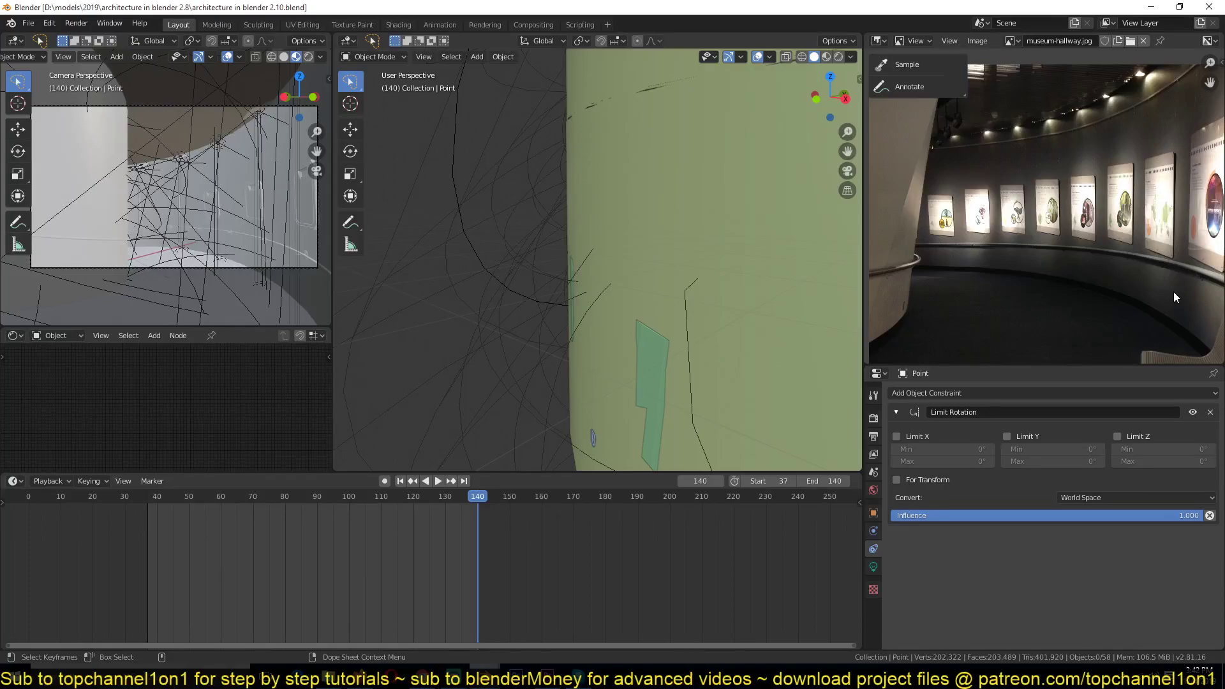
Delete the light panel planes and their linked point lights along the hallway ceiling
left_click(209, 153)
left_click(216, 159)
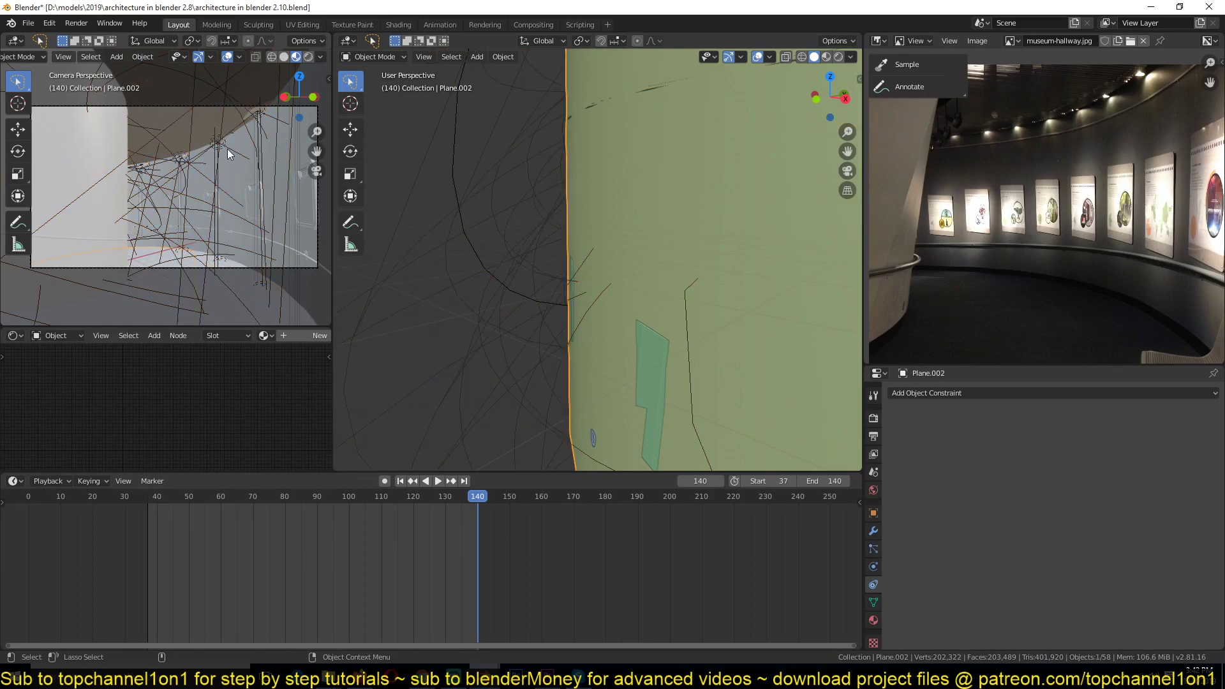
left_click_drag(558, 271, 500, 290)
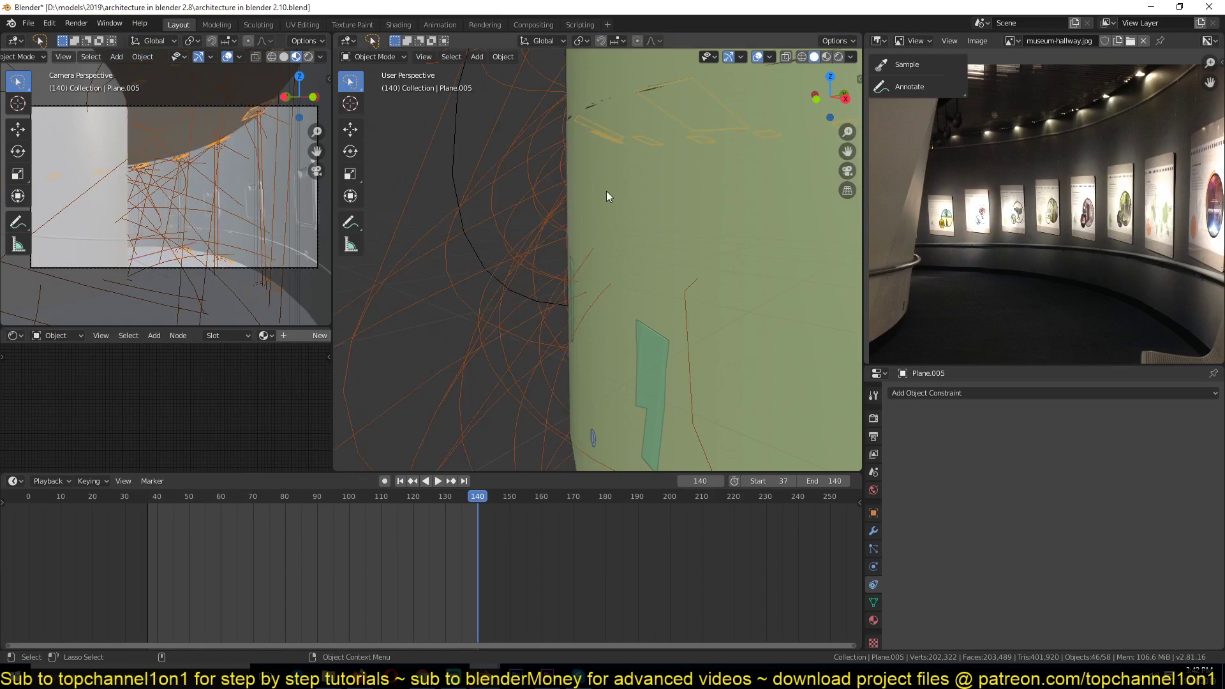
scroll(593, 300, "down", 3)
key("Delete")
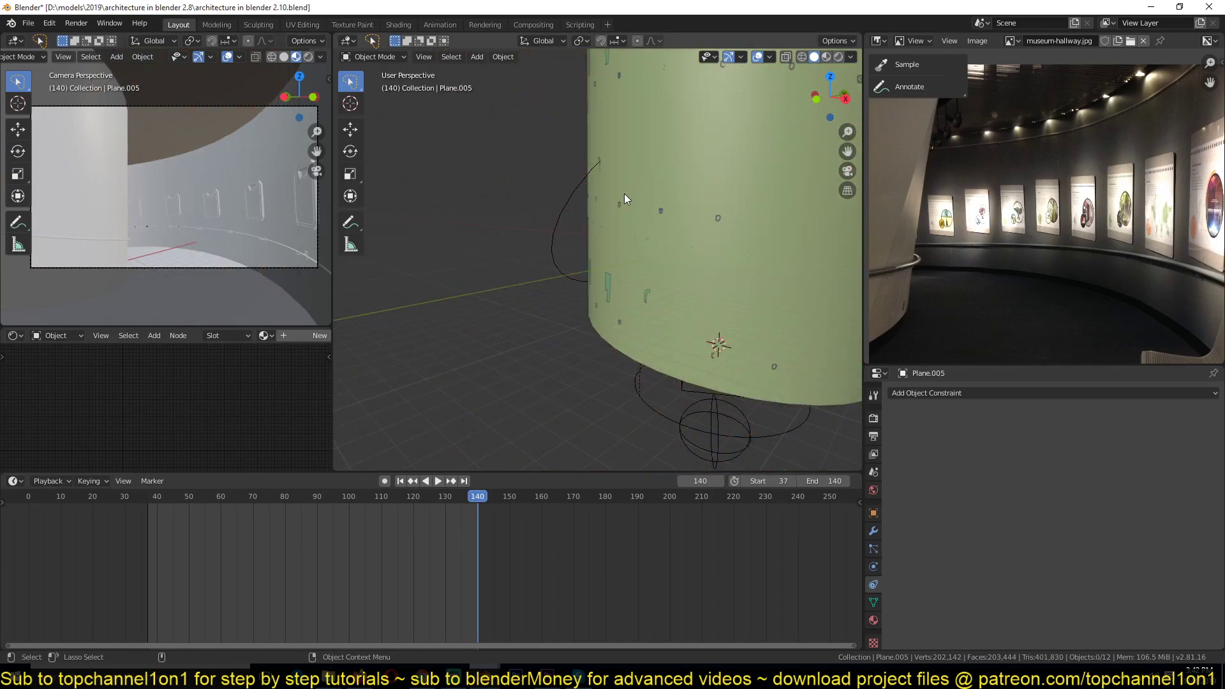
Examine the floor and ceiling in the museum-hallway.jpg reference photo and select the spiral floor in the scene
middle_click_drag(615, 268, 503, 335)
scroll(503, 335, "up", 2)
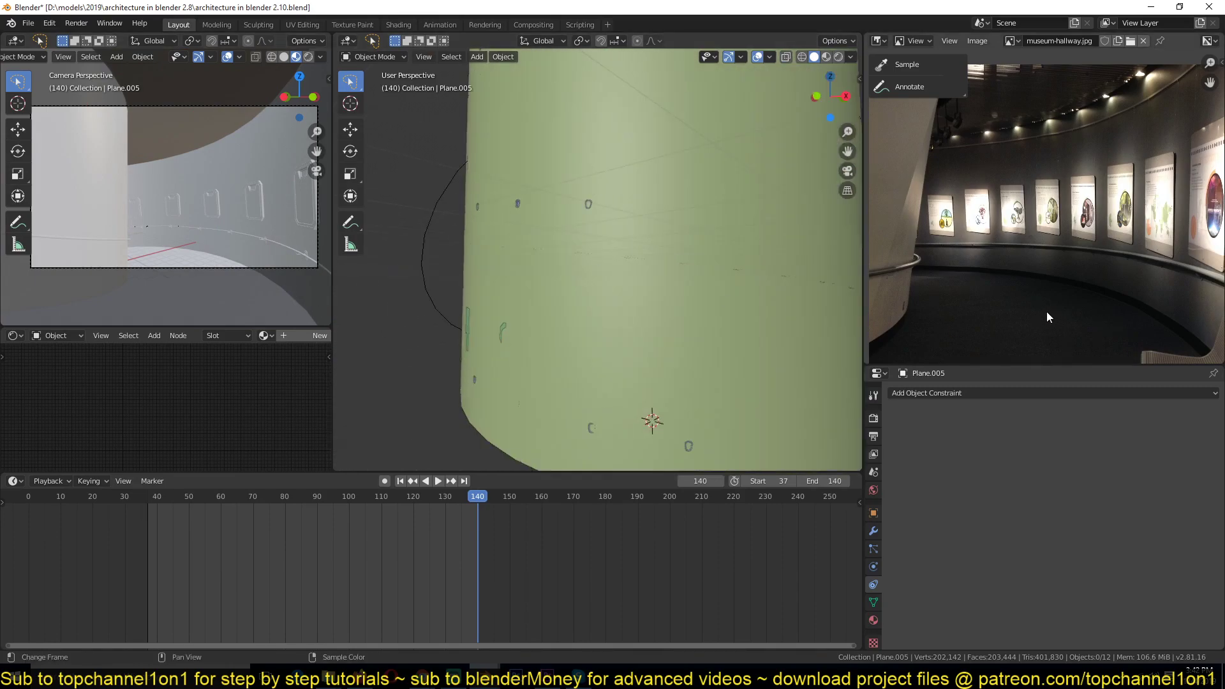
scroll(1047, 315, "up", 4)
middle_click_drag(1038, 330, 1086, 282)
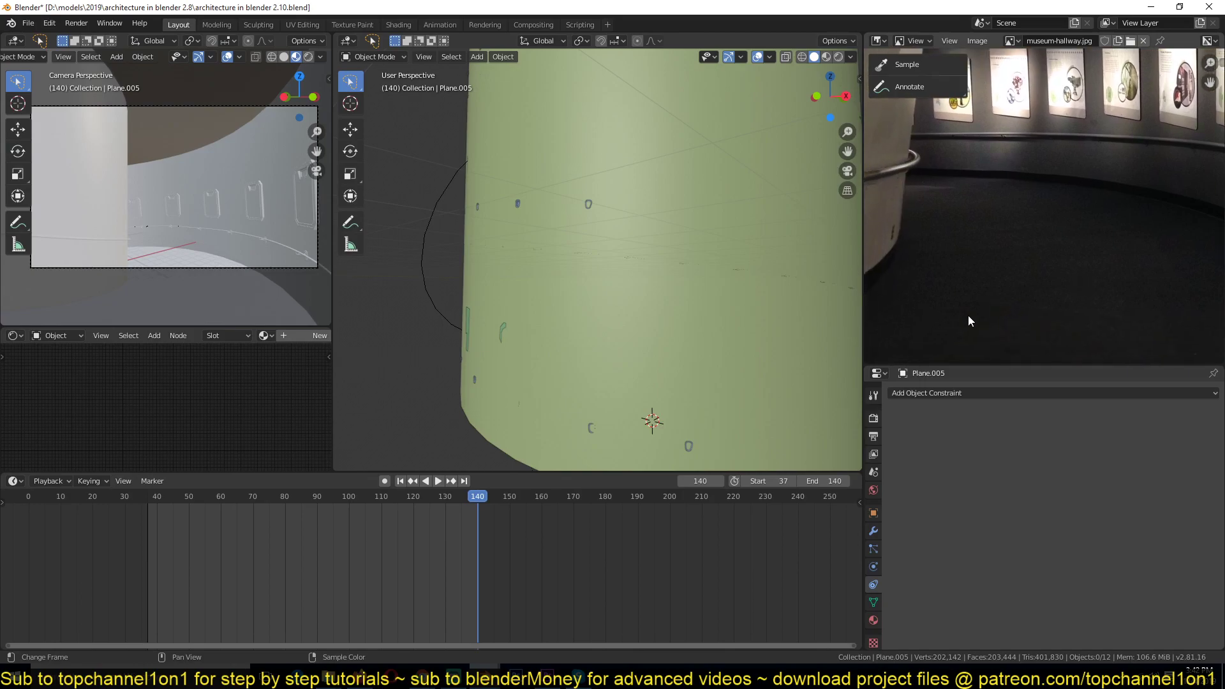
left_click(212, 310)
scroll(996, 237, "down", 4)
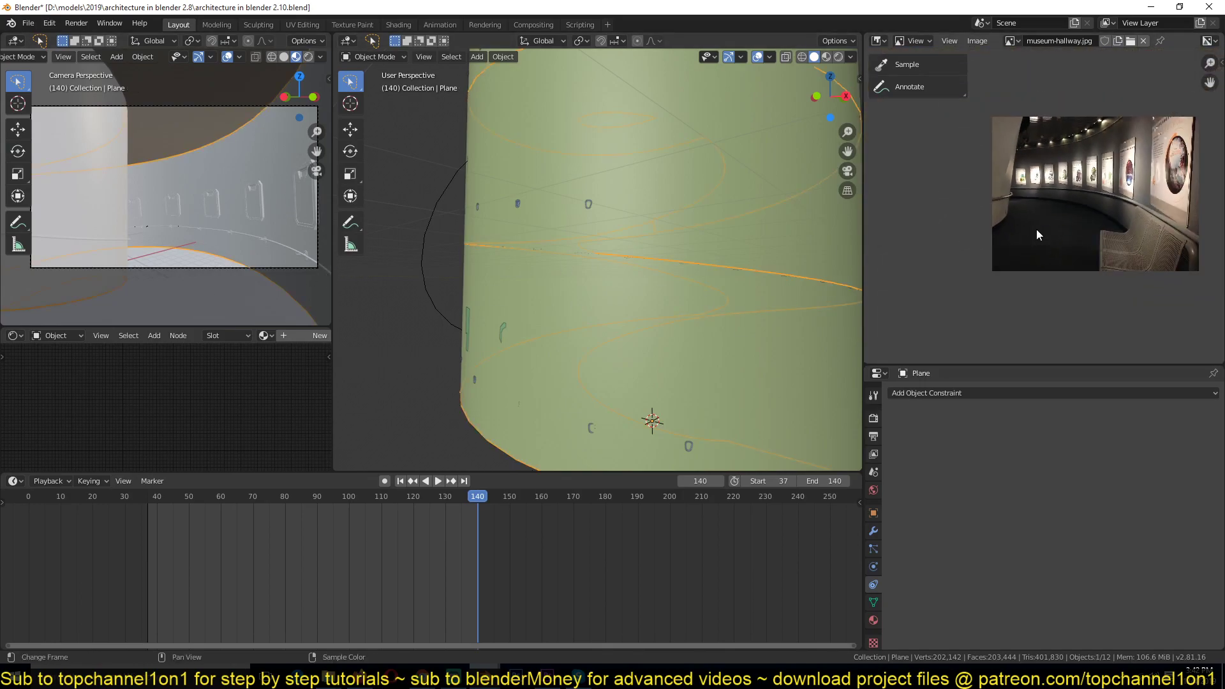
middle_click_drag(1036, 229, 1036, 288)
scroll(1055, 204, "up", 5)
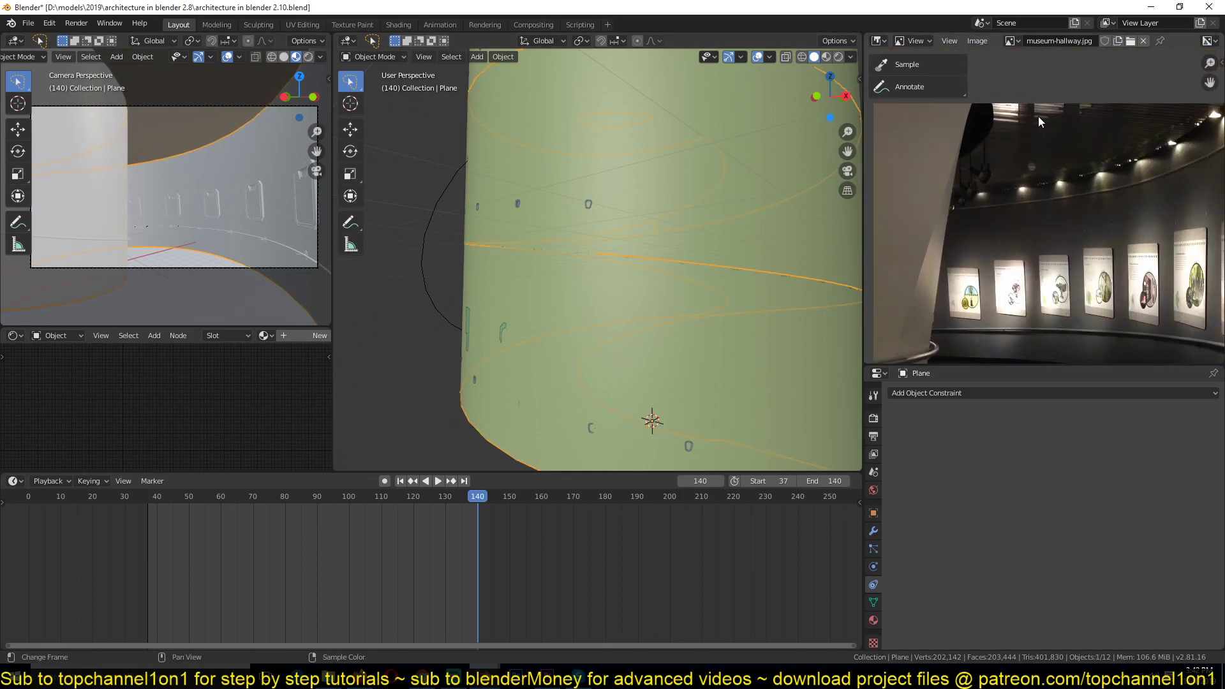
Isolate the spiral floor by hiding all other objects, and open its mesh in Edit Mode
scroll(587, 385, "down", 6)
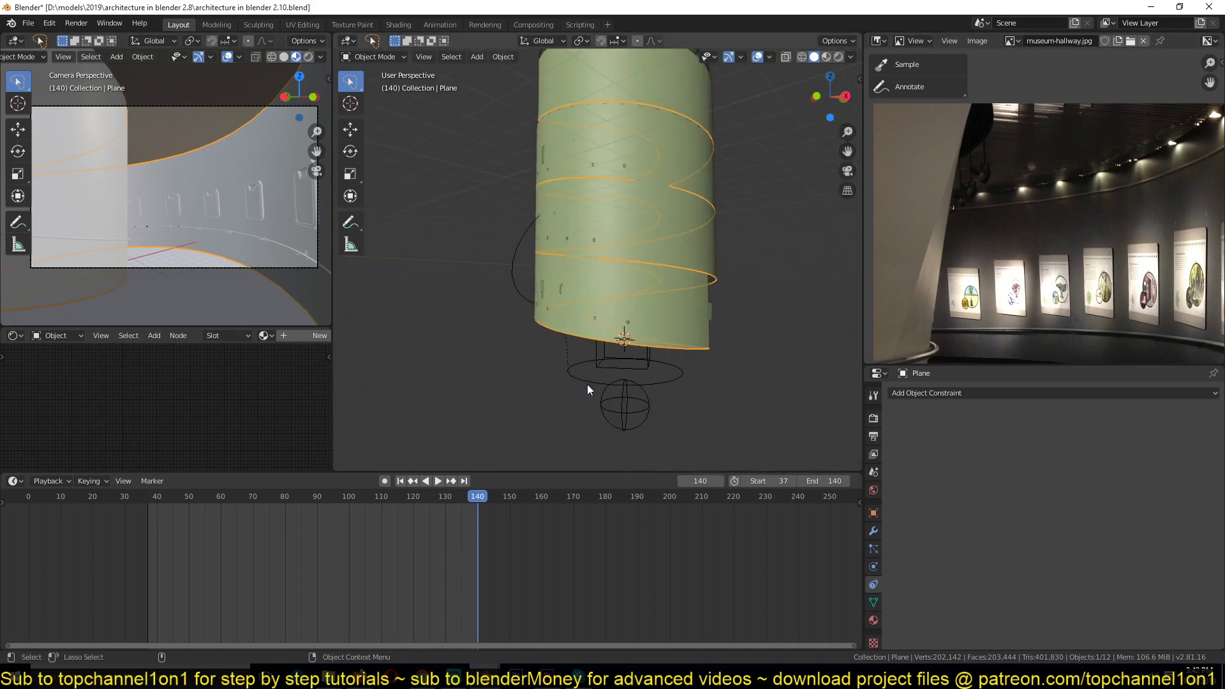
middle_click_drag(587, 384, 581, 295)
scroll(580, 295, "up", 5)
key("Tab")
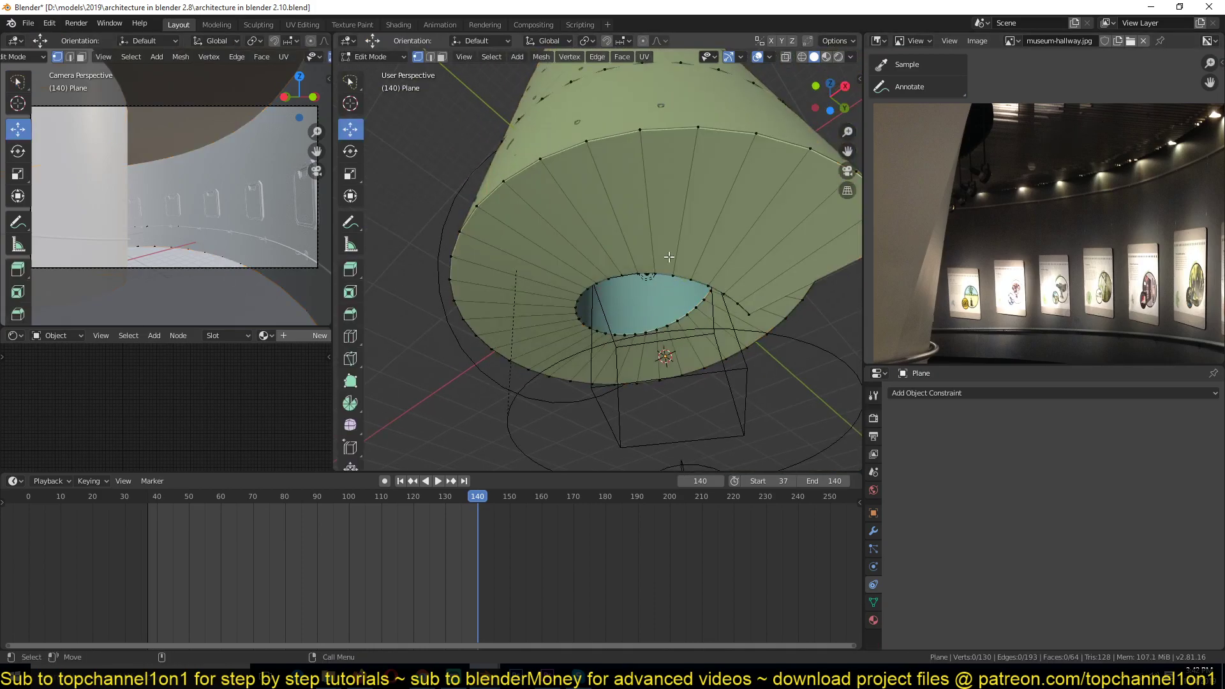
key("Tab")
key("shift+h")
key("Tab")
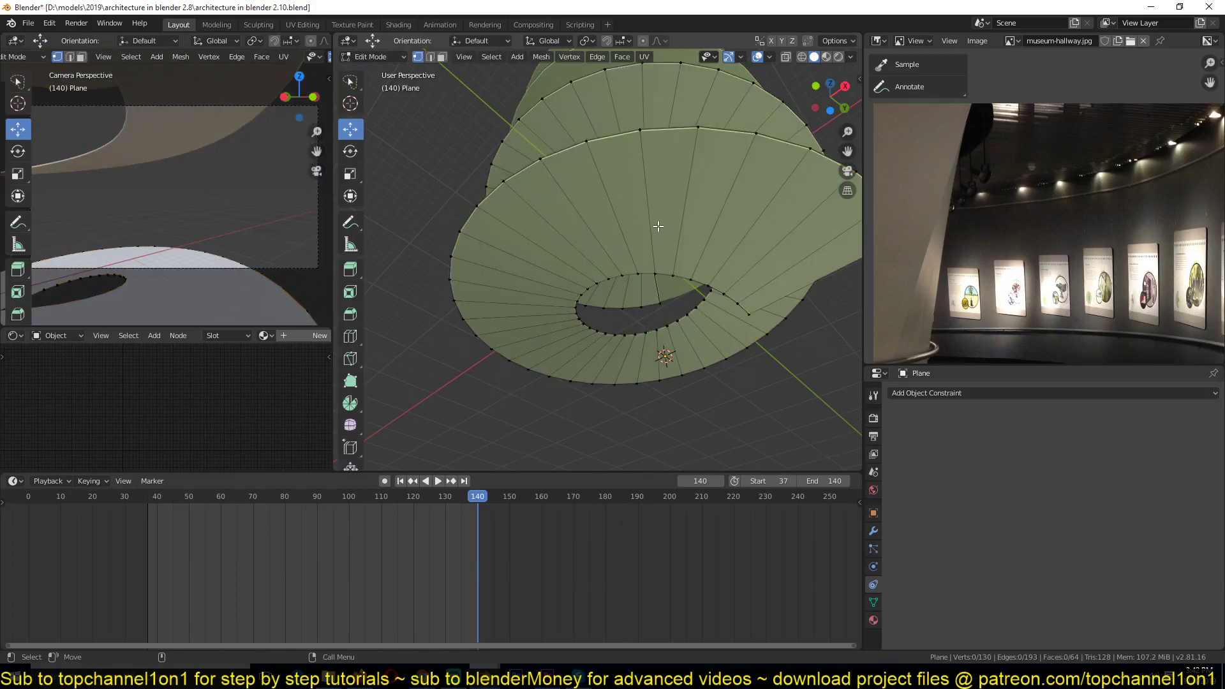
Duplicate the entire spiral floor mesh and shift the copy about 0.27 m down along the global Z axis
scroll(658, 226, "down", 4)
key("a")
mouse_move(658, 225)
middle_mouse_down()
mouse_move(640, 304)
mouse_move(639, 220)
middle_mouse_up()
scroll(640, 304, "up", 5)
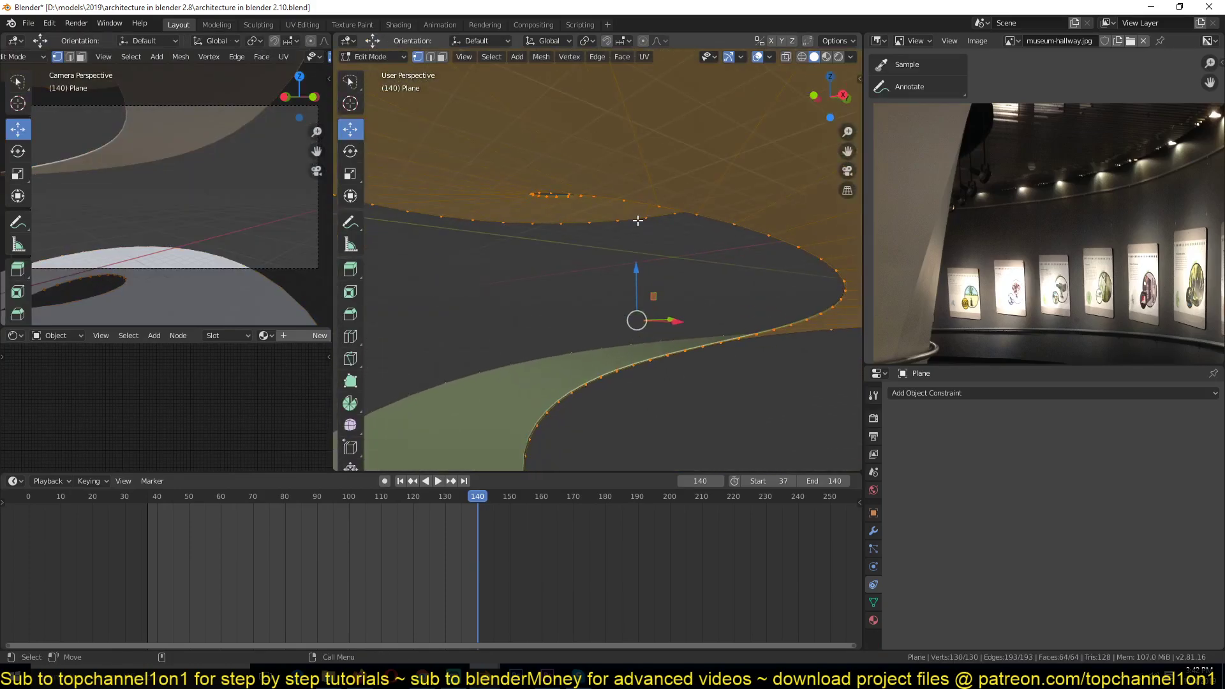
scroll(642, 224, "down", 3)
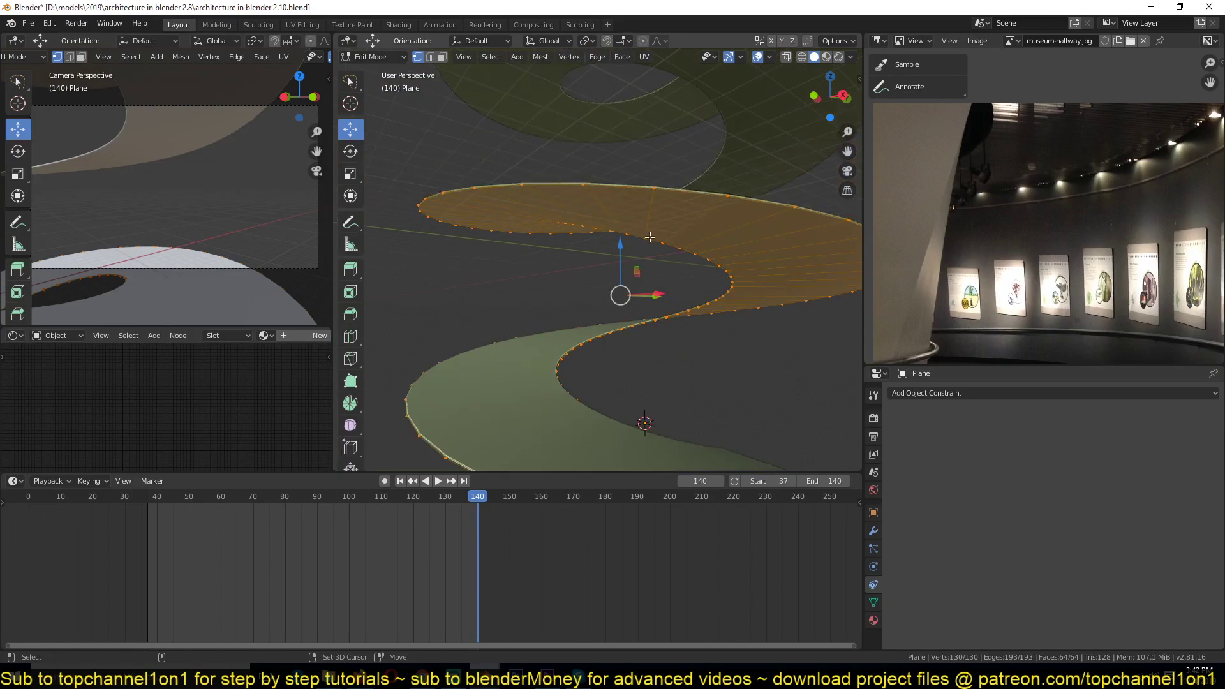
key("e")
key("z")
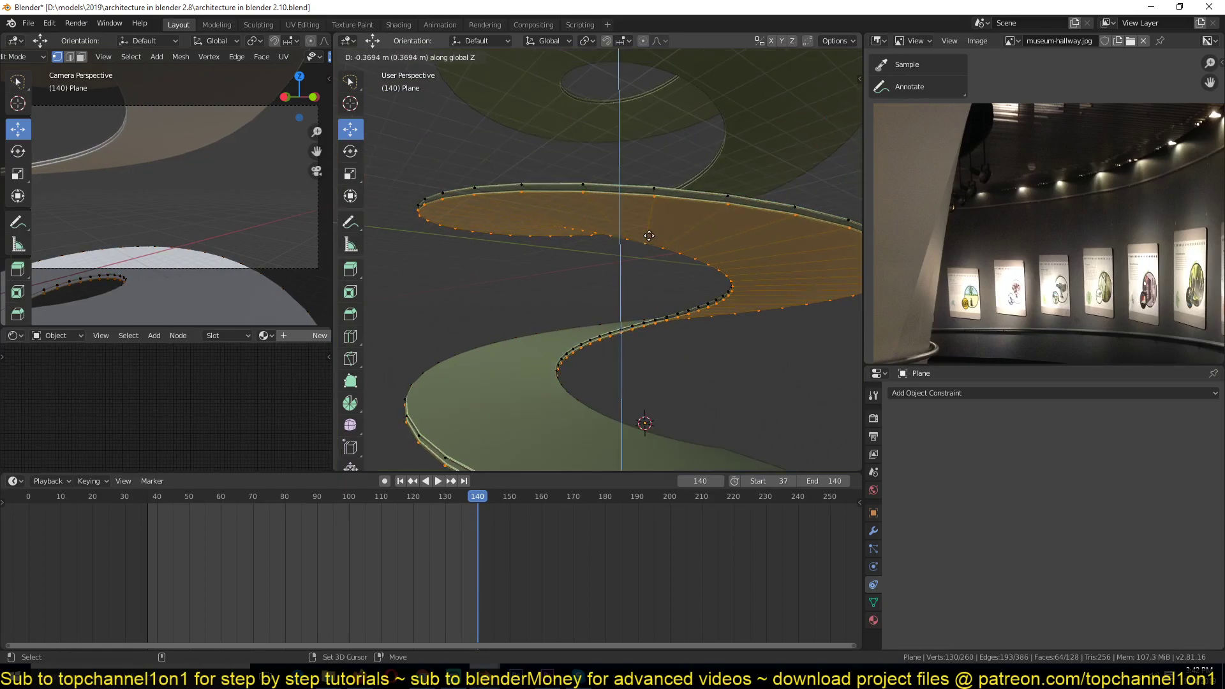
left_click(651, 227)
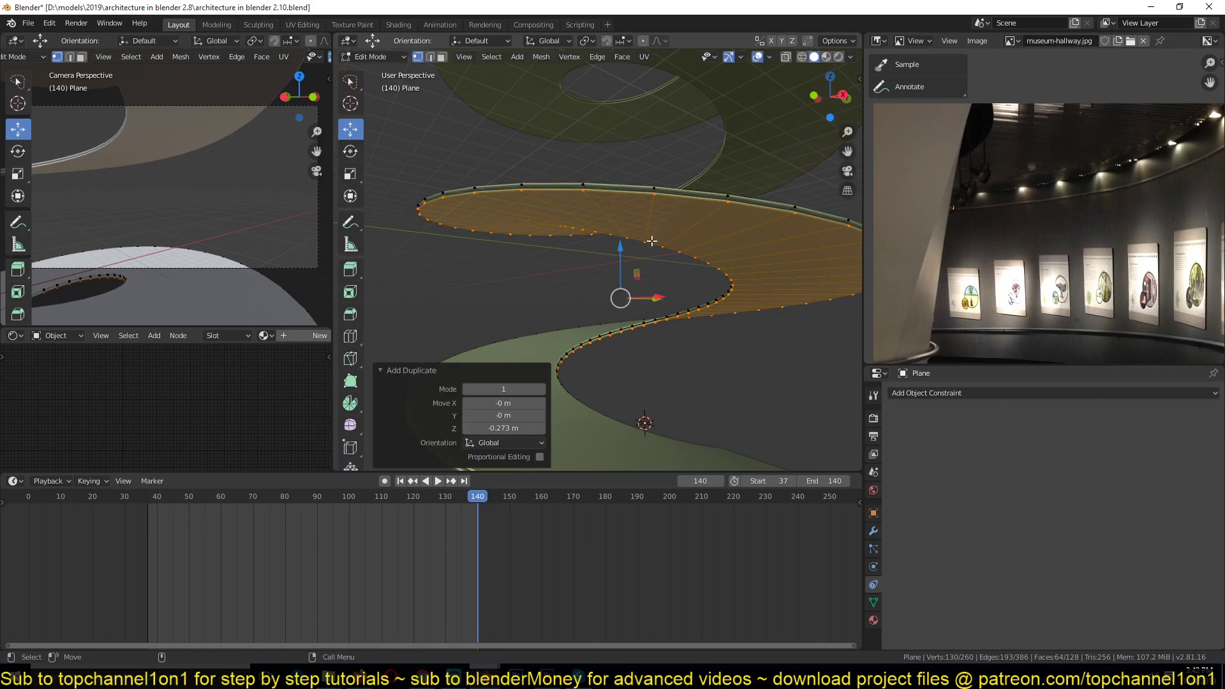
Separate the duplicated spiral surface into its own object and return to Object Mode
scroll(651, 246, "down", 4)
key("Tab")
scroll(658, 299, "up", 1)
mouse_move(653, 273)
middle_mouse_down()
mouse_move(657, 297)
mouse_move(643, 259)
middle_mouse_up()
scroll(657, 294, "up", 4)
key("Tab")
scroll(643, 259, "down", 4)
scroll(643, 259, "up", 5)
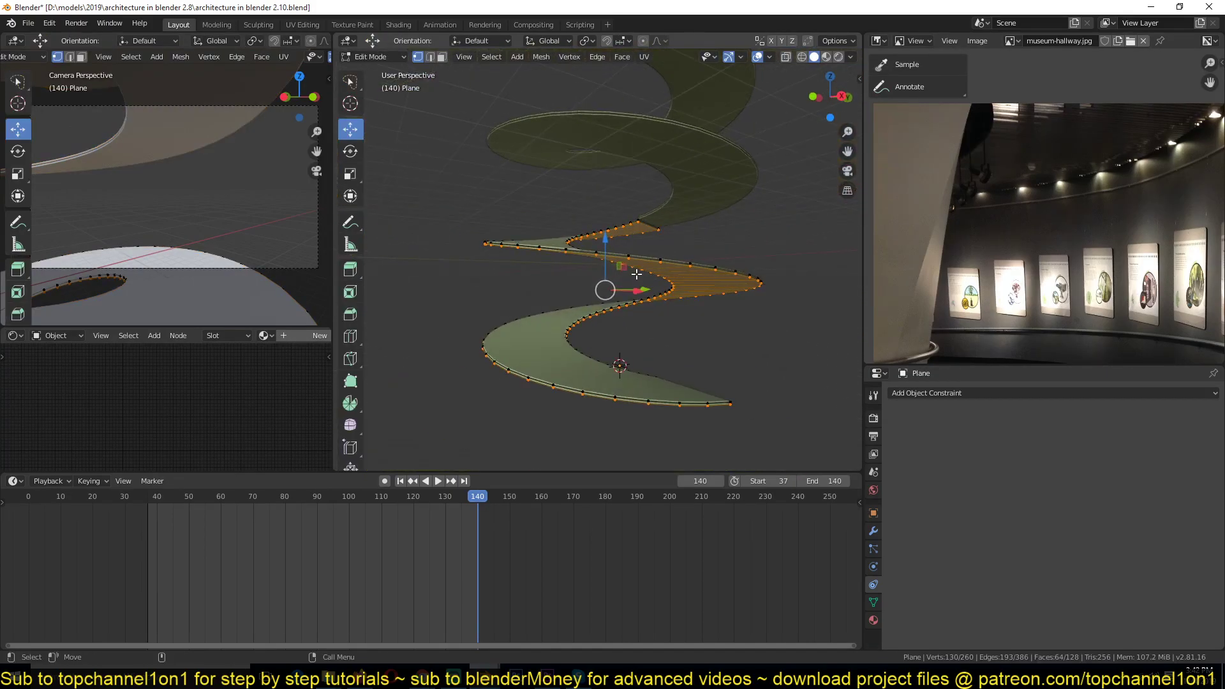
key("x")
left_click(637, 273)
key("Tab")
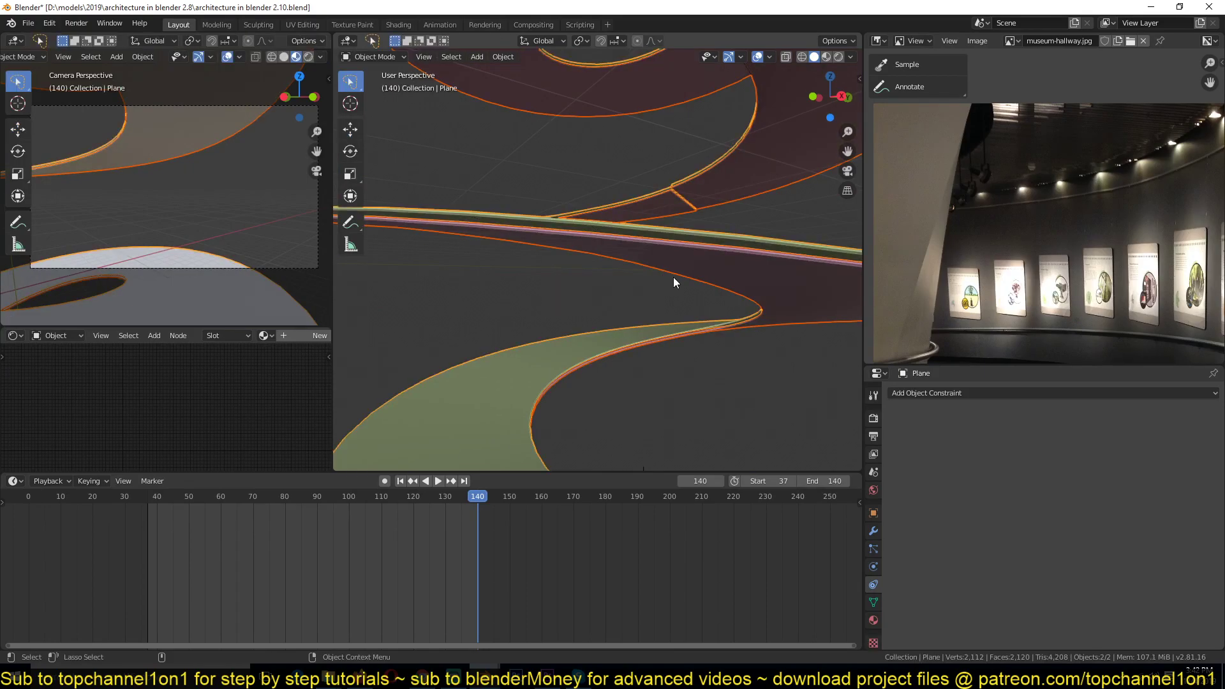
Examine the separated spiral surfaces and the mesh of one in wireframe and solid shading
key("alt+a")
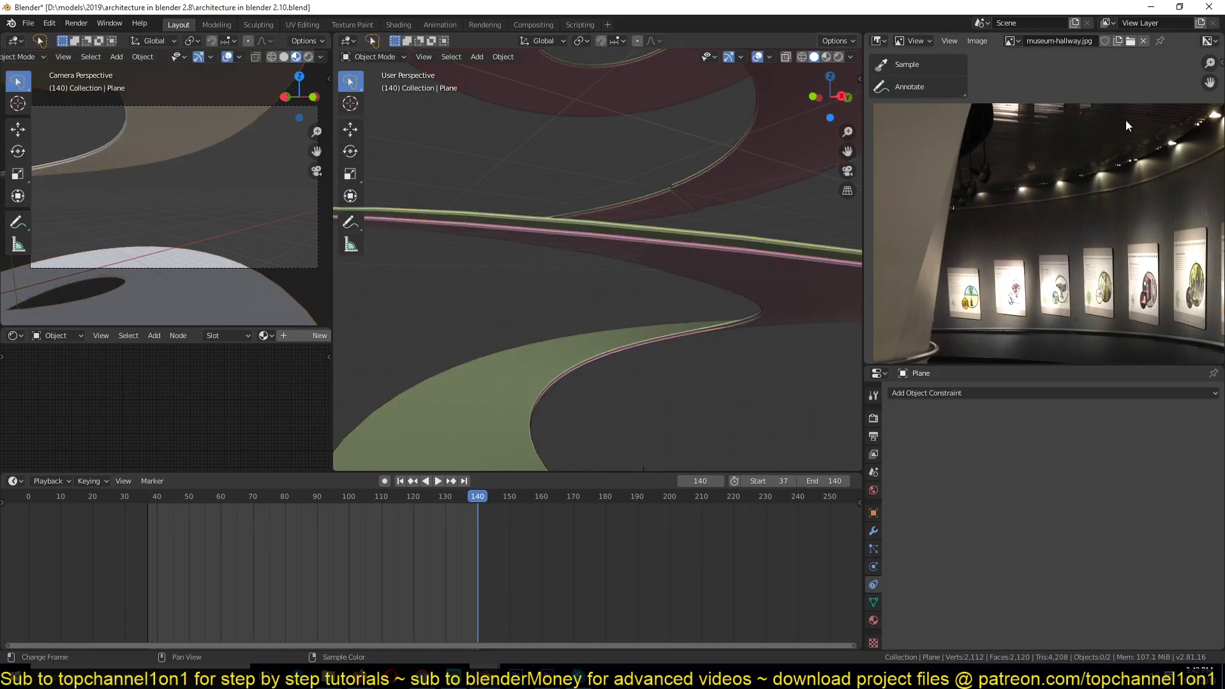
key("Tab")
middle_click_drag(689, 288, 746, 239)
key("a")
mouse_move(740, 359)
middle_mouse_down()
mouse_move(726, 266)
mouse_move(724, 376)
middle_mouse_up()
key("Tab")
key("Tab")
key("Tab")
middle_click_drag(653, 301, 668, 390)
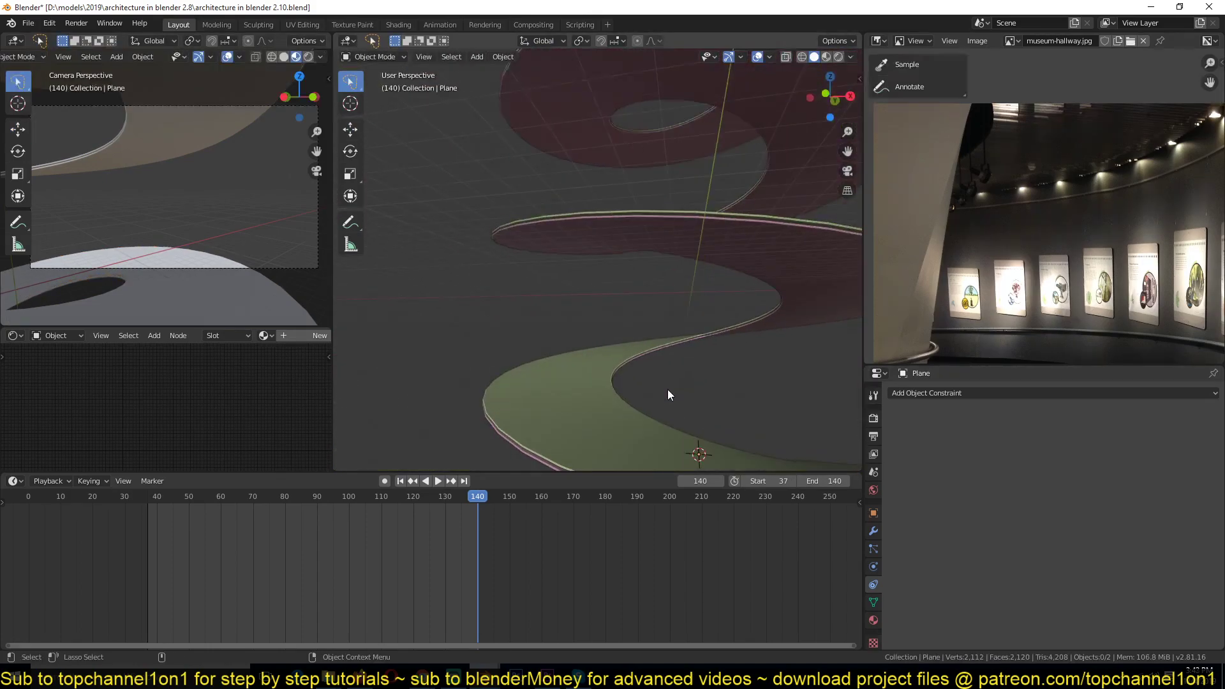
key("Tab")
key("z")
key("z")
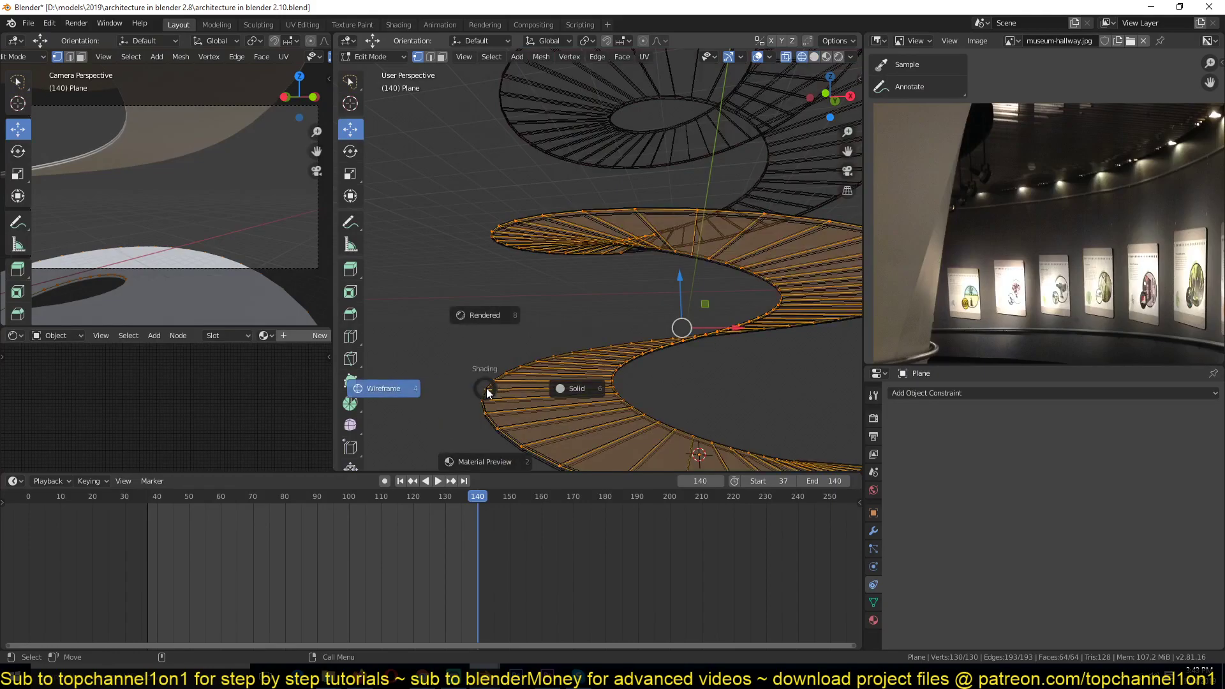
left_click(554, 393)
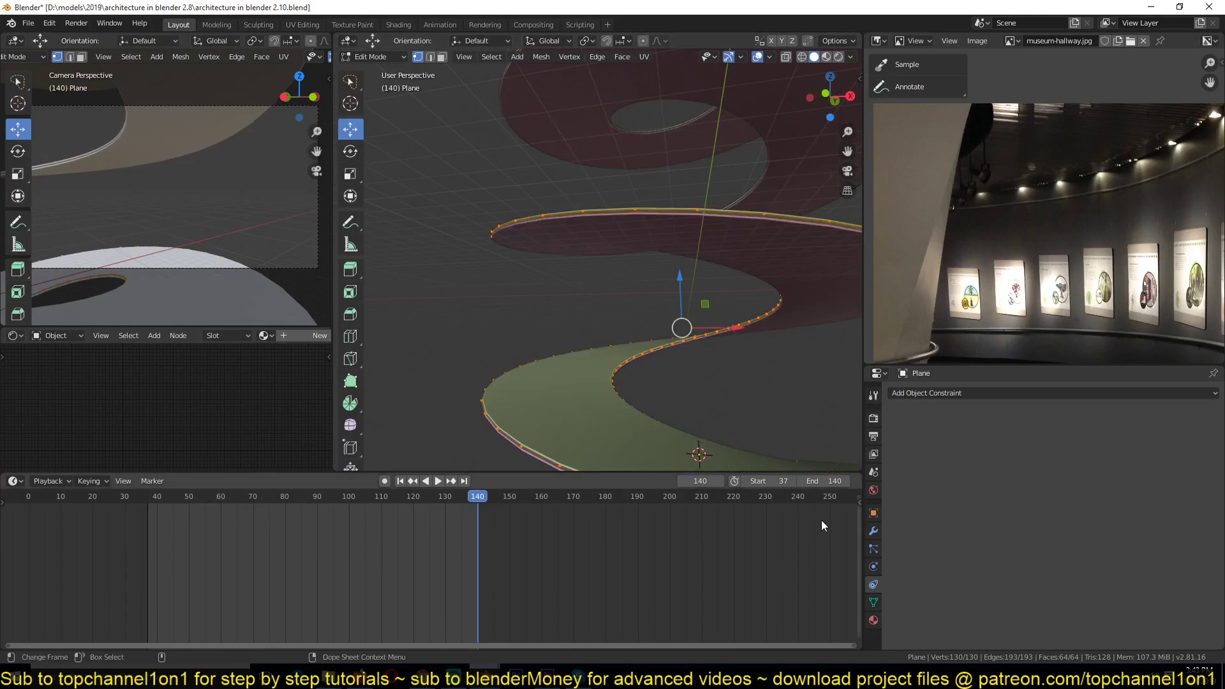
Turn off the viewport display of the Solidify modifier on the green spiral plane
left_click(873, 531)
key("Tab")
middle_click_drag(607, 363, 637, 424)
scroll(613, 412, "down", 5)
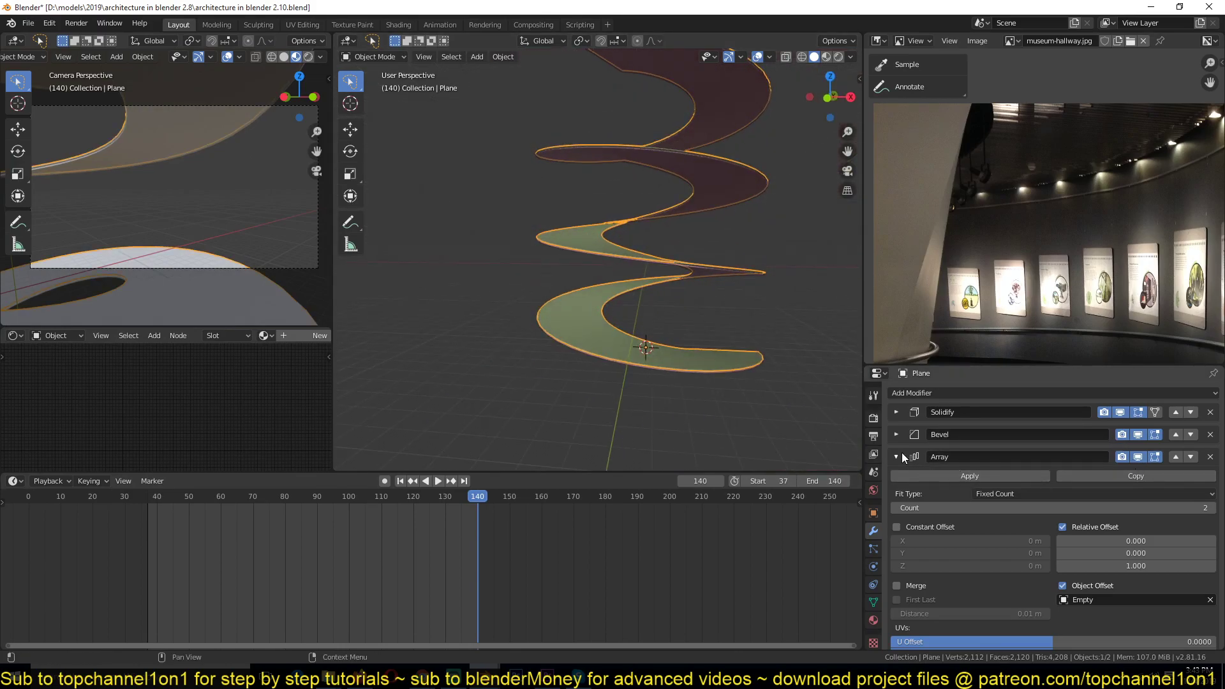
left_click(1121, 413)
Add a centred loop cut along the green spiral plane and bevel it about 4.75 m wide, close to both edges
key("Tab")
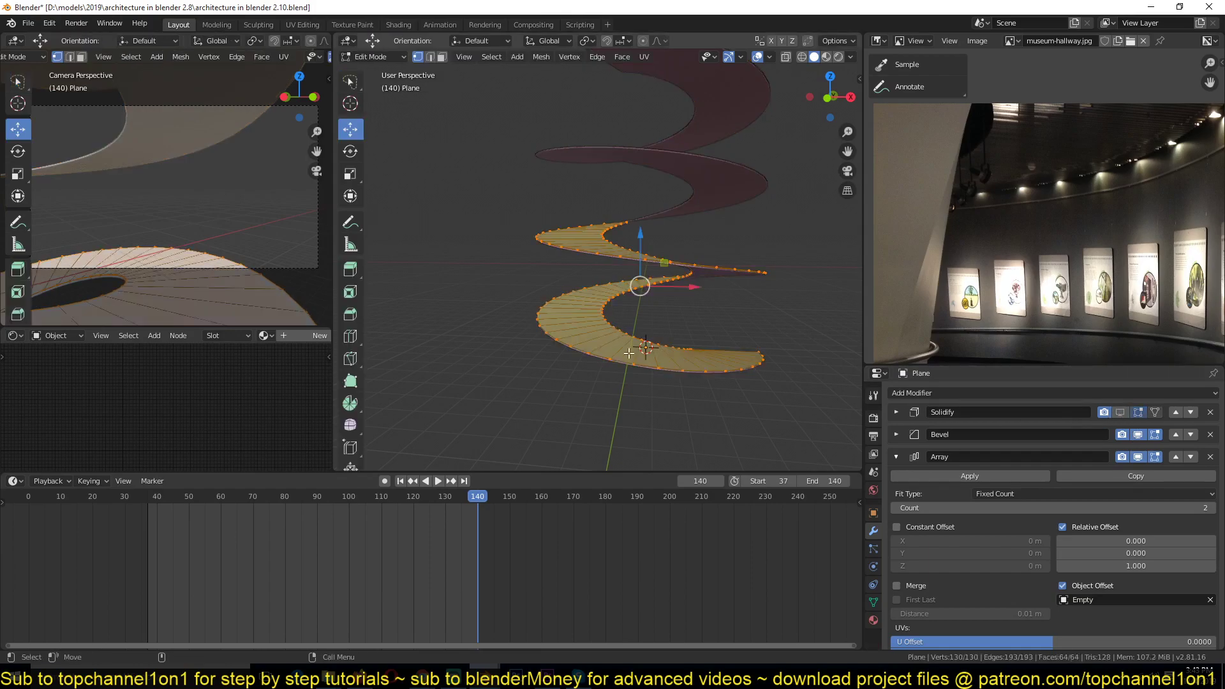
scroll(606, 315, "up", 5)
middle_click_drag(606, 315, 602, 334)
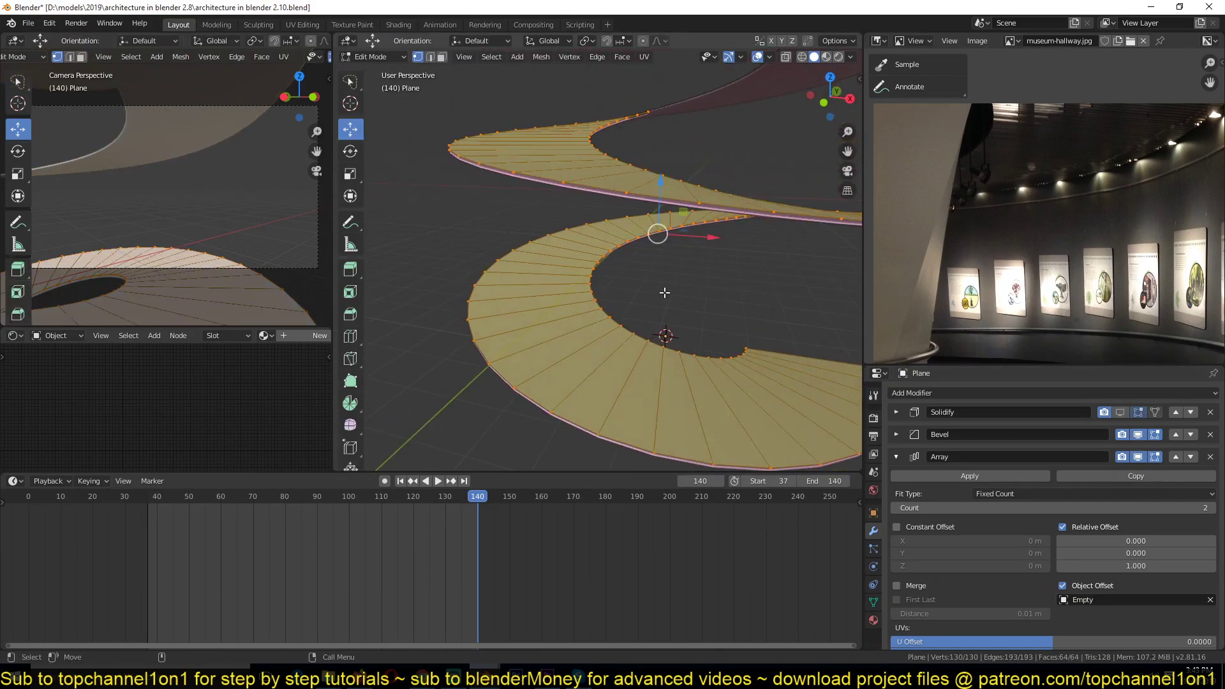
key("i")
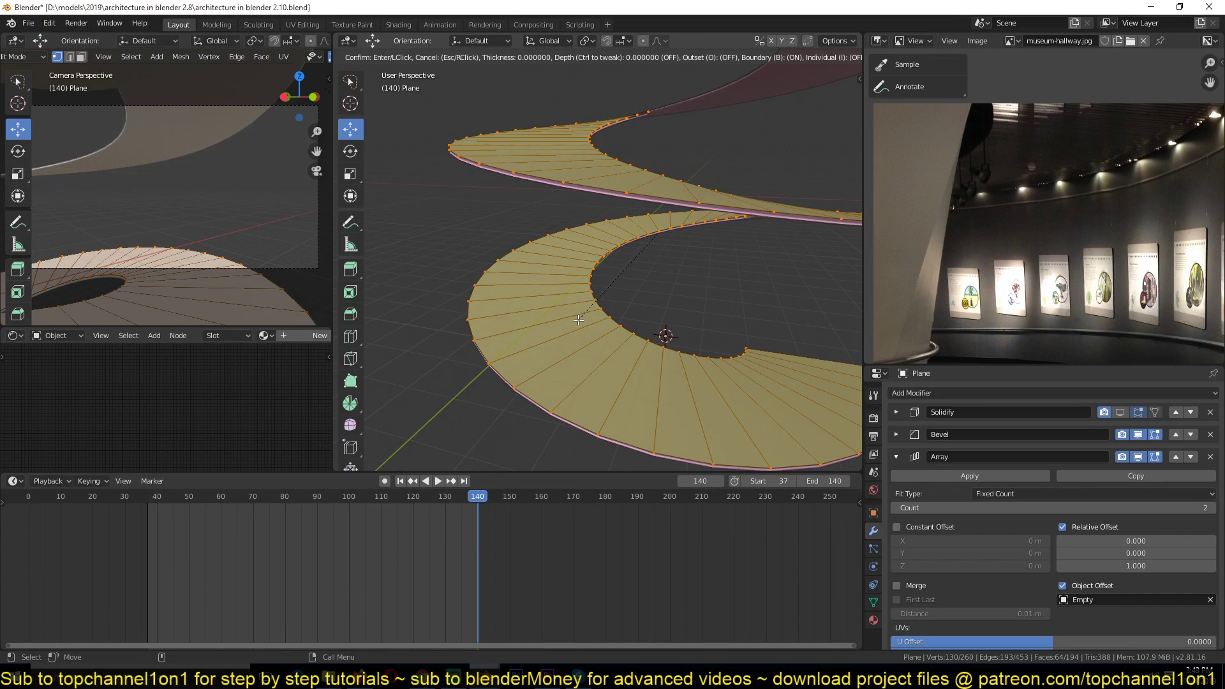
right_click(578, 320)
key("ctrl+r")
left_click(564, 326)
right_click(600, 302)
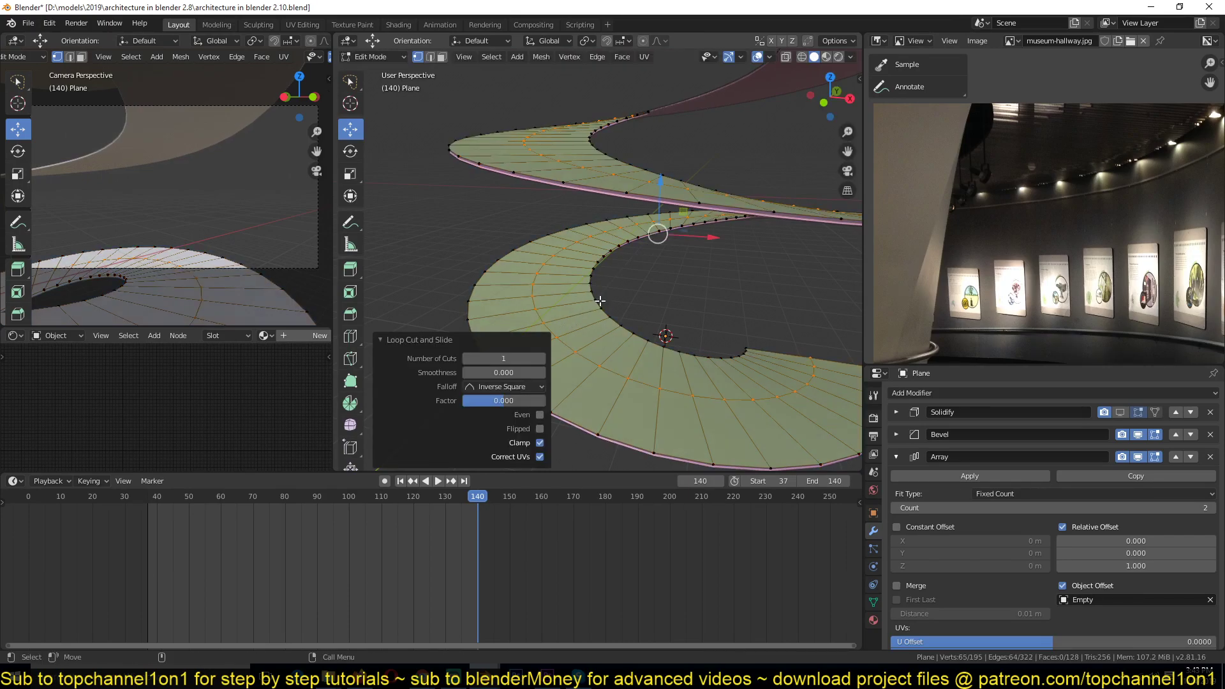
key("ctrl+b")
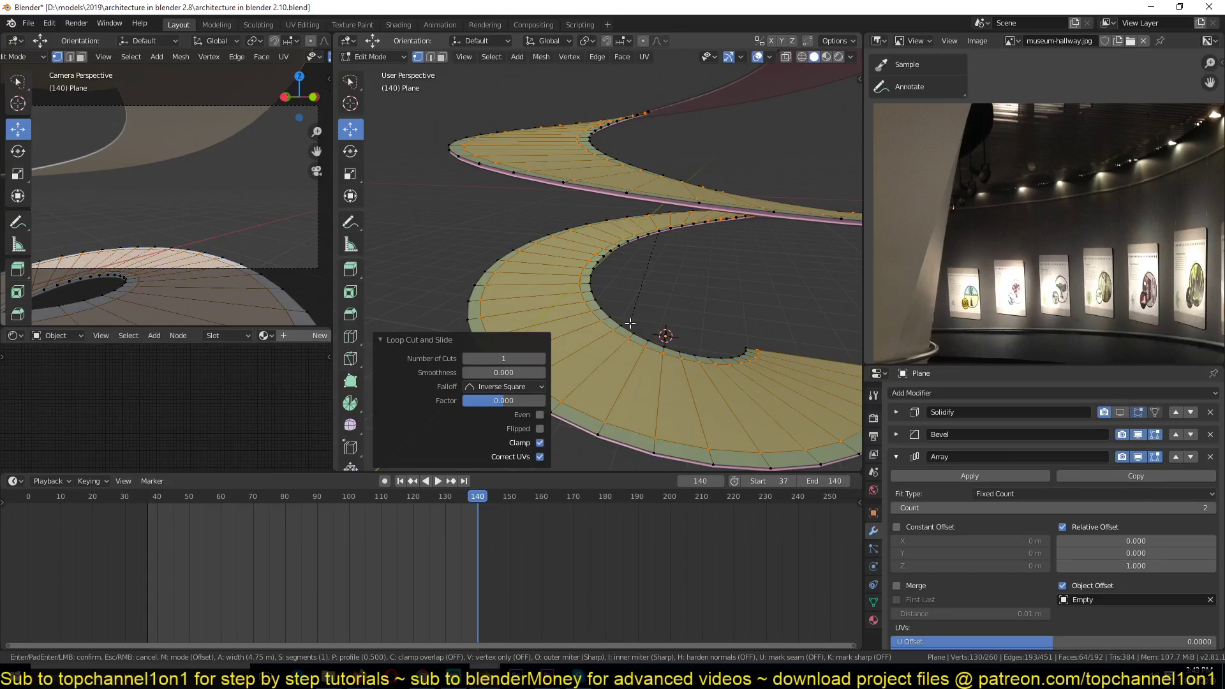
left_click(631, 323)
Delete the narrow border faces along the green spiral's edges, keeping only the wide central face loop
key("a")
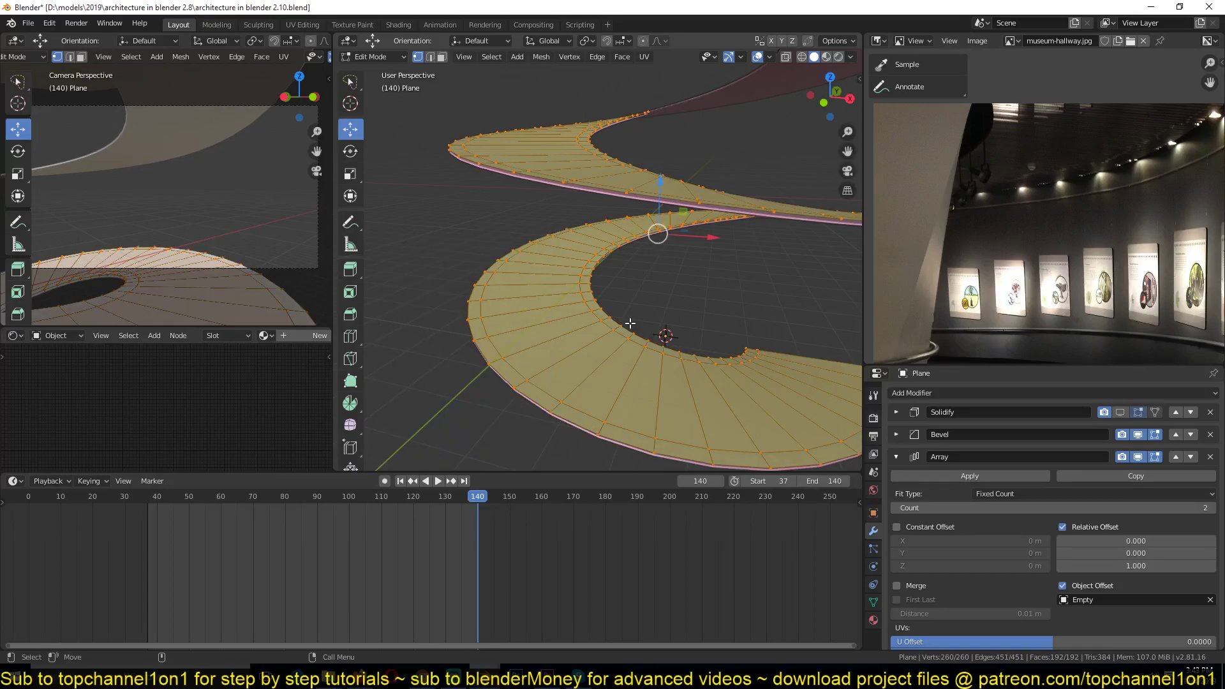
key("3")
left_click(574, 355, "alt")
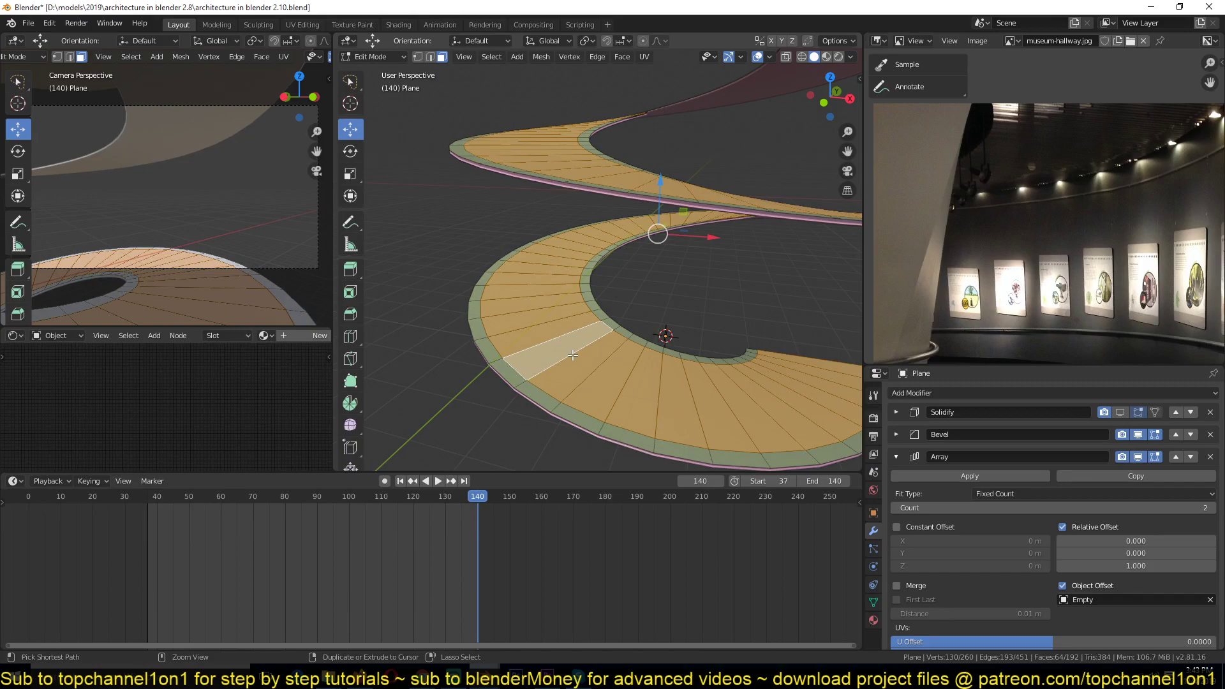
key("ctrl+i")
key("x")
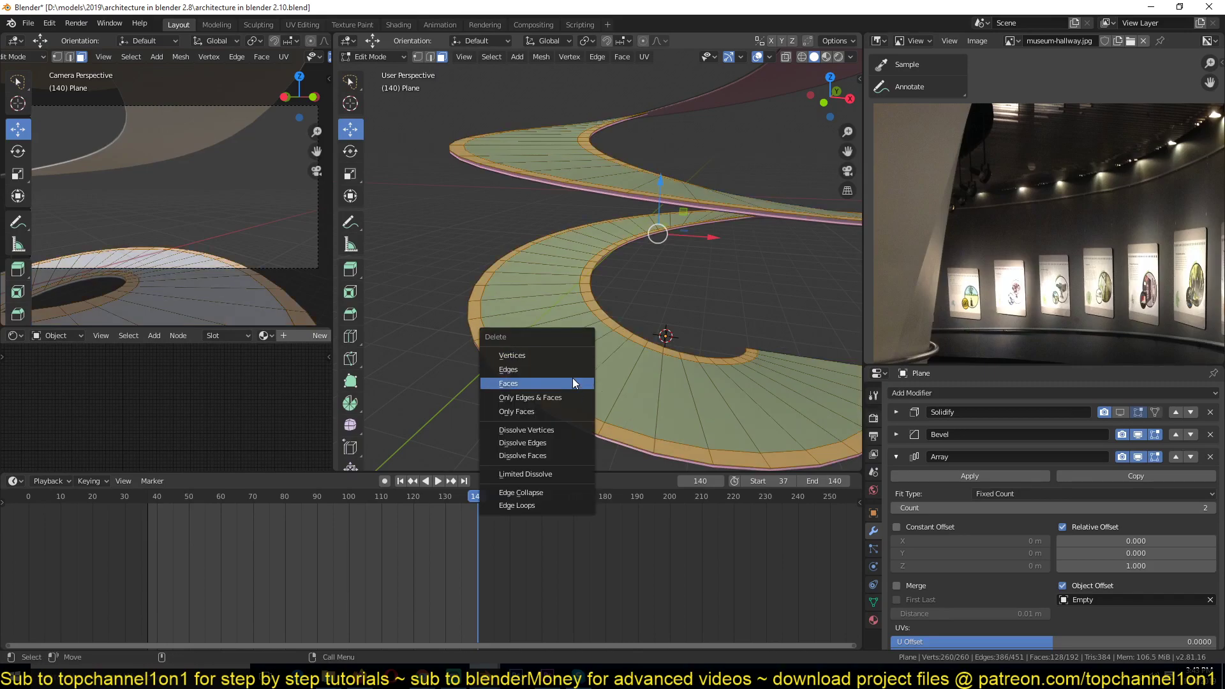
left_click(574, 381)
key("Tab")
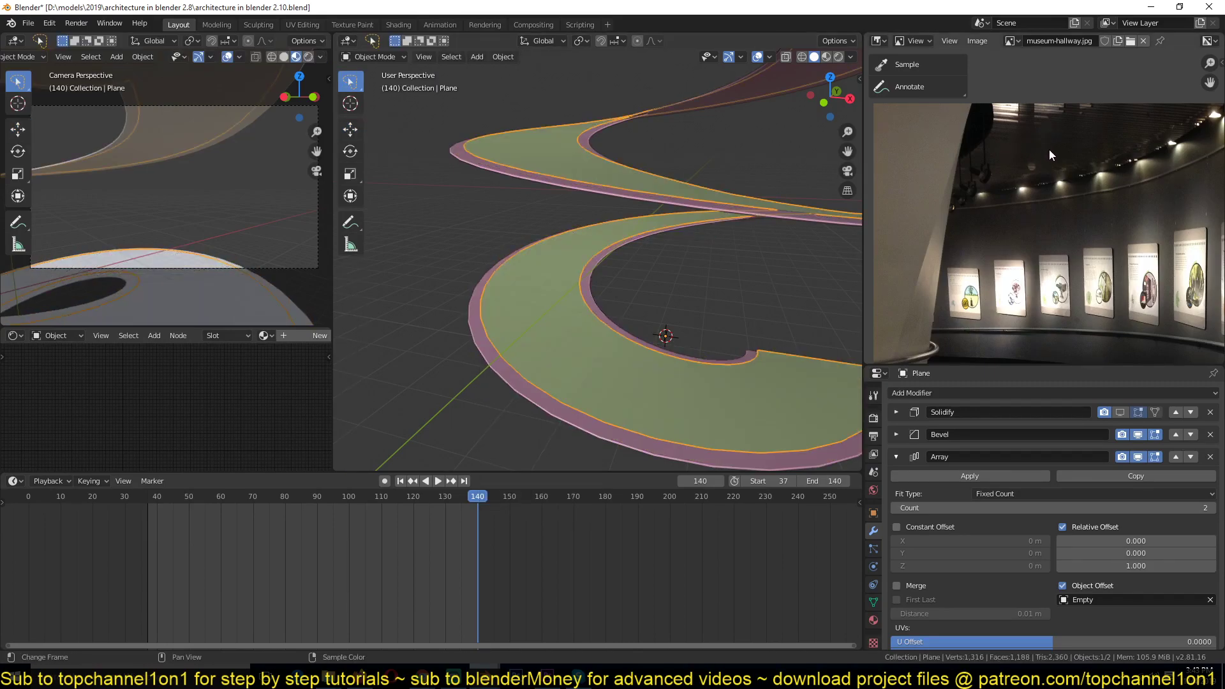
Move the narrowed green spiral about 0.69 m down along the global Z axis and collapse its Array modifier settings
middle_click_drag(562, 293, 573, 239)
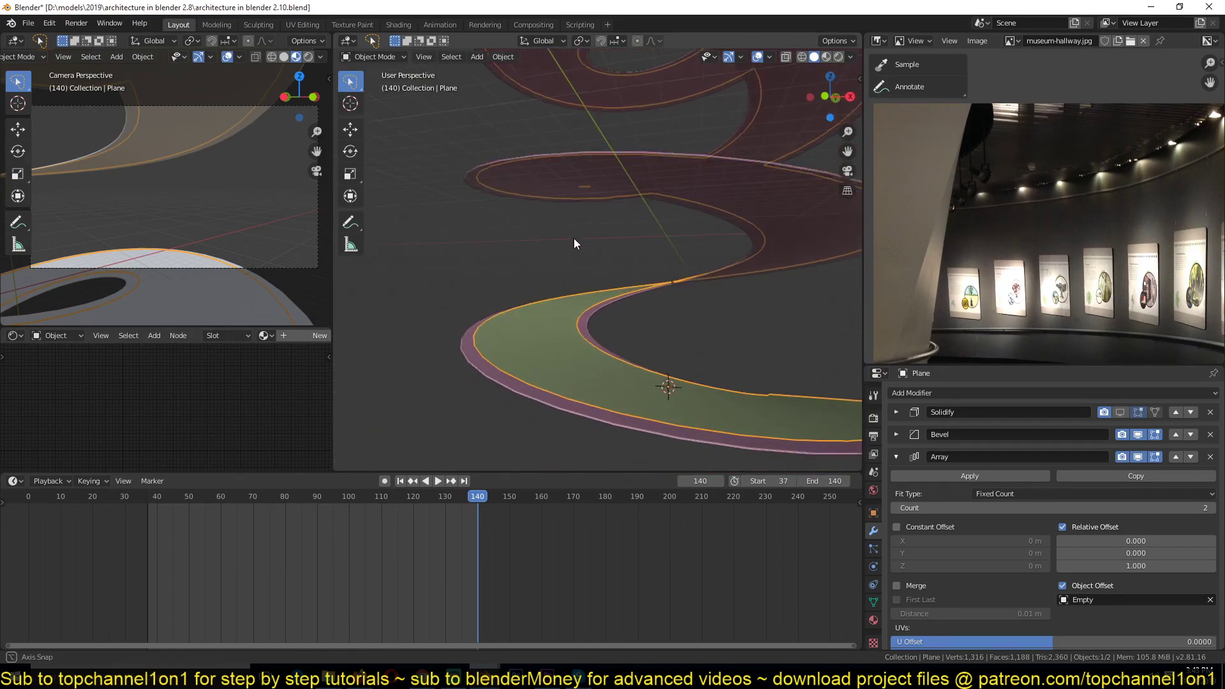
key("g")
key("z")
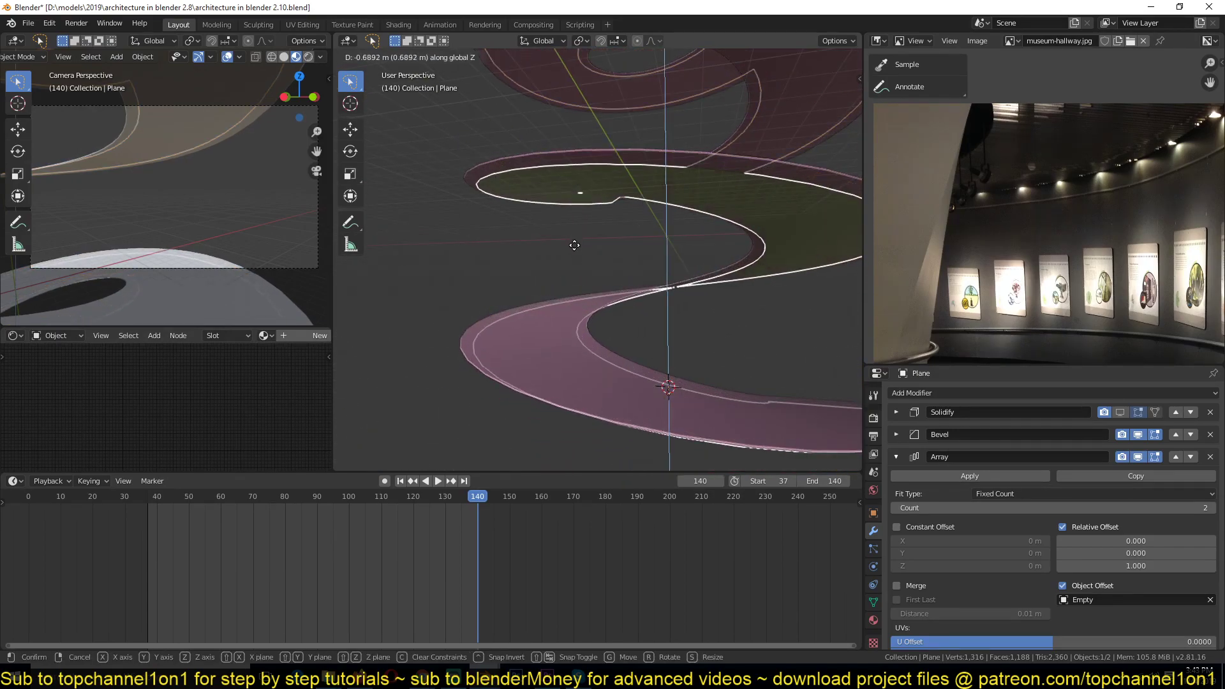
left_click(575, 245)
middle_click_drag(574, 245, 583, 282)
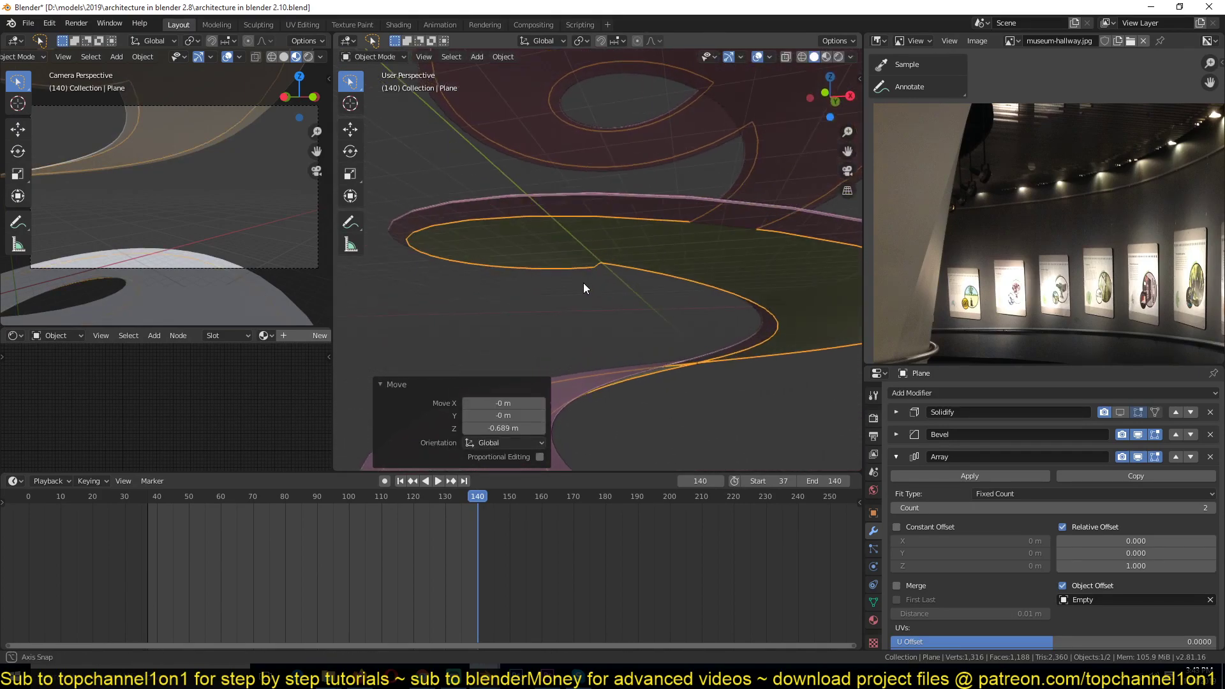
scroll(955, 189, "up", 2)
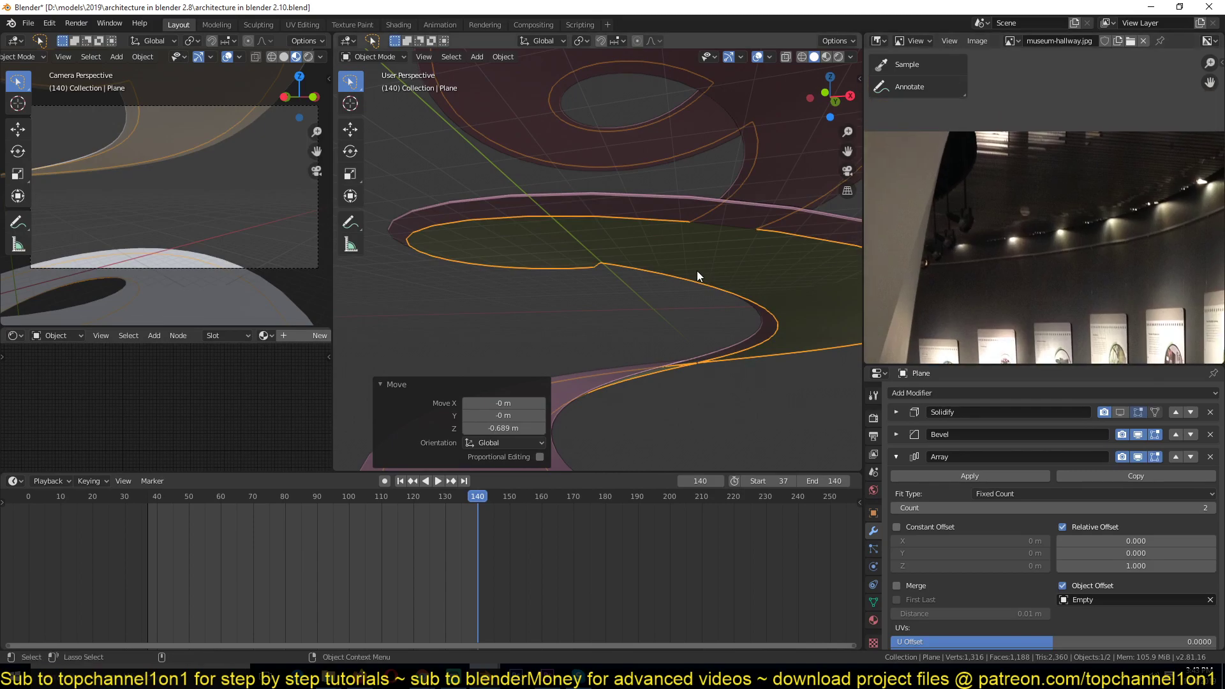
left_click(900, 456)
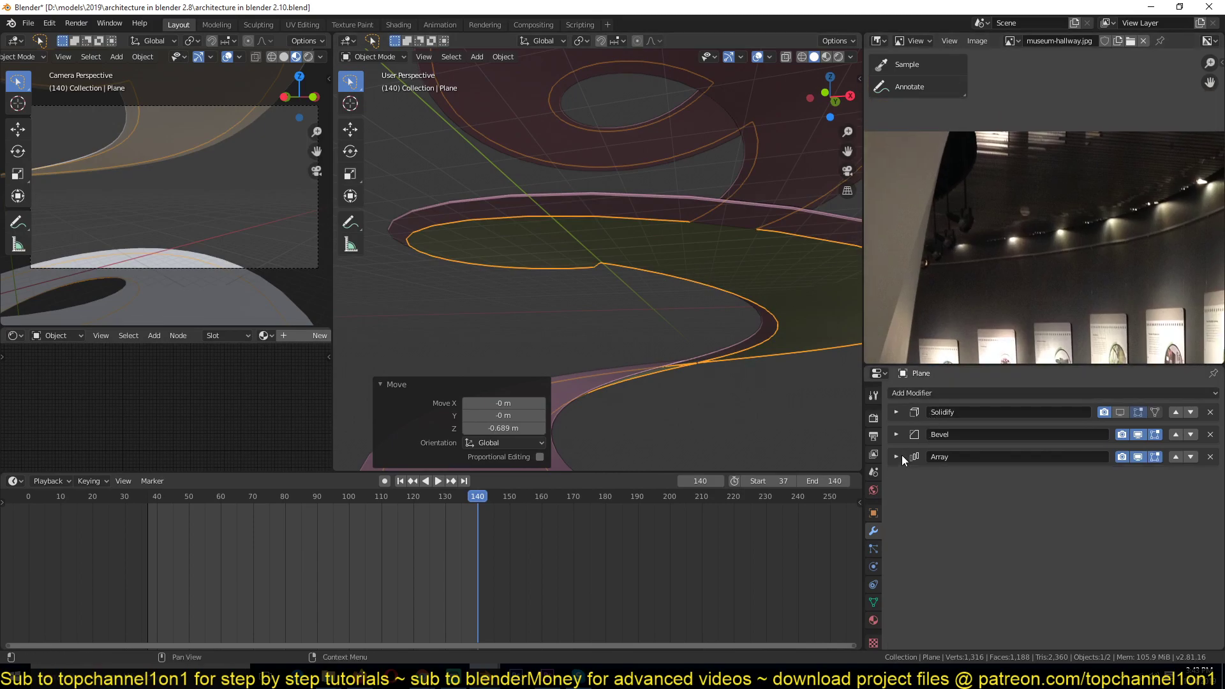
Select all the cross edges along the green spiral plane and bevel them about 0.226 m wide to form narrow strips
key("Tab")
middle_click_drag(689, 300, 770, 249)
key("a")
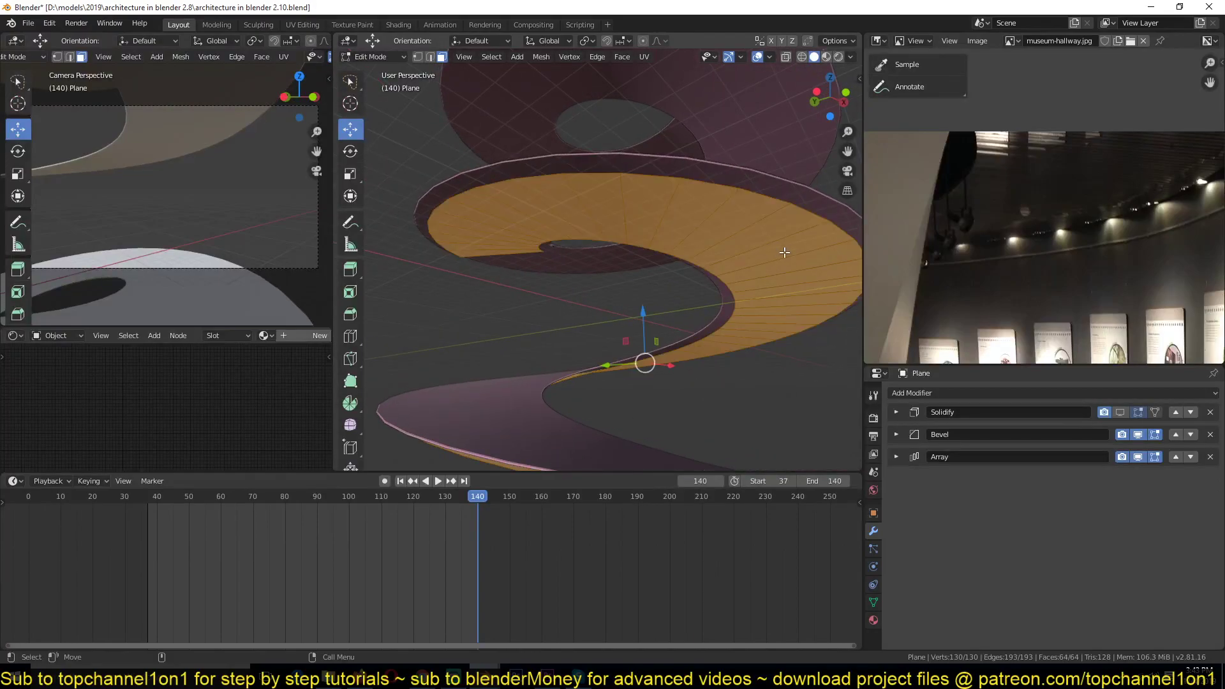
scroll(975, 219, "up", 2)
middle_click_drag(975, 220, 984, 293)
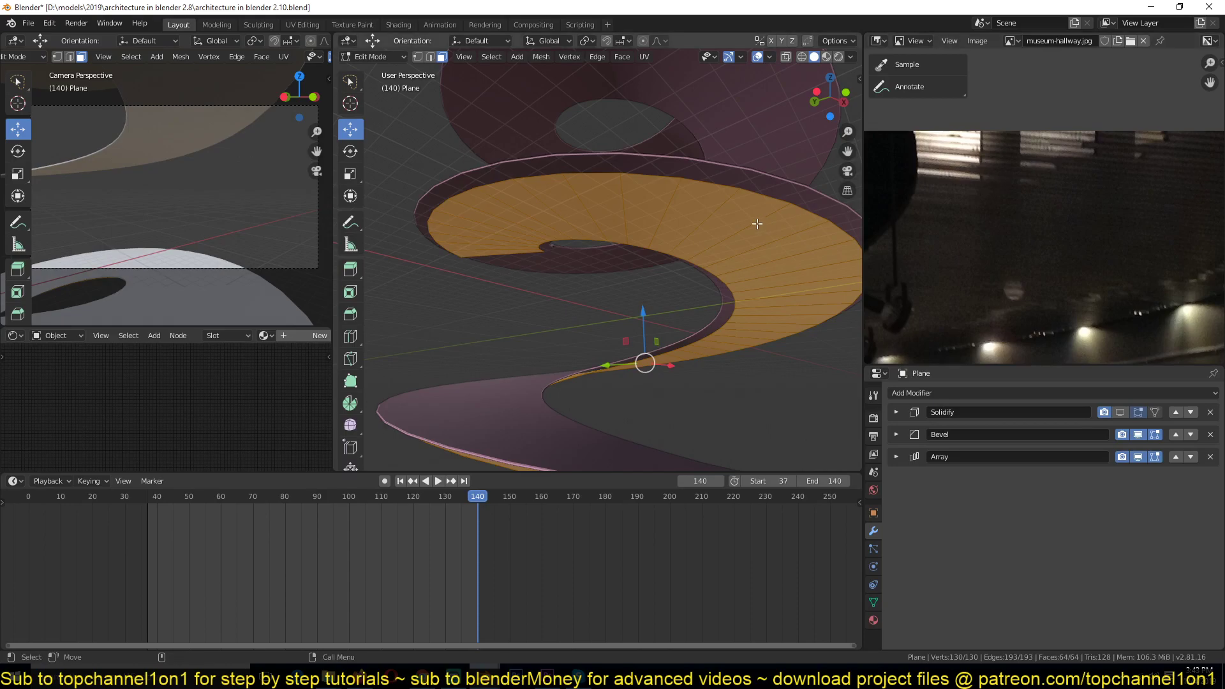
key("2")
left_click(703, 222, "alt")
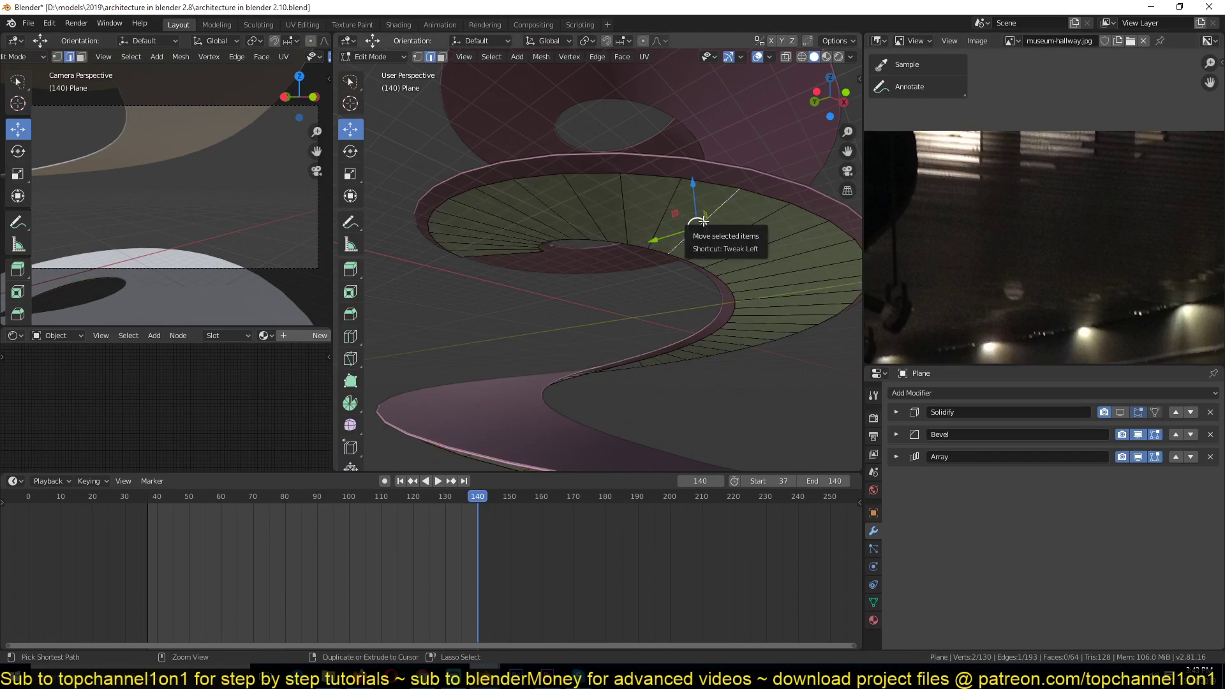
left_click(618, 197, "ctrl+alt")
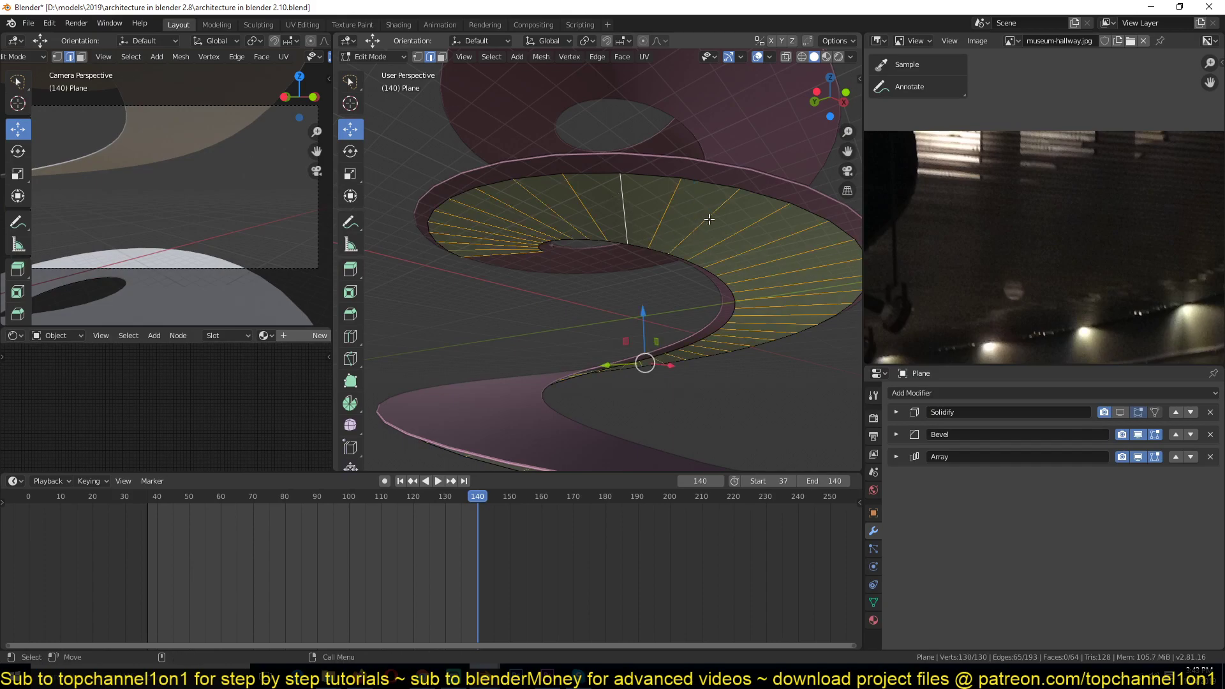
left_click_drag(644, 195, 640, 196)
key("alt+a")
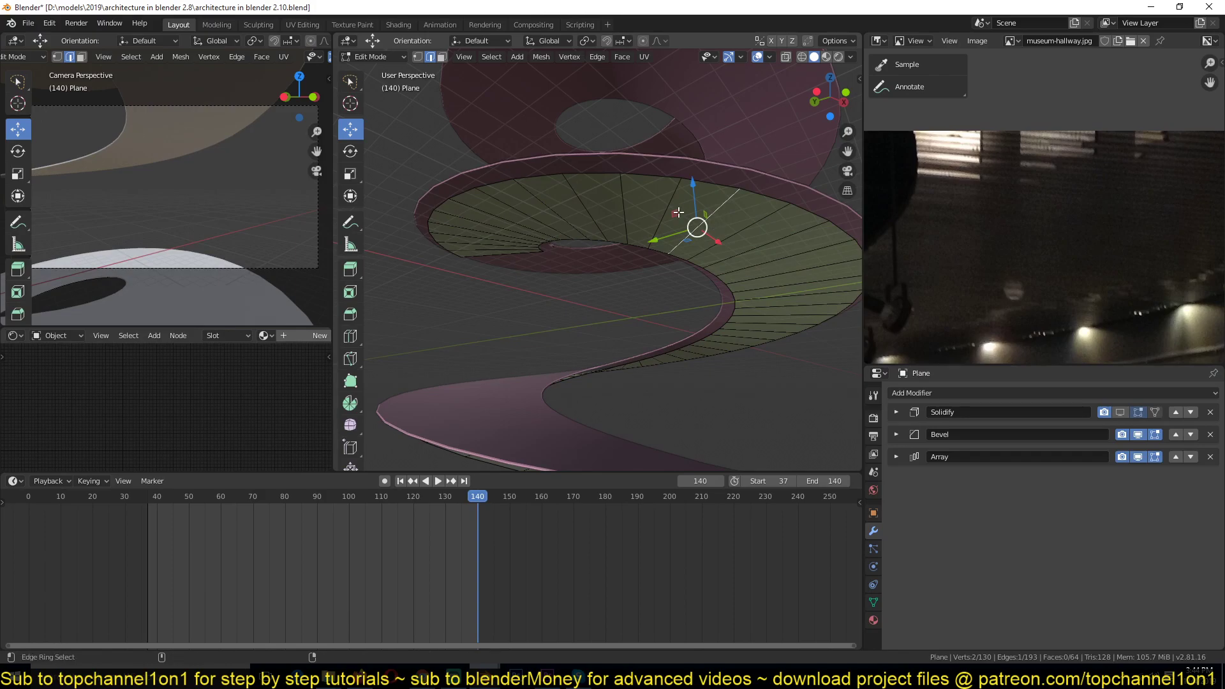
left_click(629, 200, "ctrl+alt")
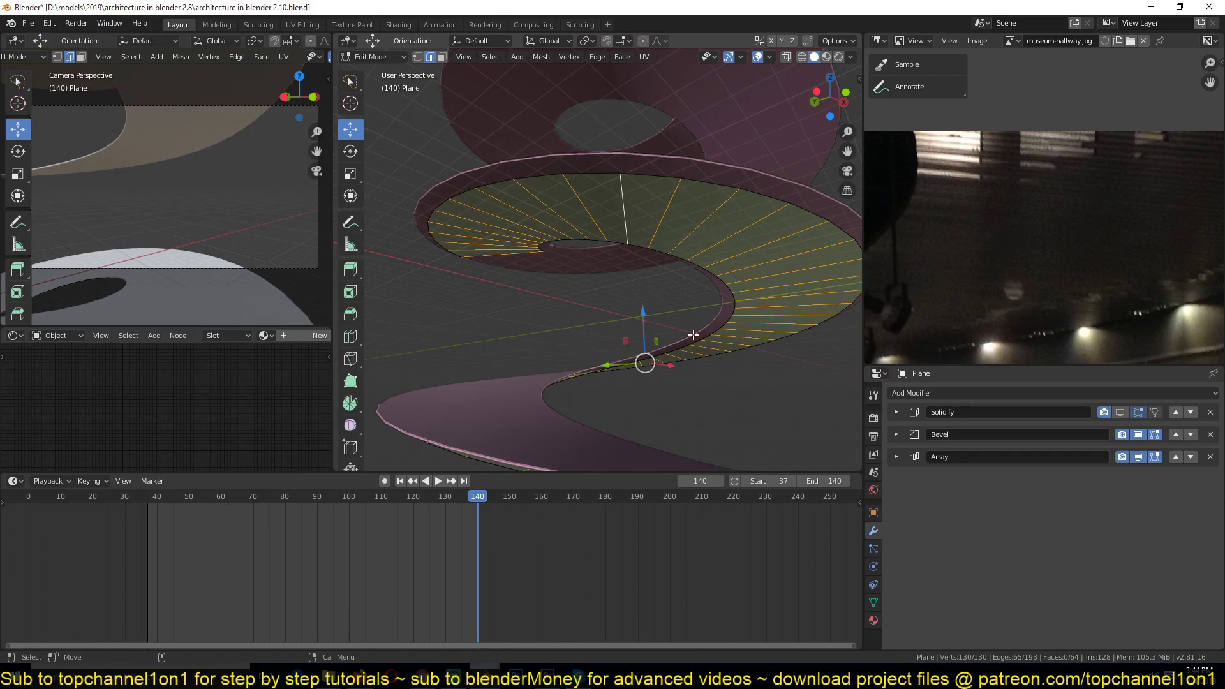
middle_click_drag(569, 272, 604, 277)
key("ctrl+b")
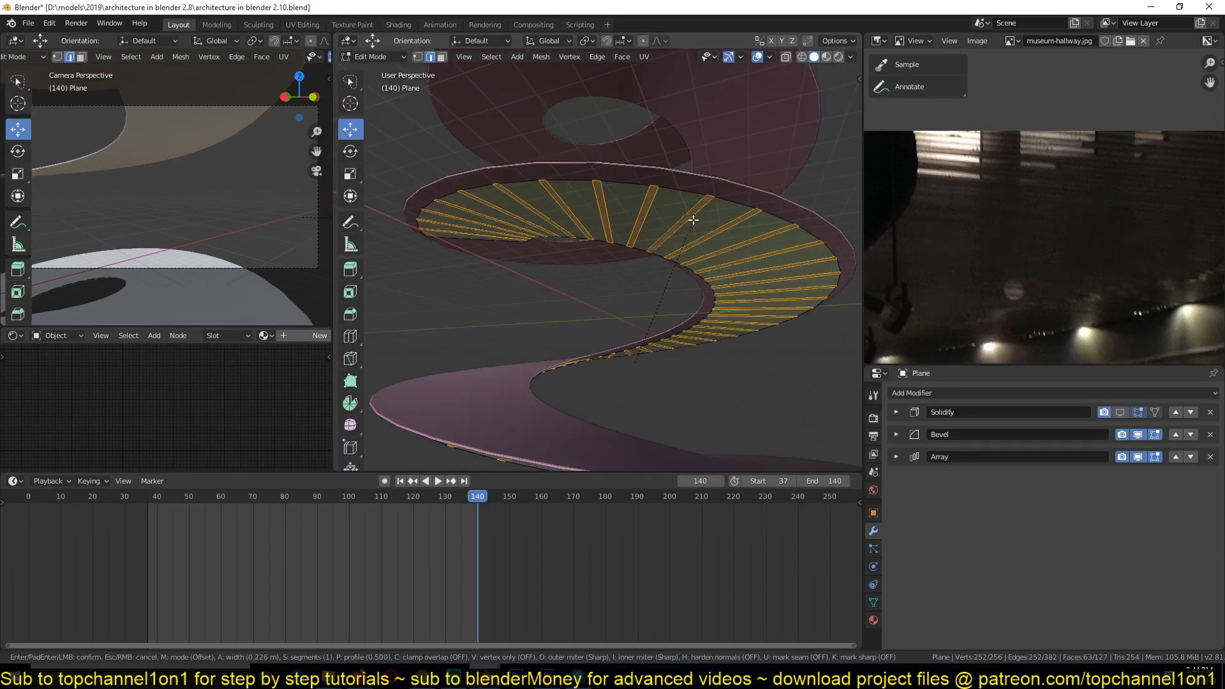
left_click(693, 221)
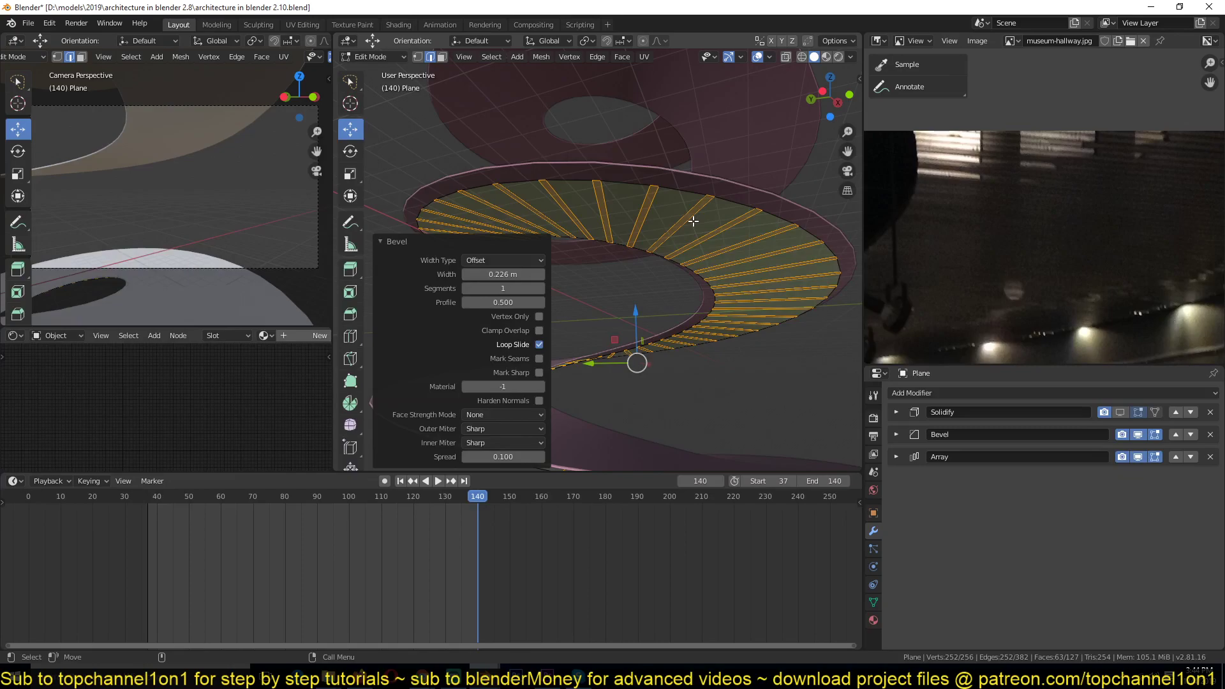
Invert the face selection and delete the wide faces between the narrow strips of the green spiral
key("3")
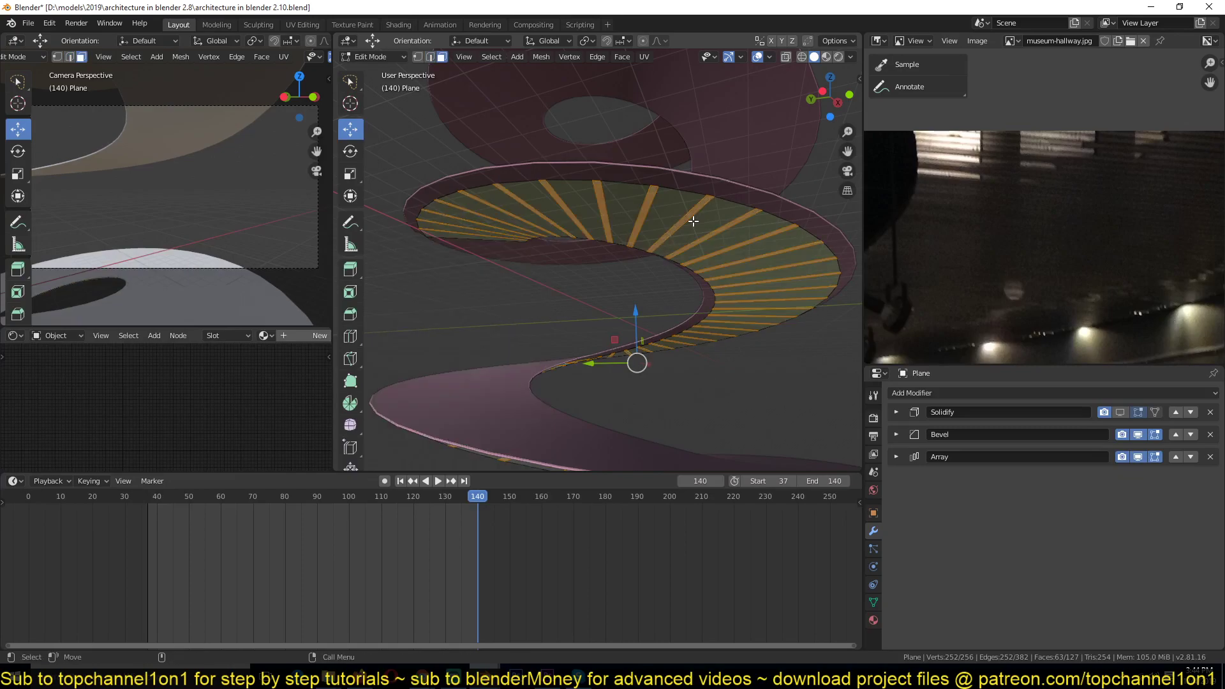
key("ctrl+i")
key("x")
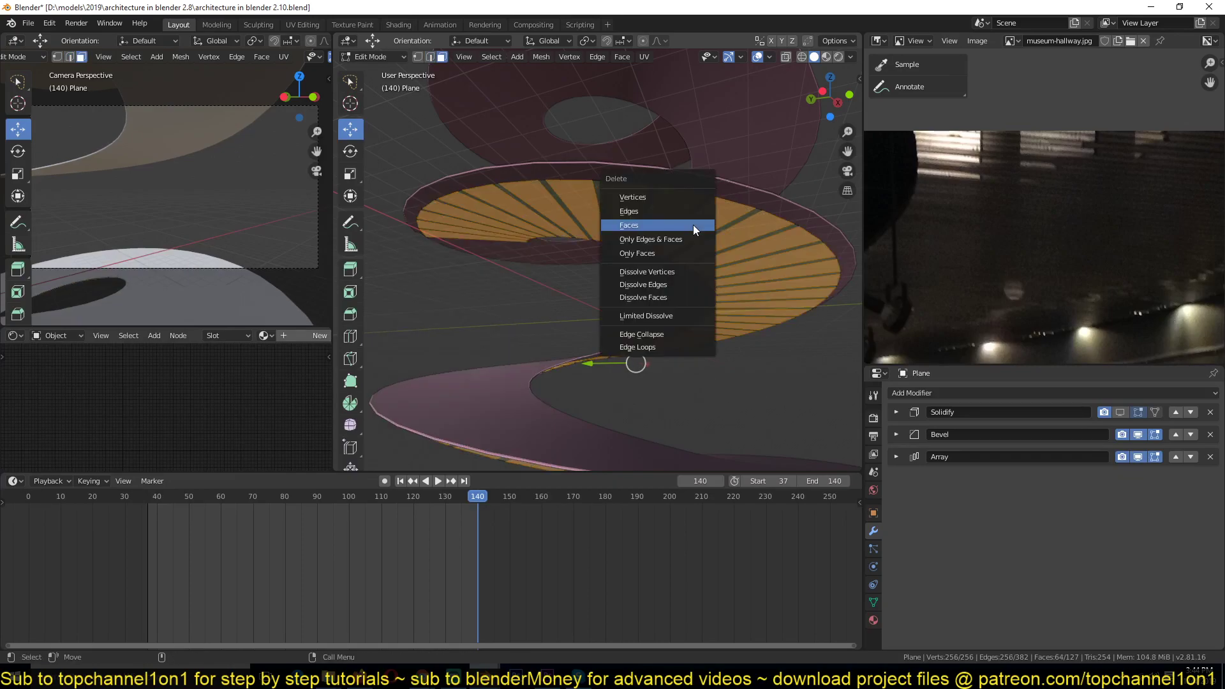
left_click(692, 224)
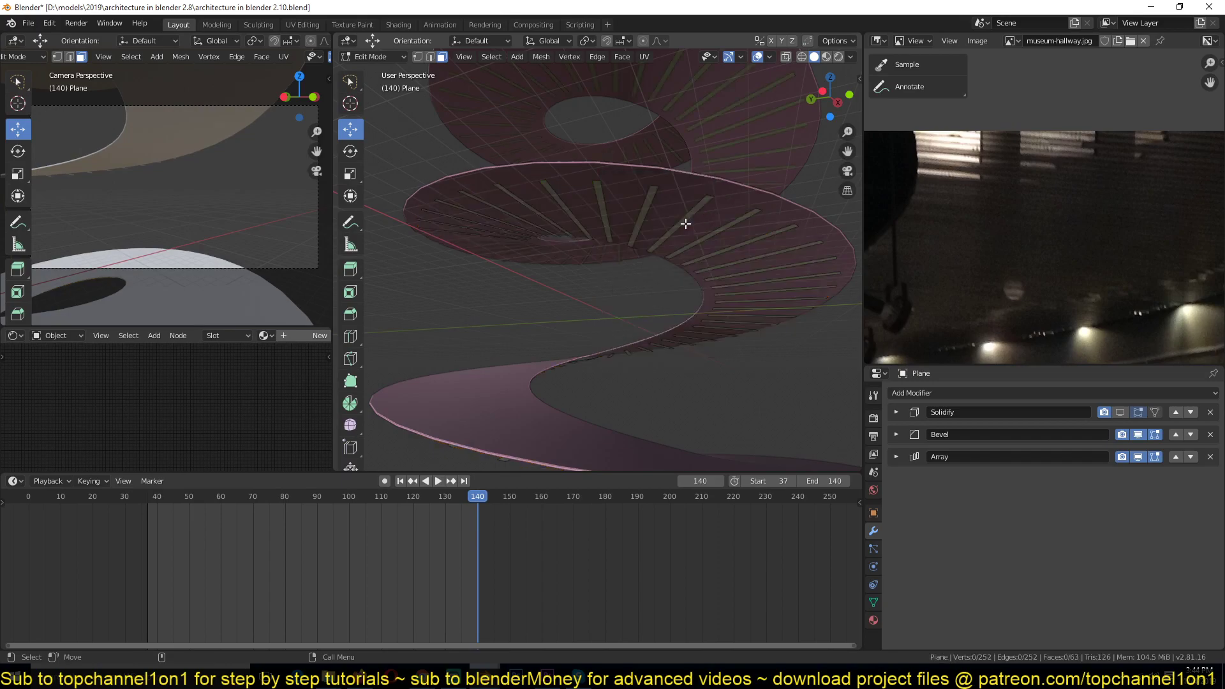
Extrude all the green strips about 0.17 m along their normals to make solid slats, and return to Object Mode
key("e")
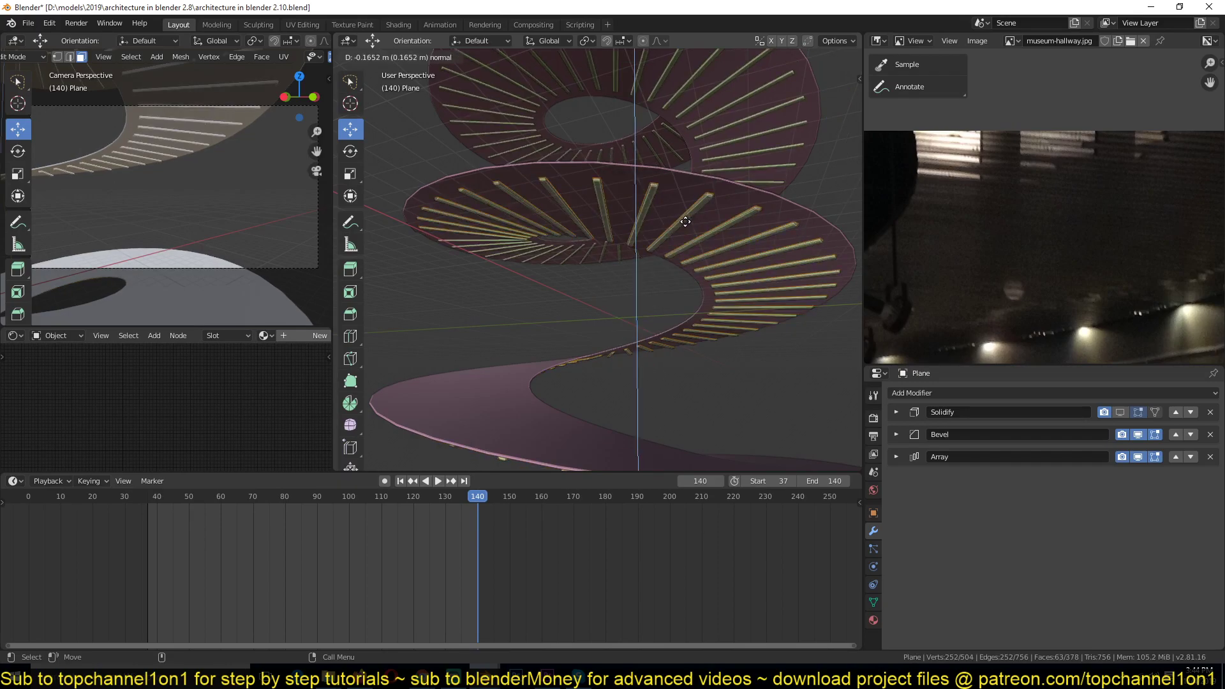
left_click(685, 218)
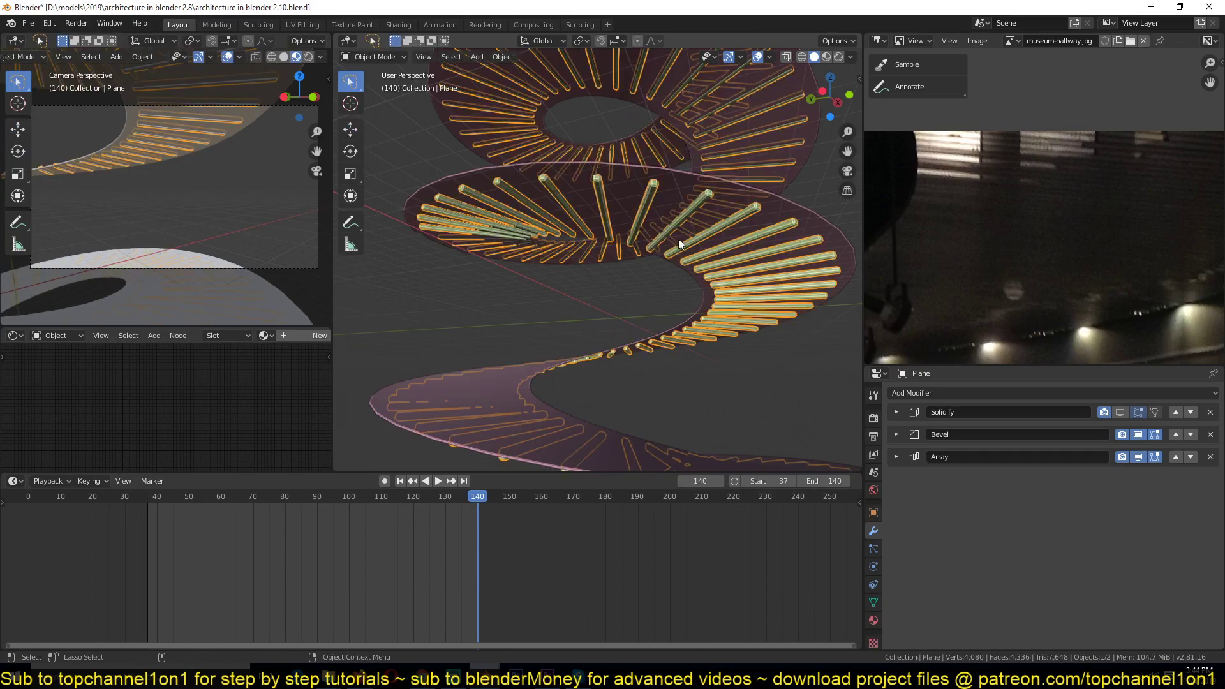
key("Tab")
middle_click_drag(672, 255, 683, 278)
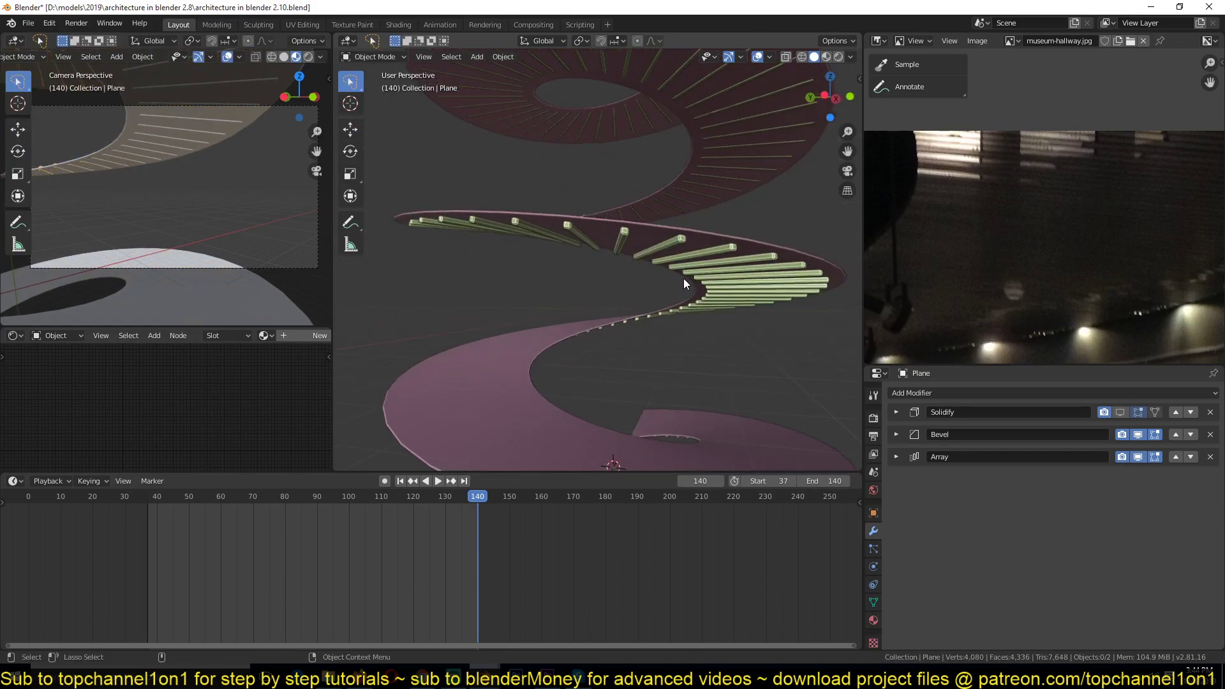
Move the green slats about 0.12 m down along the global Z axis and save the file
left_click(668, 240)
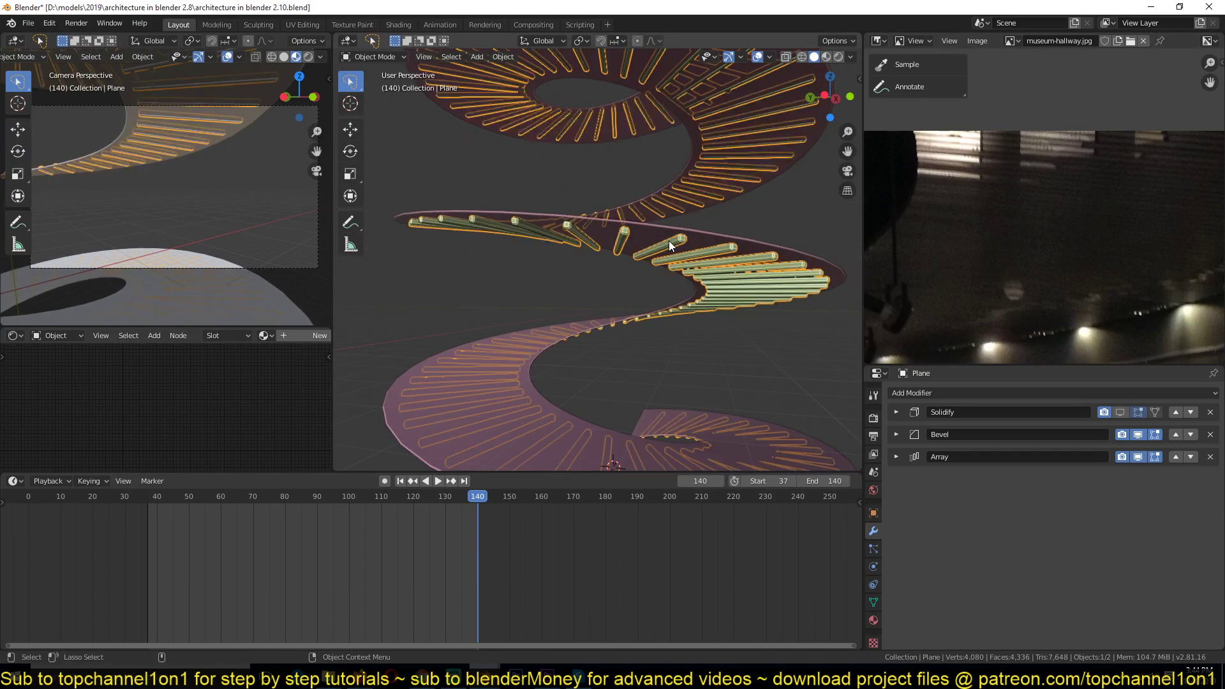
key("g")
key("z")
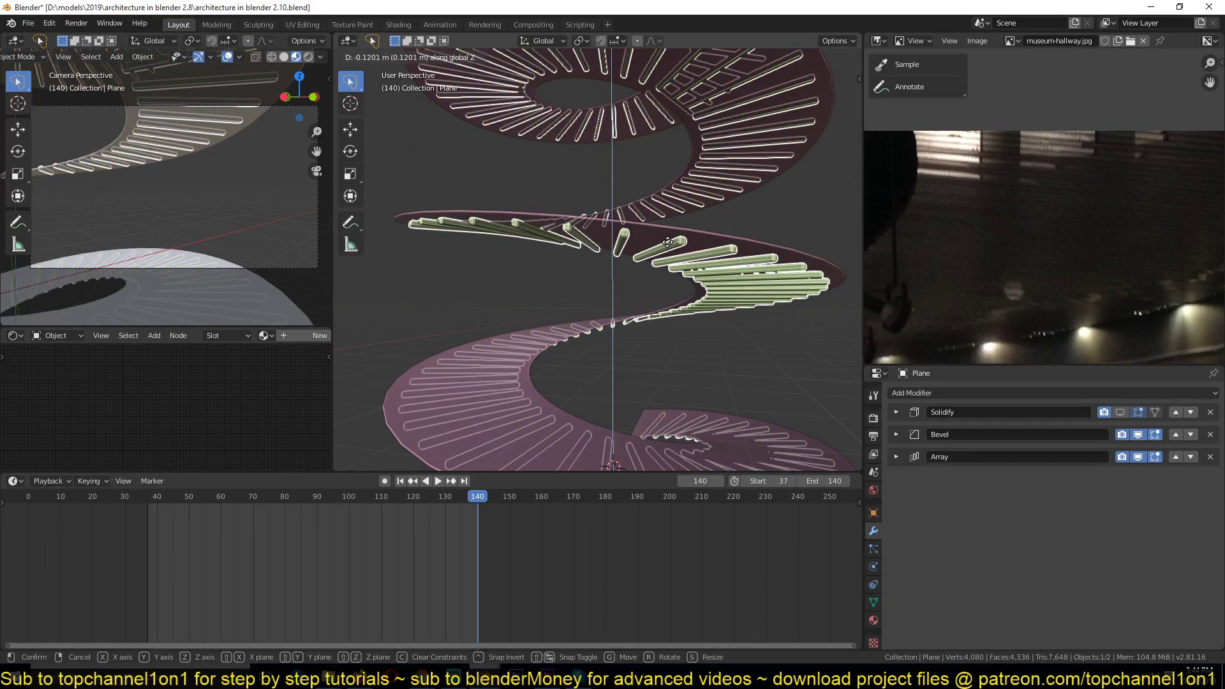
left_click(668, 243)
key("alt+a")
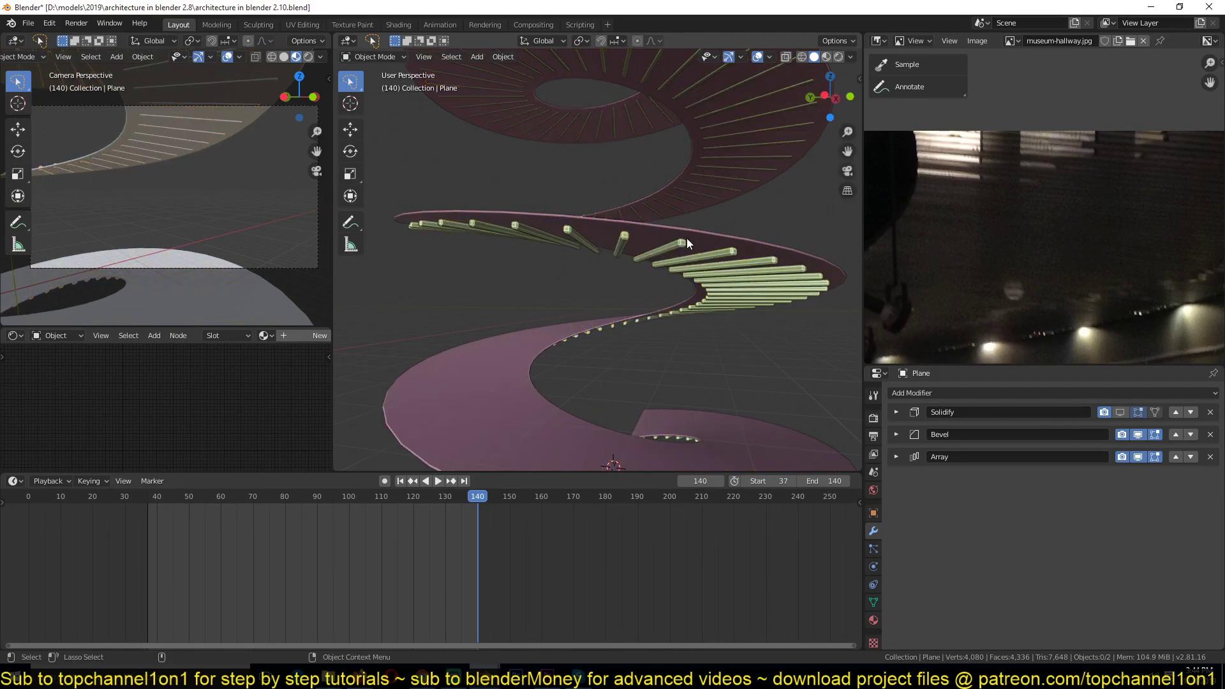
key("ctrl+s")
Set the pink spiral floor's Solidify thickness to 0.44 m and apply that modifier
left_click(691, 232)
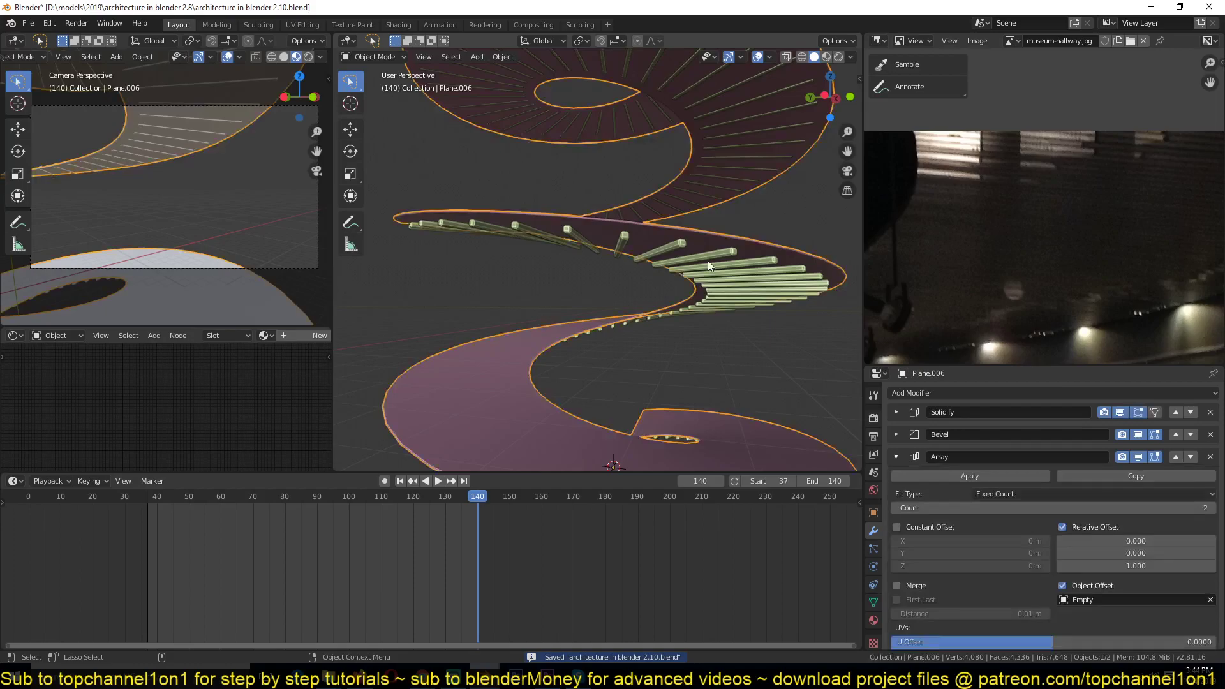
left_click(896, 412)
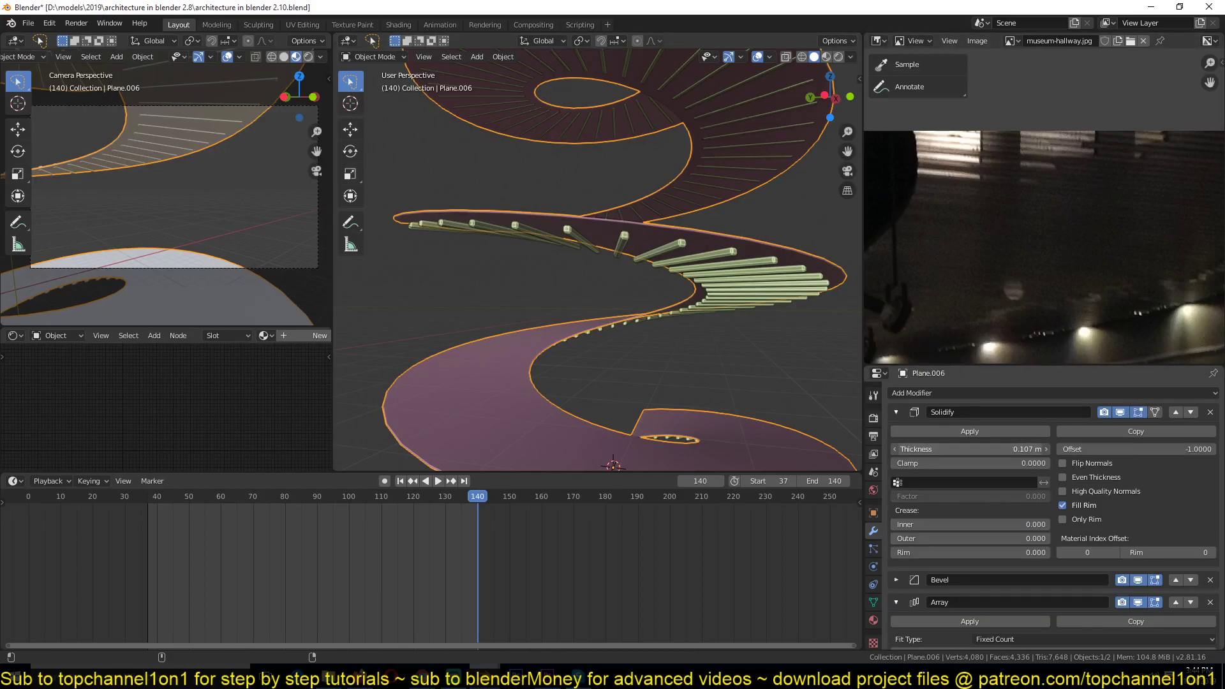
left_click_drag(970, 449, 896, 449)
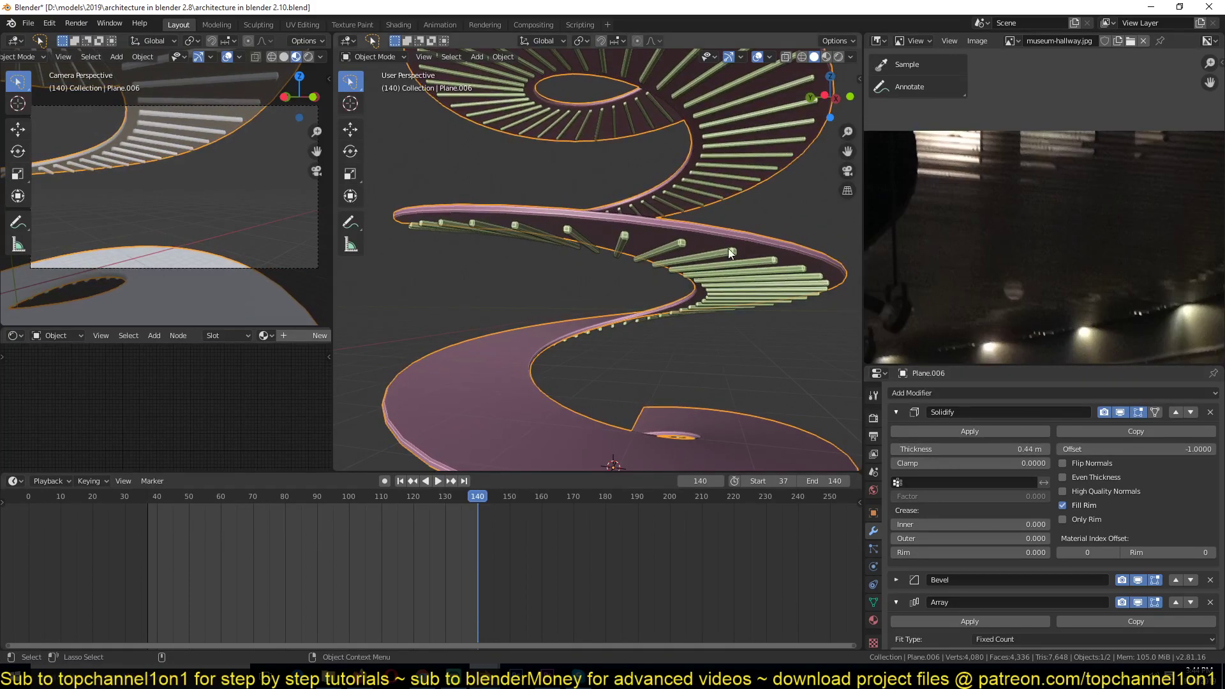
left_click(962, 434)
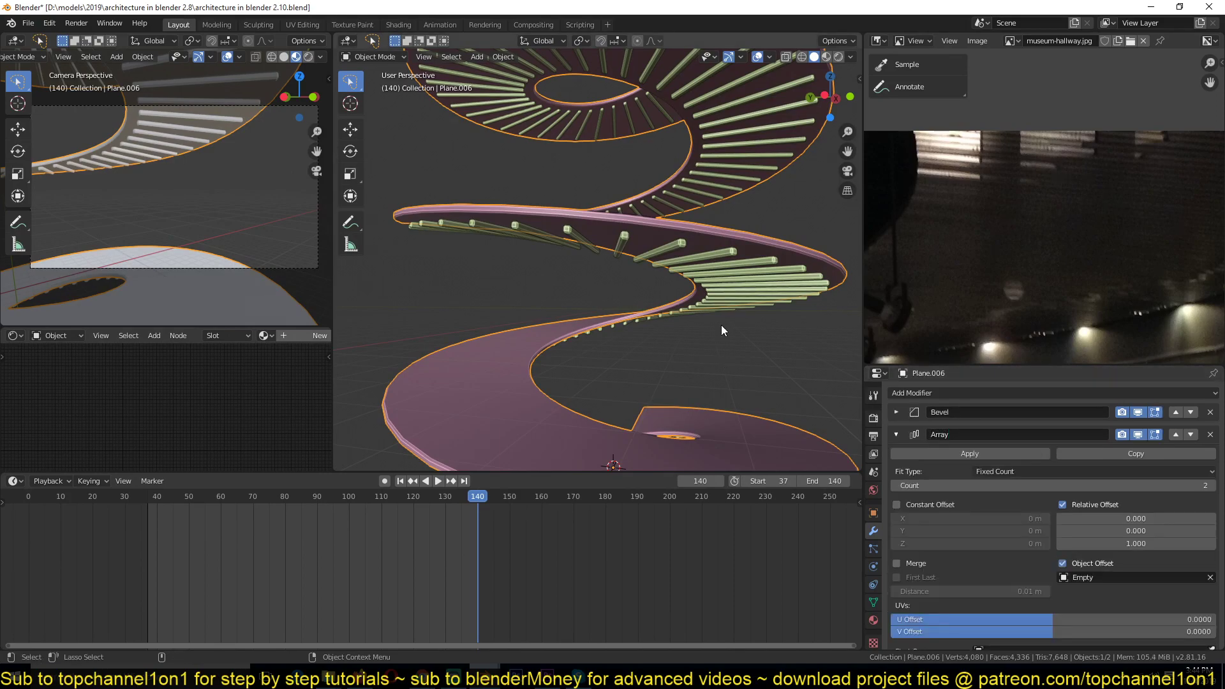
Add a centred loop cut along the pink spiral floor and bevel it about 4.96 m wide, close to both edges
key("Tab")
middle_click_drag(704, 224, 687, 208)
key("ctrl+r")
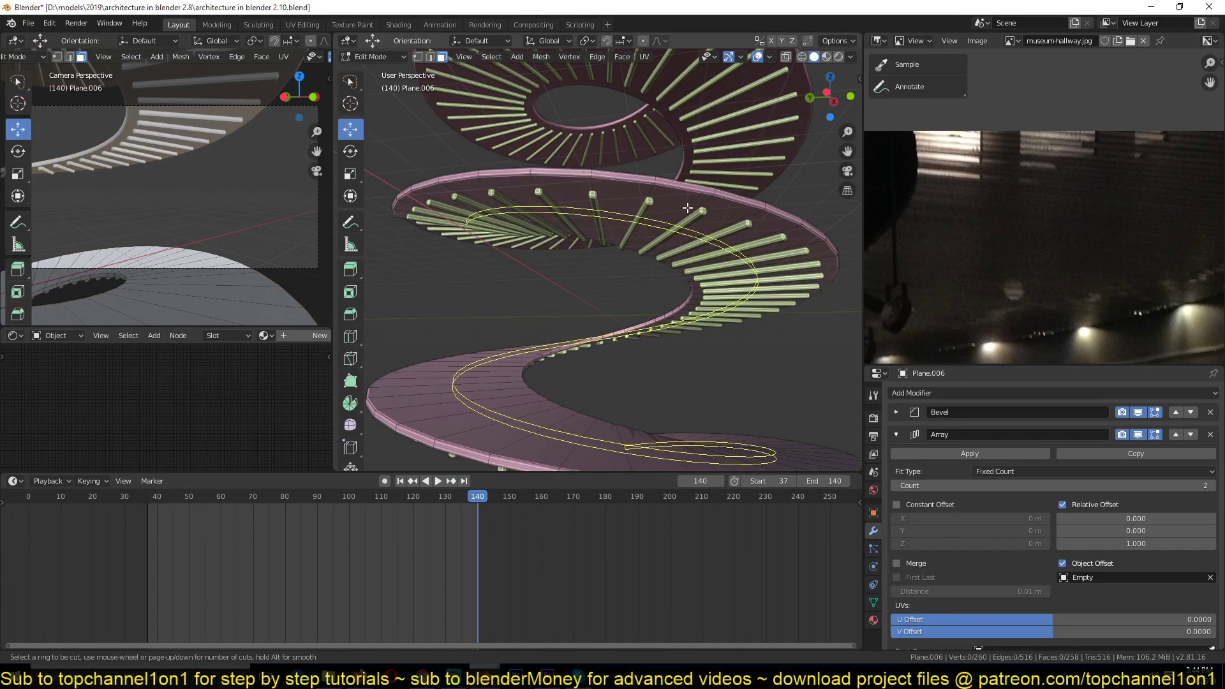
left_click(688, 208)
right_click(707, 187)
key("ctrl+b")
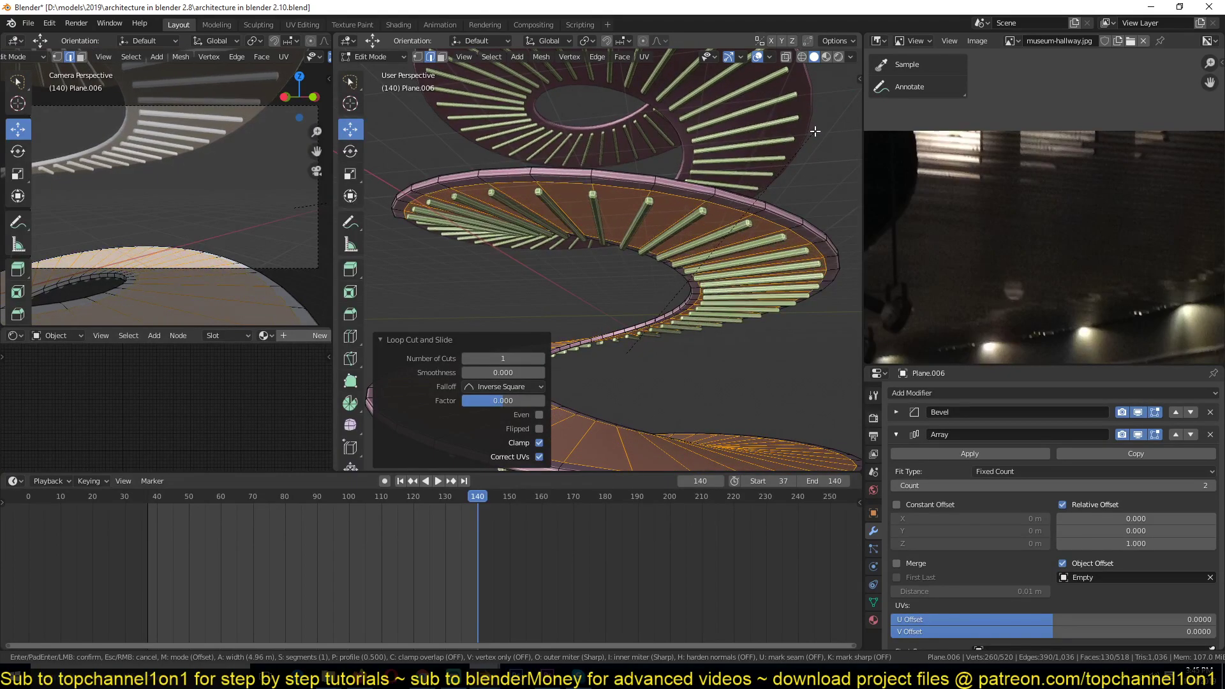
left_click(815, 131)
scroll(707, 205, "down", 3)
middle_click_drag(706, 205, 764, 259)
left_click(617, 300)
scroll(721, 370, "up", 3)
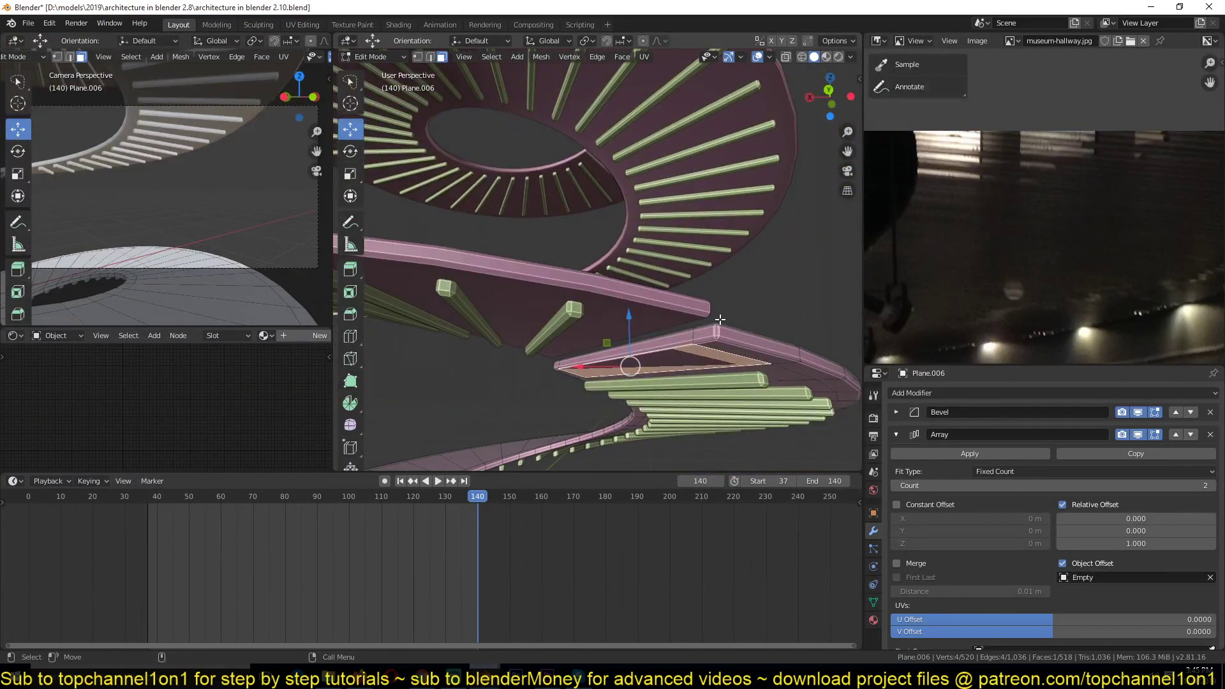
key("alt+a")
key("Tab")
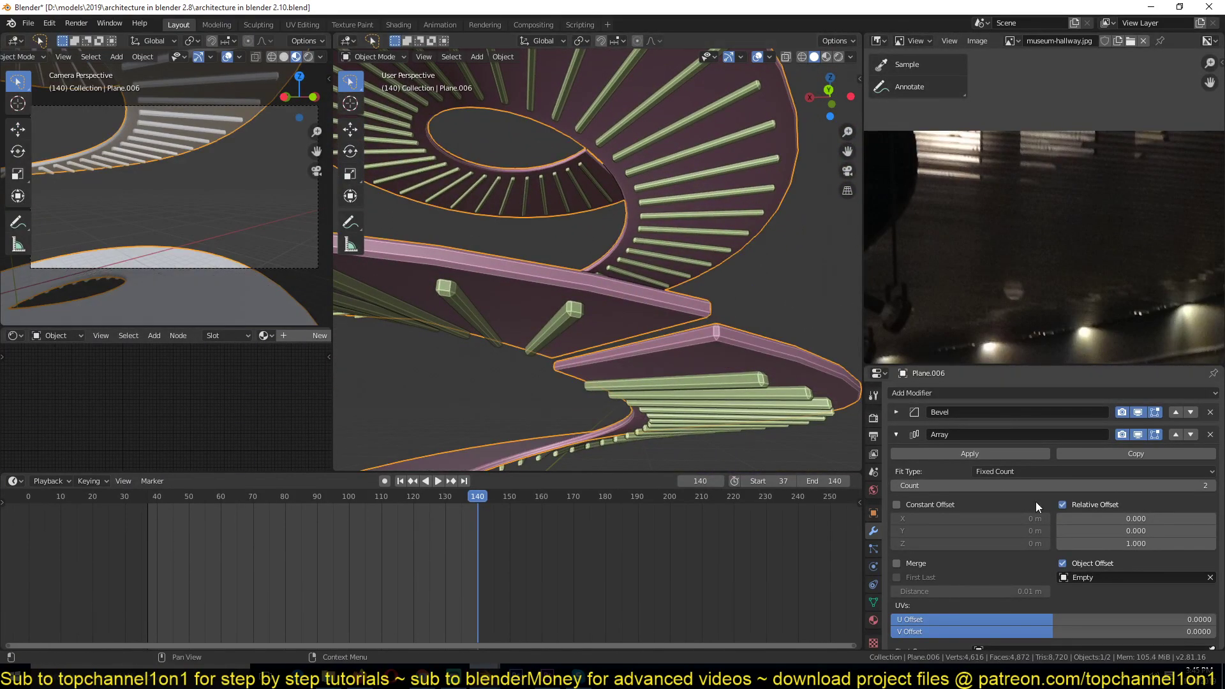
left_click(897, 413)
left_click(897, 412)
mouse_move(715, 346)
middle_mouse_down()
mouse_move(702, 370)
mouse_move(676, 389)
mouse_move(672, 381)
mouse_move(706, 355)
mouse_move(717, 365)
middle_mouse_up()
key("Tab")
left_click(725, 240)
left_click(726, 241)
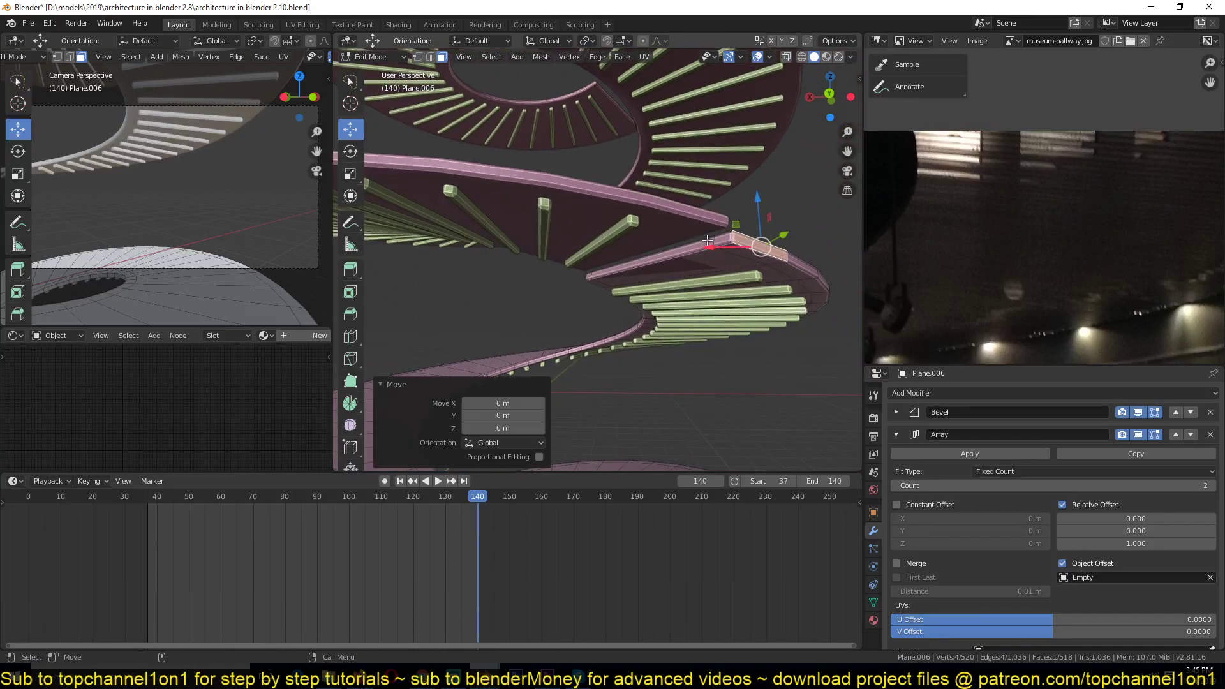
left_click(715, 239)
left_click(593, 278, "ctrl")
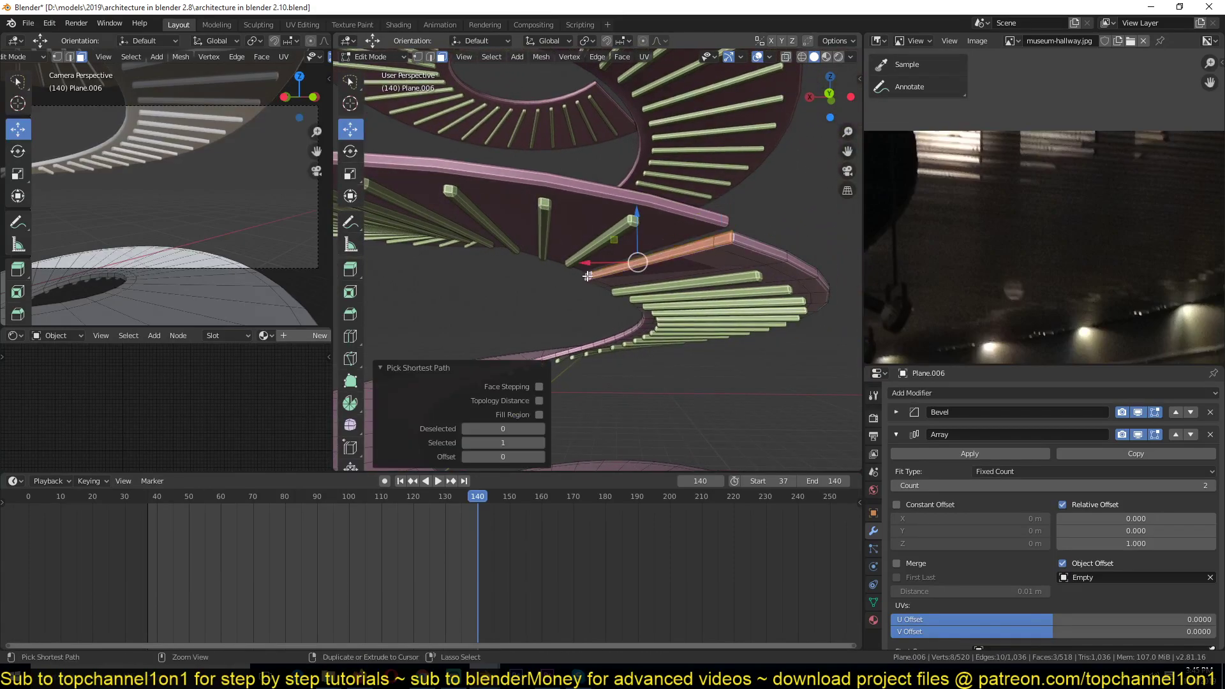
key("o")
key("g")
key("z")
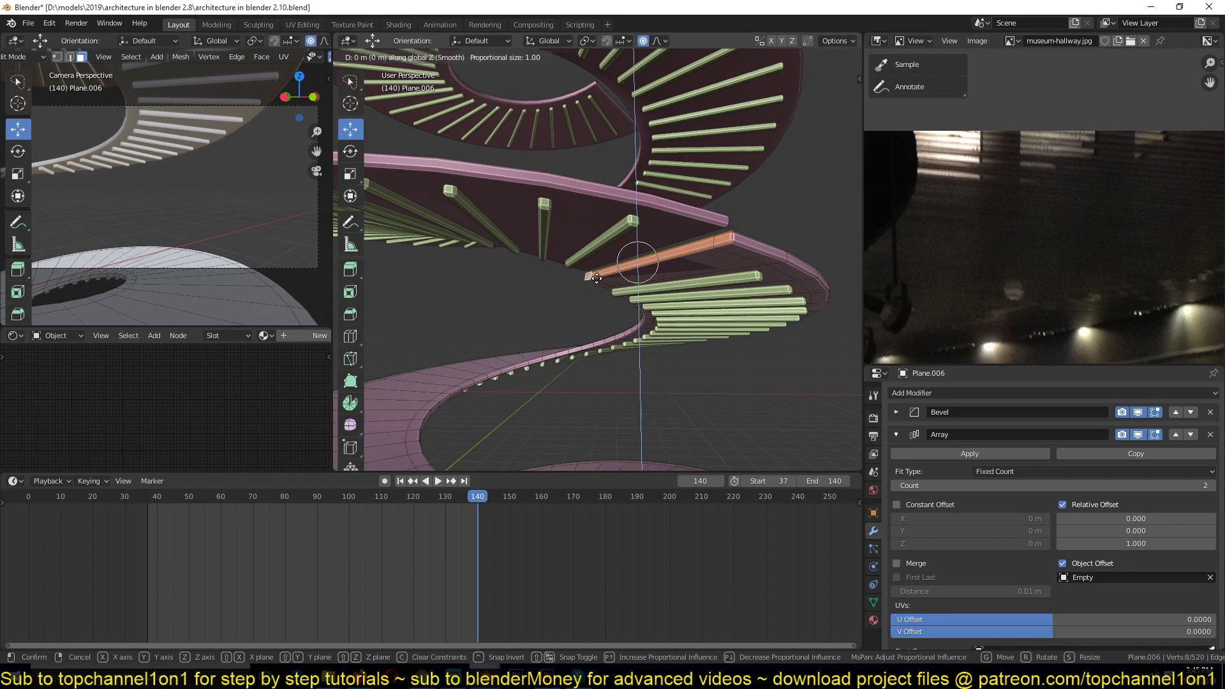
right_click(597, 277)
Set the relative Z offset of the pink spiral floor's Array modifier to 0.990 to tighten the seam between turns
scroll(596, 277, "down", 5)
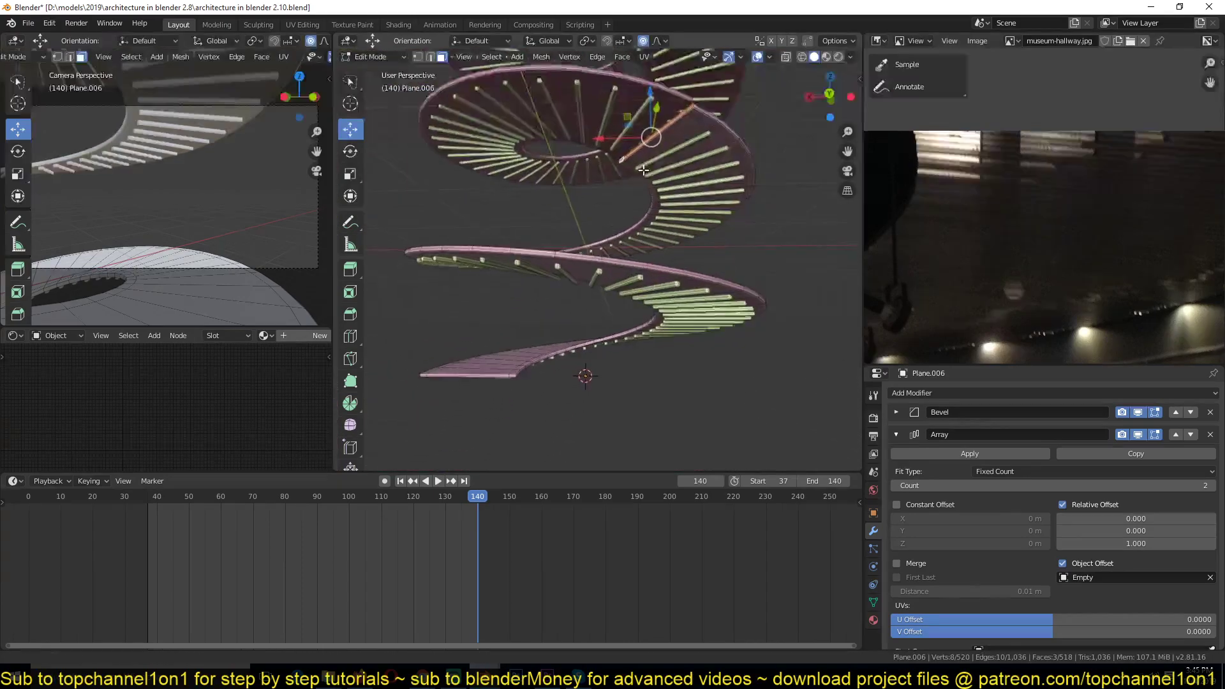
middle_click_drag(643, 170, 519, 395)
key("Tab")
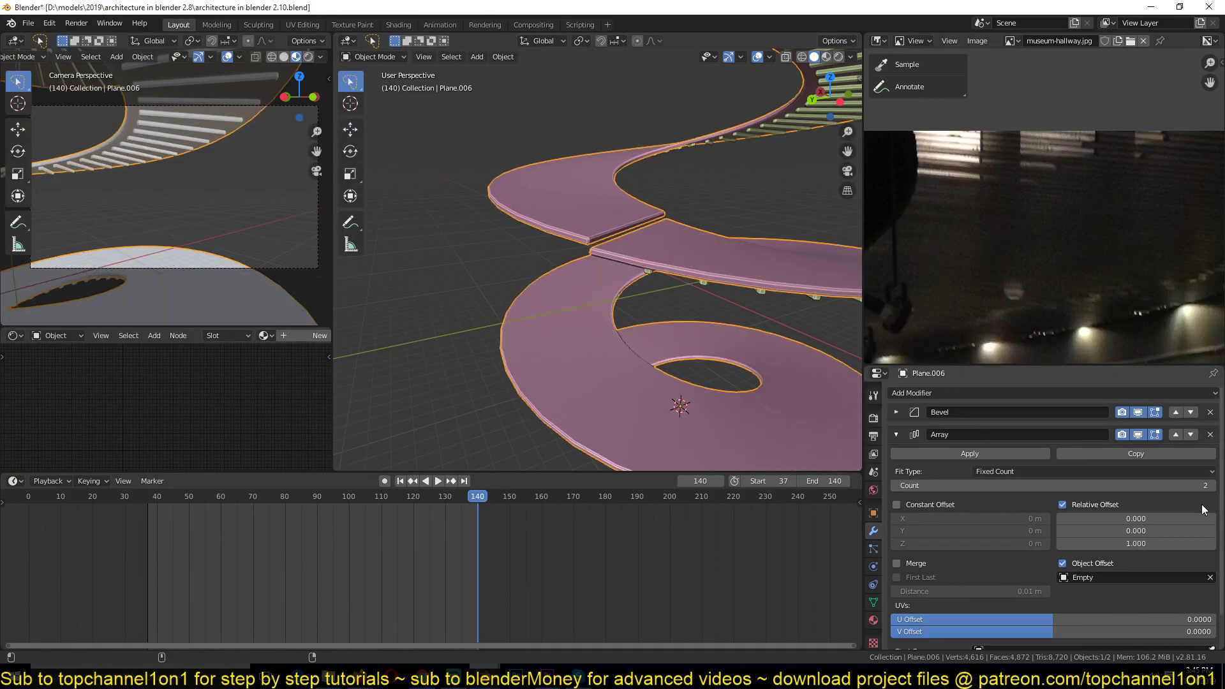
left_click_drag(1161, 541, 1139, 542)
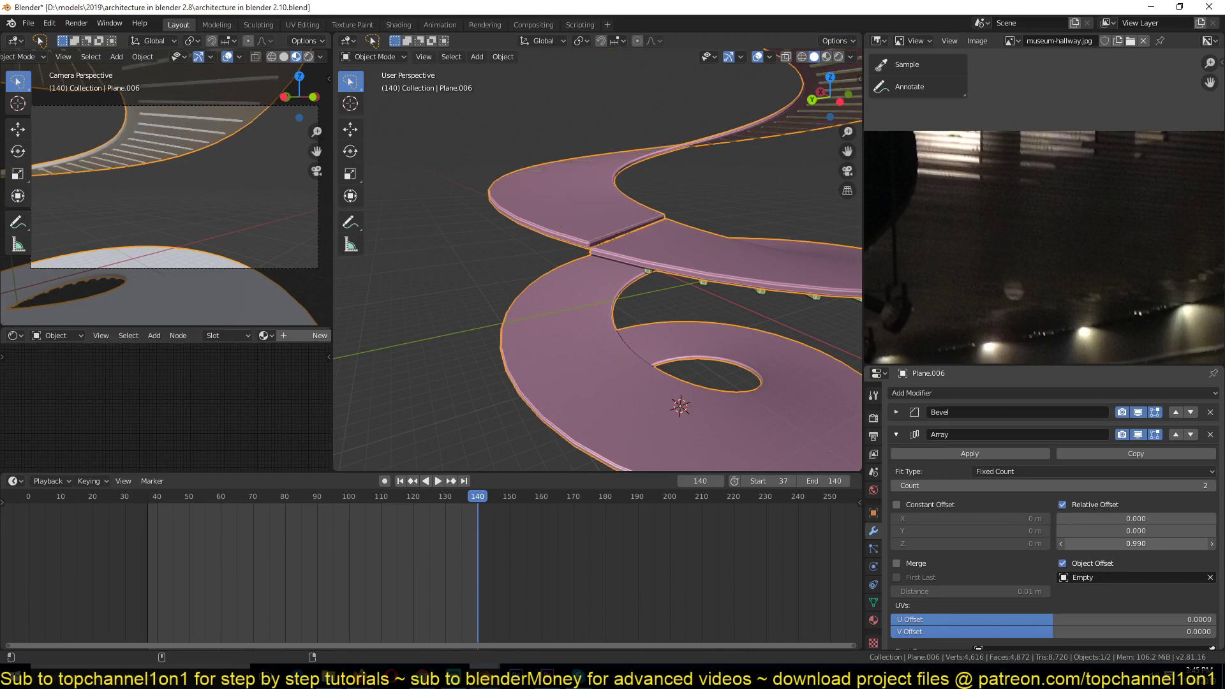
Set the relative Z offset of the green slats' Array modifier to 0.980 and save the file
middle_click_drag(628, 281, 766, 242)
left_click(715, 235)
left_click(896, 457)
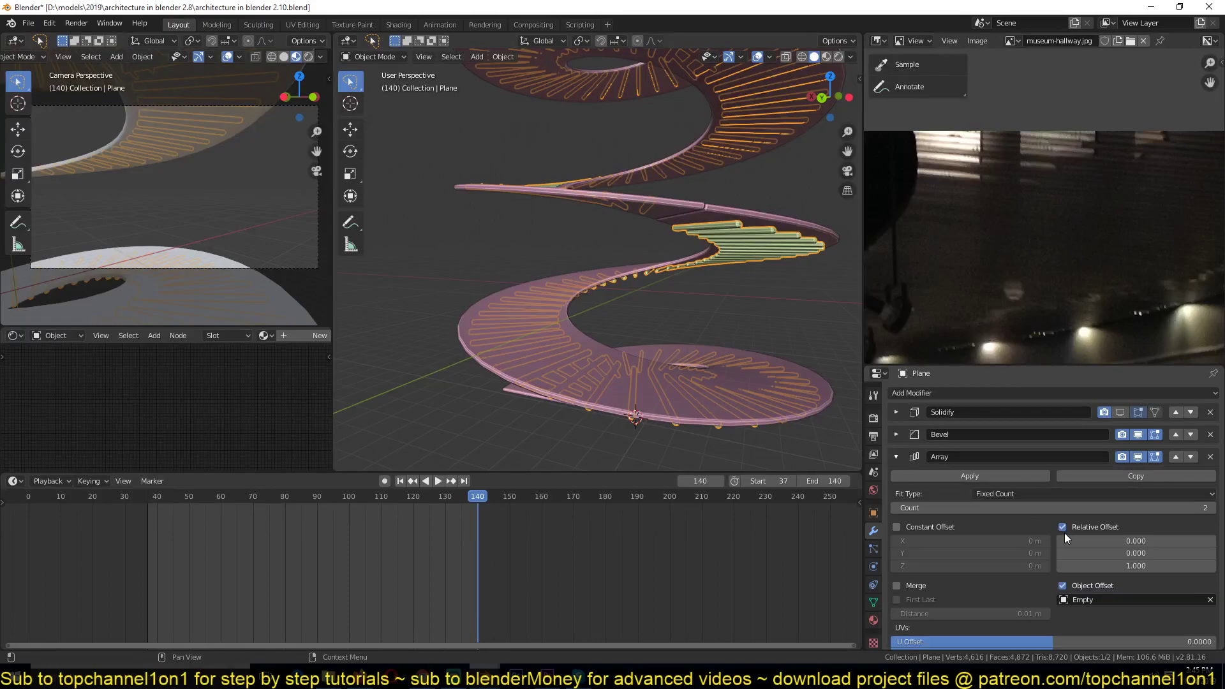
left_click_drag(1136, 566, 1124, 566)
left_click(680, 309)
mouse_move(674, 306)
middle_mouse_down()
mouse_move(698, 309)
mouse_move(662, 323)
middle_mouse_up()
key("ctrl+s")
Play the animation to check the slats in the camera view, stop it, and select the green slats
key("space")
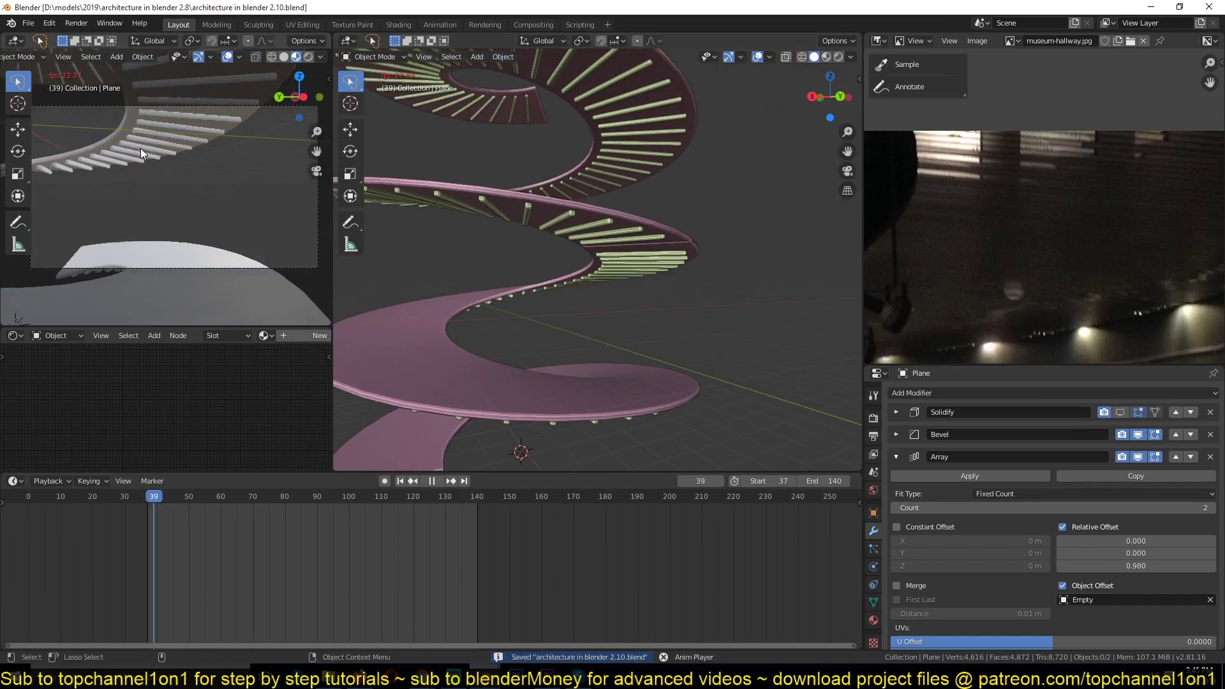
key("Escape")
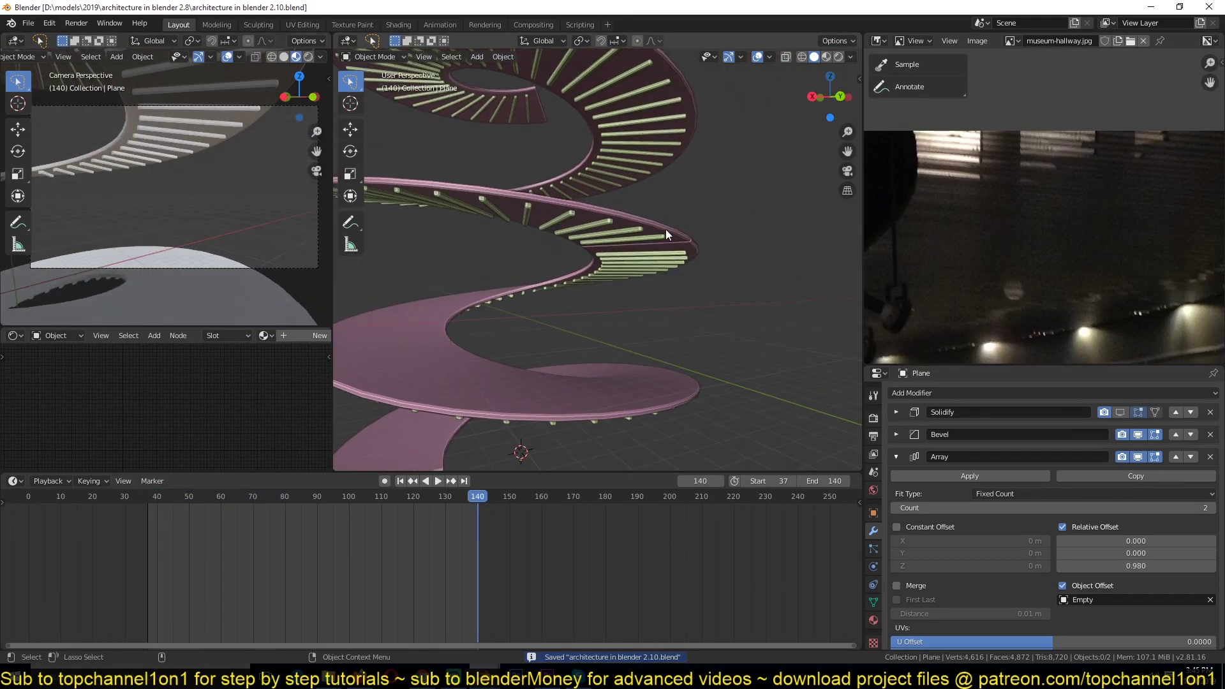
middle_click_drag(665, 235, 634, 258)
left_click(626, 231)
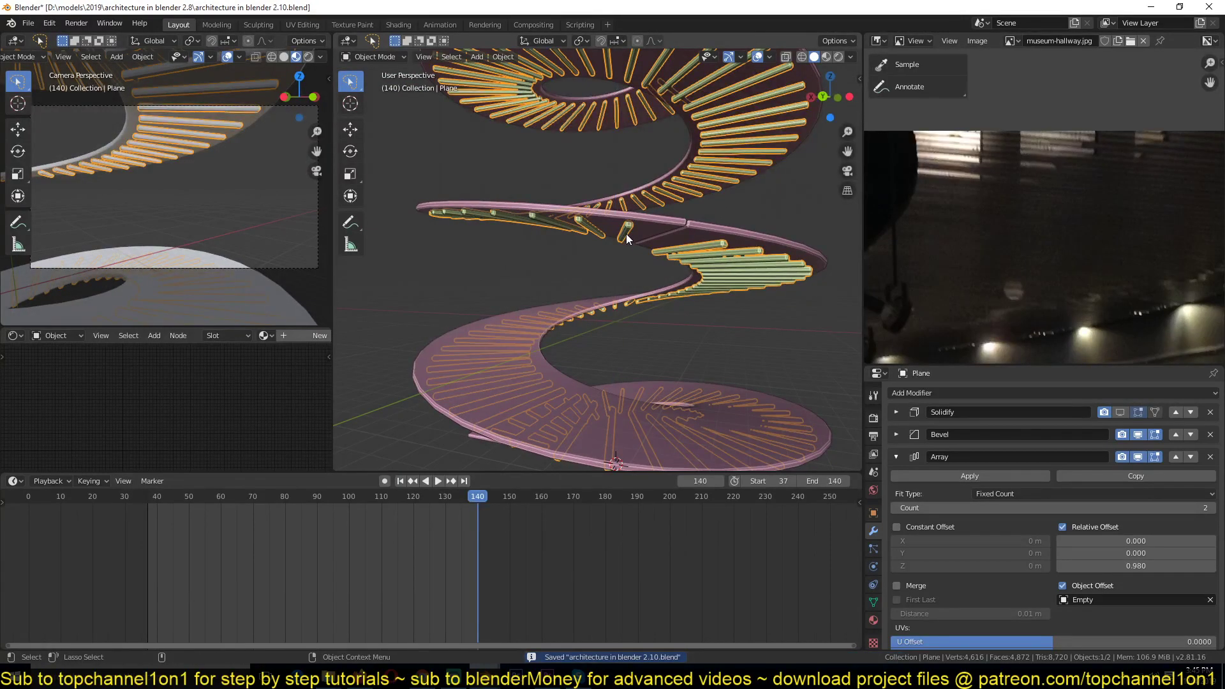
key("g")
key("z")
right_click(625, 254)
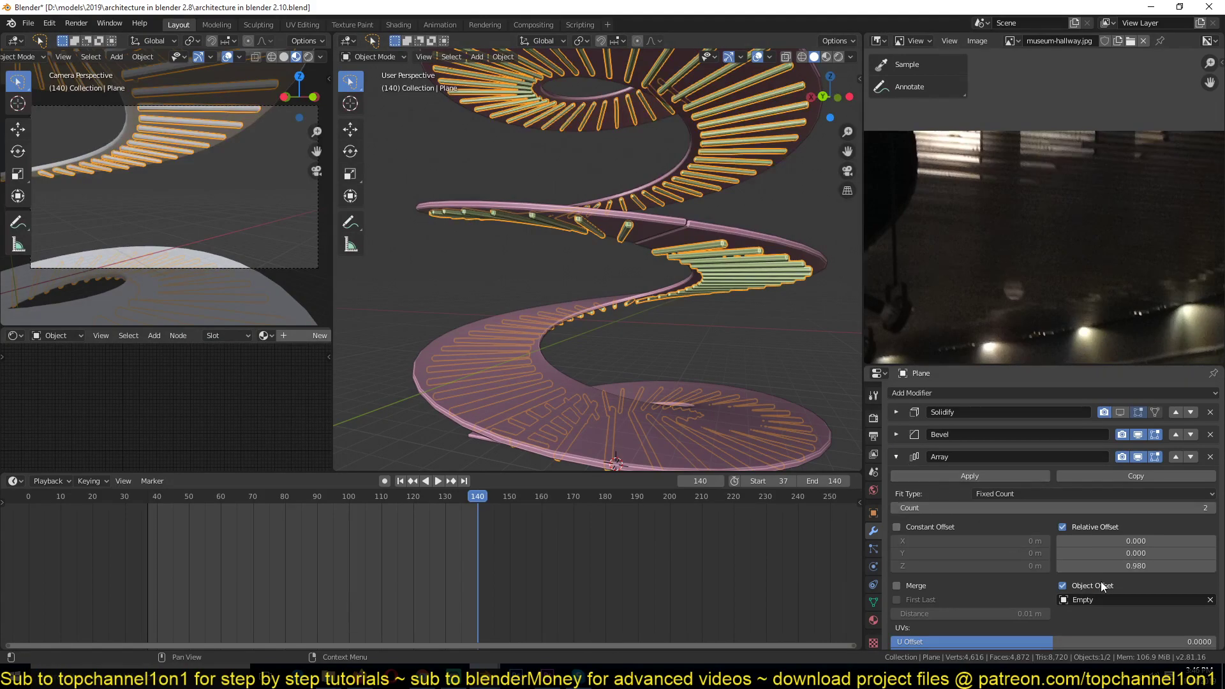
left_click(1063, 586)
middle_click_drag(605, 323, 603, 296)
left_click(1062, 585)
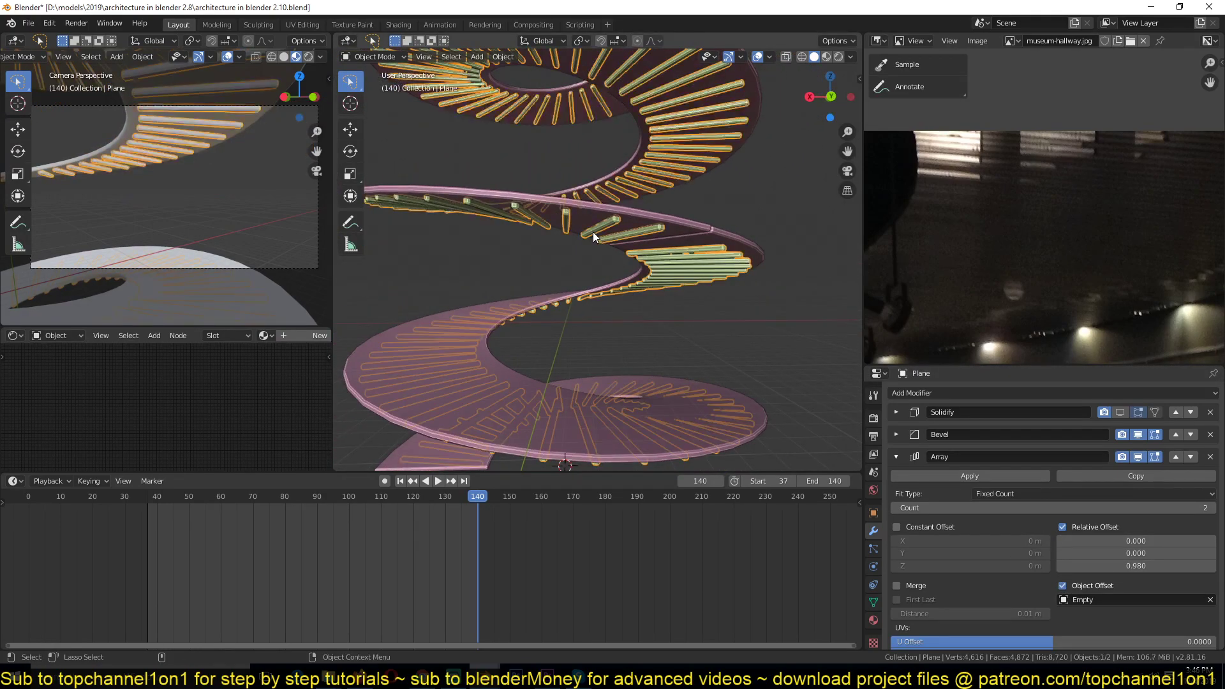
Lower the green slats about 0.71 m along Z and set their Array modifier's relative Z offset to 0.920
key("g")
key("z")
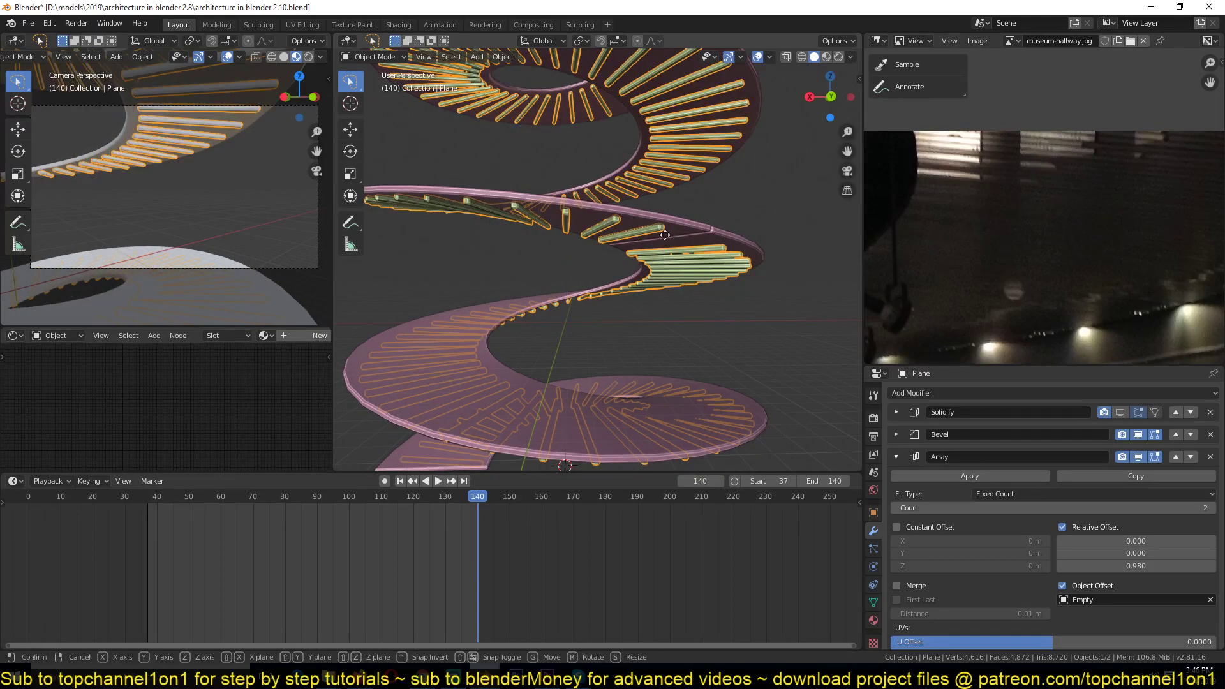
left_click(684, 255)
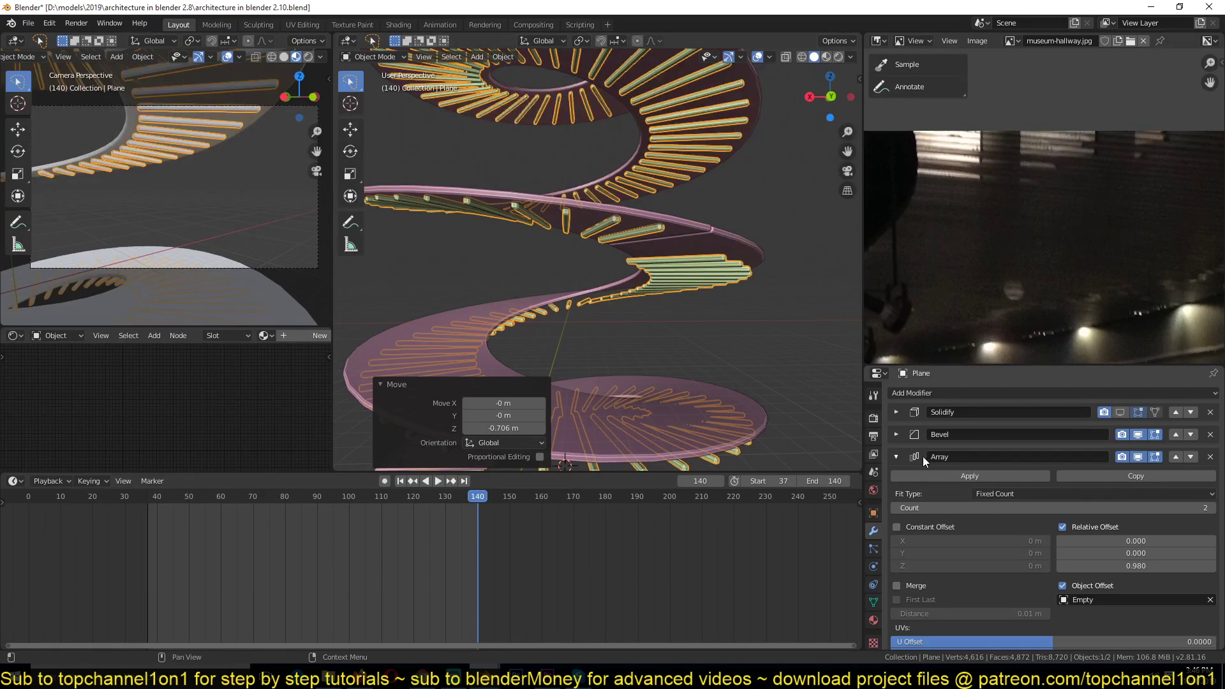
mouse_move(1136, 566)
left_mouse_down()
mouse_move(1146, 566)
mouse_move(1128, 566)
left_mouse_up()
left_click(821, 314)
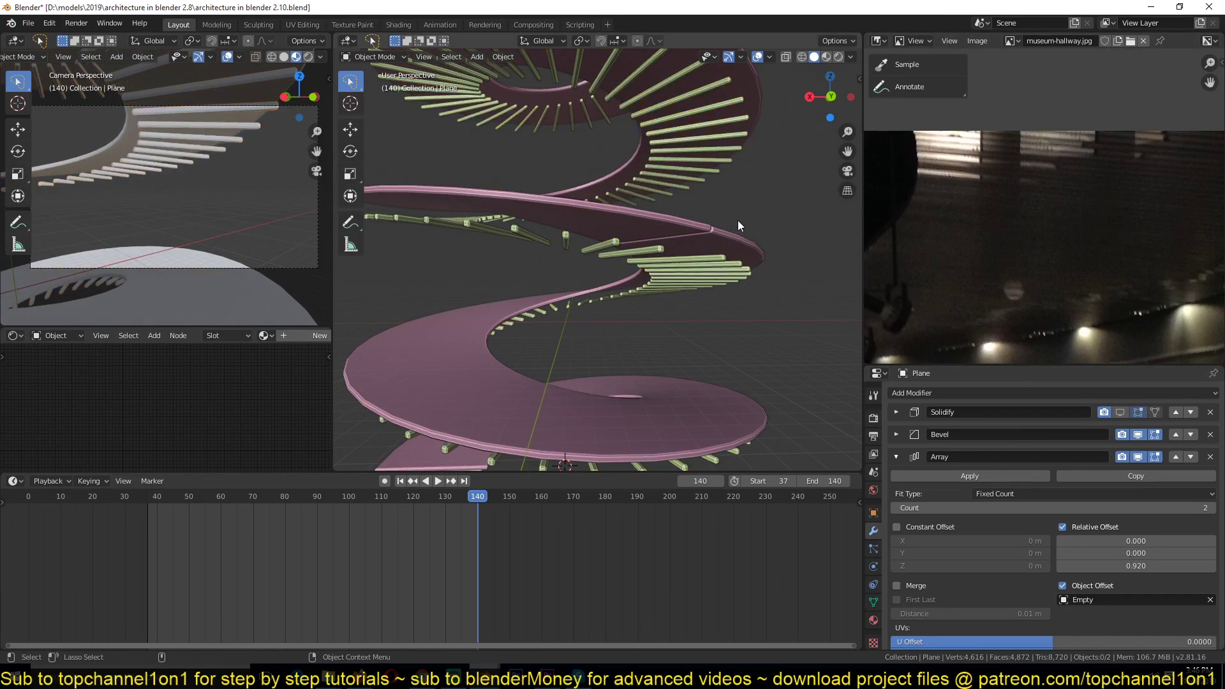
Open the pink spiral floor's mesh for editing and try to select a run of its underside faces with shortest-path picking
left_click(734, 244)
middle_click_drag(734, 243, 636, 241, "shift")
key("Tab")
scroll(646, 308, "up", 2)
left_click(633, 225)
left_click(631, 289, "ctrl")
key("ctrl+z")
middle_click_drag(719, 200, 662, 192)
left_click(783, 221, "ctrl")
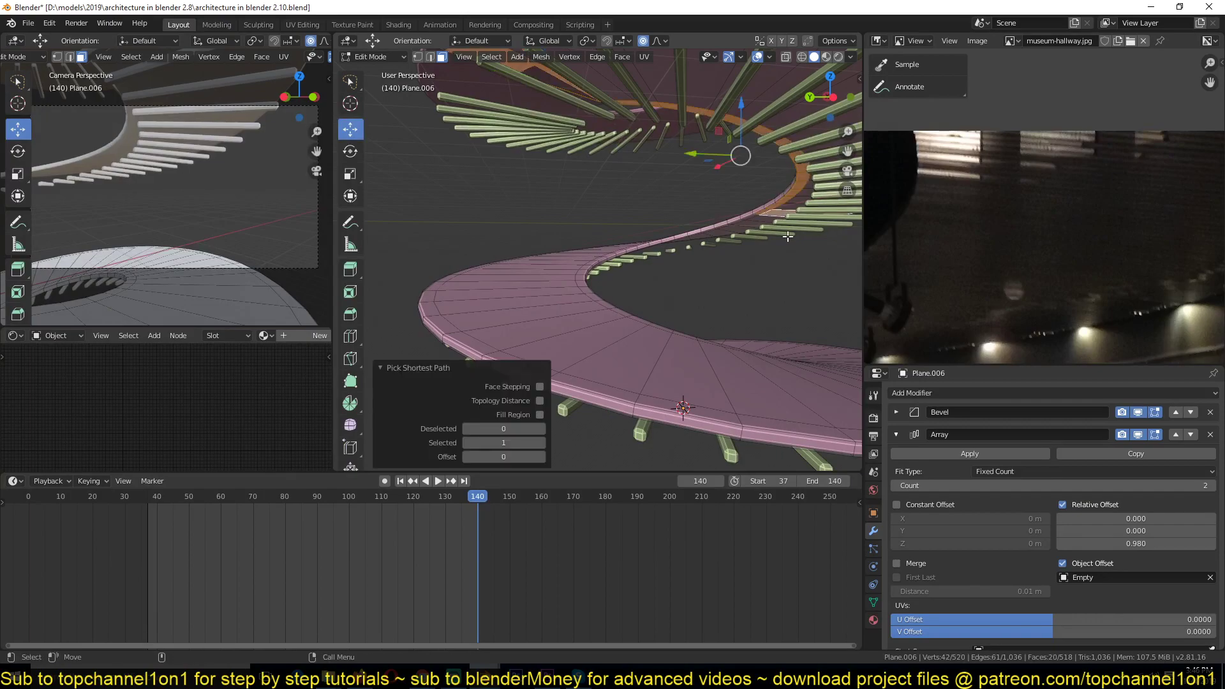
key("ctrl+z")
left_click(810, 120, "ctrl")
scroll(837, 194, "down", 4)
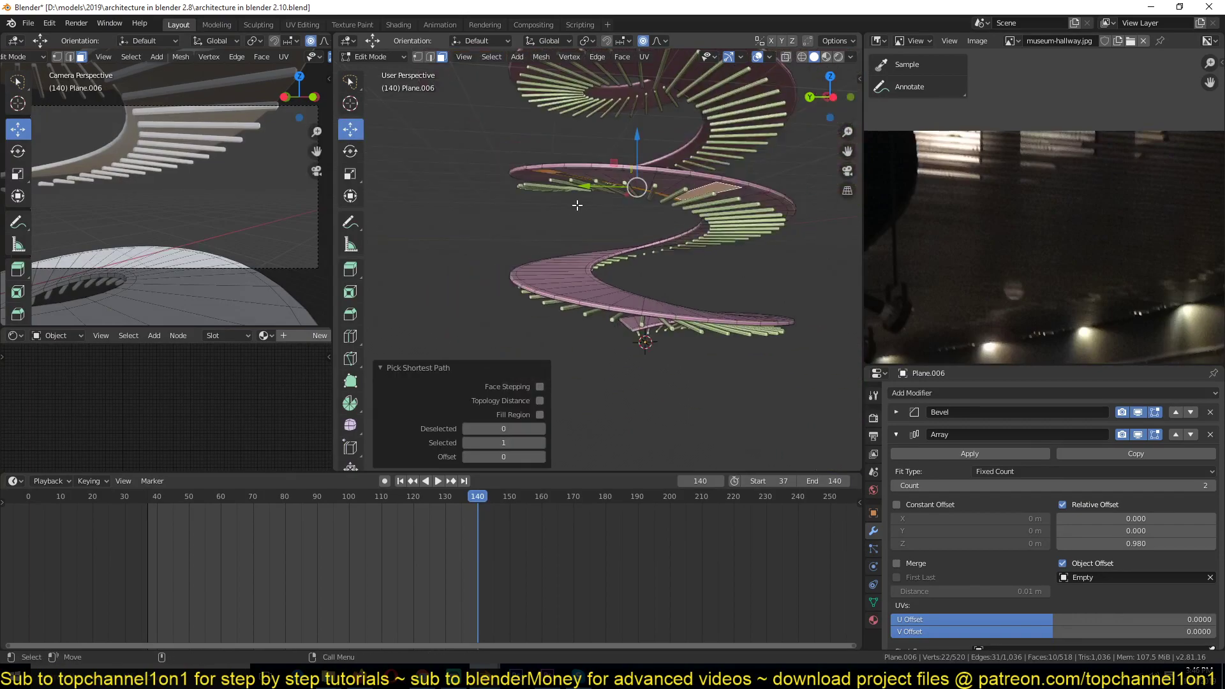
Try shortest-path picking again, starting from the wide underside face at the seam of the turn
middle_click_drag(578, 205, 630, 163)
scroll(630, 163, "up", 2)
left_click(588, 97)
left_click(753, 220, "ctrl")
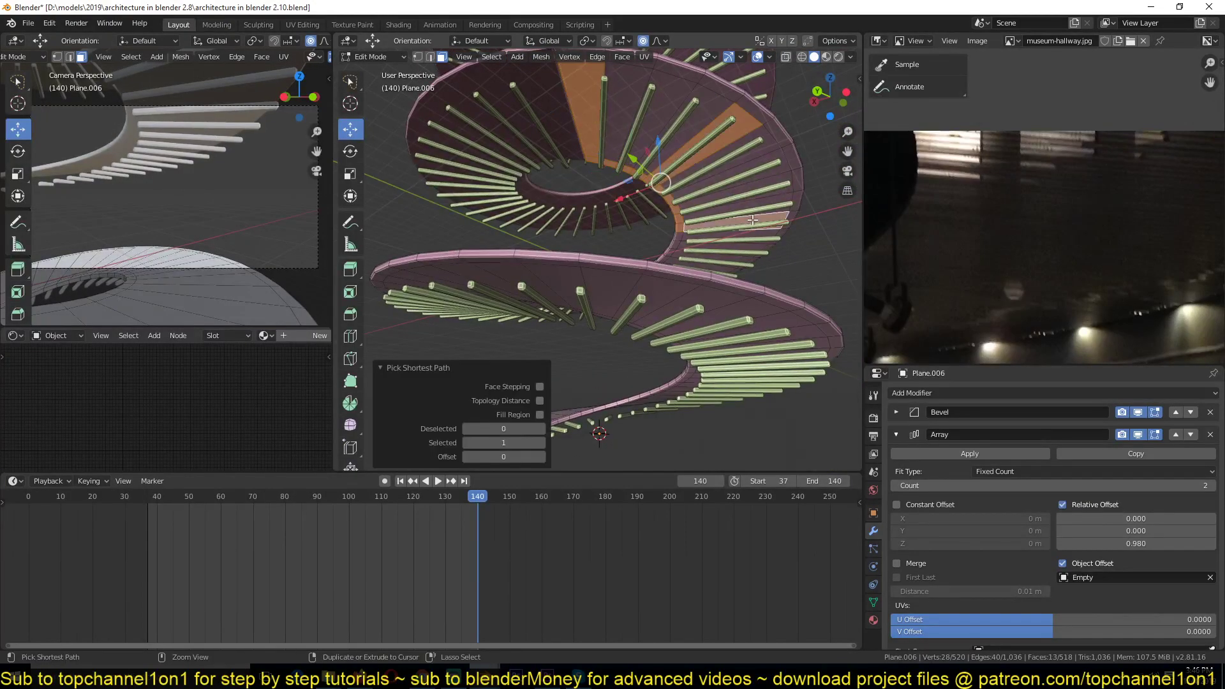
left_click(614, 99)
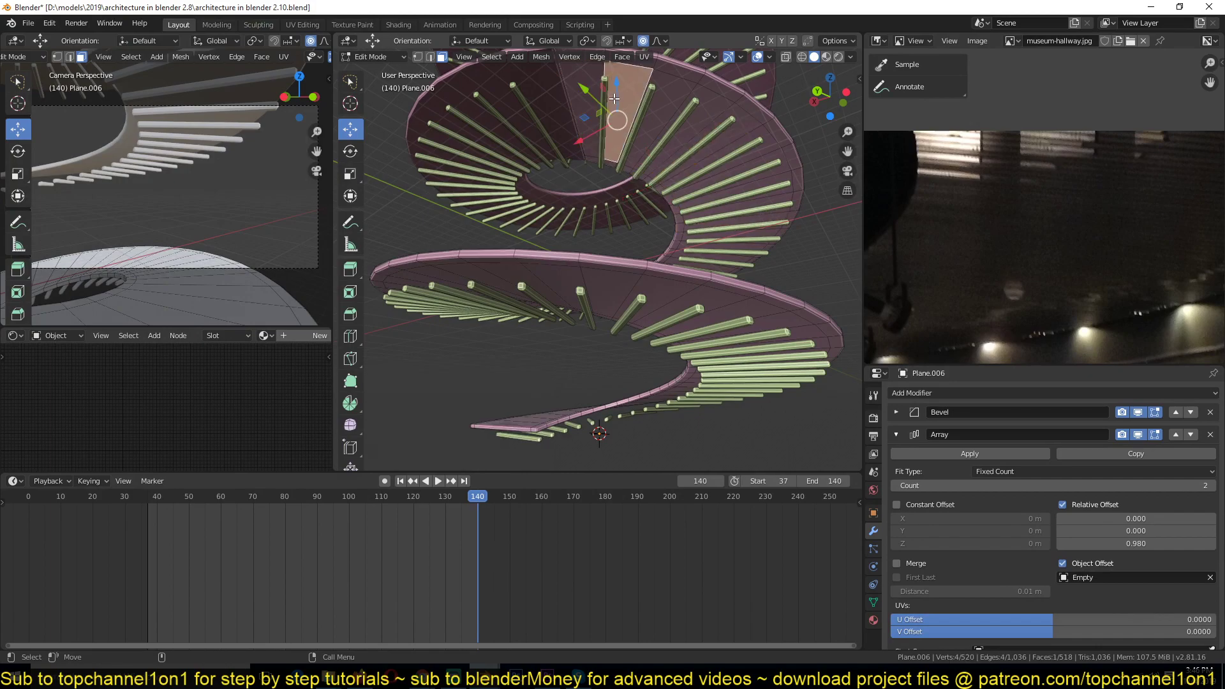
left_click(581, 70)
left_click(744, 201, "ctrl")
Select four adjoining underside faces from the seam and extend the selection along the turn with Circle Select
left_click(582, 89)
left_click(692, 124, "ctrl")
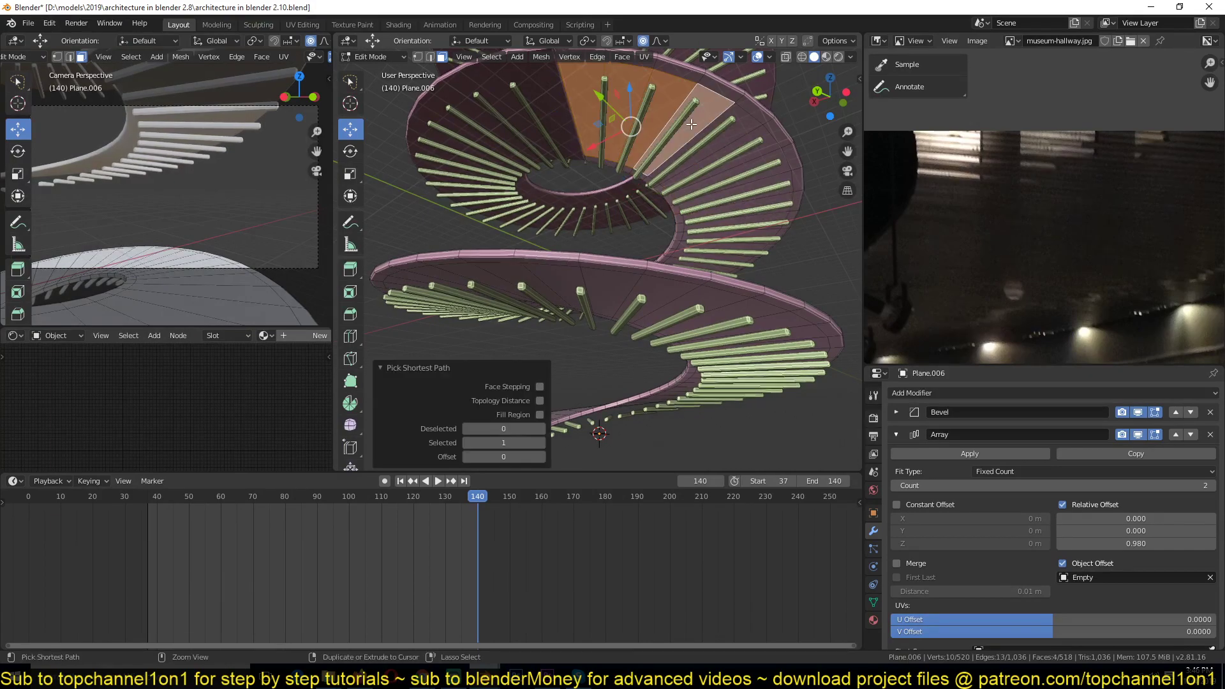
left_click(751, 212, "ctrl")
key("ctrl+z")
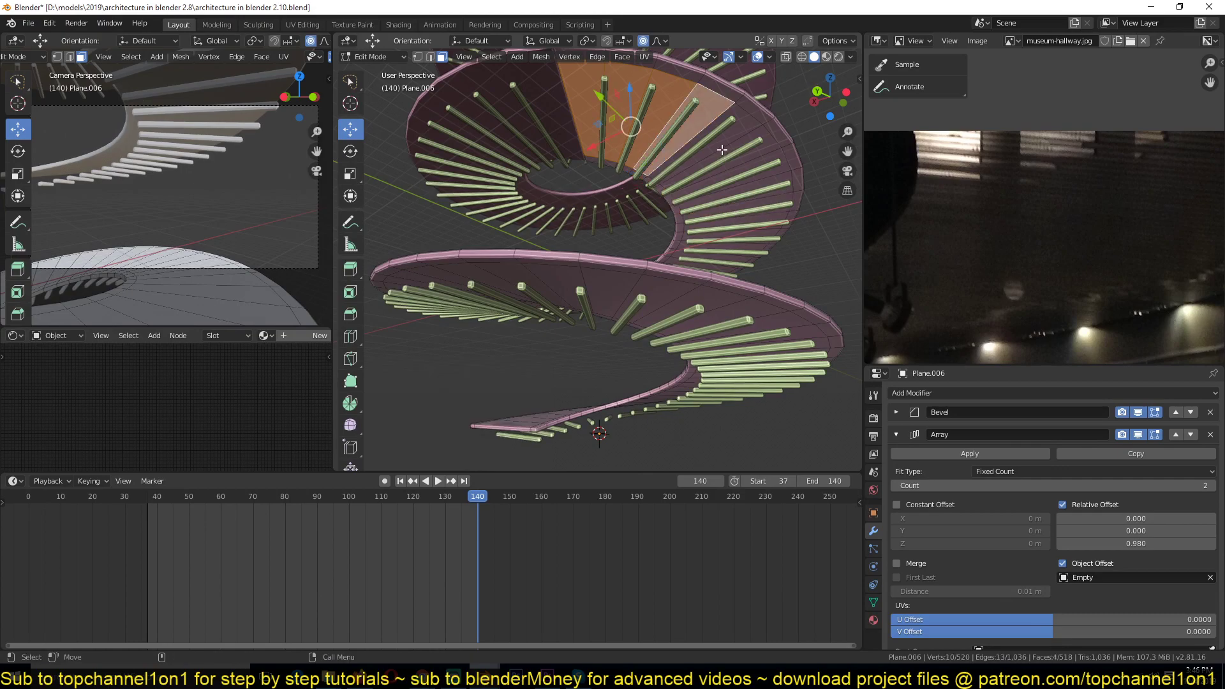
key("c")
left_click_drag(709, 134, 723, 214)
key("Escape")
Add the next underside faces around the spiral turn to the selection with Circle Select, working from several view angles
middle_click_drag(728, 217, 674, 246)
middle_click_drag(769, 250, 591, 270, "shift")
key("c")
mouse_move(620, 184)
left_mouse_down()
mouse_move(615, 164)
mouse_move(691, 233)
left_mouse_up()
key("Escape")
middle_click_drag(811, 282, 473, 239)
key("c")
mouse_move(472, 240)
left_mouse_down()
mouse_move(466, 217)
mouse_move(605, 207)
mouse_move(715, 274)
mouse_move(720, 293)
left_mouse_up()
right_click(720, 293)
middle_click_drag(720, 292, 492, 228)
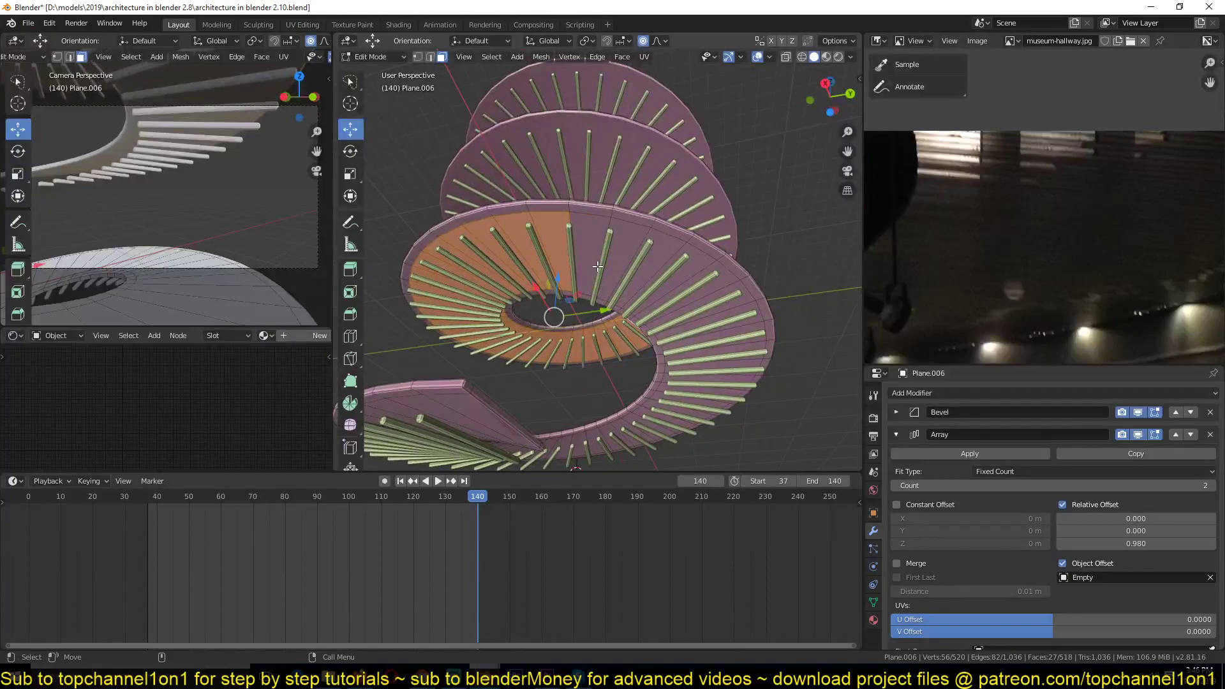
key("e")
right_click(605, 257)
key("ctrl+z")
Circle-select the remaining wide underside faces up to the floor's end, leaving the narrow border strips unselected
key("c")
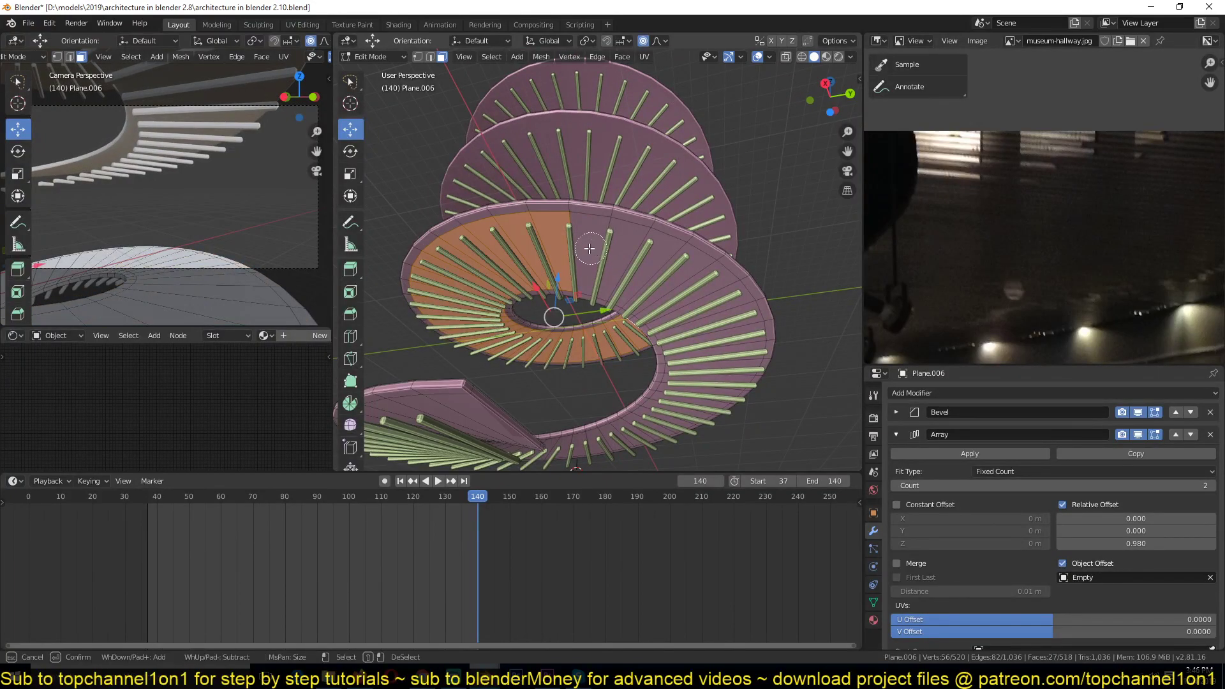
mouse_move(584, 246)
left_mouse_down()
mouse_move(702, 293)
mouse_move(714, 348)
mouse_move(692, 406)
left_mouse_up()
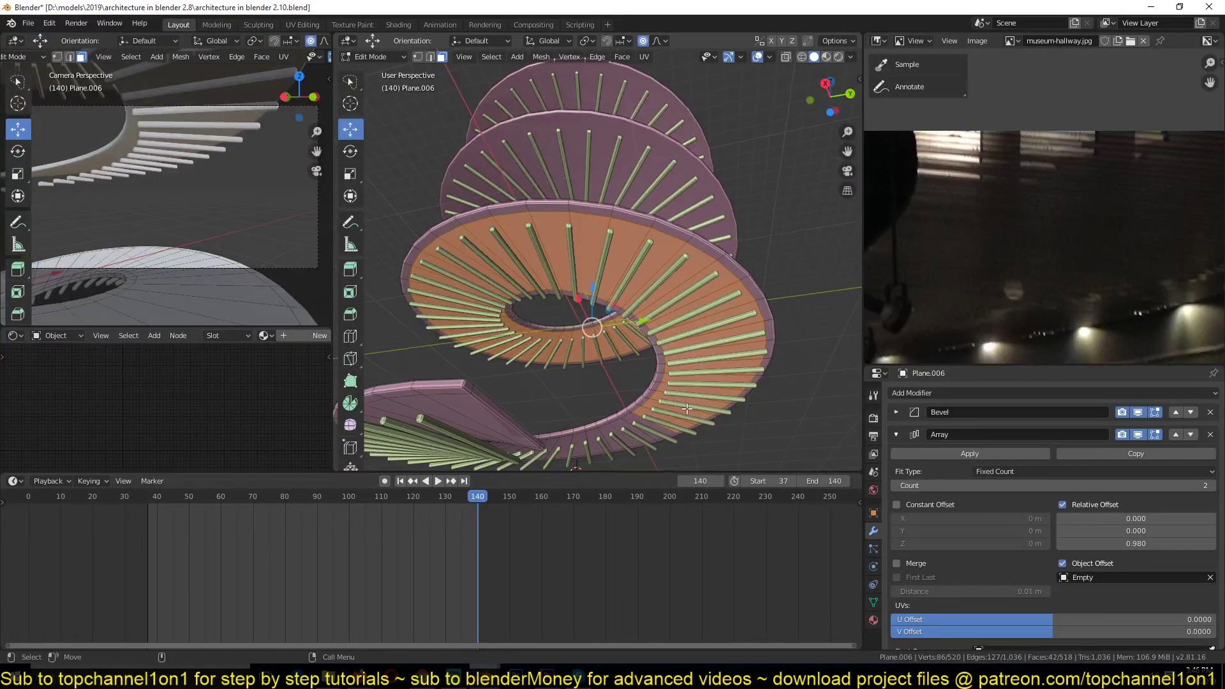
middle_click_drag(687, 409, 738, 243)
key("c")
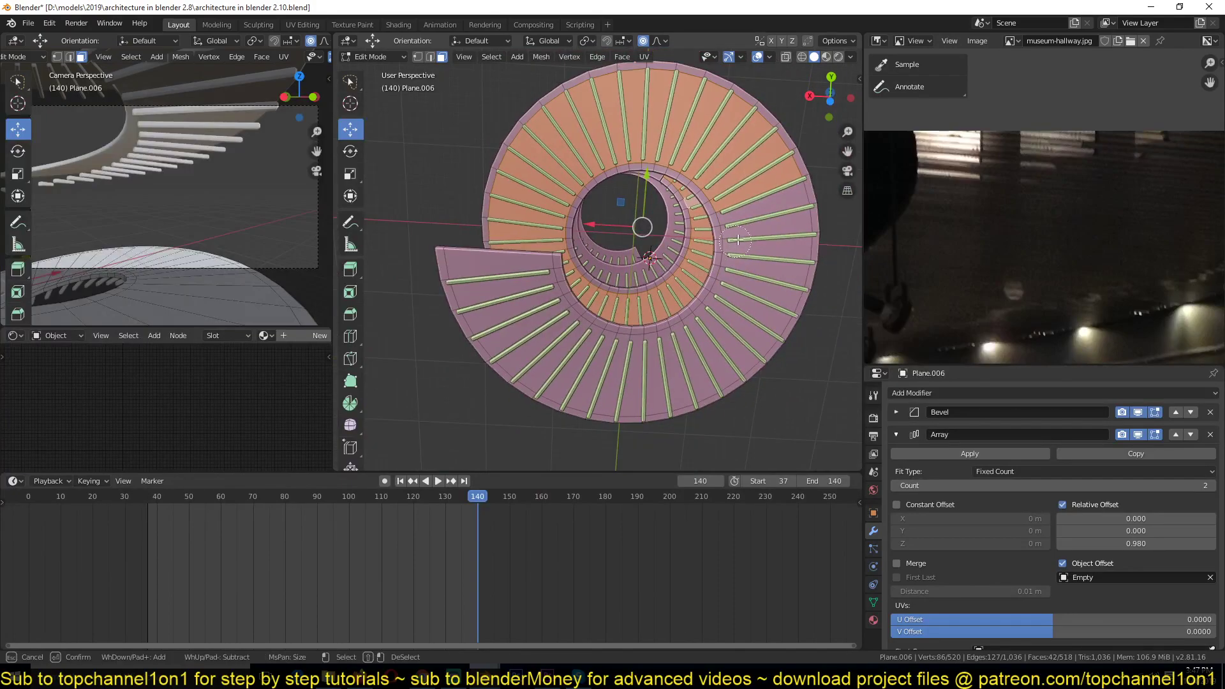
mouse_move(756, 200)
left_mouse_down()
mouse_move(728, 345)
mouse_move(677, 383)
mouse_move(542, 370)
mouse_move(516, 281)
left_mouse_up()
key("Escape")
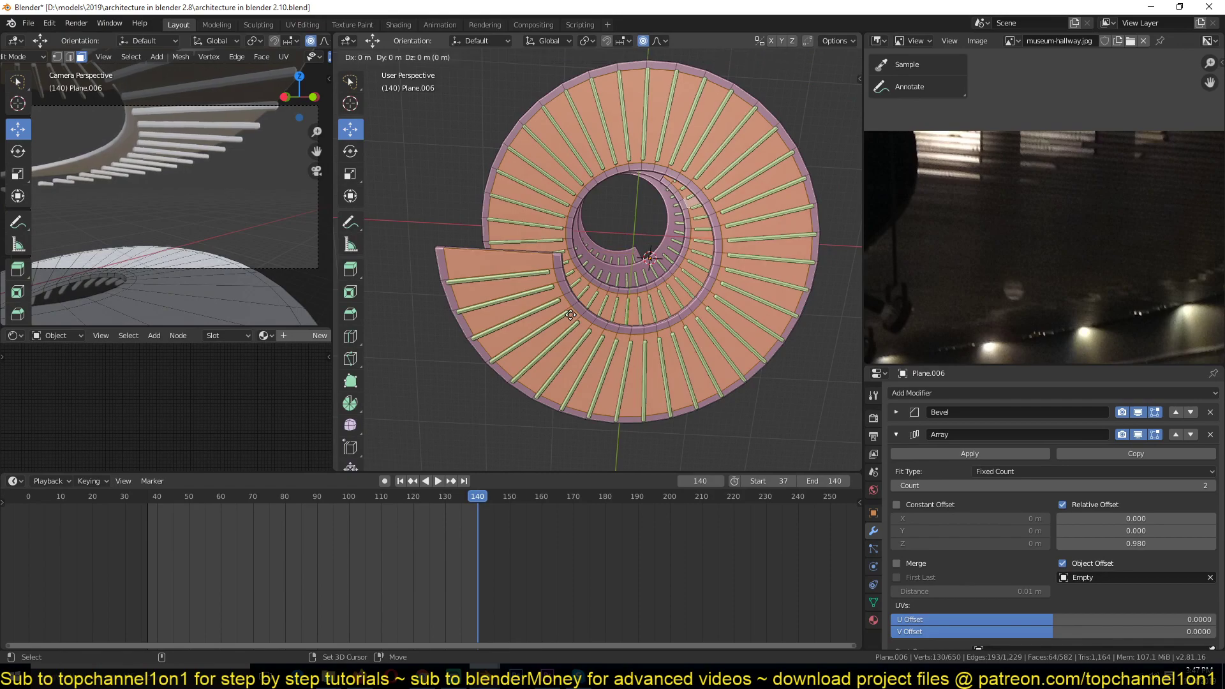
Duplicate the selected underside faces in place
key("shift+d")
key("Escape")
middle_click_drag(571, 315, 625, 284)
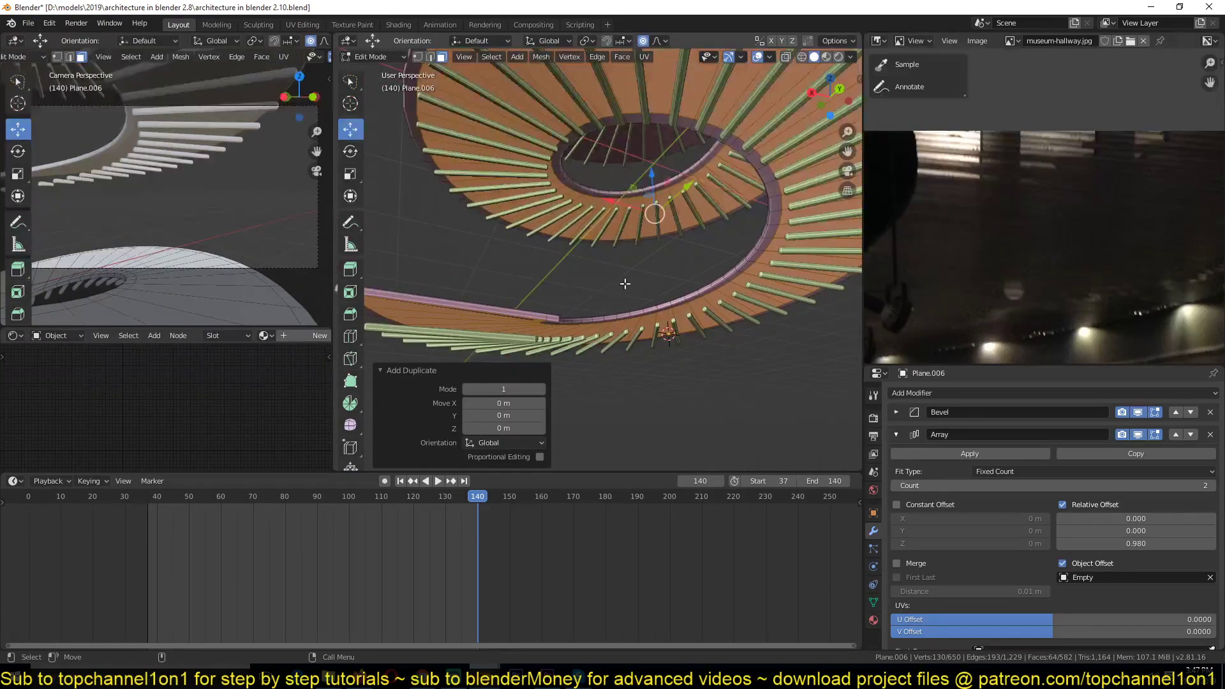
Turn off proportional editing and lower the duplicated underside faces about 0.27 m along Z
left_click_drag(652, 175, 652, 182)
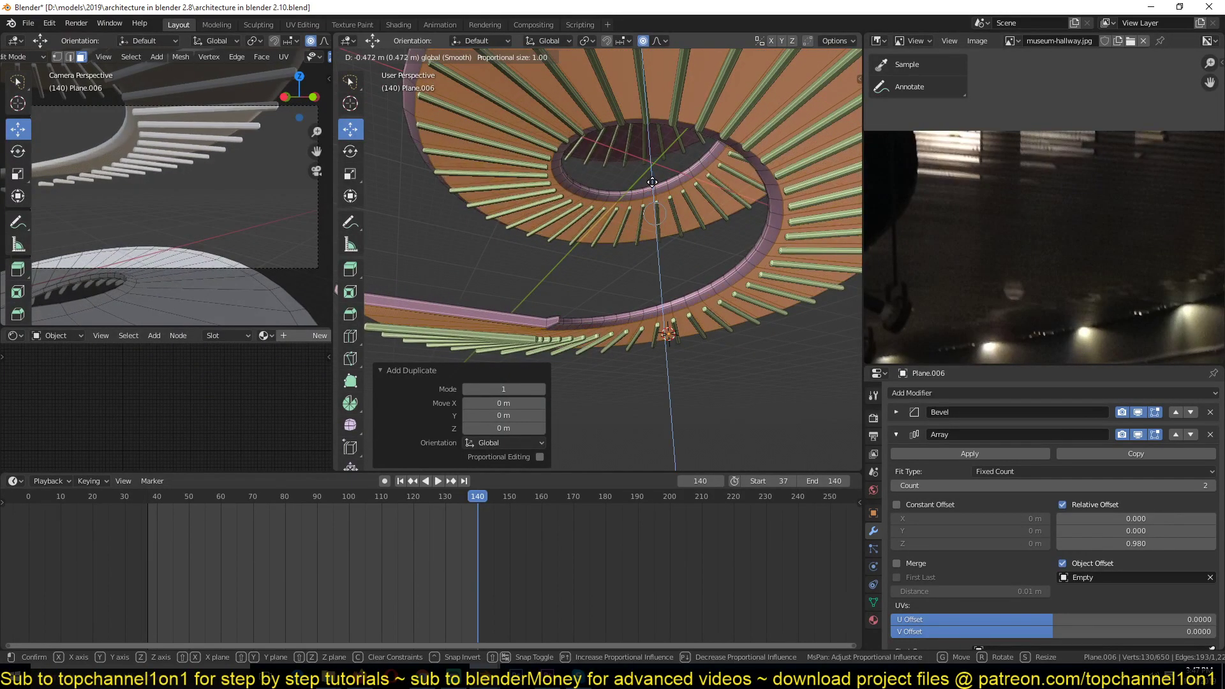
left_click(652, 182)
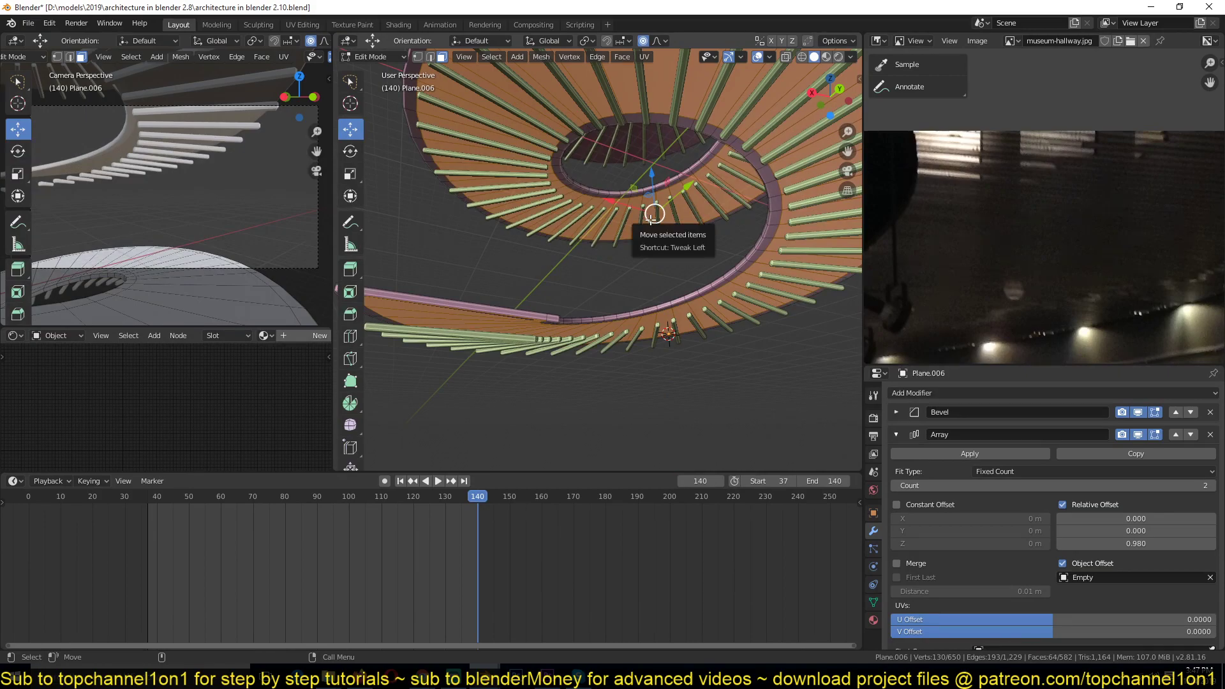
key("o")
left_click_drag(653, 177, 655, 180)
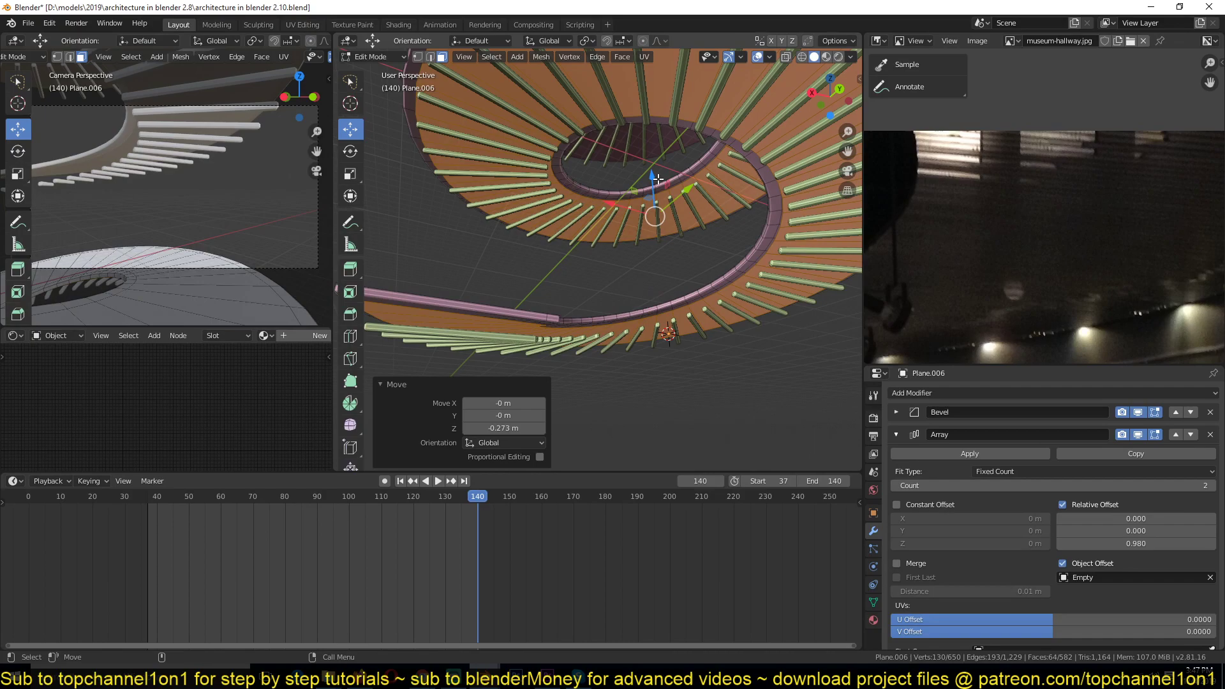
Extrude the duplicated faces about 0.61 m, lower the whole linked slab along Z and check it in Object Mode
key("e")
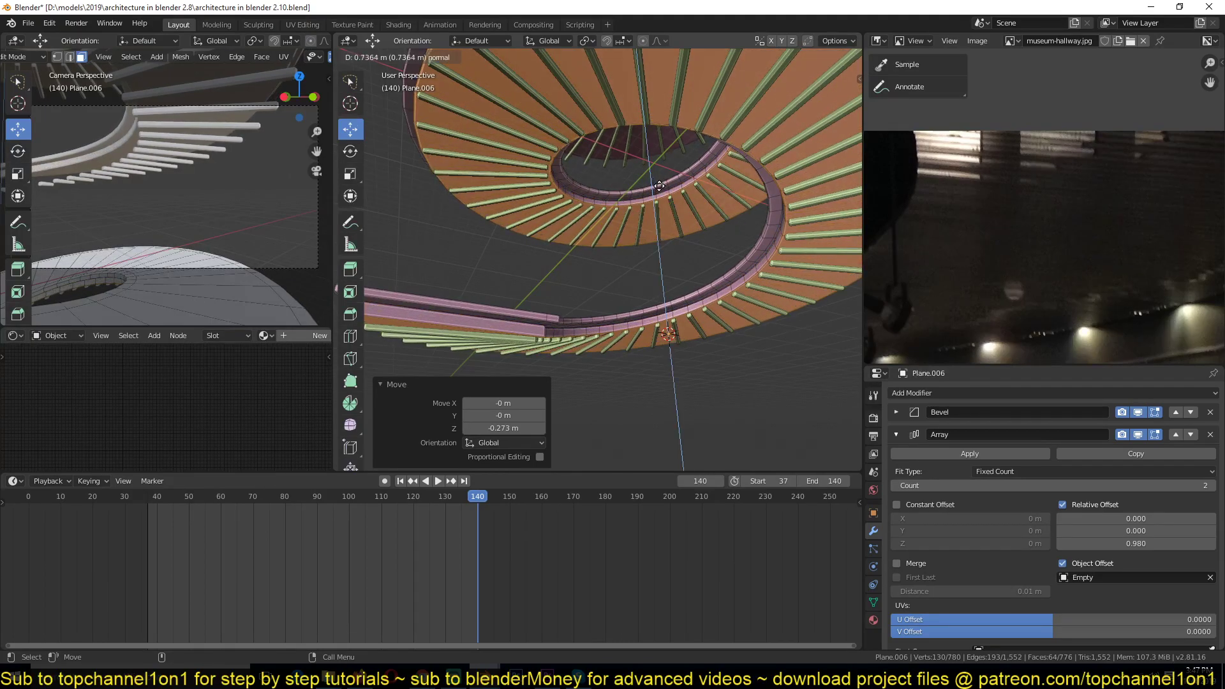
left_click(659, 185)
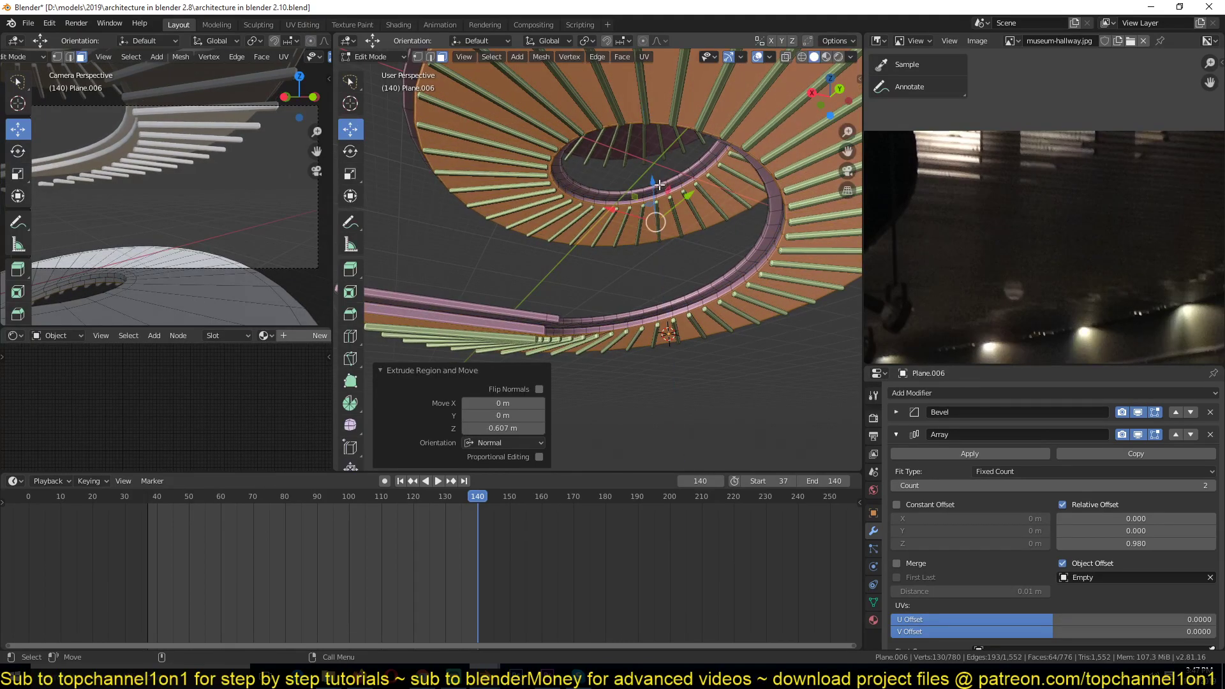
key("ctrl+l")
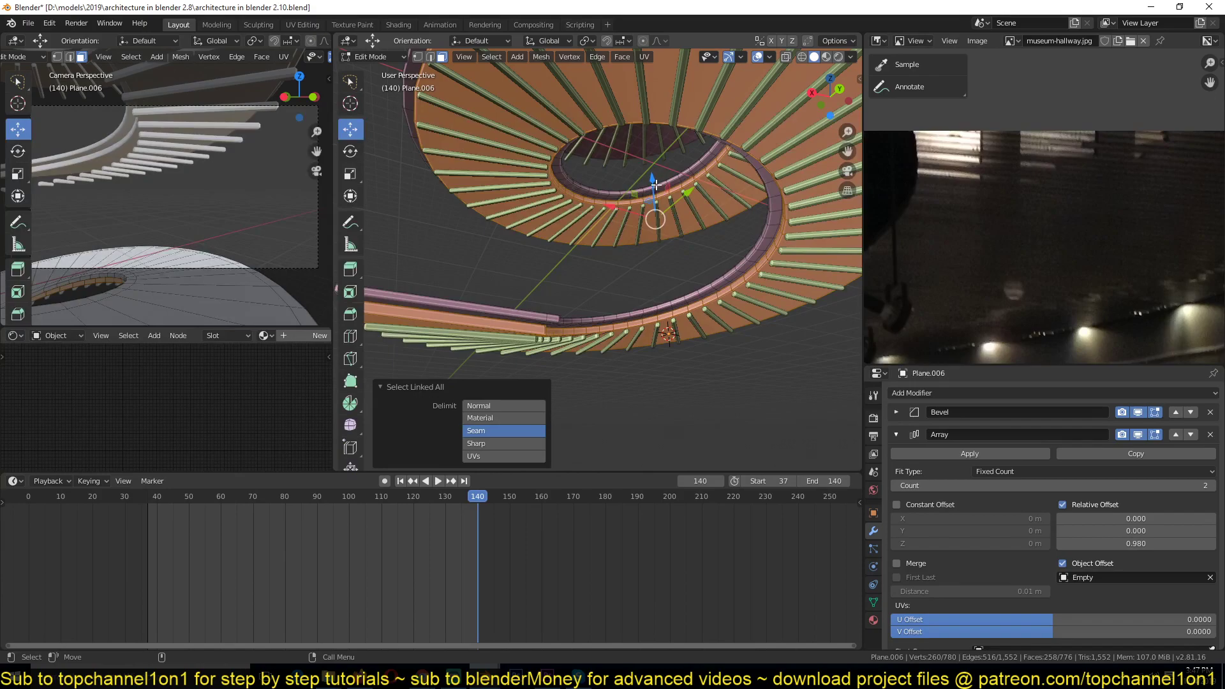
left_click_drag(654, 186, 654, 194)
key("Tab")
middle_click_drag(632, 246, 711, 284)
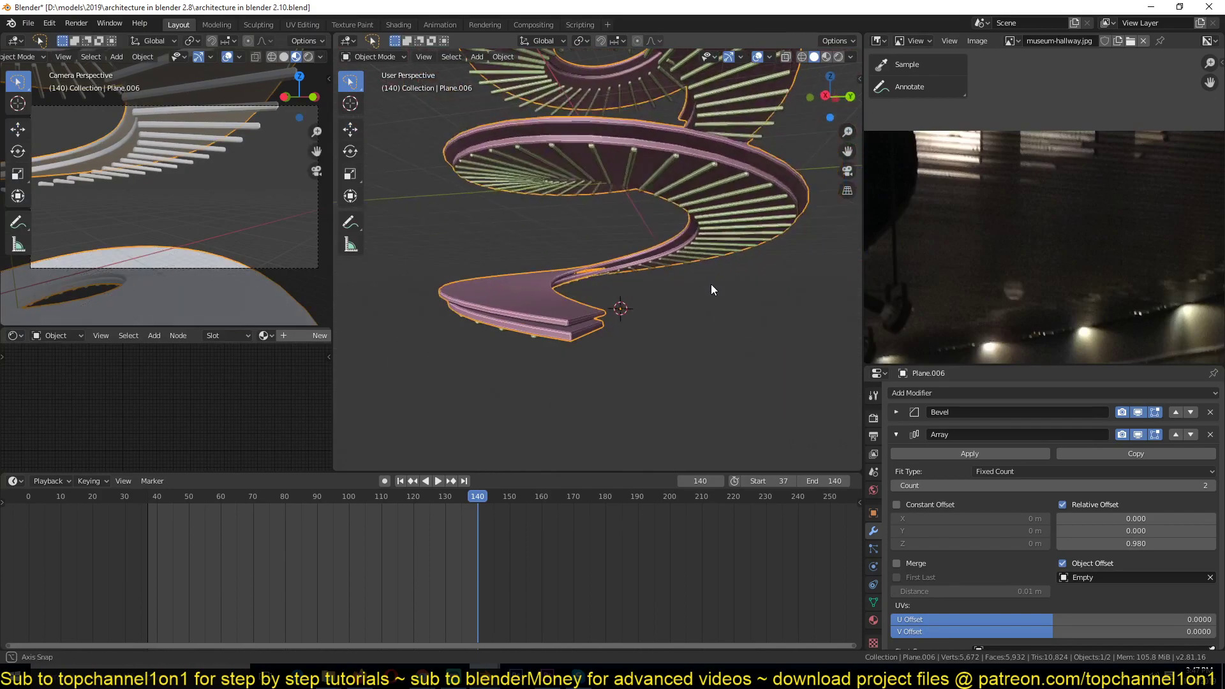
left_click(711, 285)
scroll(662, 265, "up", 3)
key("Tab")
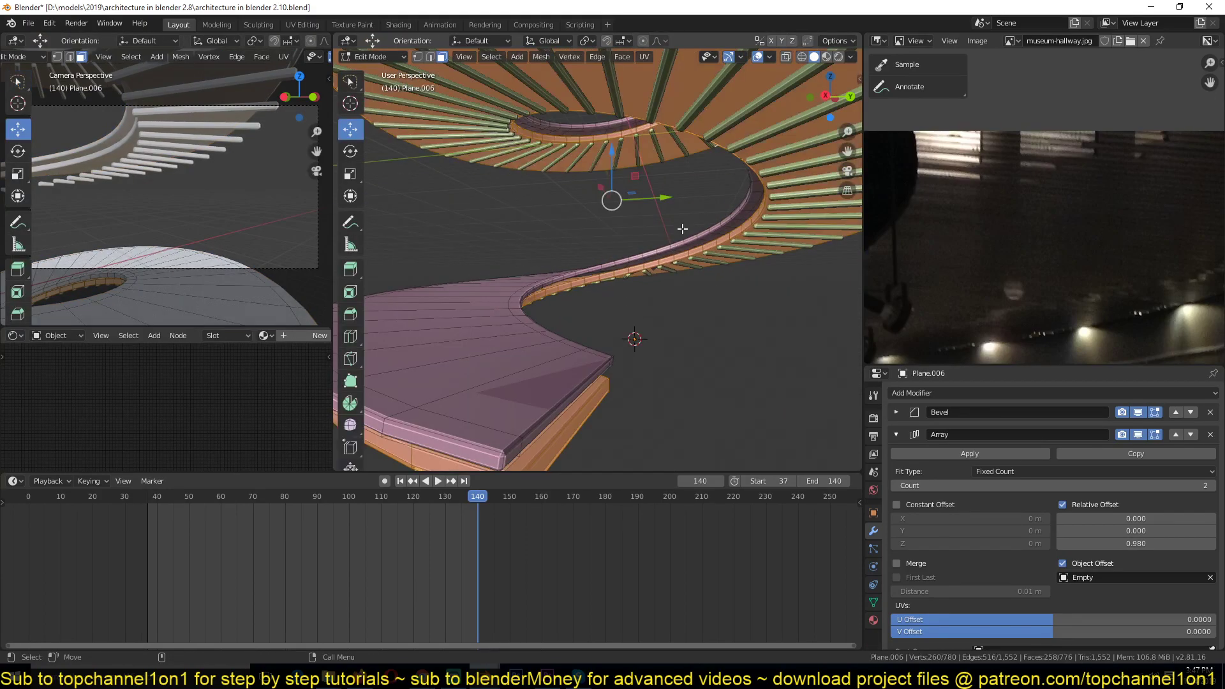
Undo the slab's extrusion and moves, back to the in-place duplicate of the underside faces
scroll(684, 225, "down", 1)
scroll(682, 230, "down", 1)
key("ctrl+z")
key("ctrl+z")
key("ctrl+z")
key("ctrl+z")
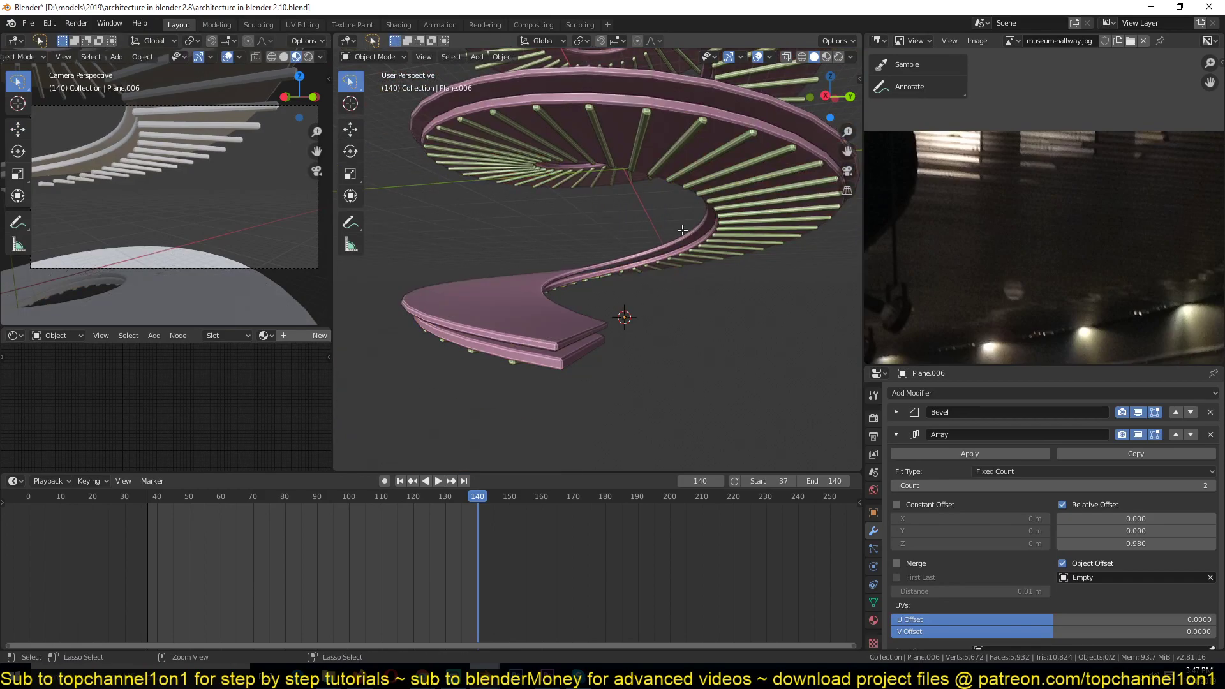
key("ctrl+z")
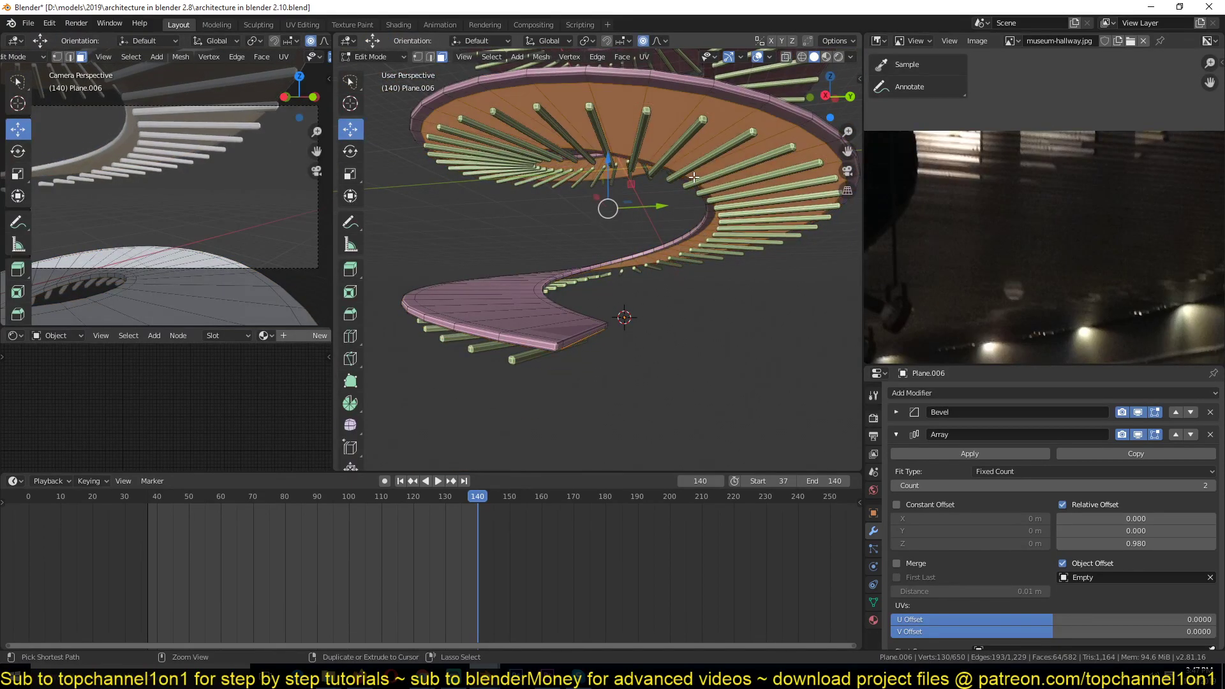
Edge-slide the duplicated strip's inner edge loop by a factor of about 0.19 toward the middle of the floor
key("1")
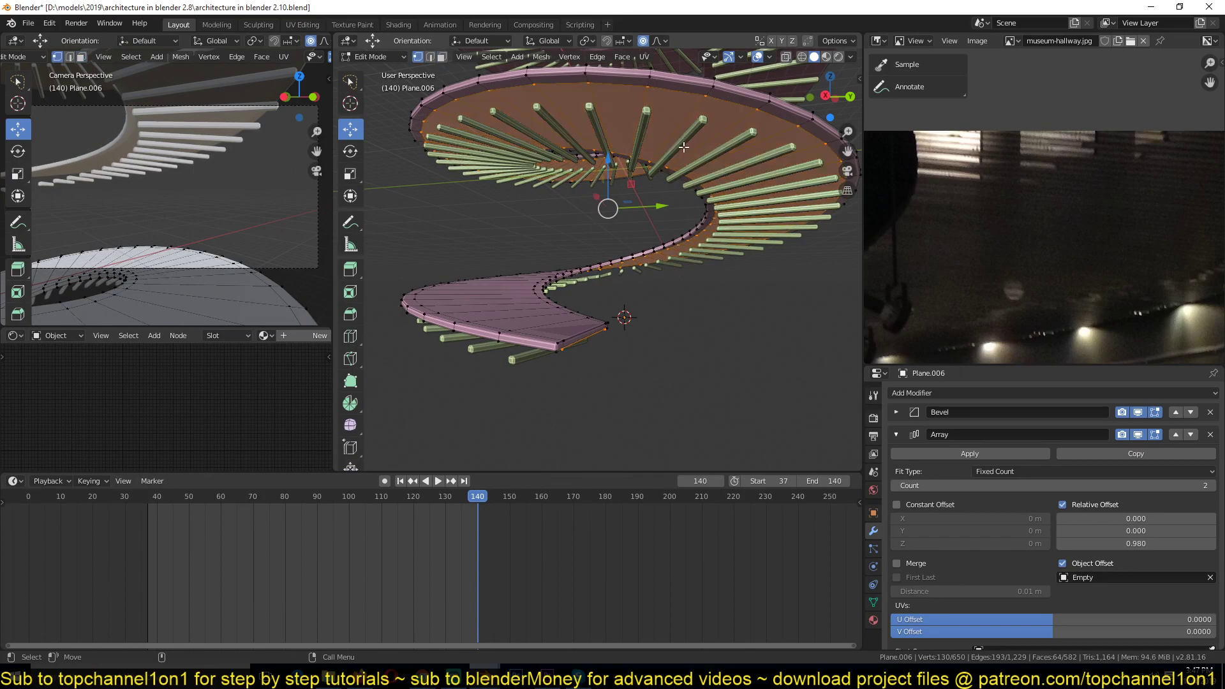
left_click(652, 155, "alt")
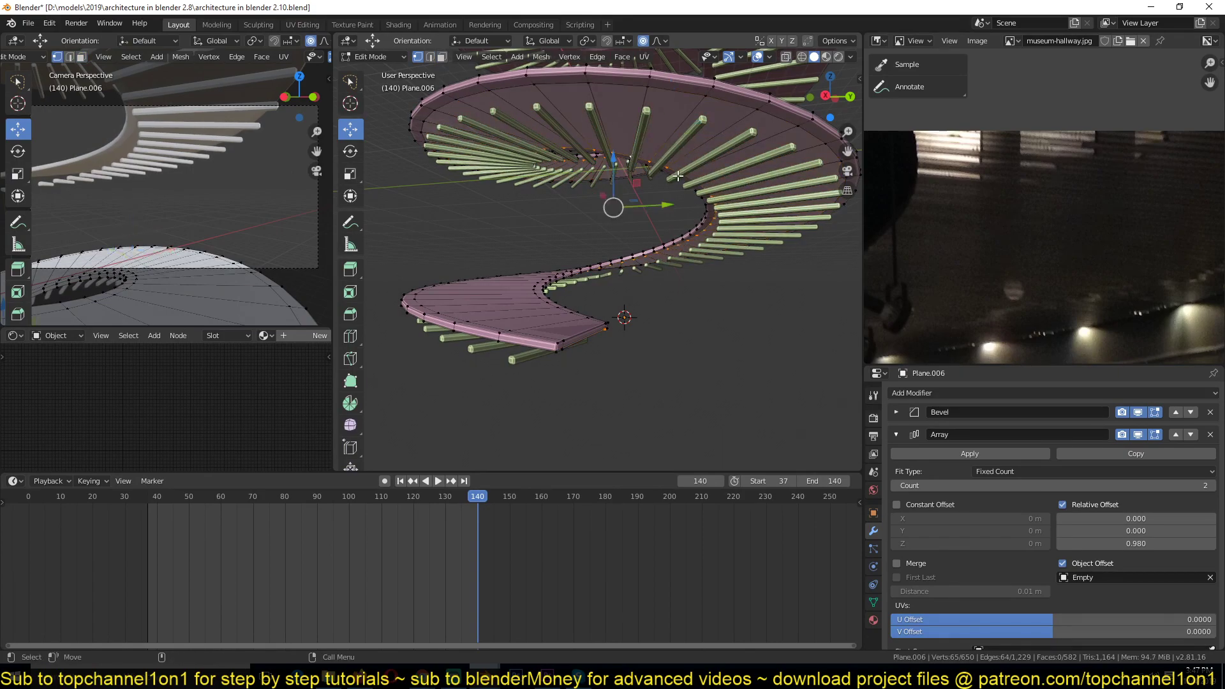
key("g")
key("g")
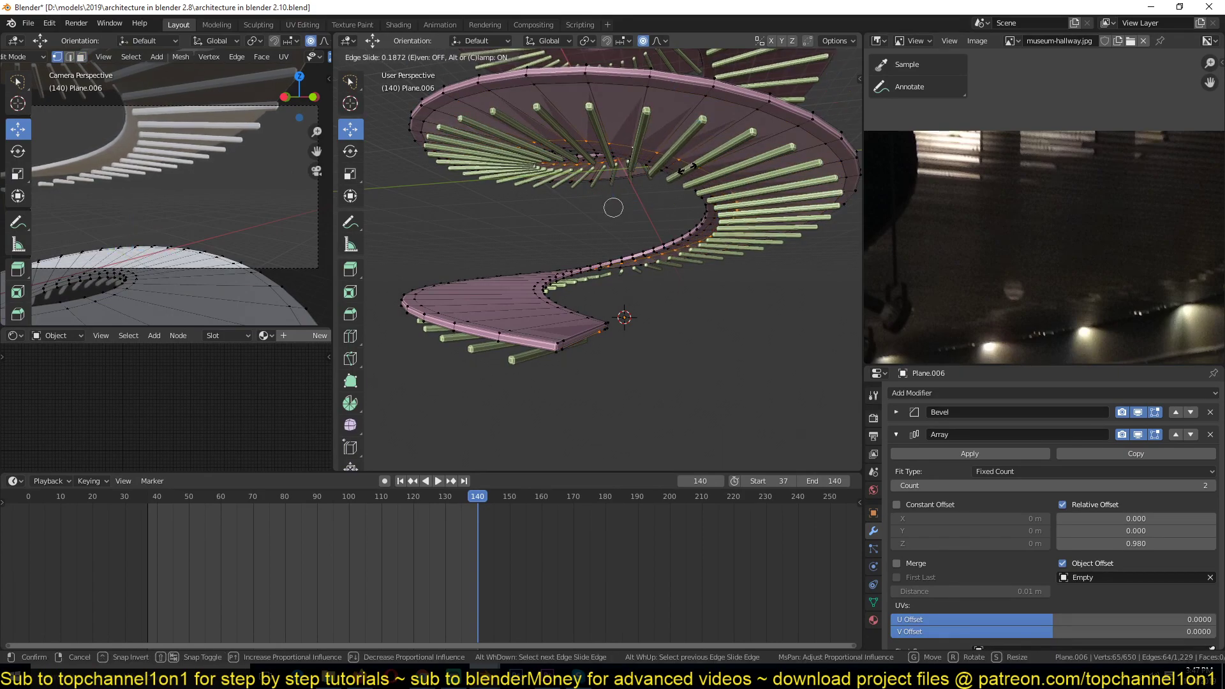
left_click(688, 167)
Edge-slide the duplicated strip's outer edge loop inward, away from the floor's outer rim
left_click(731, 111, "alt")
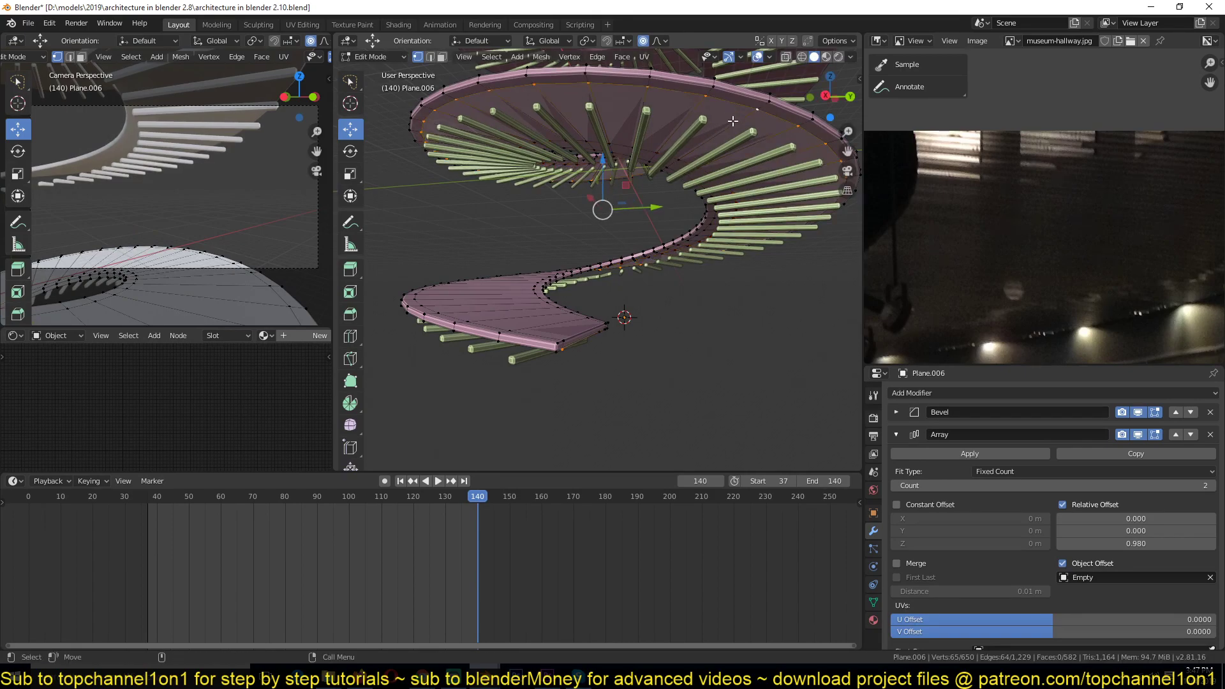
key("g")
key("g")
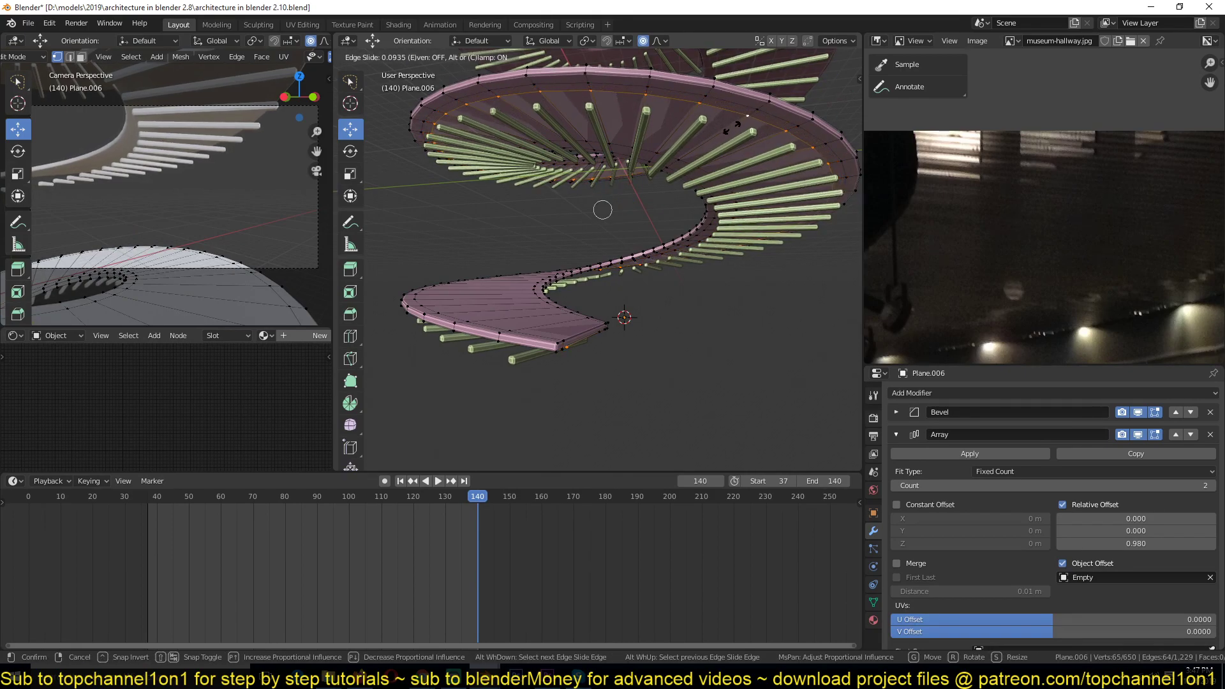
left_click(705, 111)
key("g")
key("g")
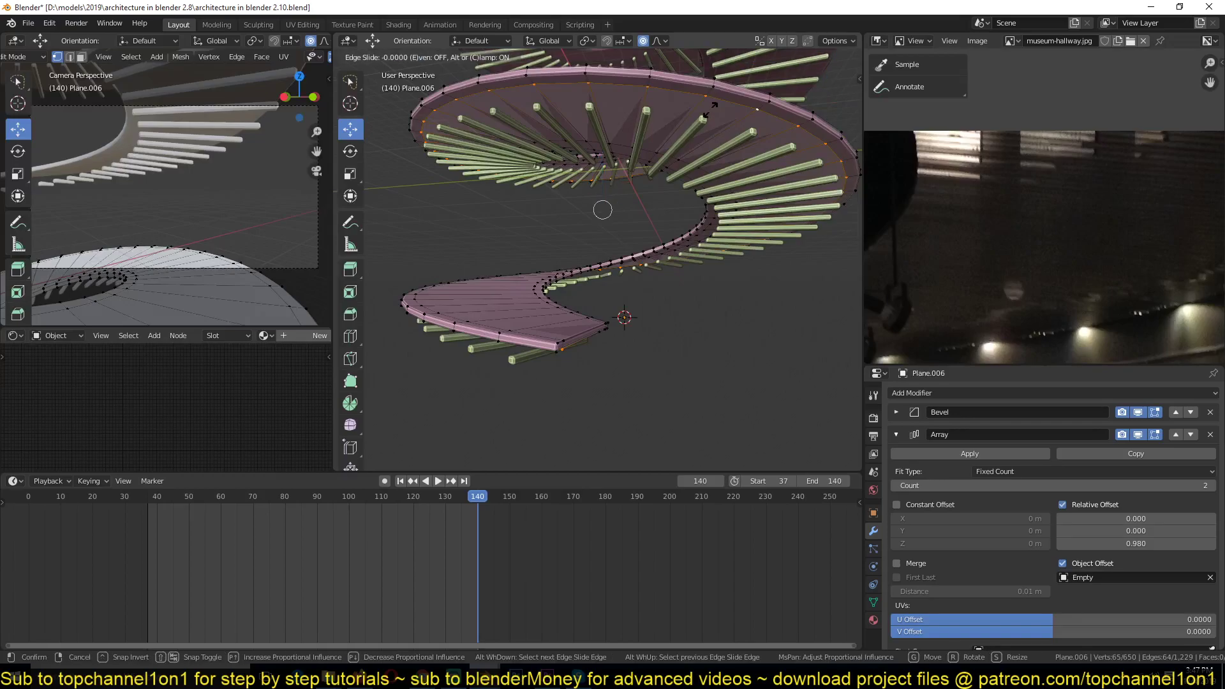
left_click(709, 117)
Clear the selection and select all linked faces of the narrowed duplicate strip in face mode
key("3")
key("alt+a")
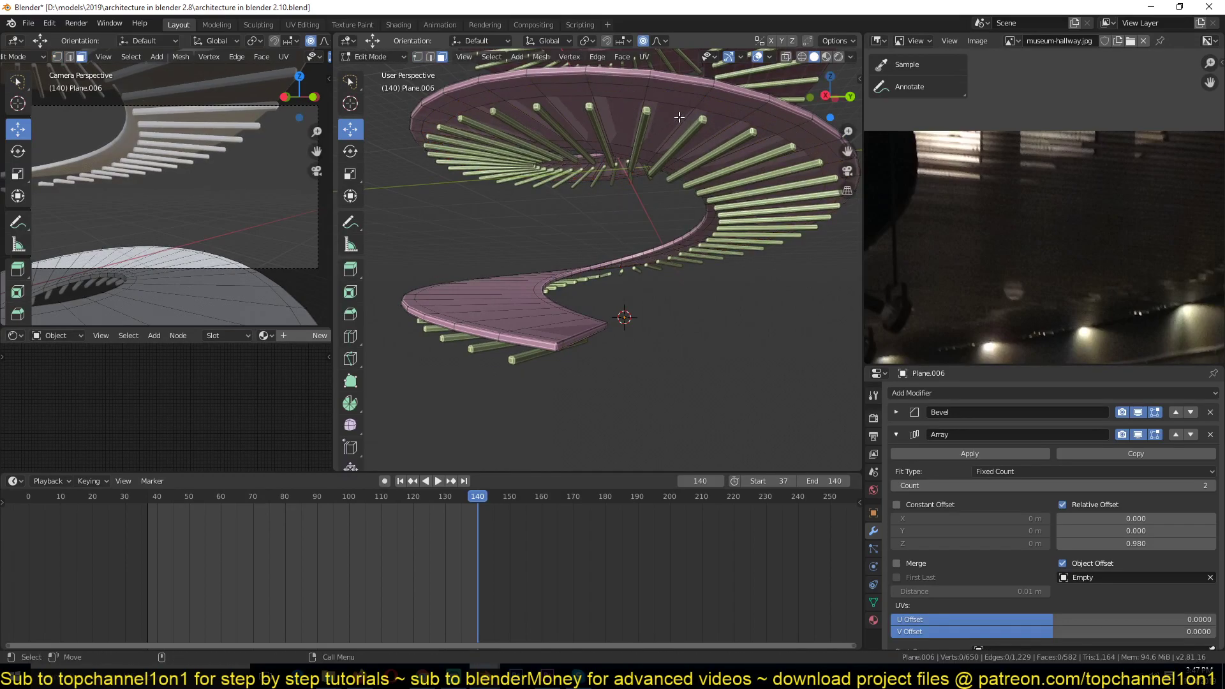
left_click(679, 117)
key("l")
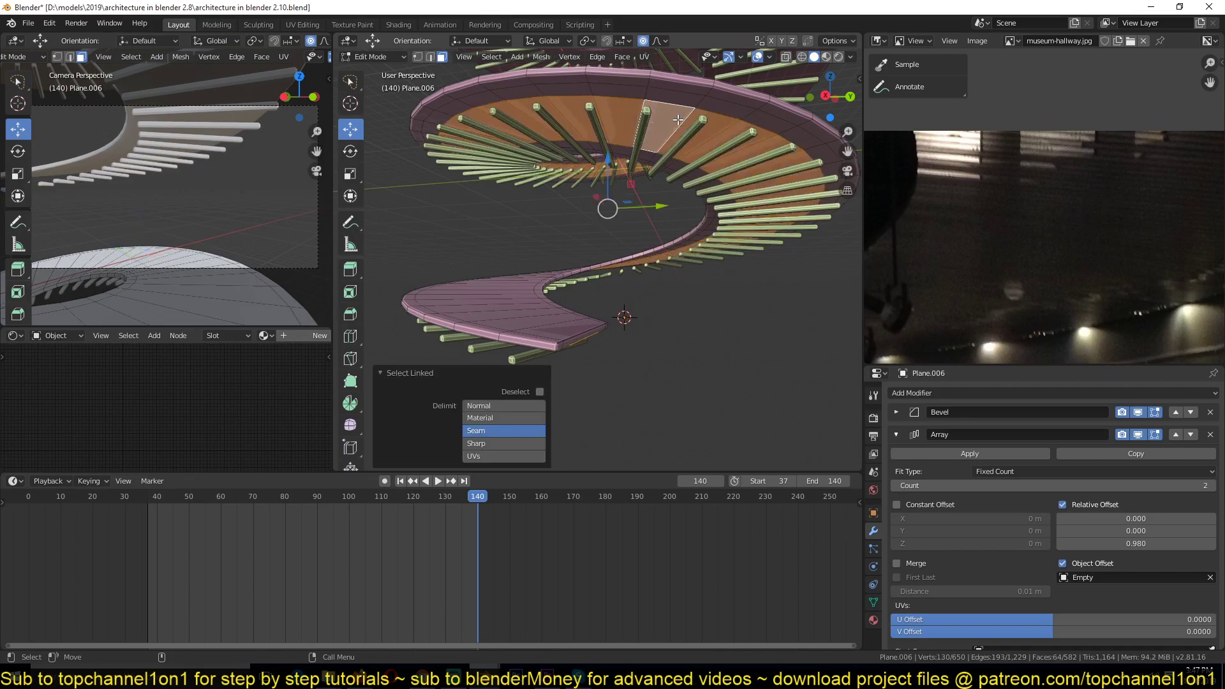
Extrude the narrowed duplicate strip downward into a slab beneath the spiral floor and return to object mode
left_click_drag(609, 173, 616, 181)
key("l")
scroll(617, 181, "down", 4)
middle_click_drag(617, 184, 736, 413)
scroll(622, 200, "up", 3)
key("Tab")
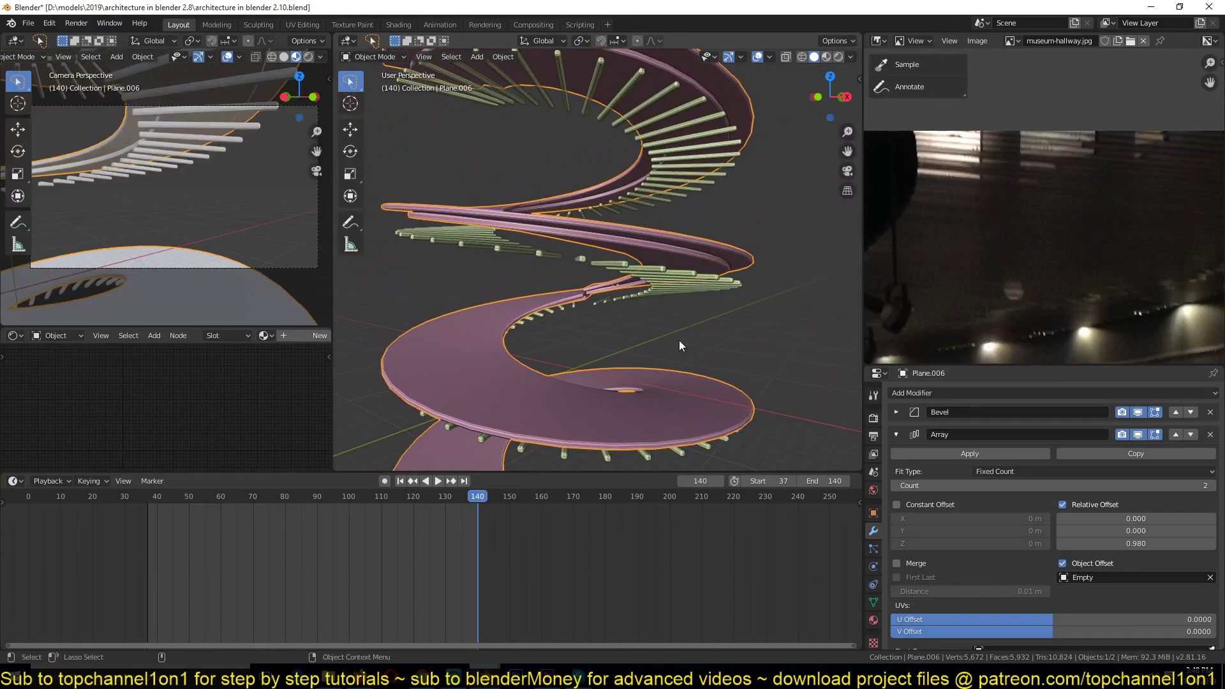
Play the animation to examine the spiral floor with its slab and slats, then stop playback
scroll(680, 341, "down", 5)
middle_click_drag(703, 341, 689, 282)
key("space")
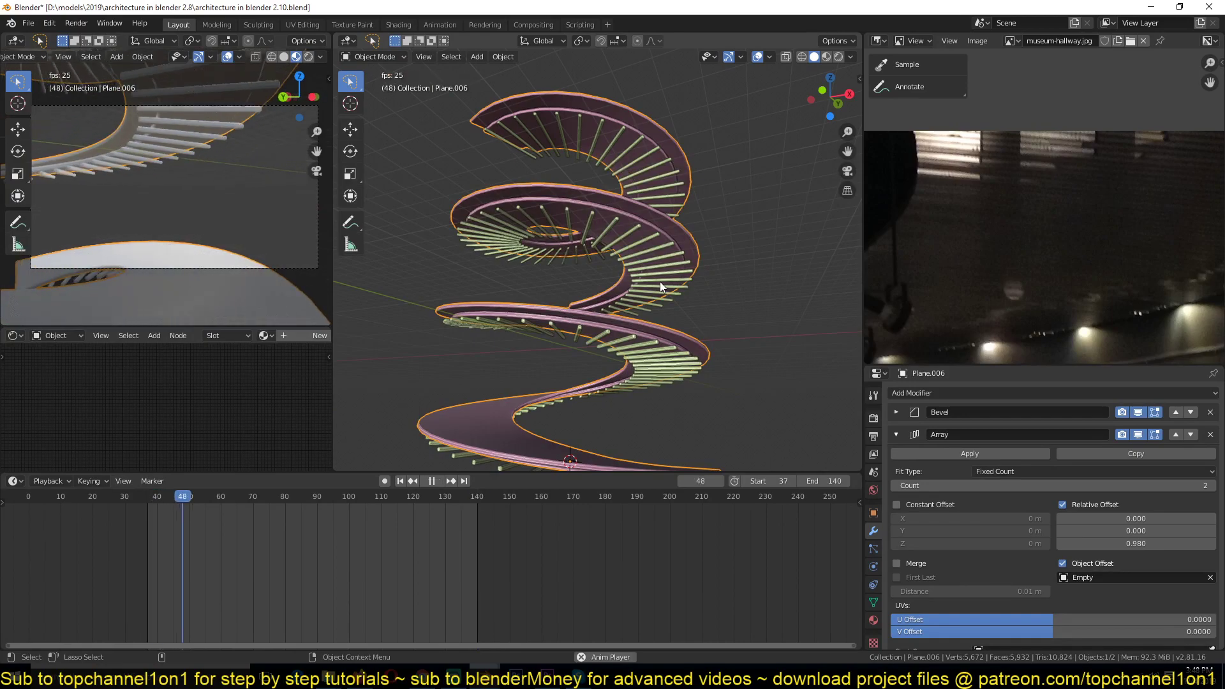
key("Escape")
scroll(662, 287, "up", 5)
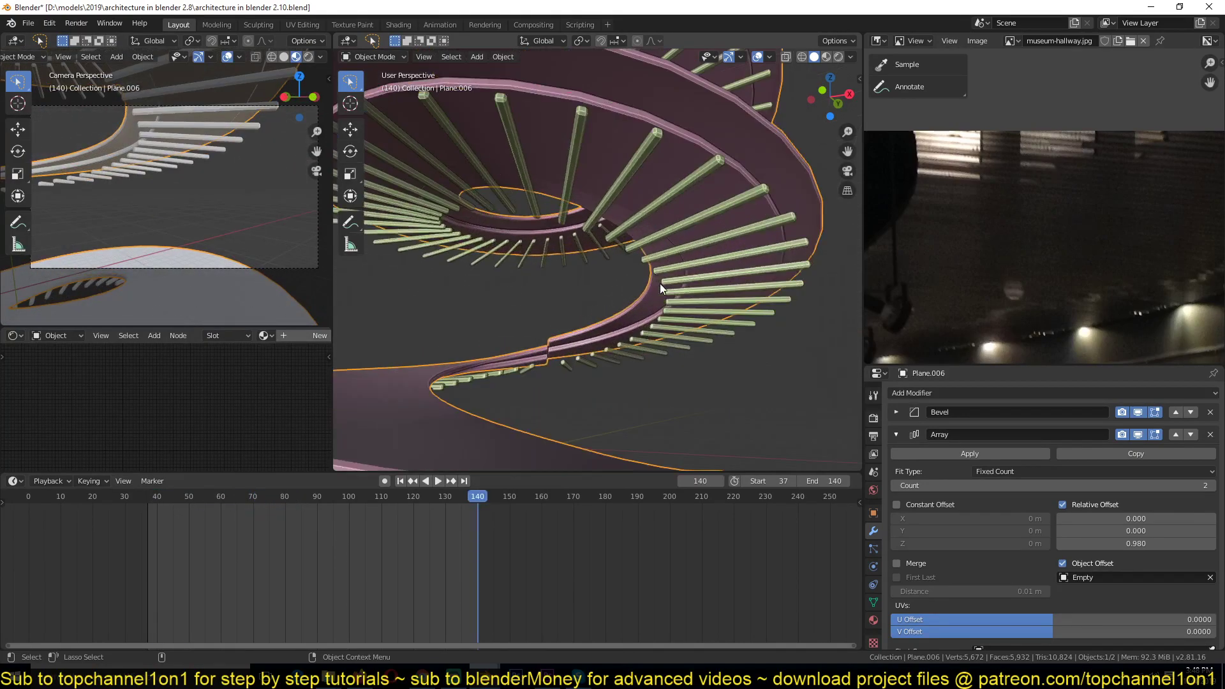
Clear the object selection and save the file
key("ctrl+s")
key("alt+a")
middle_click_drag(670, 286, 722, 324)
key("ctrl+s")
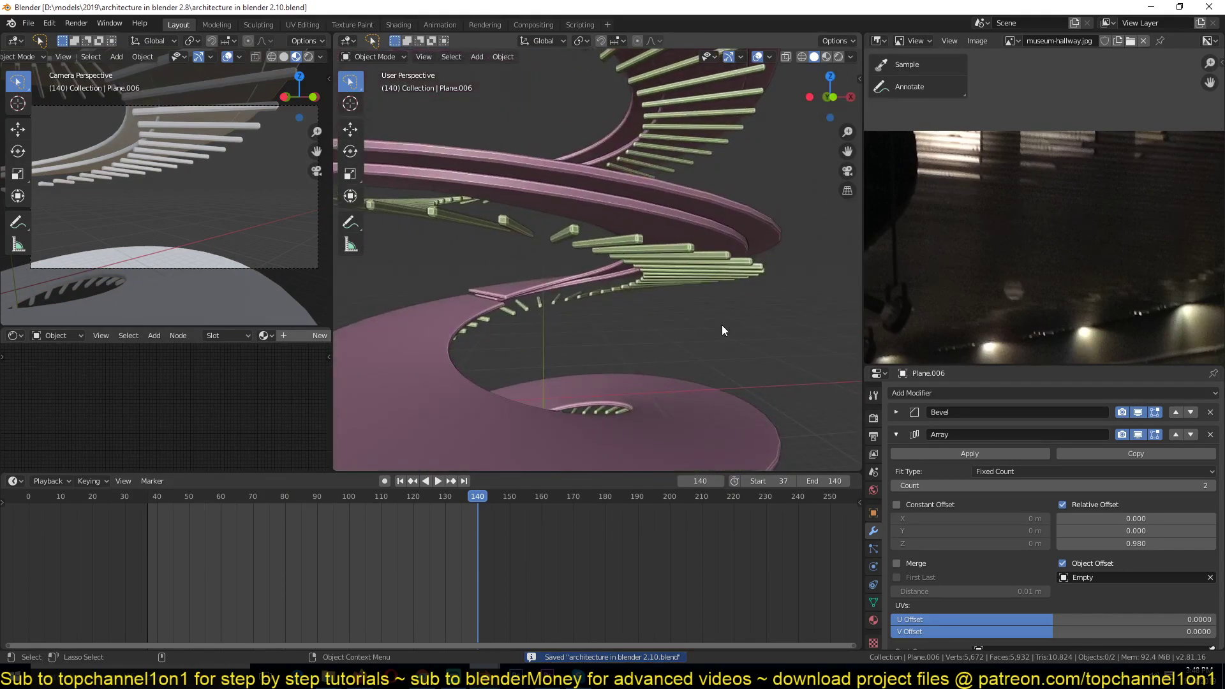
Add one centred loop cut running along the underside of the floor's slab
left_click(703, 243)
middle_click_drag(748, 377, 610, 377)
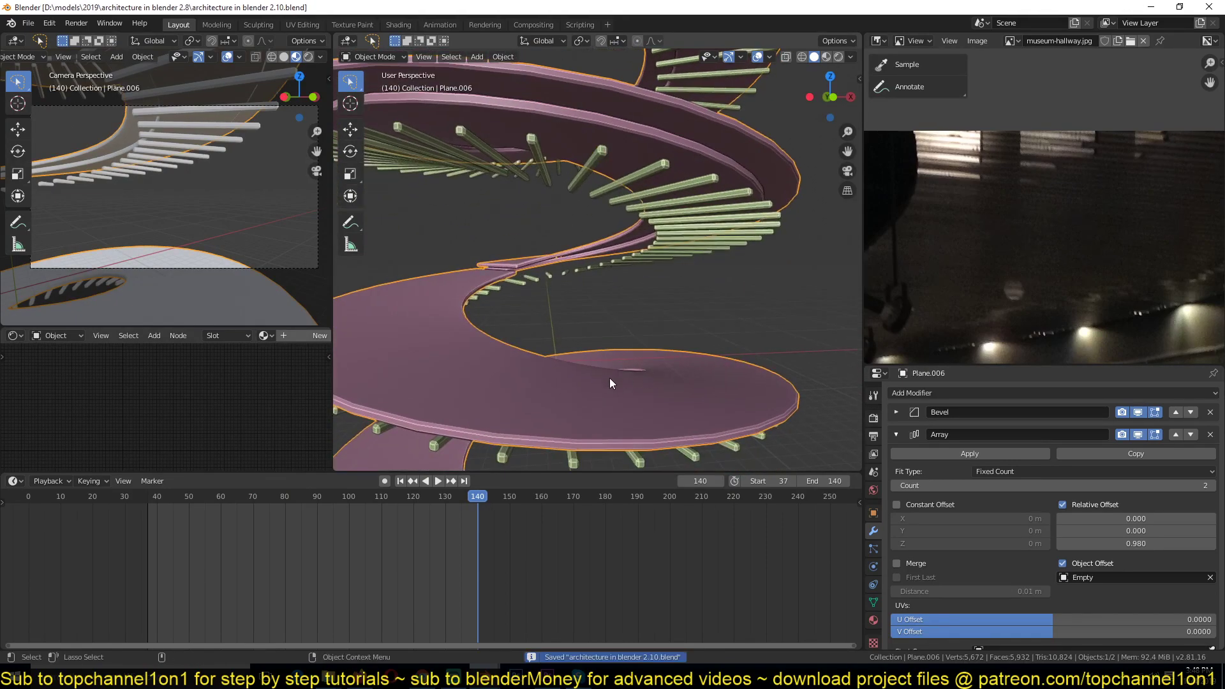
key("Tab")
middle_click_drag(682, 231, 670, 312)
key("alt+a")
key("ctrl+r")
left_click(624, 304)
right_click(624, 304)
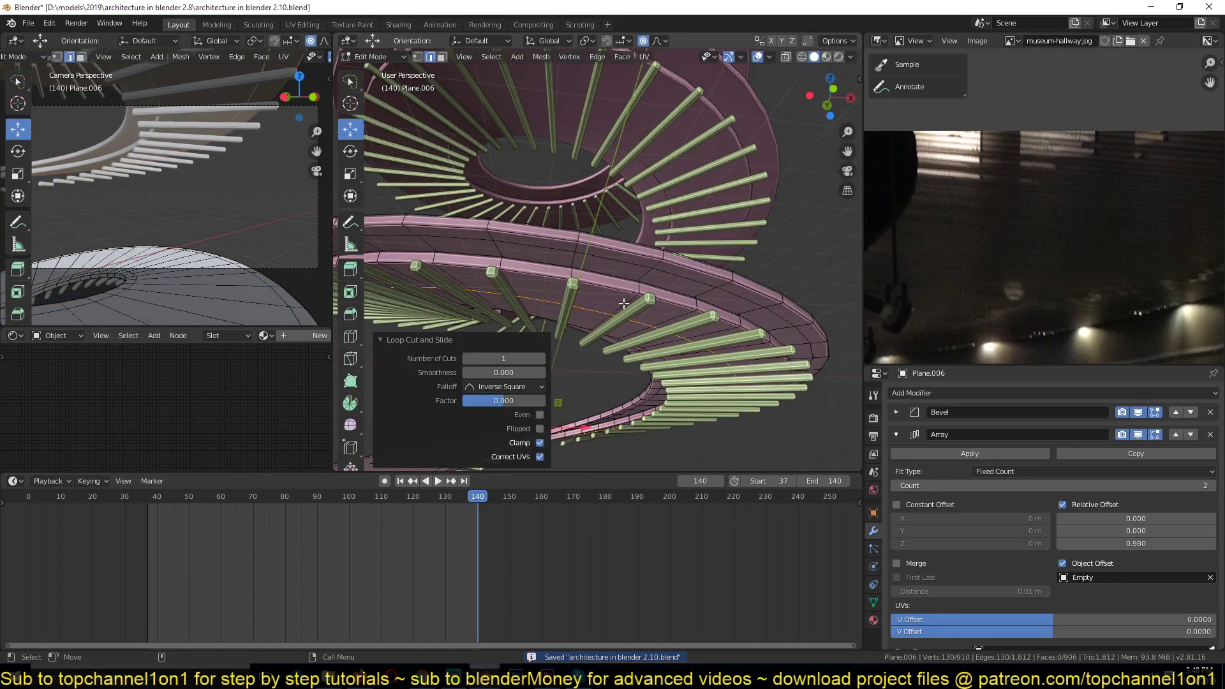
Bevel the new edge loop 2.7 m wide with one segment to form a face band along the slab's underside
key("ctrl+b")
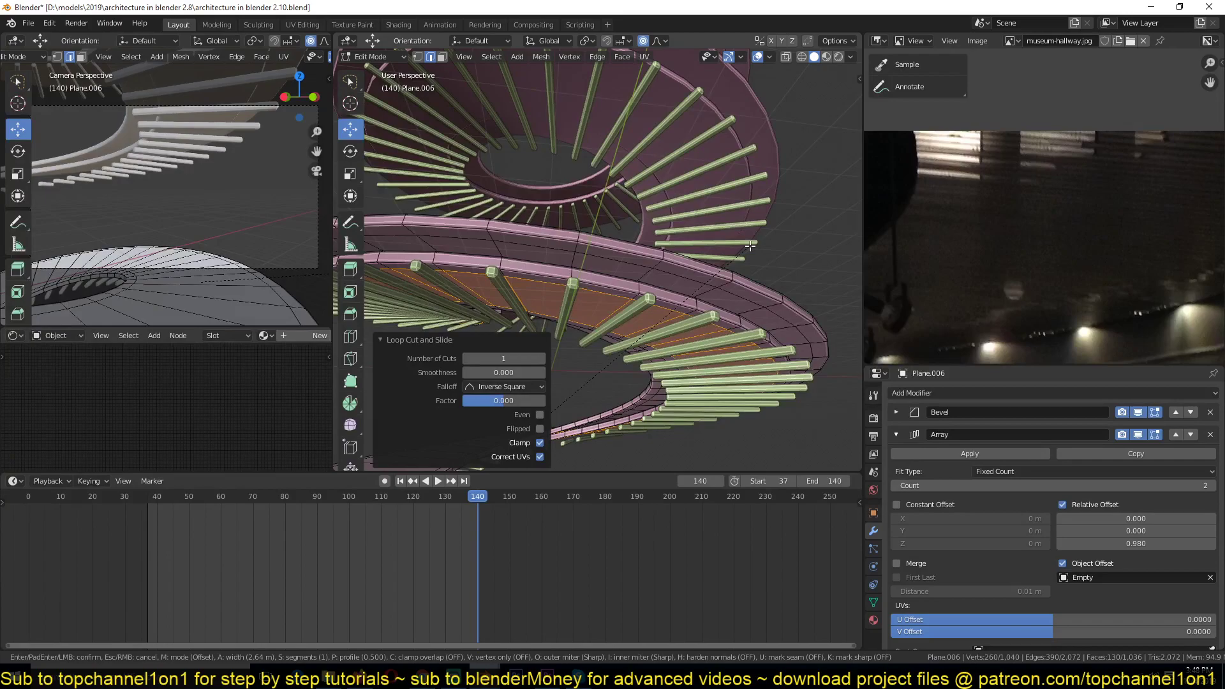
left_click(751, 245)
middle_click_drag(751, 245, 709, 355)
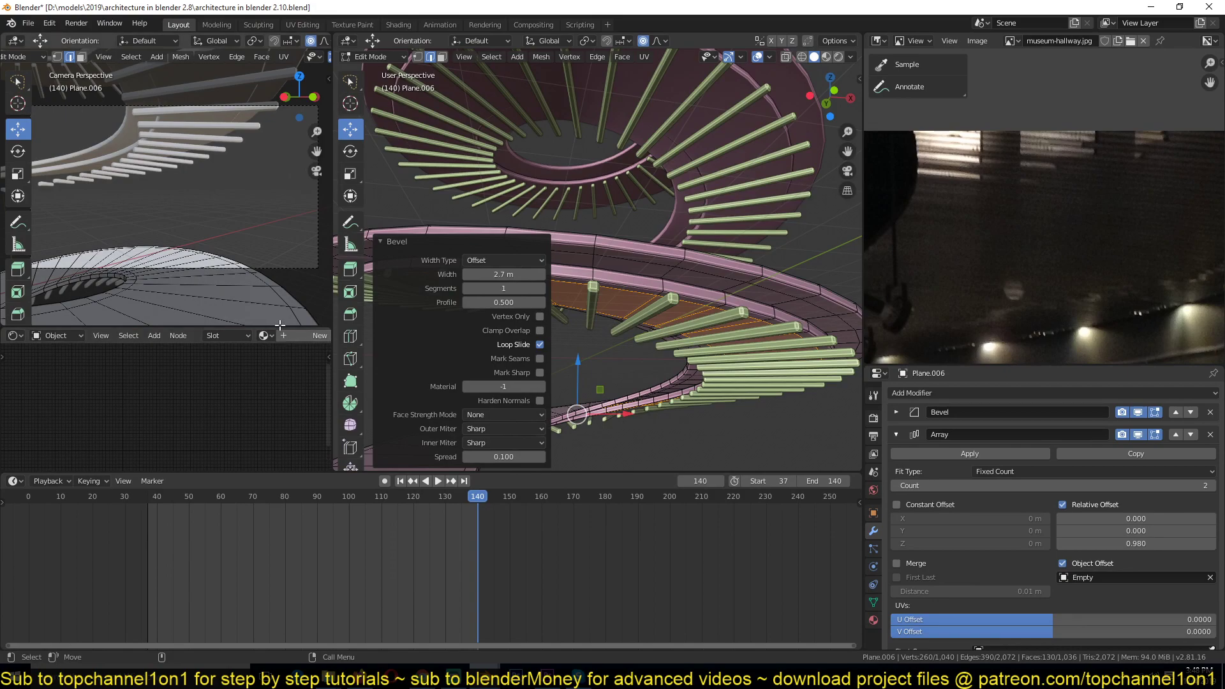
Enlarge the shader editor area, then leave edit mode and save the file
left_click_drag(279, 328, 279, 294)
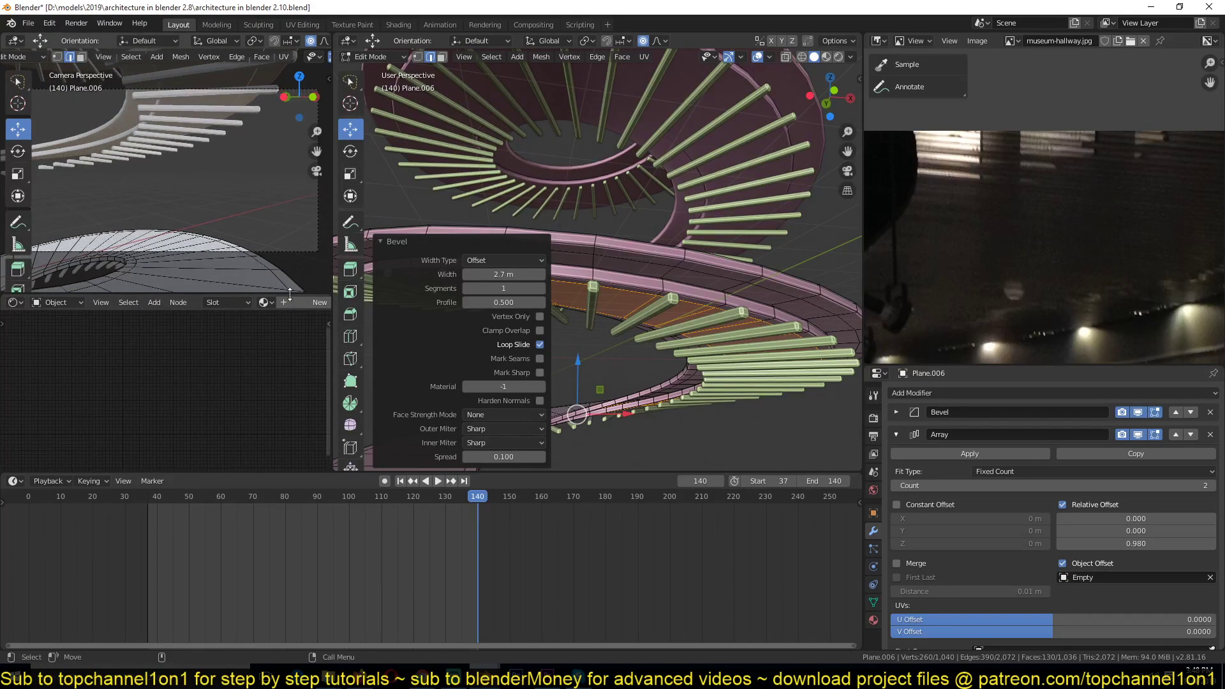
key("Tab")
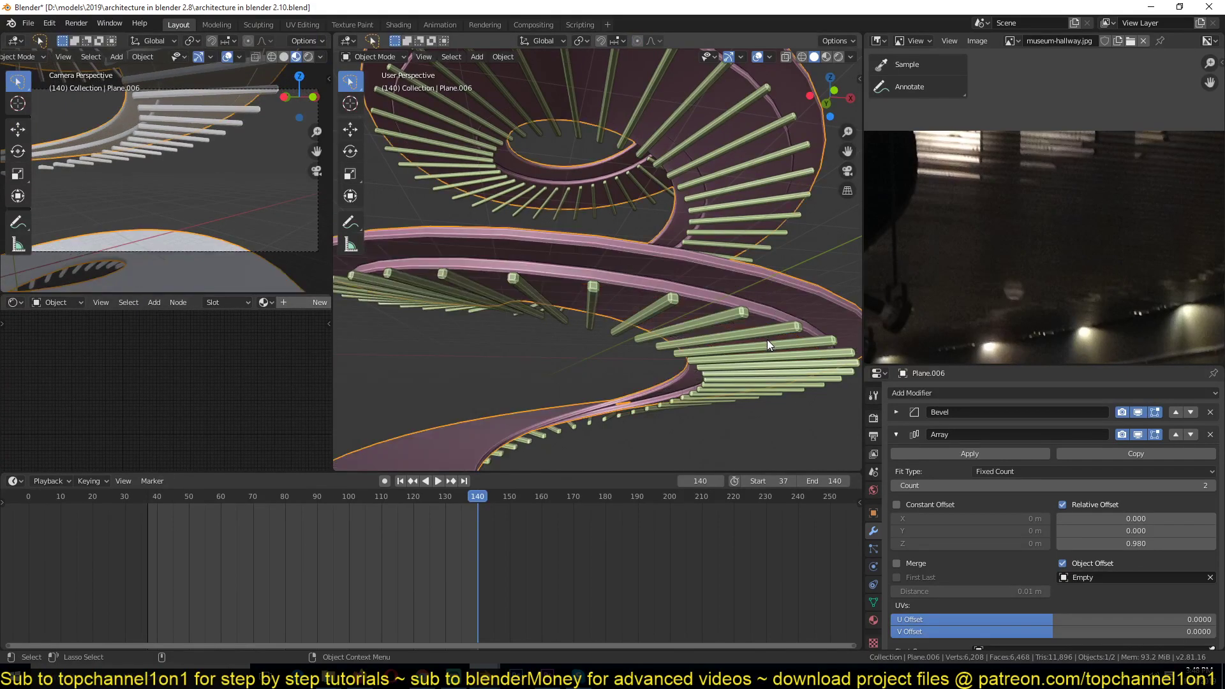
key("ctrl+s")
Give the floor a new material and add a second material slot holding another new material
left_click(876, 622)
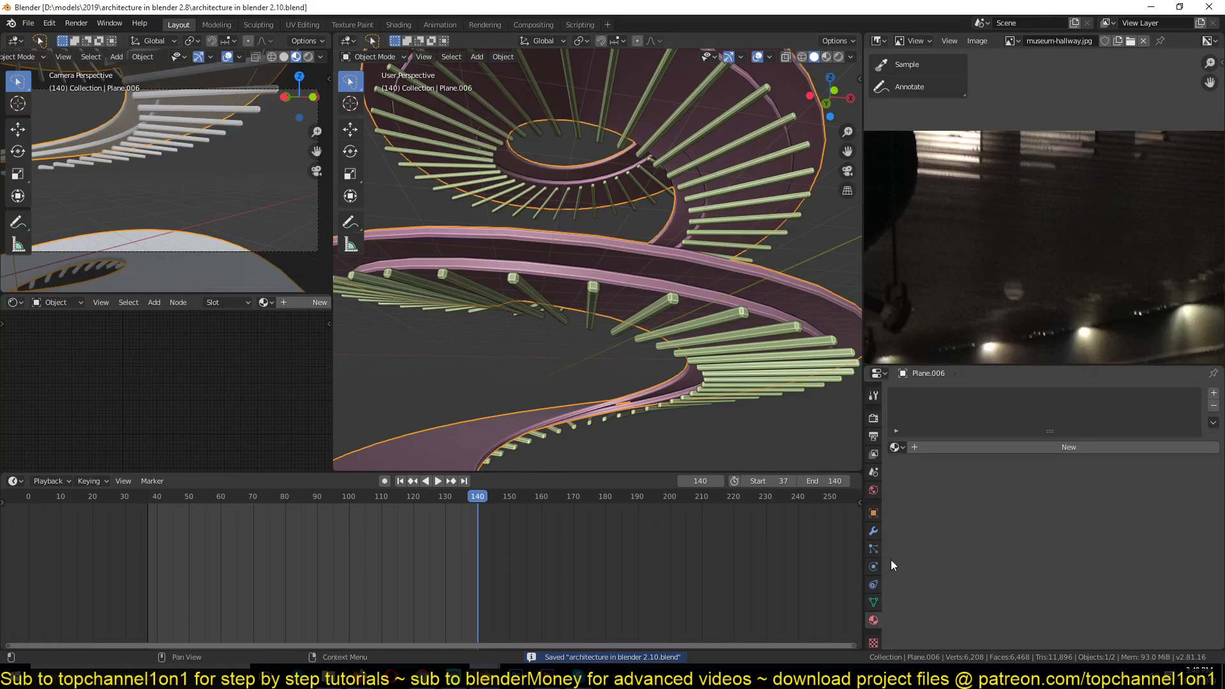
left_click(967, 447)
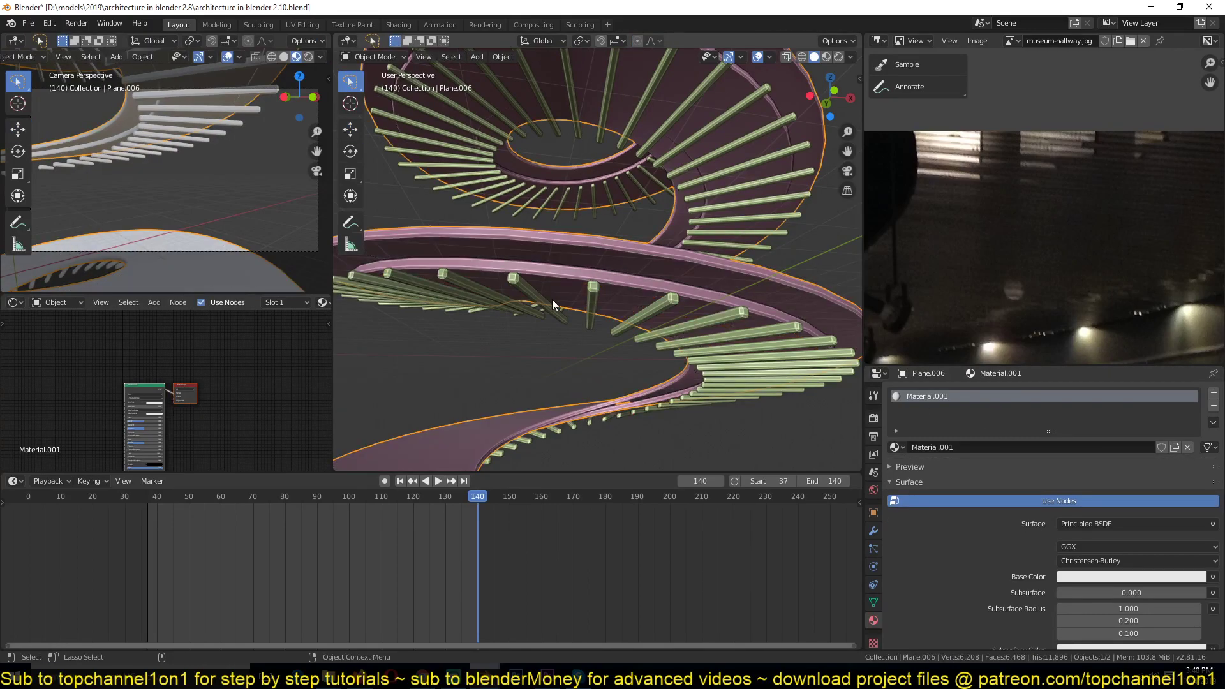
left_click(1214, 393)
key("Tab")
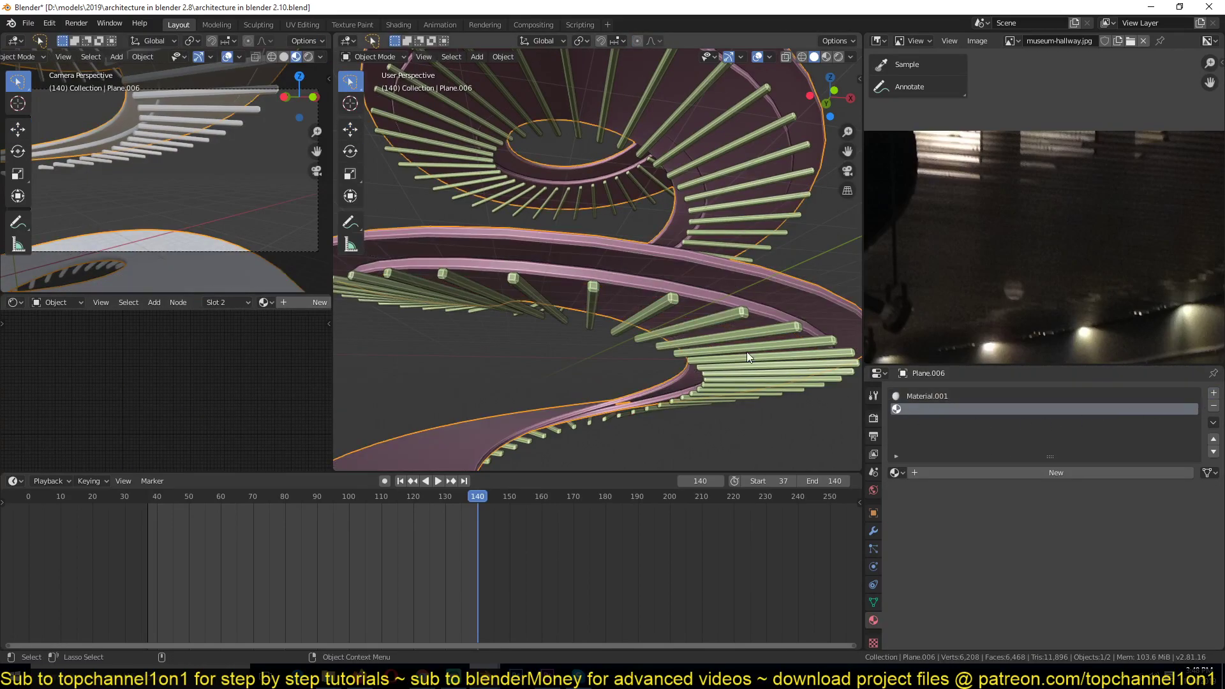
scroll(702, 294, "up", 3)
scroll(675, 305, "up", 2)
middle_click_drag(676, 305, 753, 370)
scroll(657, 290, "down", 7)
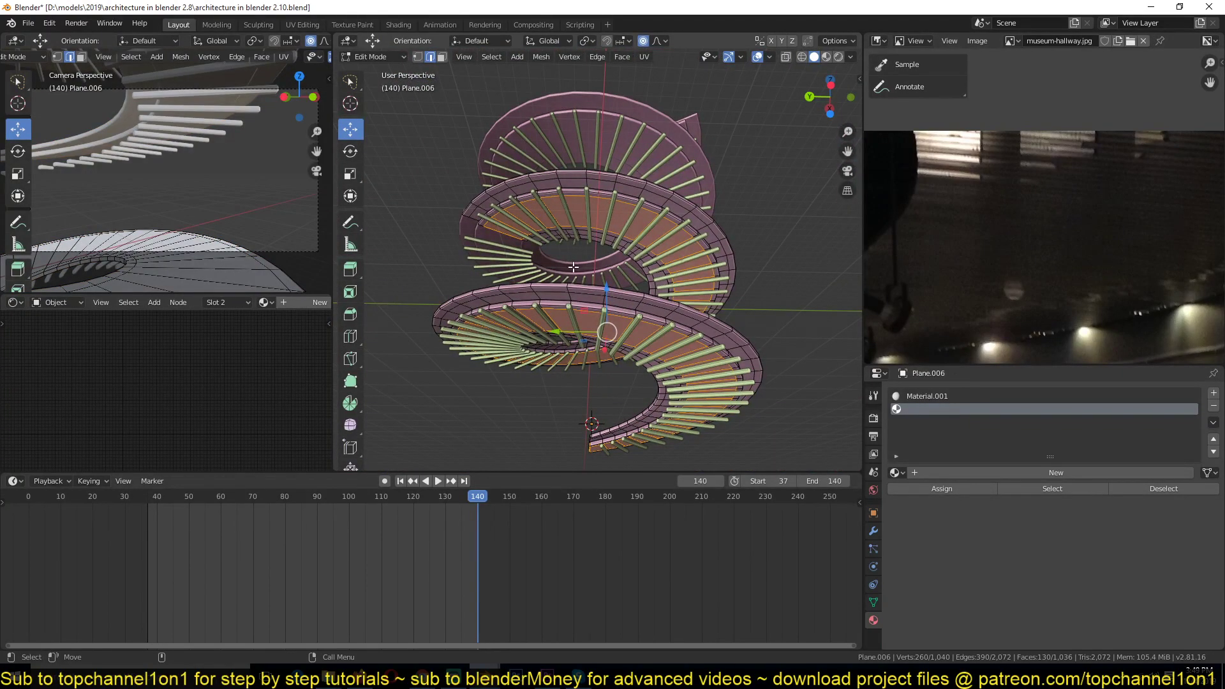
key("Tab")
left_click(974, 472)
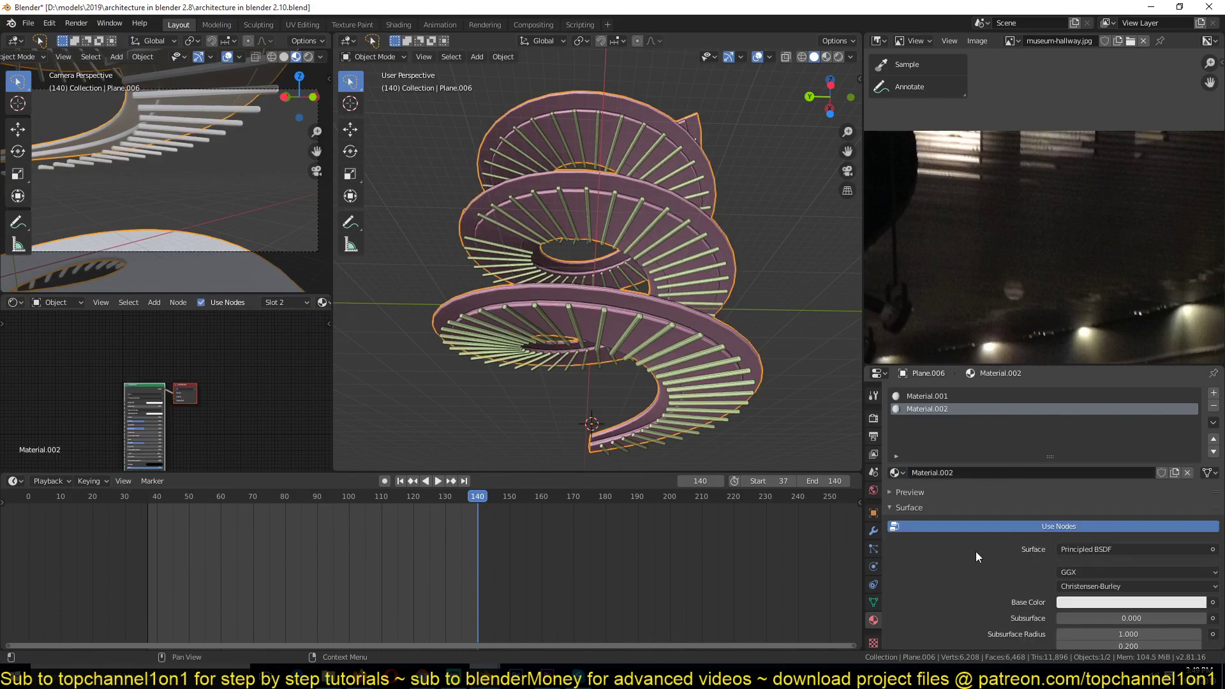
Rename the second slot's material as lights
scroll(142, 439, "up", 8)
middle_click_drag(137, 445, 234, 388)
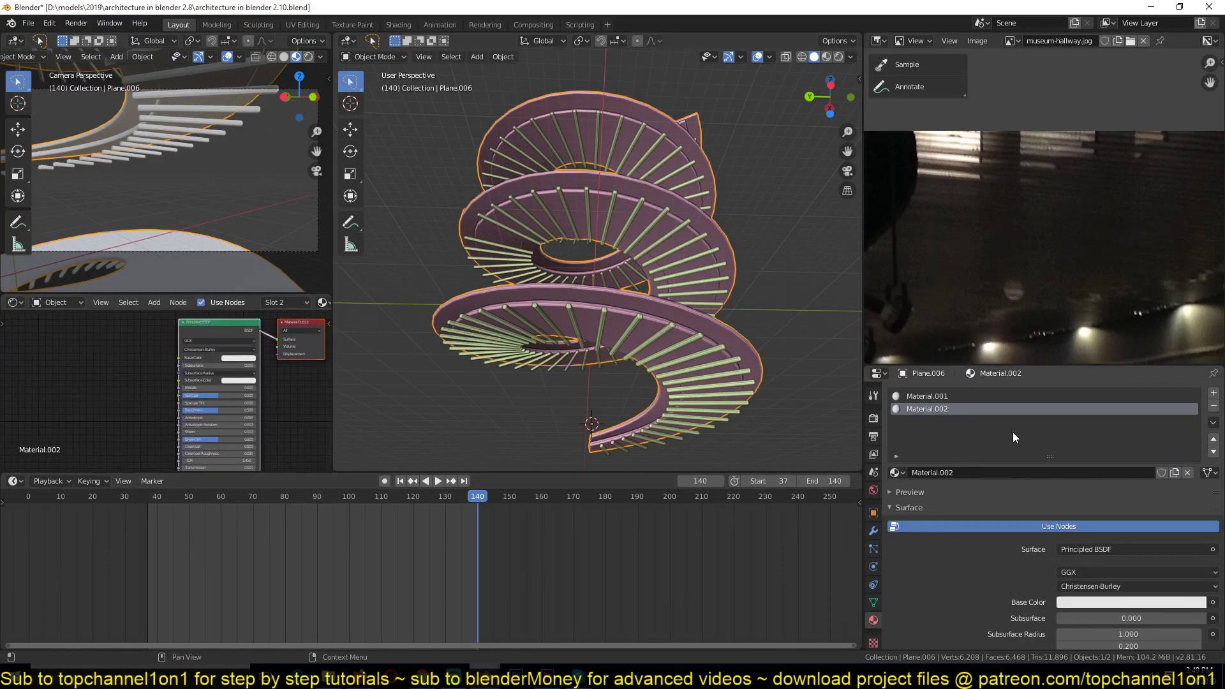
left_click(1000, 473)
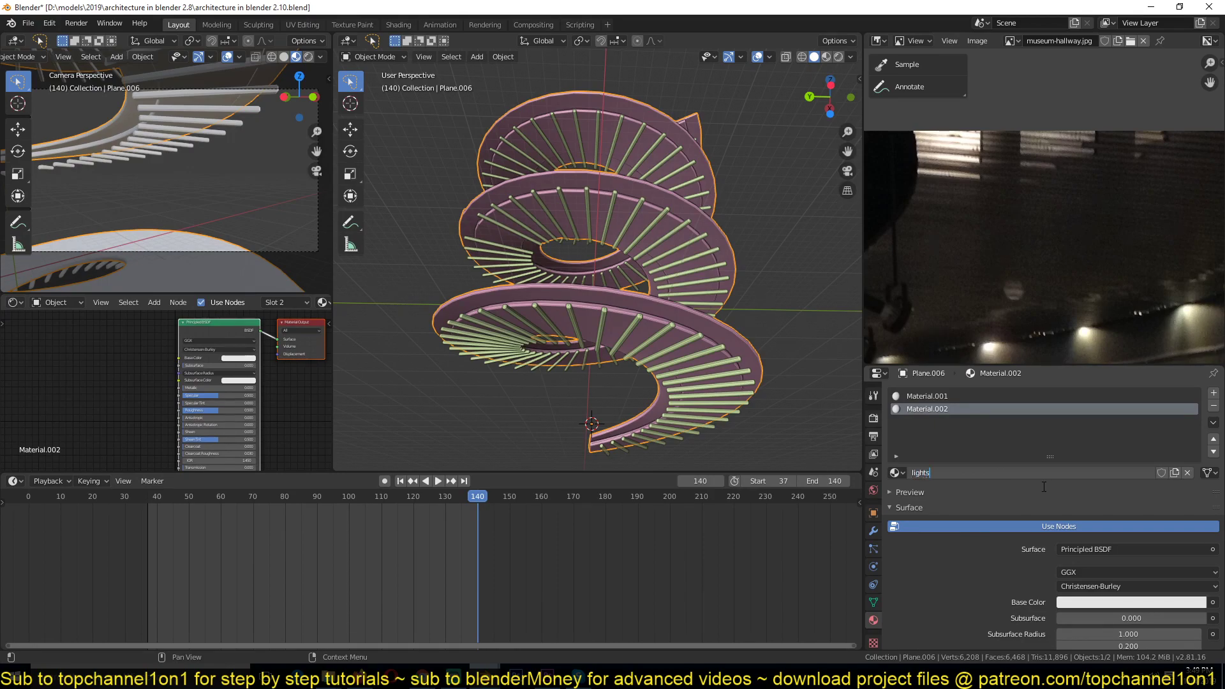
key("Return")
Set the lights material's emission colour to a warm light orange with hue 0.097 and saturation 0.414
scroll(190, 391, "up", 5)
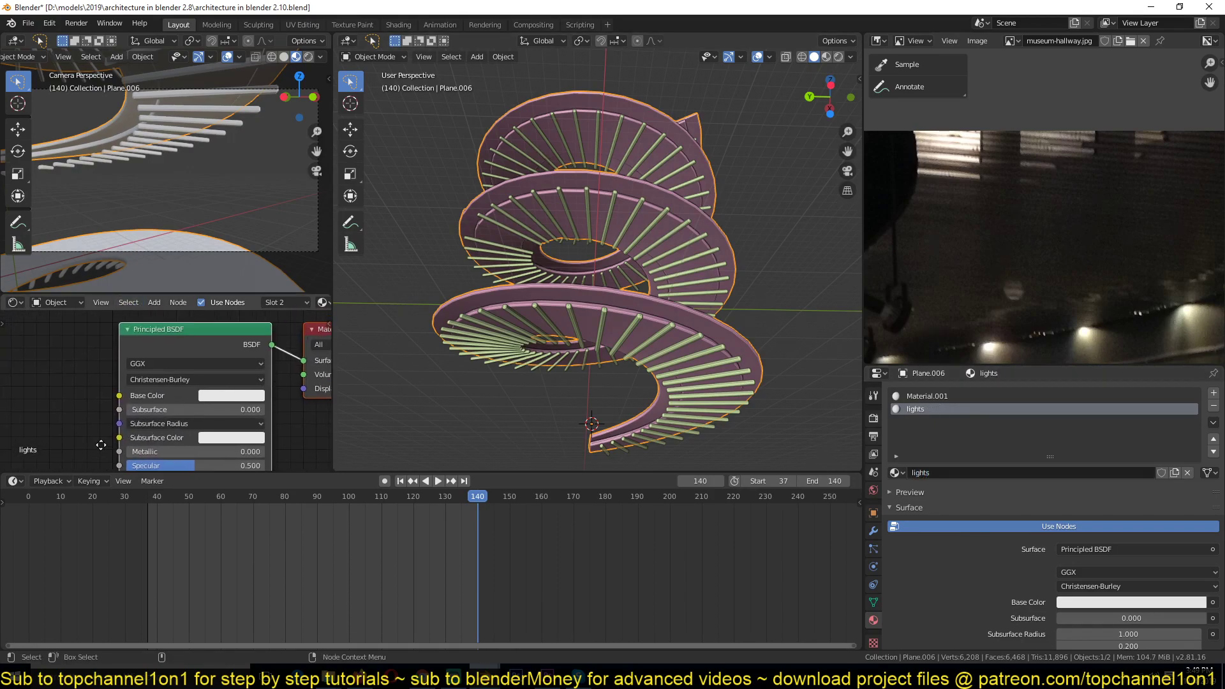
scroll(216, 370, "down", 5)
middle_click_drag(190, 391, 194, 311)
scroll(220, 437, "up", 2)
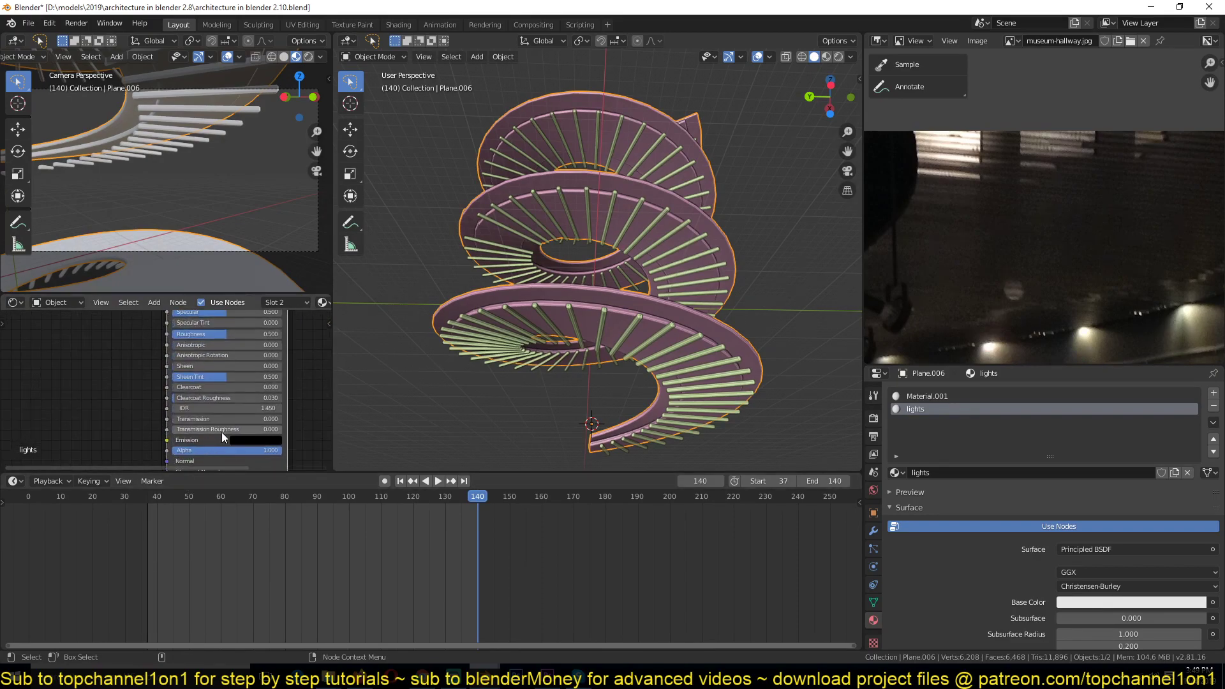
left_click(255, 440)
left_click_drag(313, 317, 315, 307)
left_click(270, 327)
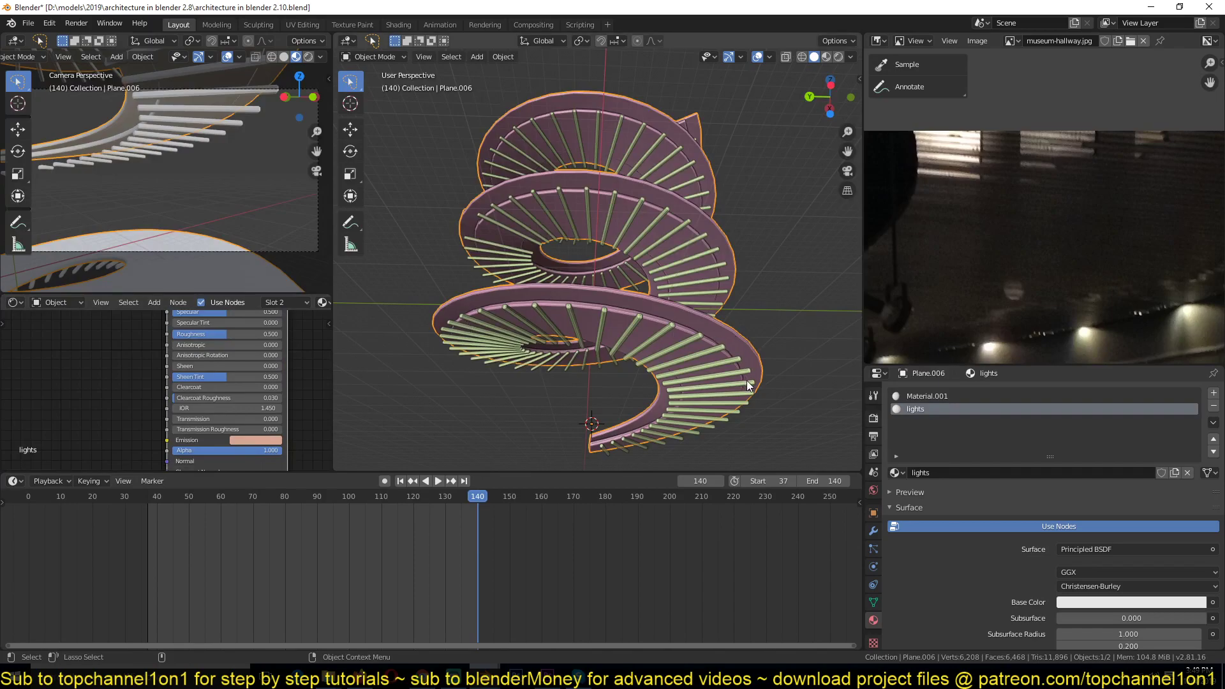
key("Tab")
left_click(275, 440)
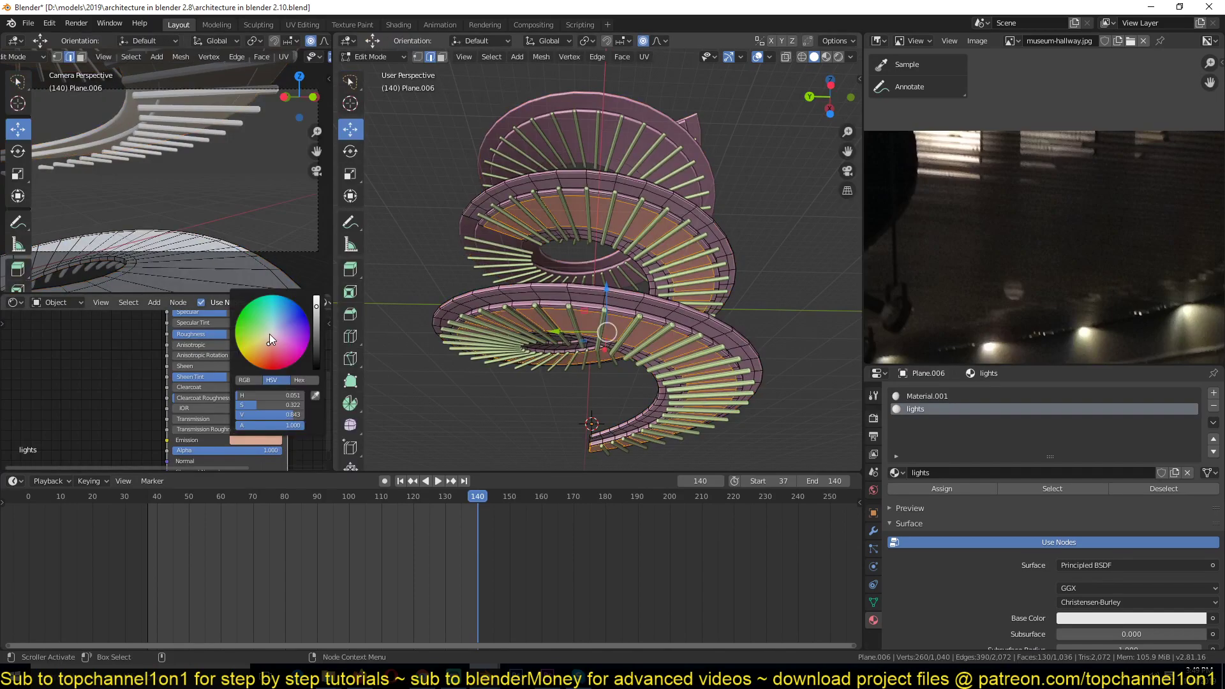
left_click_drag(270, 331, 269, 333)
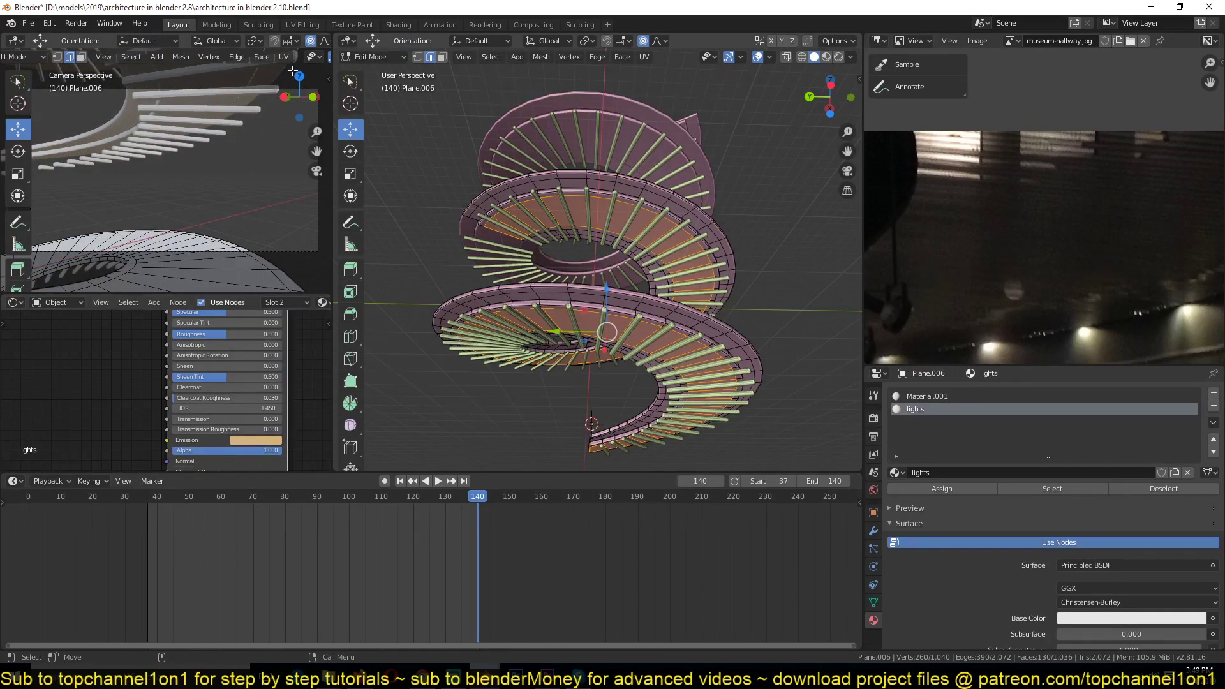
Save the file and open the camera viewport's shading options
scroll(293, 61, "down", 3)
key("ctrl+s")
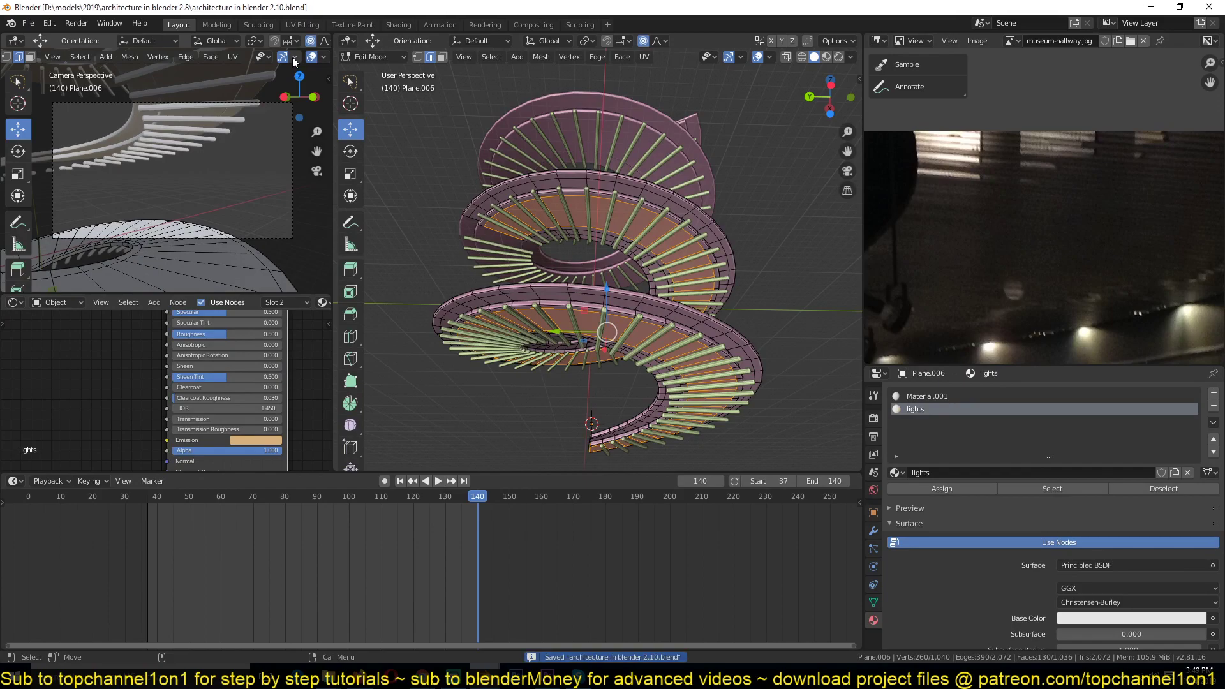
scroll(291, 60, "down", 3)
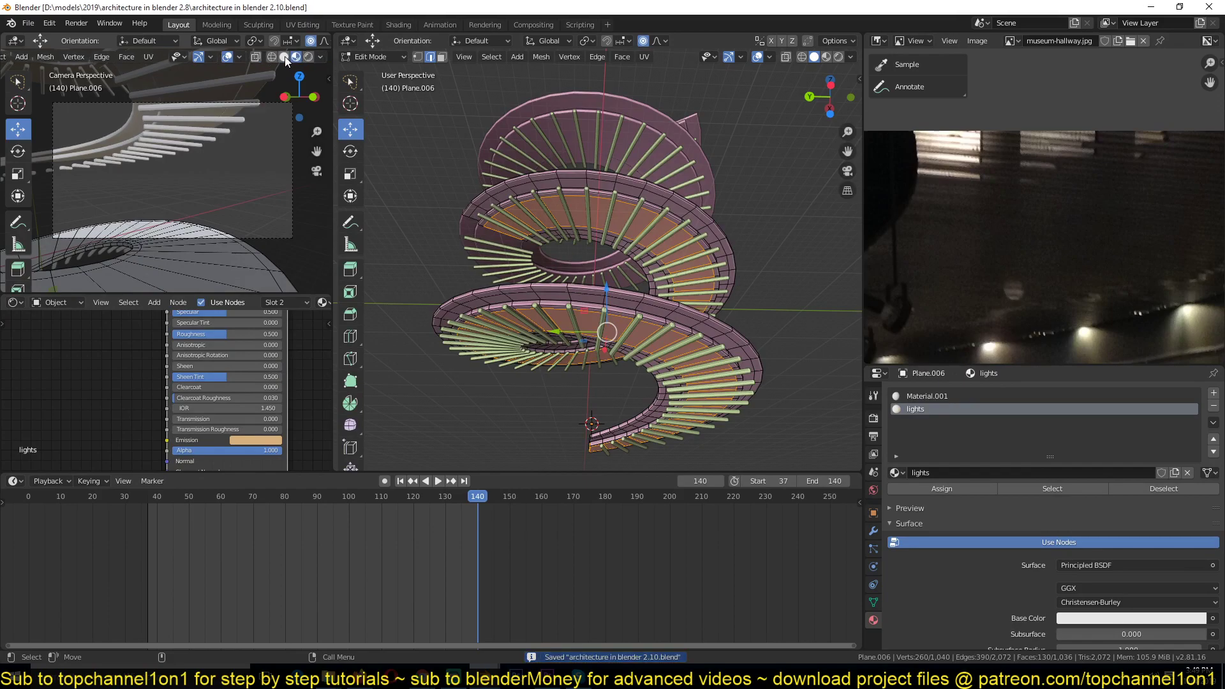
left_click(321, 57)
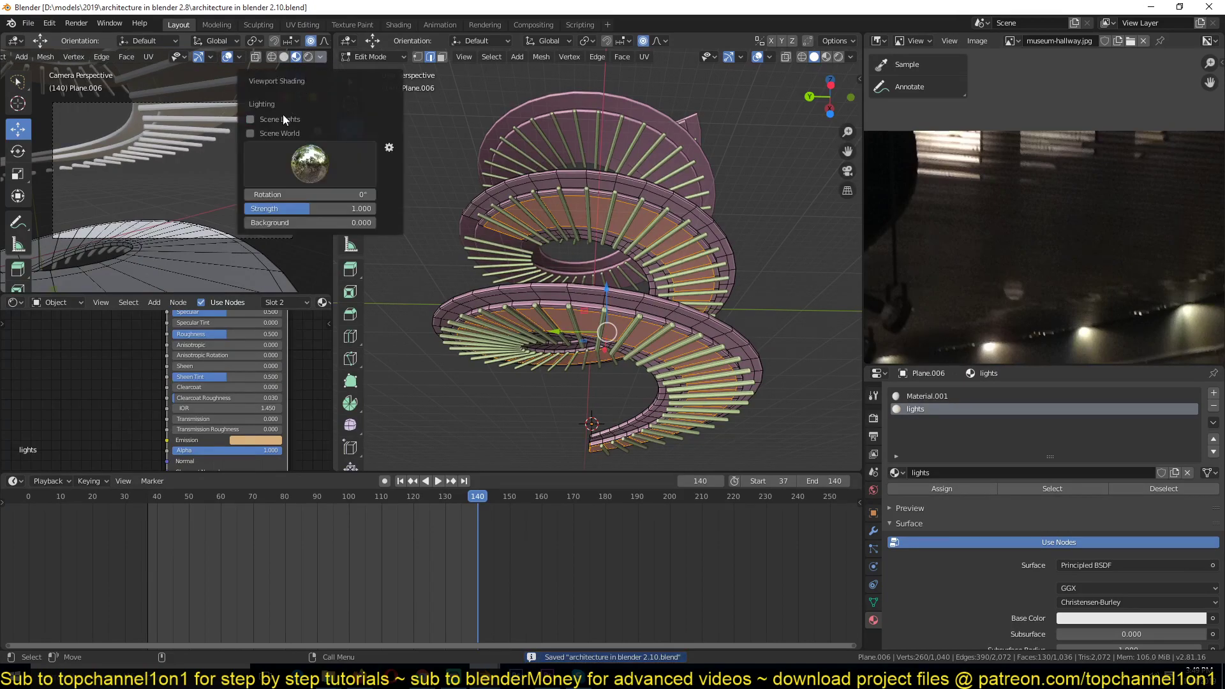
Assign the lights material to the selected bevelled band of underside faces and save the file in object mode
left_click(930, 489)
key("Tab")
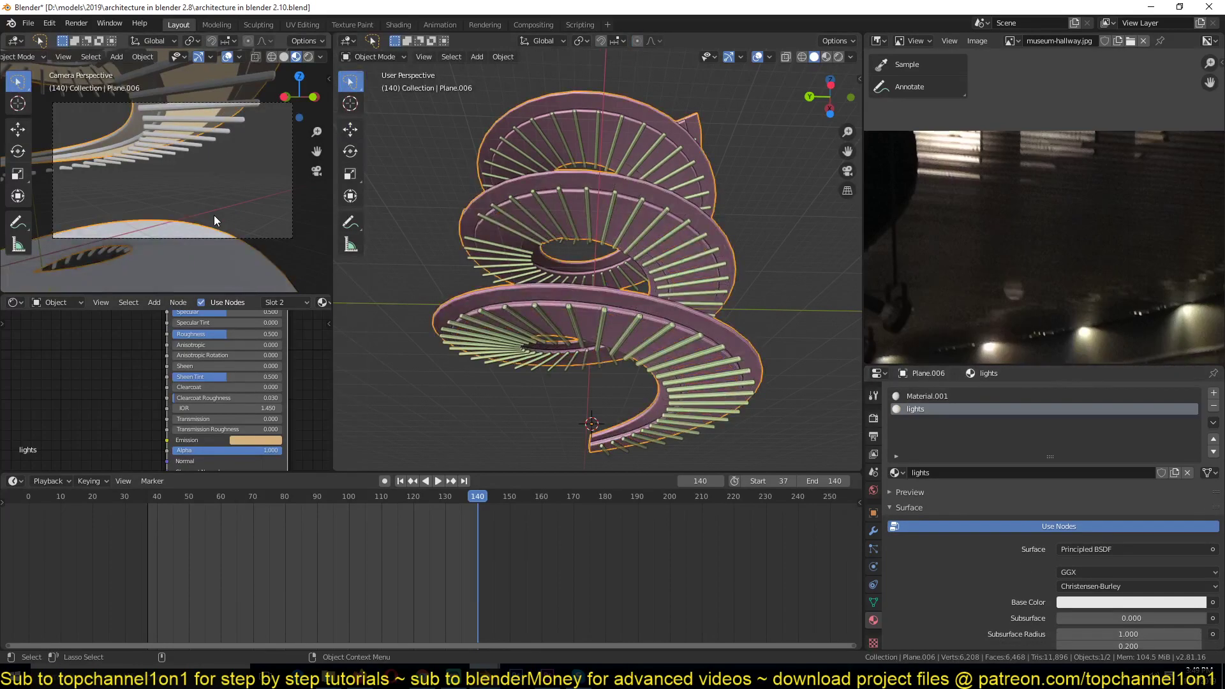
key("ctrl+s")
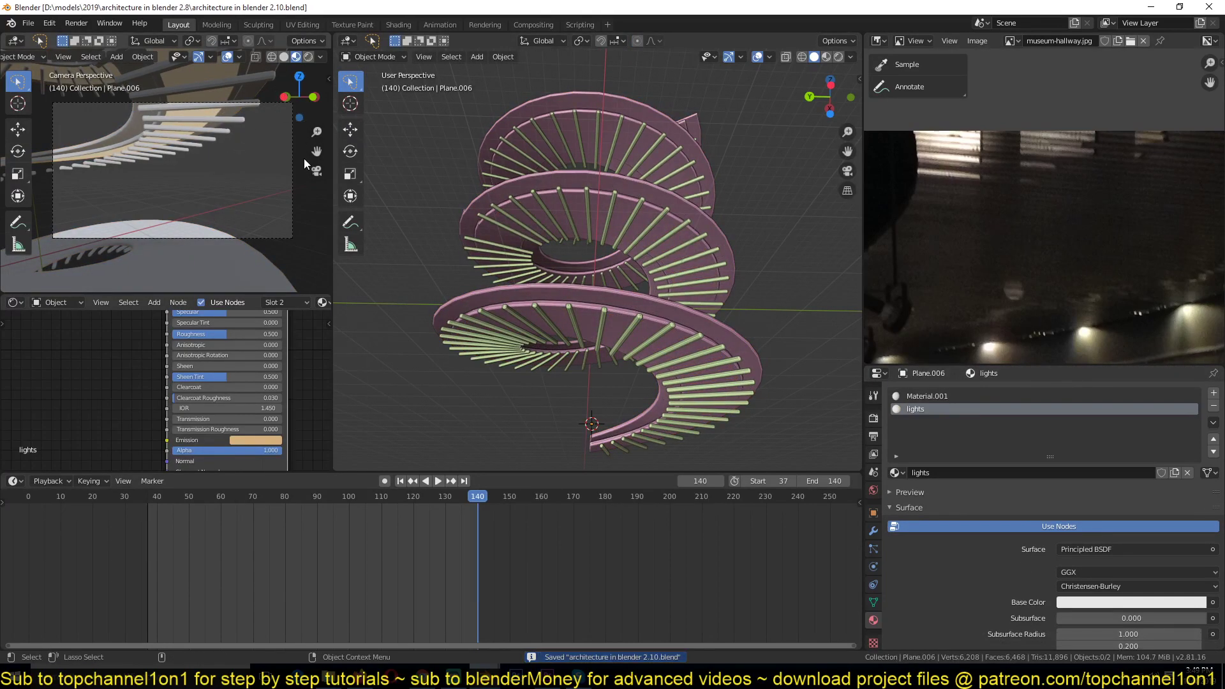
Brighten the lights material by setting the emission colour's value component to 2
left_click(252, 440)
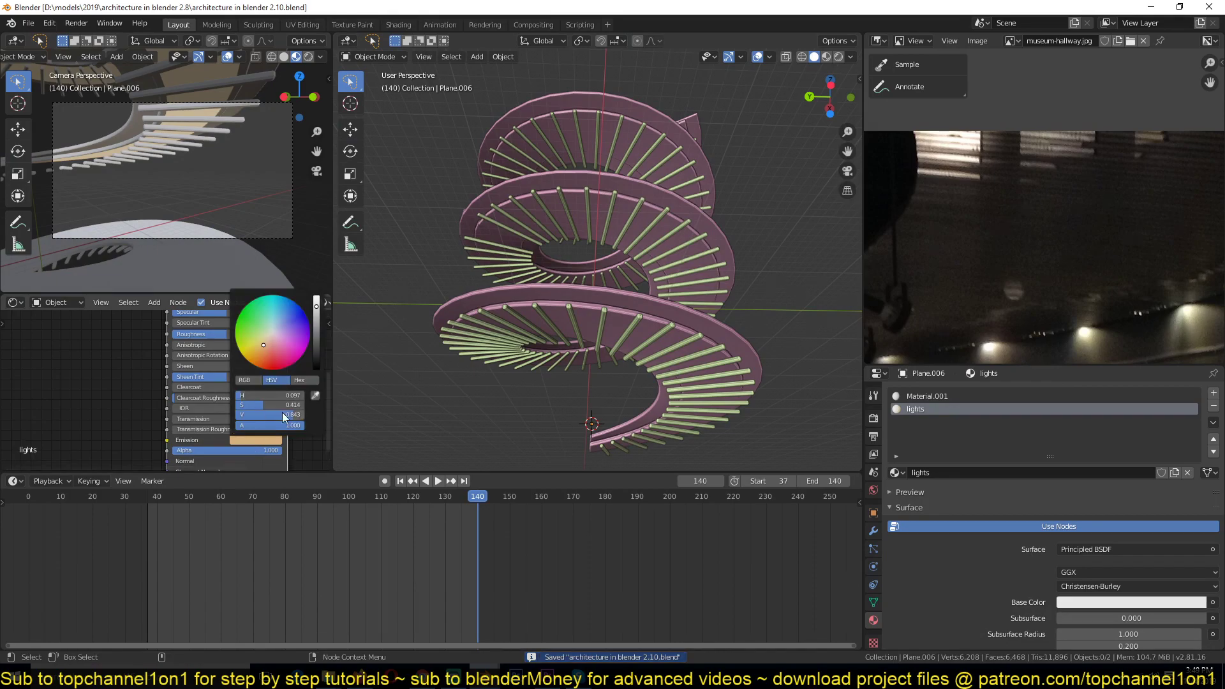
key("Return")
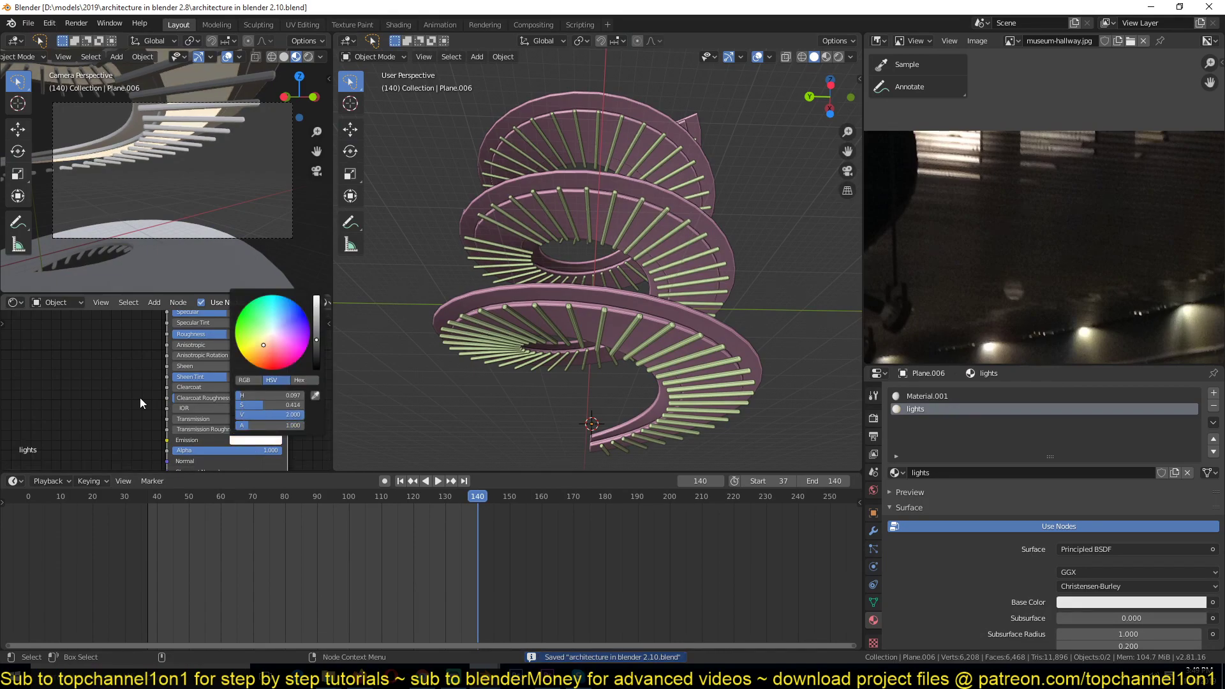
scroll(590, 381, "up", 1)
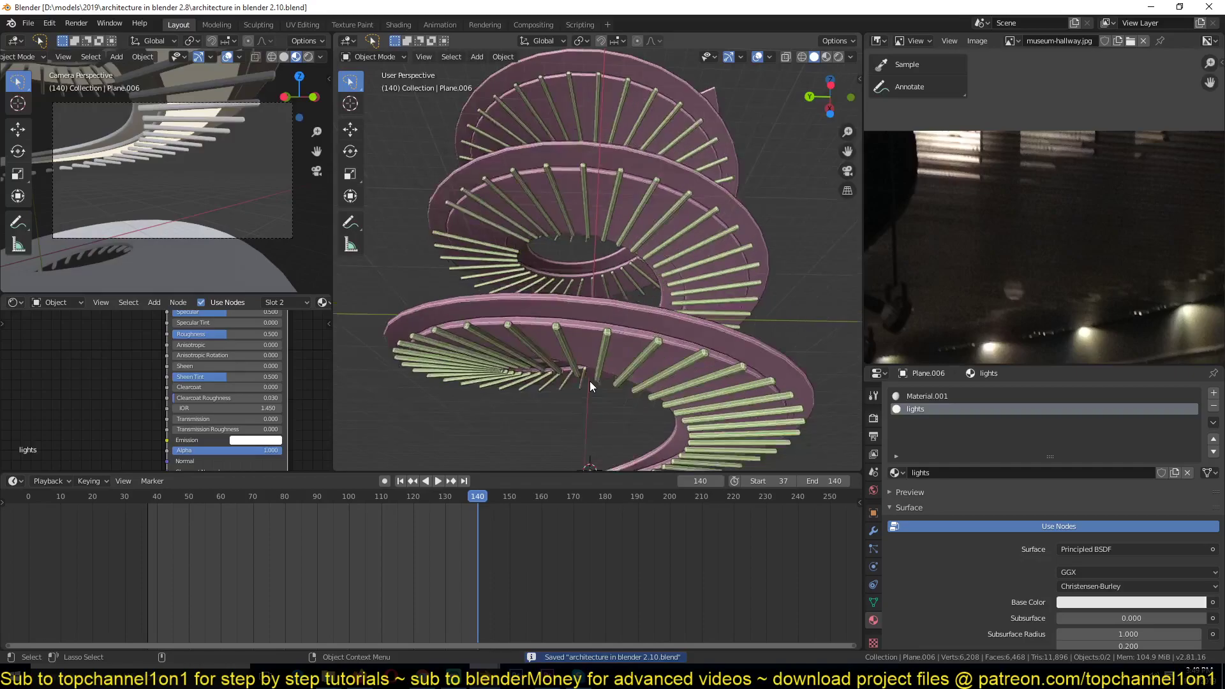
In edit mode, select several radial edges spaced around the lit band on the floor's underside
key("Tab")
middle_click_drag(638, 335, 598, 314)
scroll(607, 193, "up", 5)
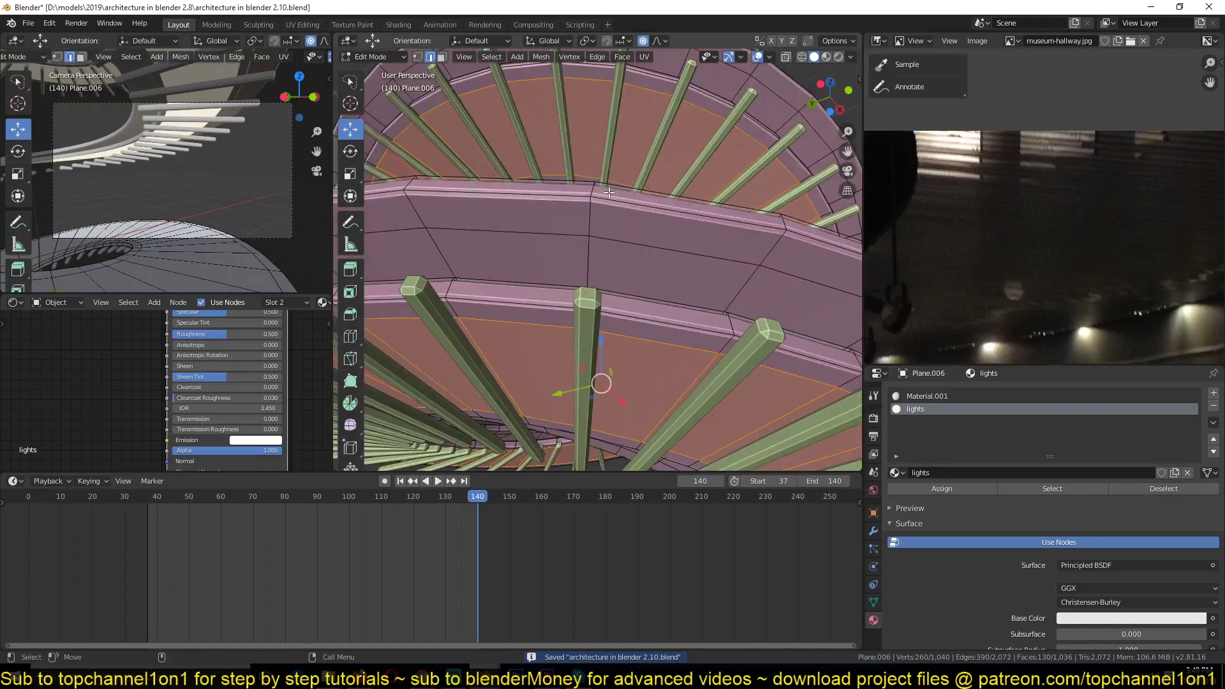
left_click(613, 133)
scroll(634, 187, "down", 5)
middle_click_drag(734, 269, 693, 212)
left_click(695, 203, "shift")
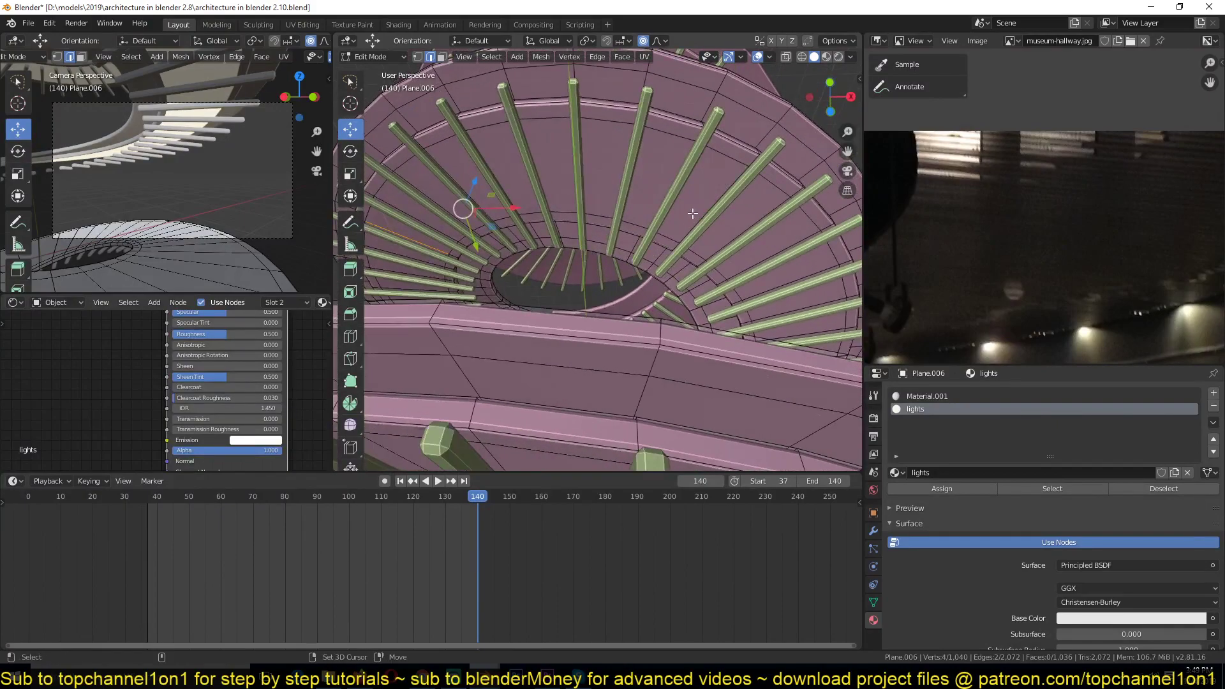
left_click(705, 214, "shift")
middle_click_drag(788, 293, 655, 330)
left_click(744, 260, "shift")
scroll(716, 205, "down", 3)
left_click(692, 268, "shift")
left_click(740, 286, "shift")
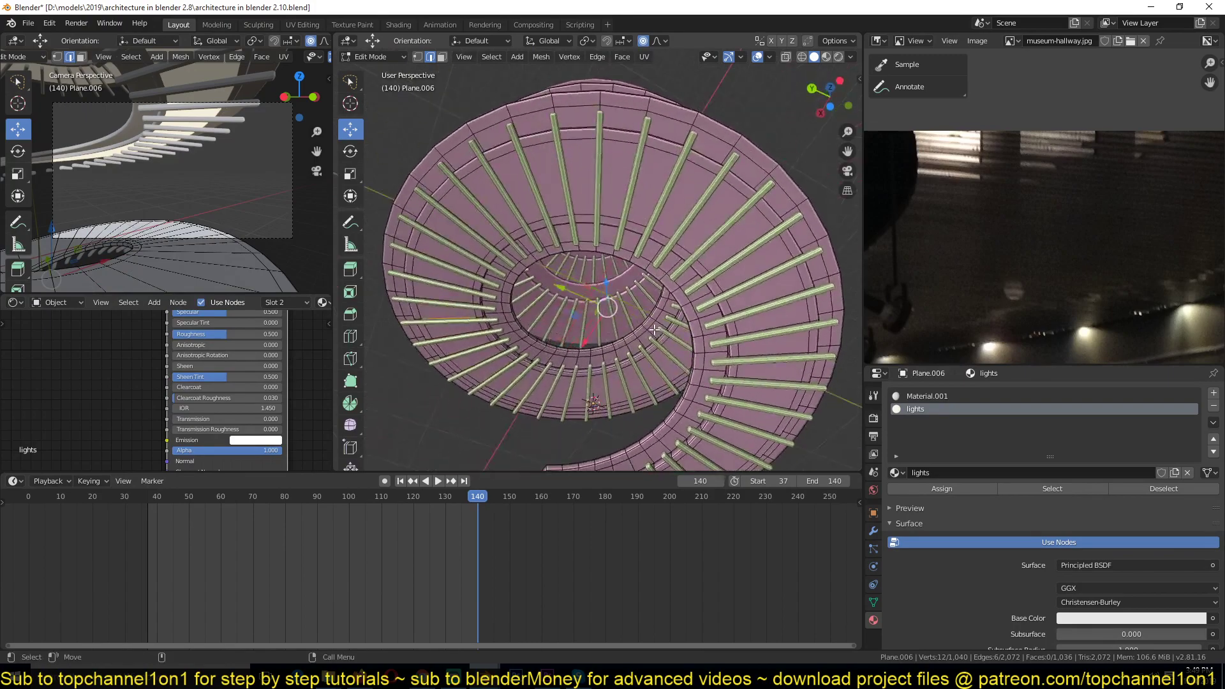
left_click(753, 253, "shift")
Leave edit mode, hide the isolated floor and slats, then reveal every hidden scene object and select the ceiling slats
key("Tab")
key("h")
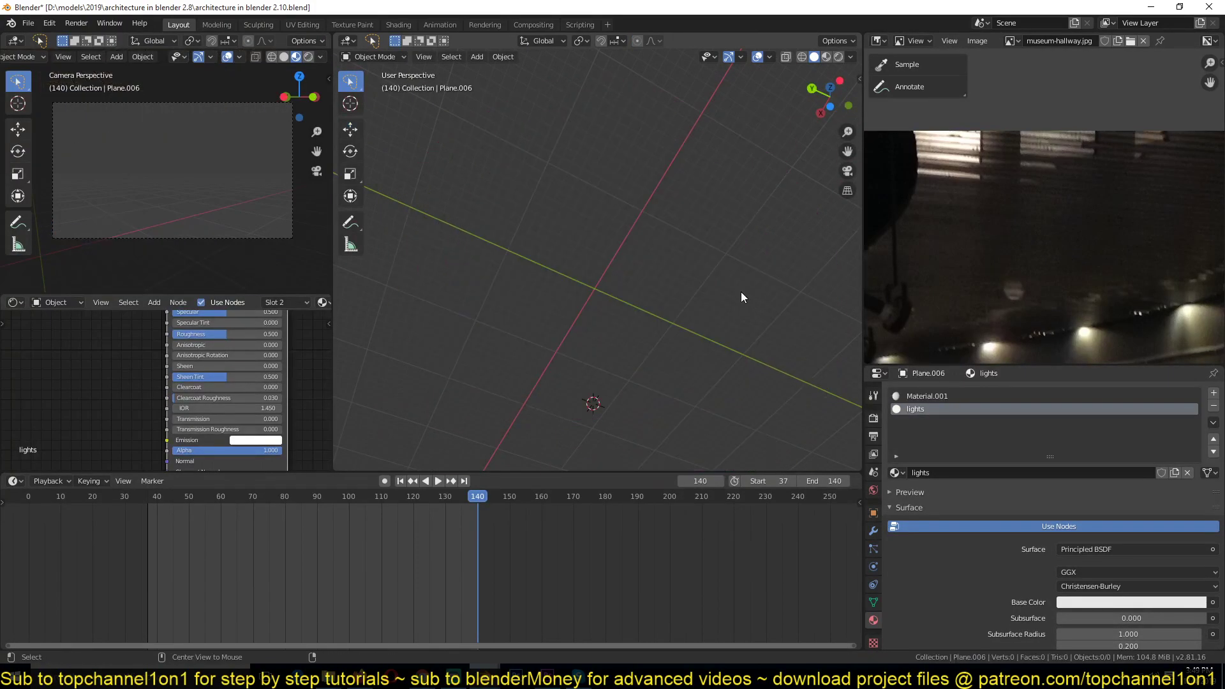
key("alt+h")
left_click(728, 244)
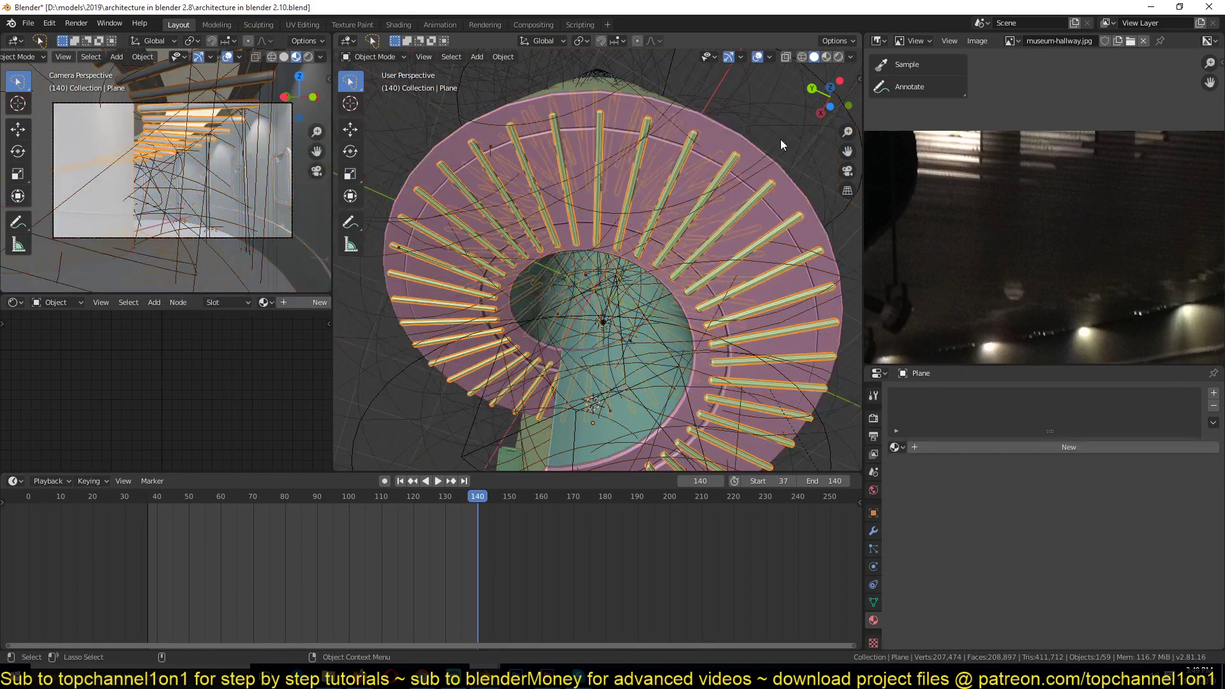
Undo the slat selection and hide the revealed scene objects again, leaving the spiral floor and slats
key("ctrl+z")
key("ctrl+z")
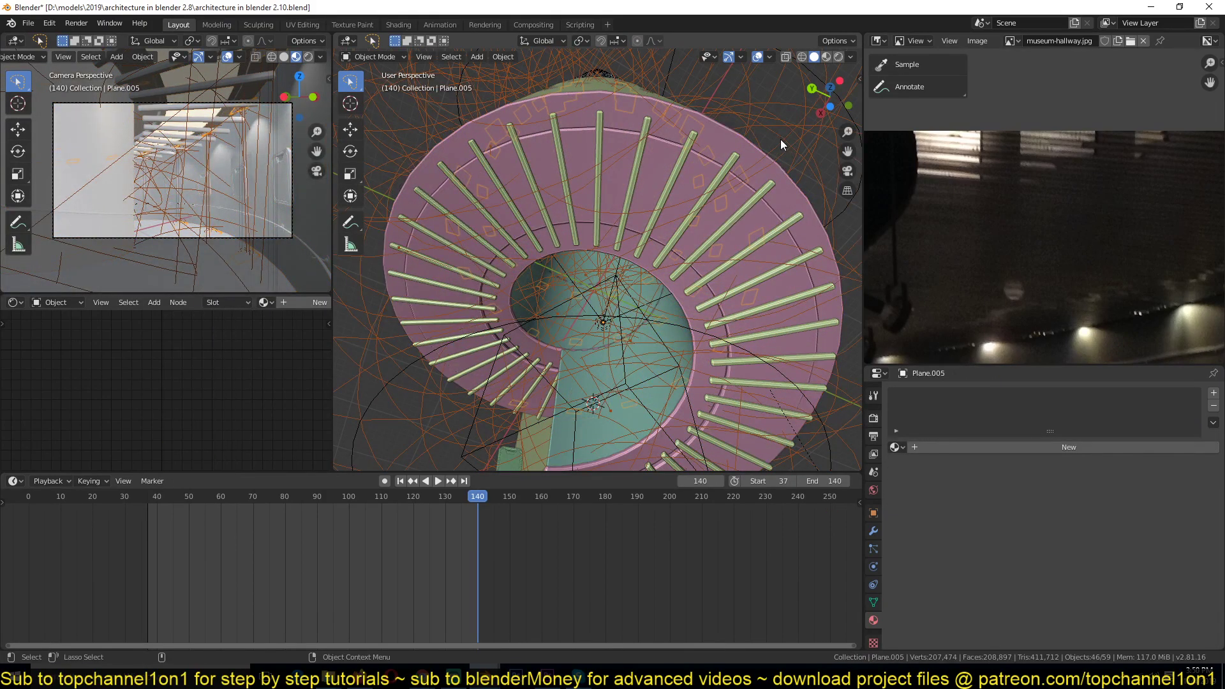
key("h")
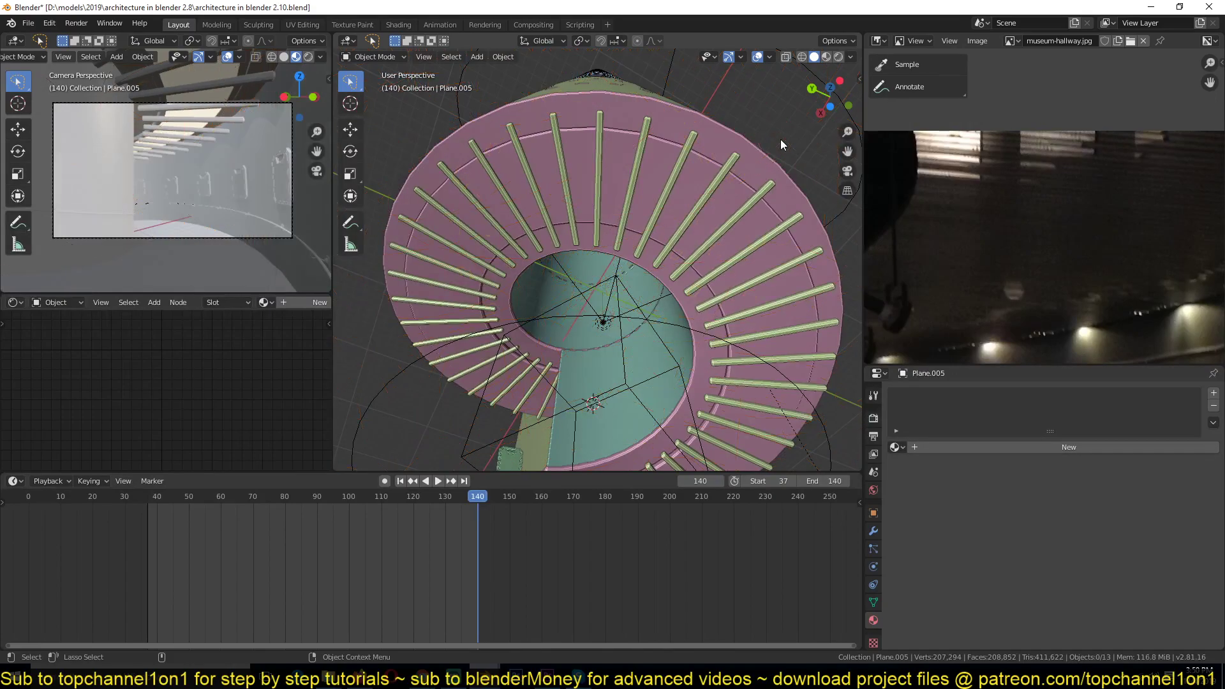
Hide the ceiling slats and open the spiral floor's mesh in edit mode
left_click(751, 208)
key("Tab")
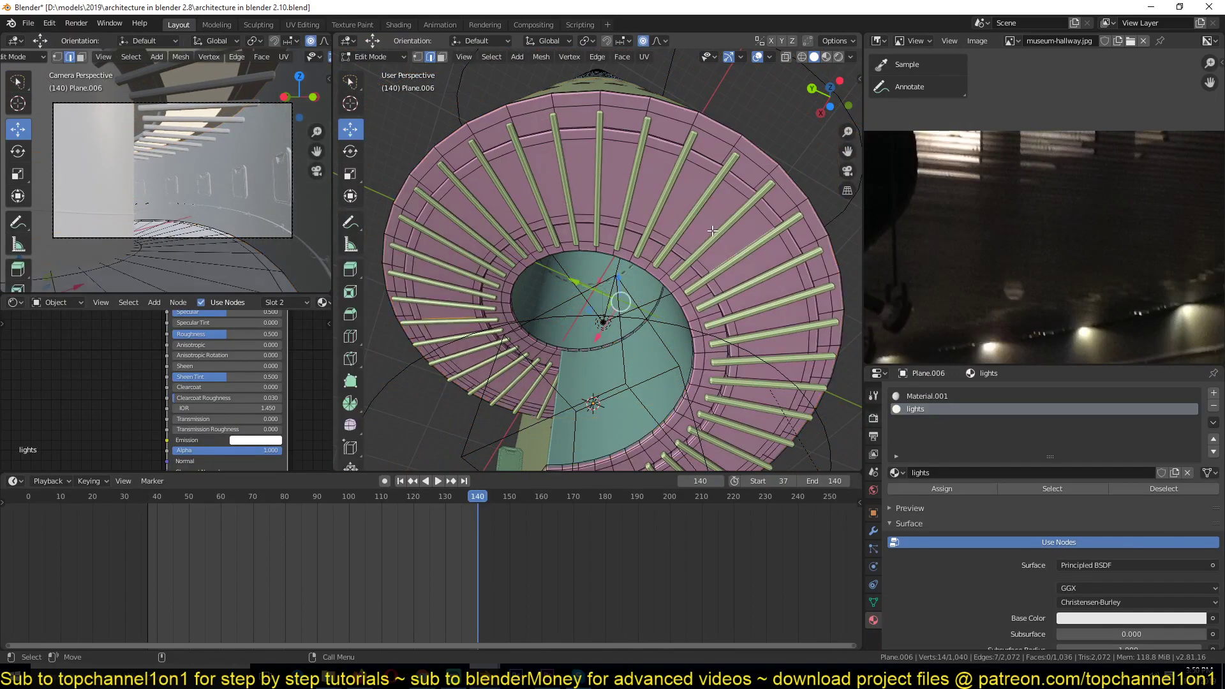
key("Tab")
left_click(712, 183)
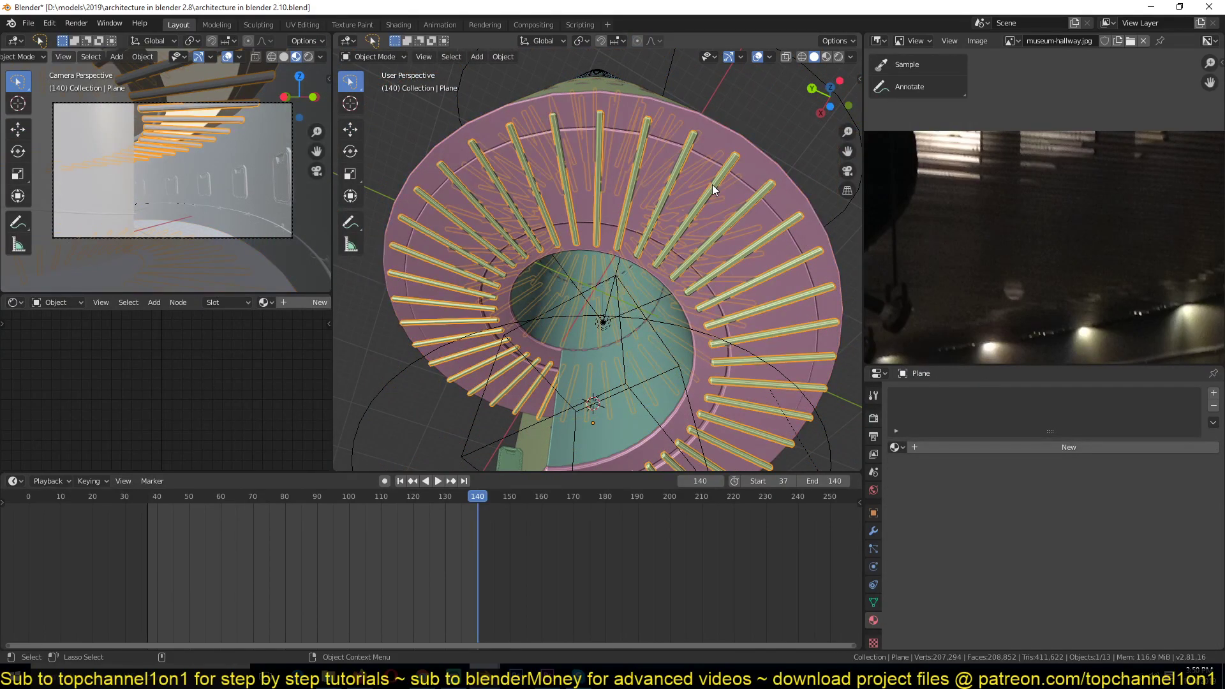
key("h")
left_click(712, 186)
key("Tab")
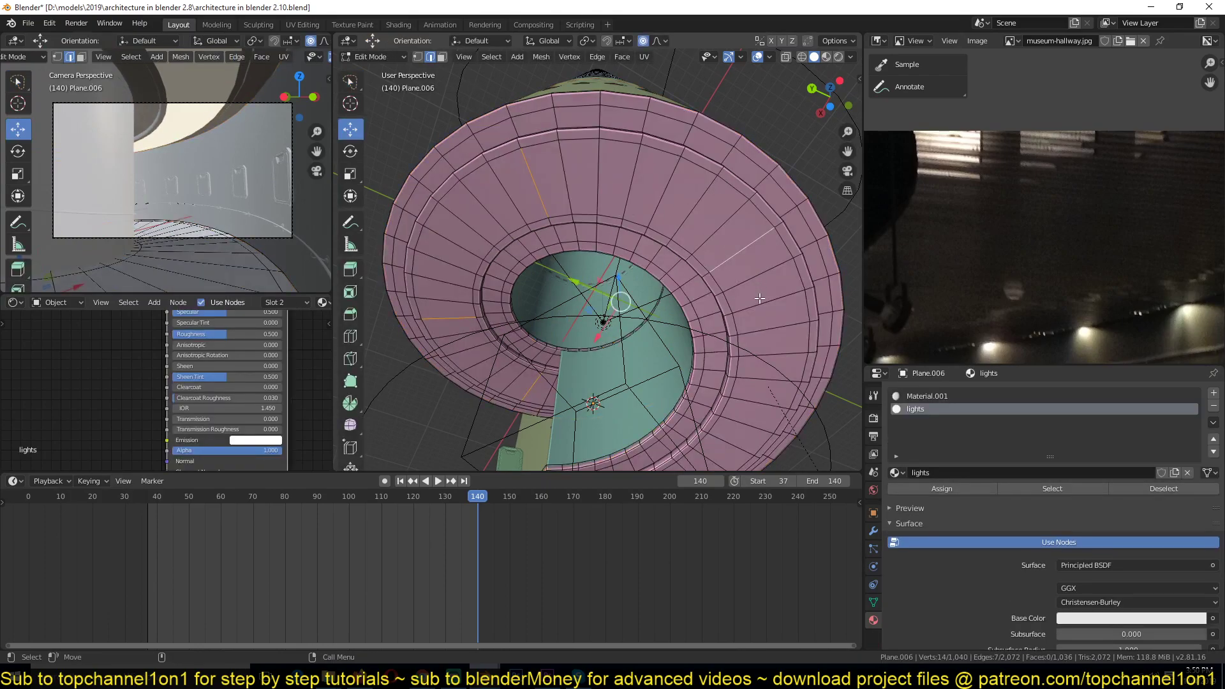
Add further radial edges on the floor's underside to the selection and bevel them all 0.209 m wide with one segment
middle_click_drag(760, 298, 748, 303)
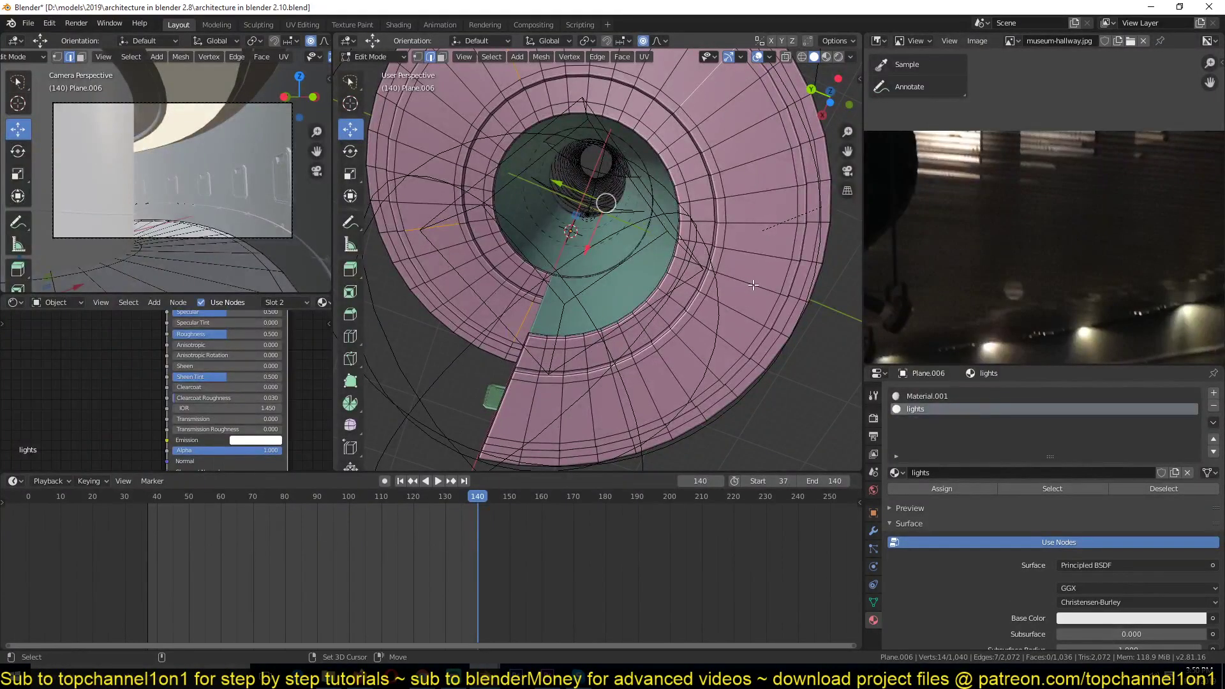
left_click(753, 286, "shift")
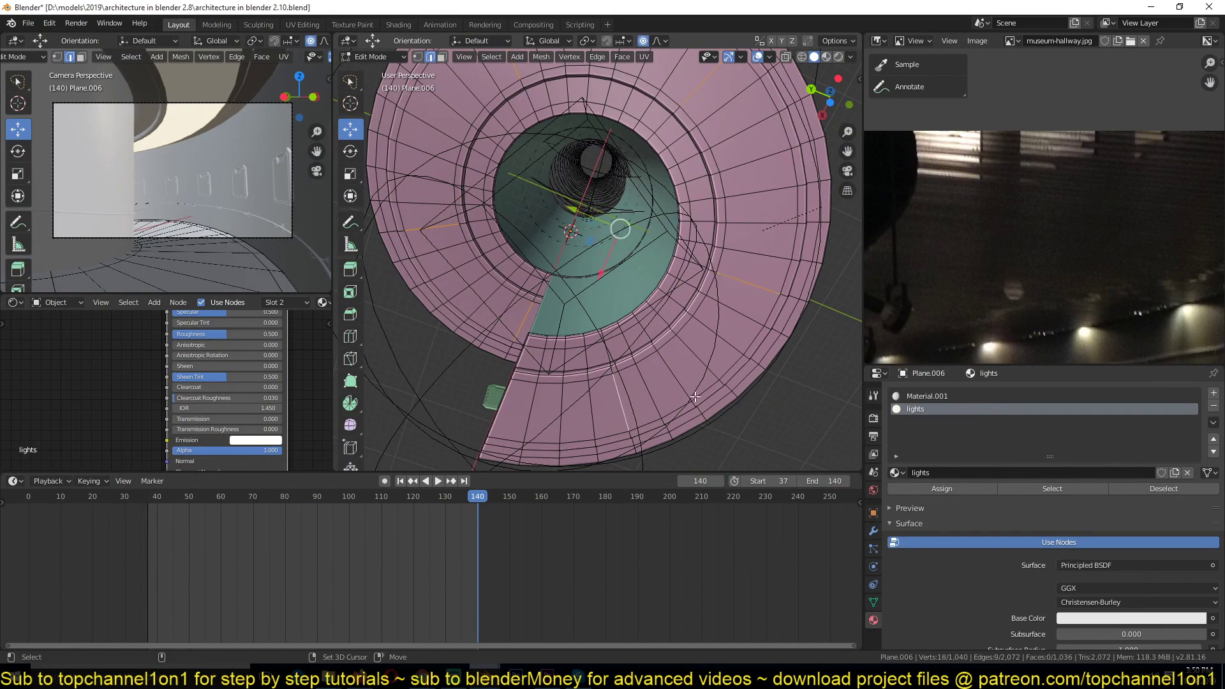
key("ctrl+b")
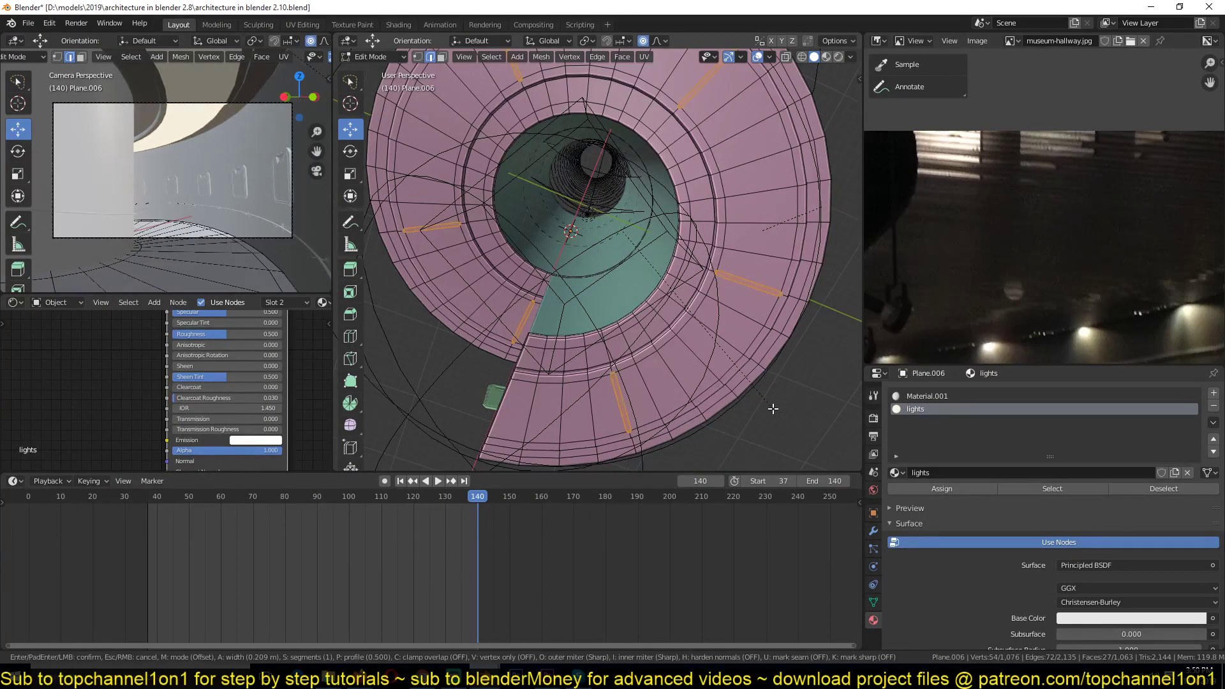
left_click(774, 408)
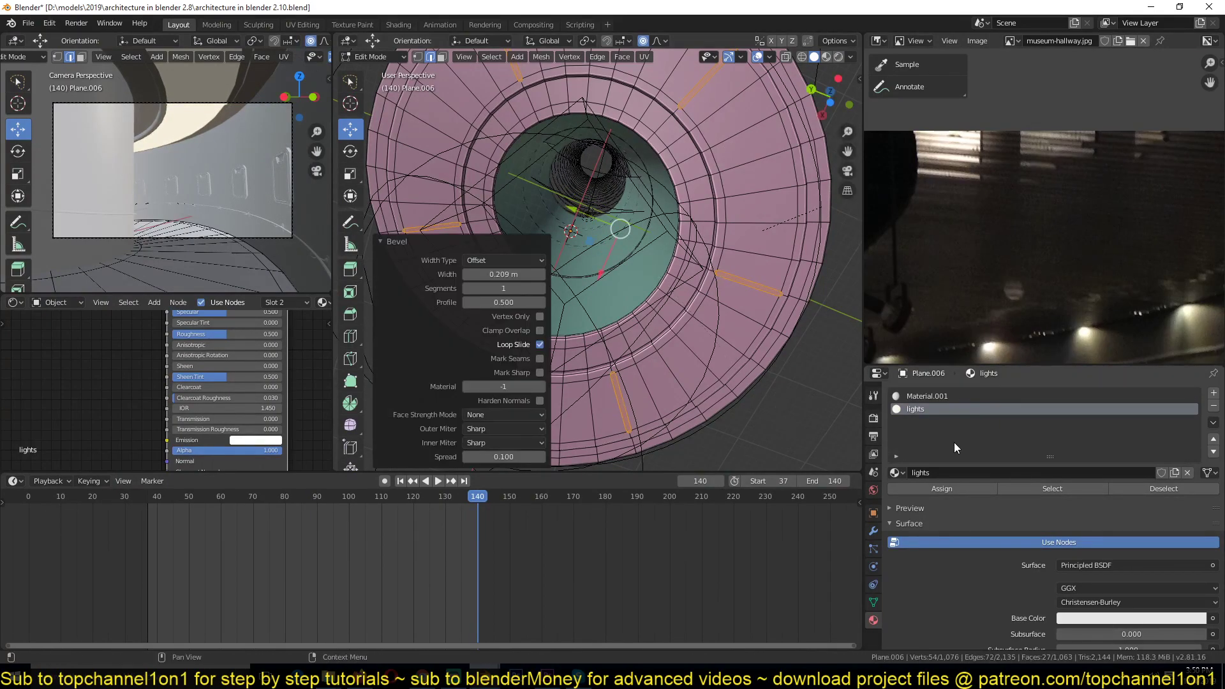
Assign Material.001 to the bevelled divider faces on the floor's underside and return to object mode
left_click(924, 395)
left_click(923, 488)
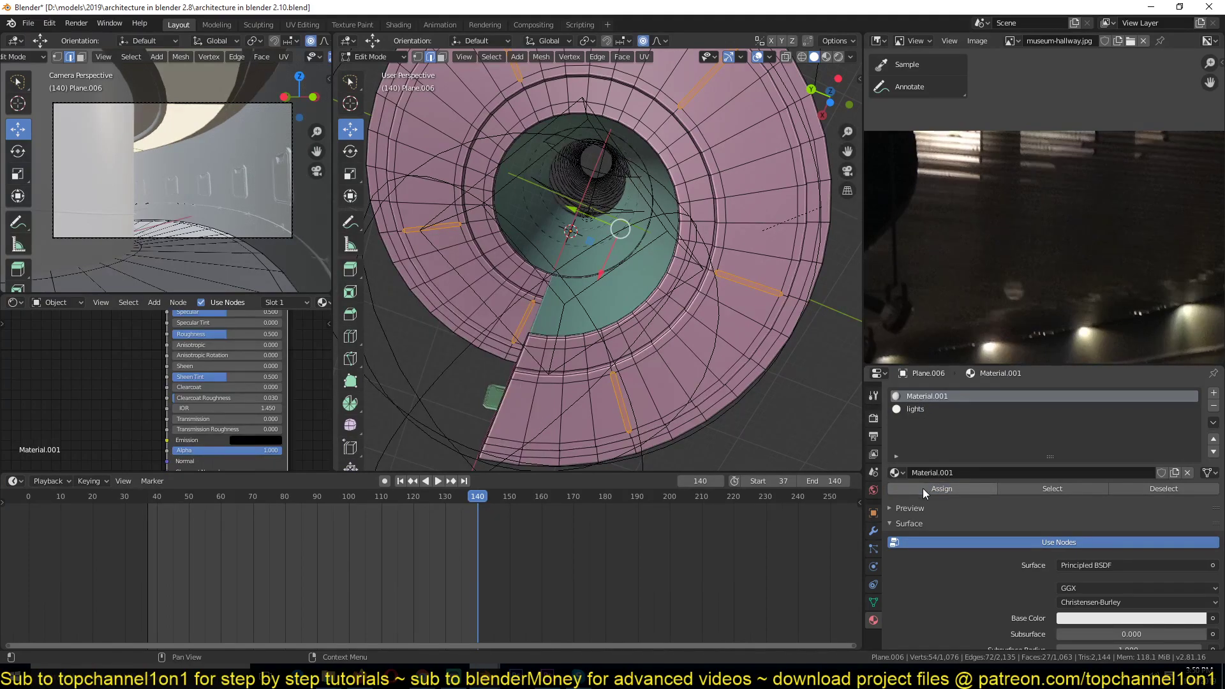
key("Tab")
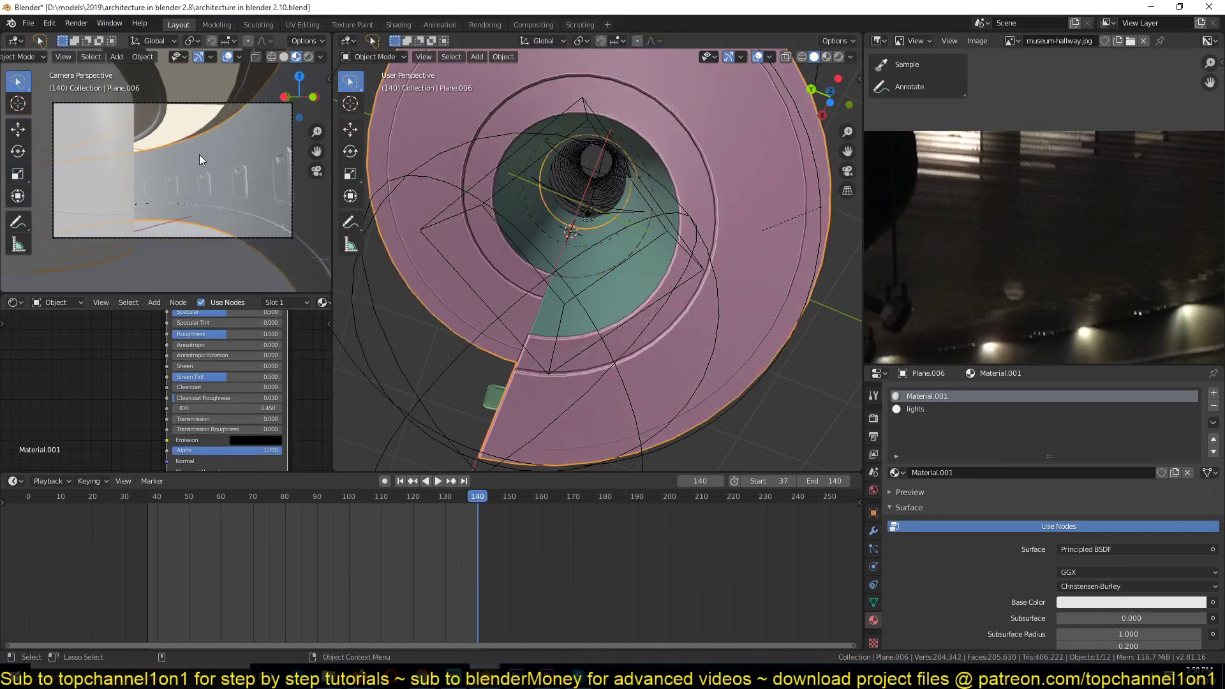
Play the hallway animation through the camera, then move the timeline to frame 91
key("space")
key("alt+a")
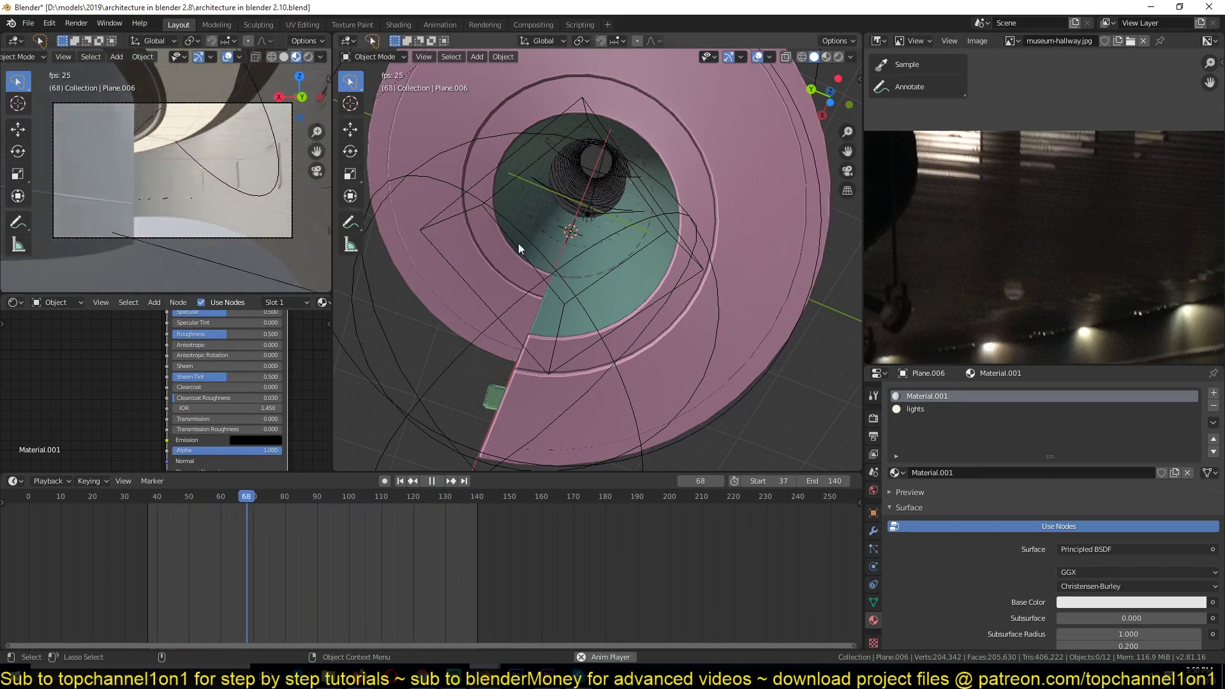
key("alt+a")
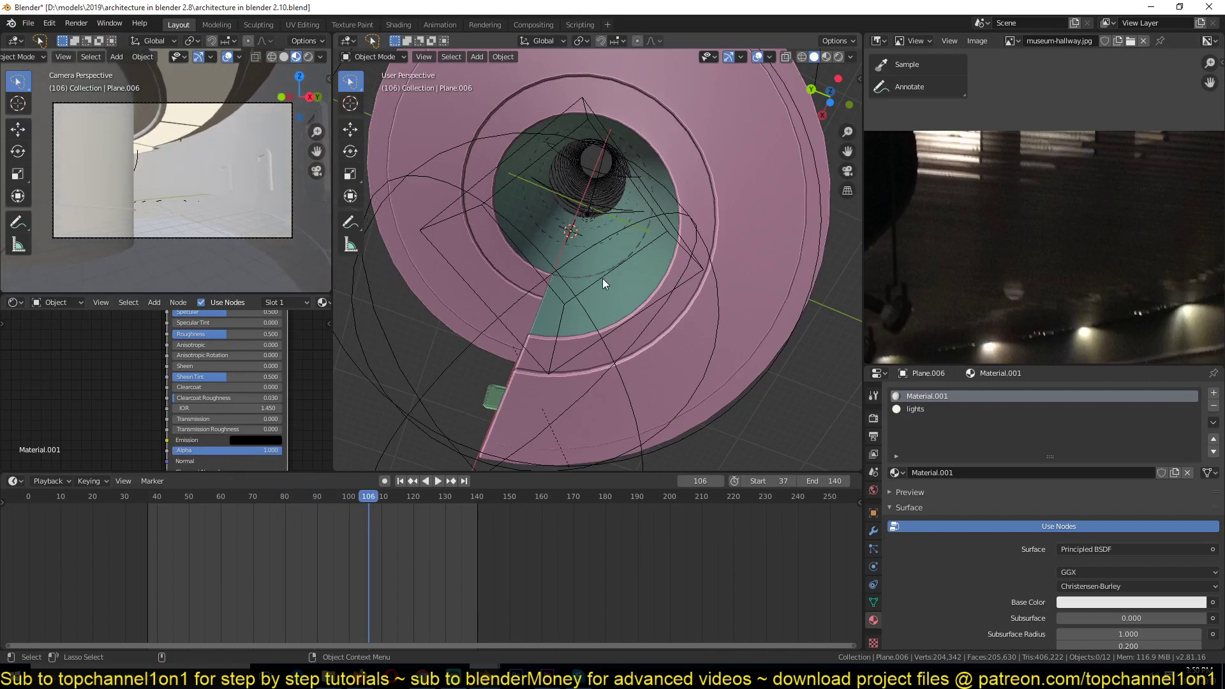
middle_click_drag(451, 197, 606, 325)
left_click(265, 241)
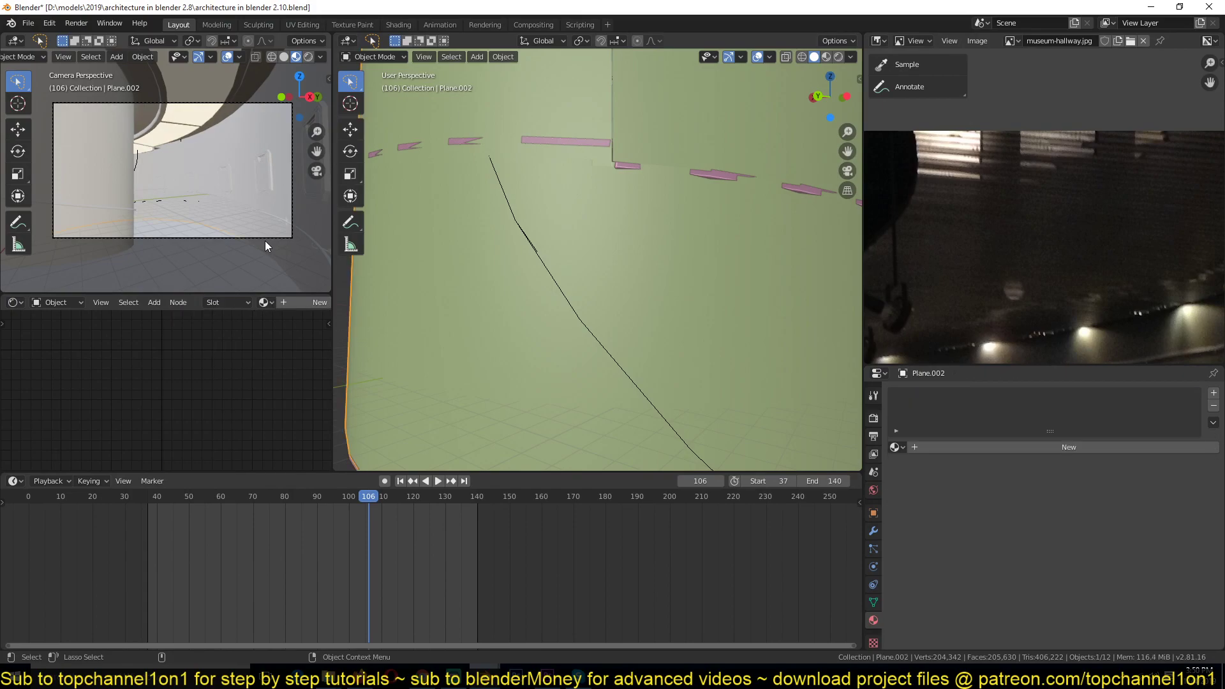
left_click_drag(373, 522, 320, 523)
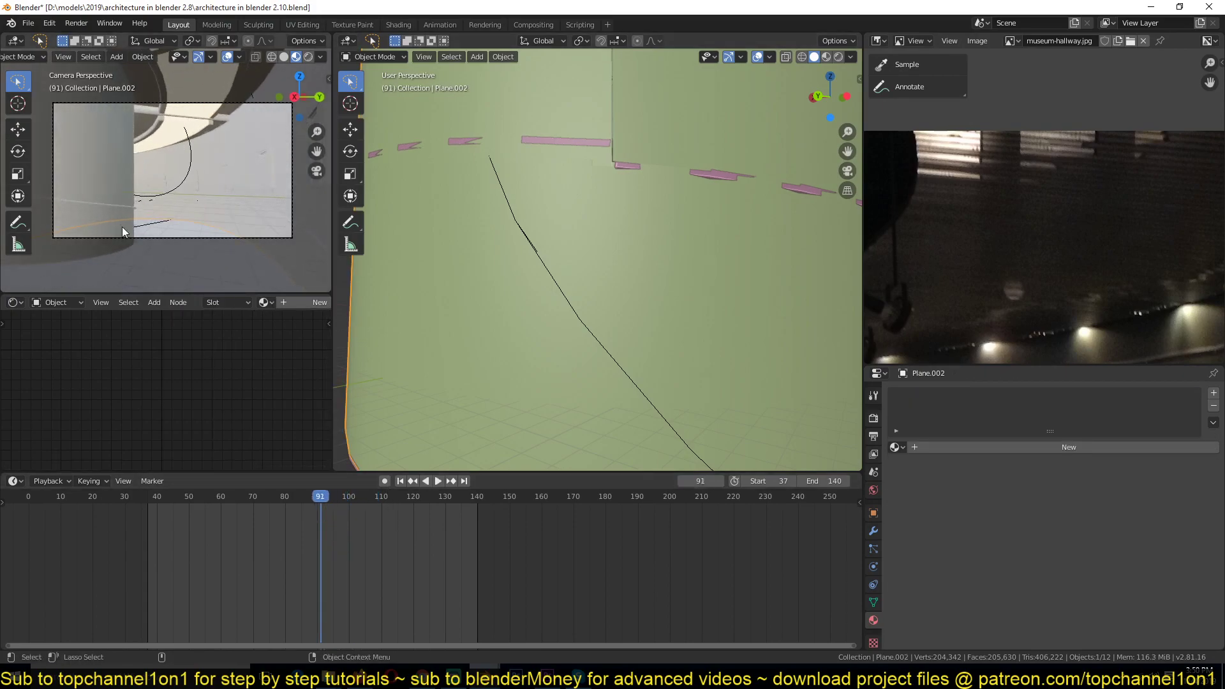
Select the camera and check its position inside the spiral in wireframe, then return to solid shading
left_click(250, 237)
key("z")
left_click(479, 254)
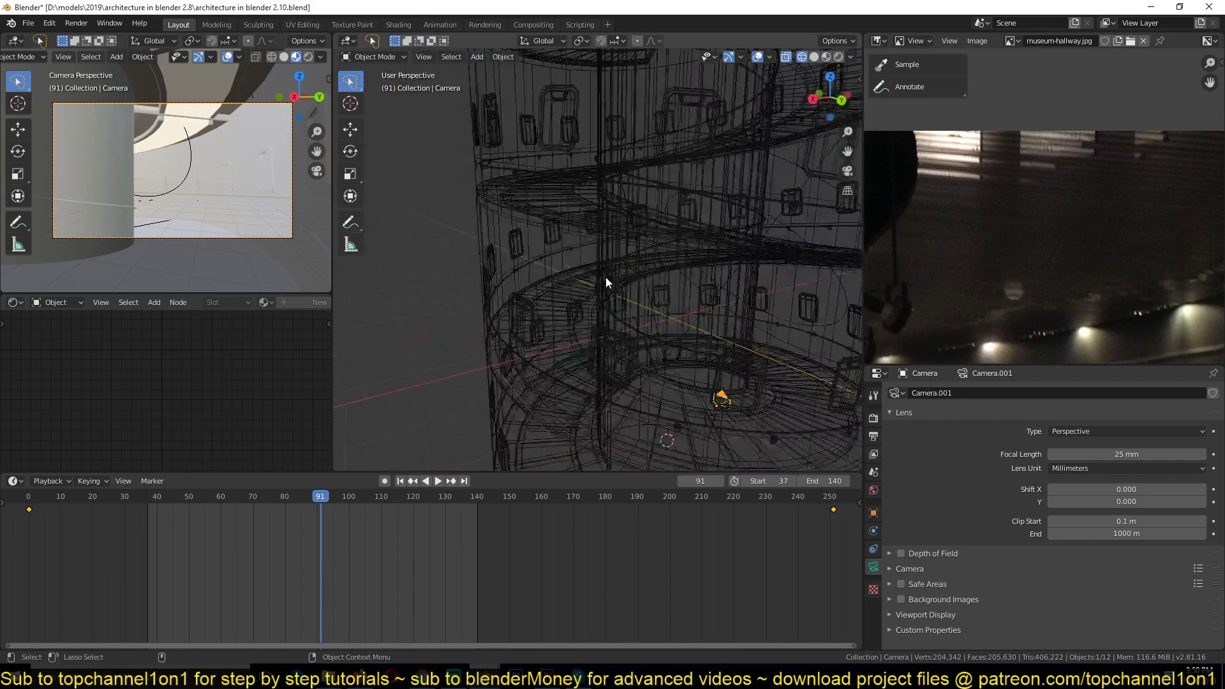
mouse_move(606, 277)
middle_mouse_down()
mouse_move(821, 275)
mouse_move(624, 208)
mouse_move(564, 213)
mouse_move(653, 226)
middle_mouse_up()
scroll(652, 225, "down", 5)
key("z")
left_click(746, 254)
Delete the cylindrical outer wall surrounding the spiral floor
middle_click_drag(746, 255, 664, 243)
left_click(664, 243)
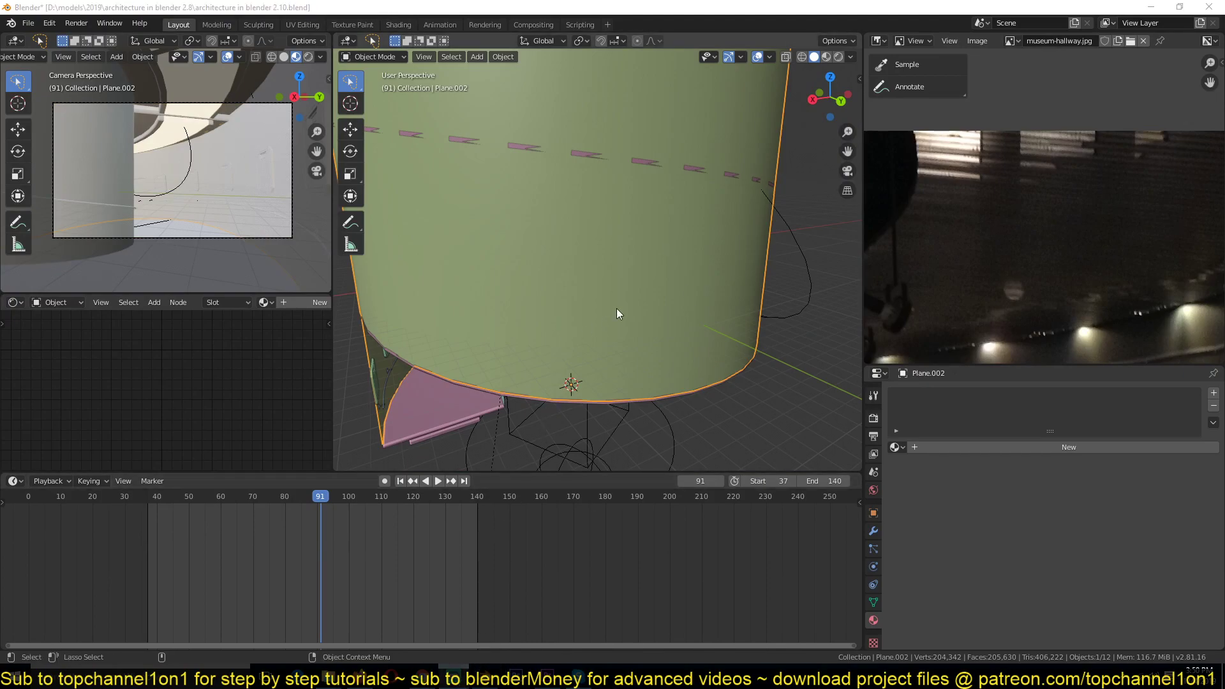
key("Delete")
Set the spiral floor's Array modifier relative Z offset to 0.960 and save the file
middle_click_drag(599, 330, 538, 340)
left_click(560, 267)
middle_click_drag(560, 267, 596, 246)
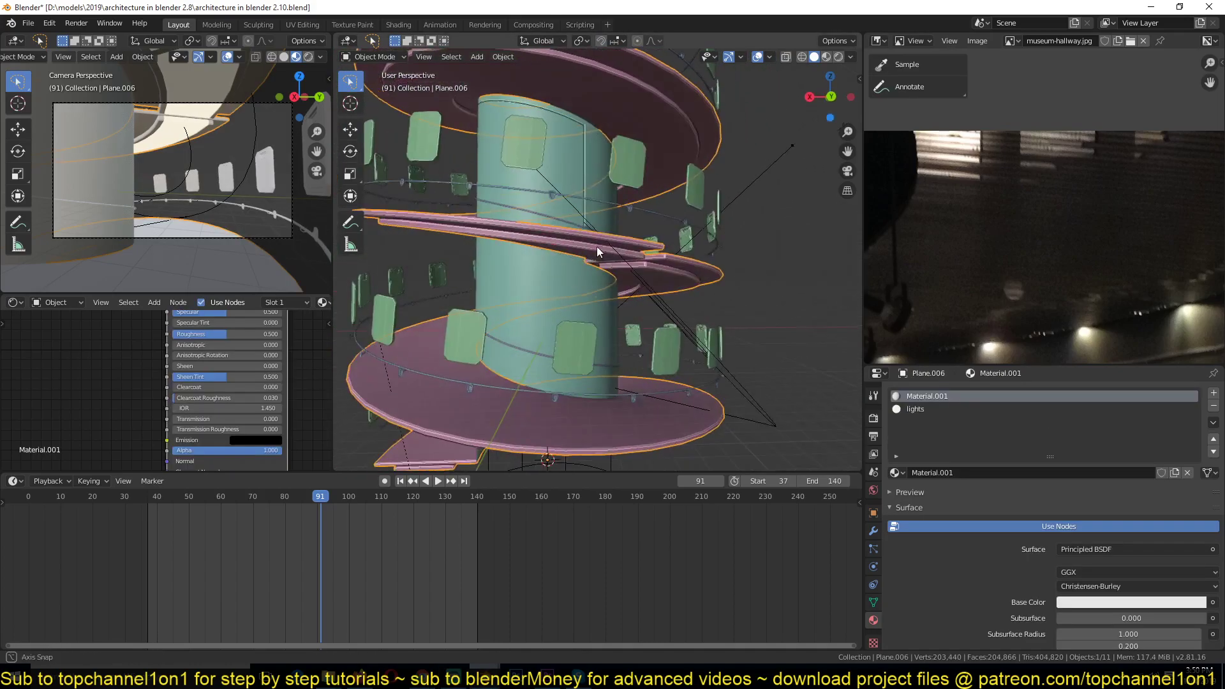
left_click(874, 531)
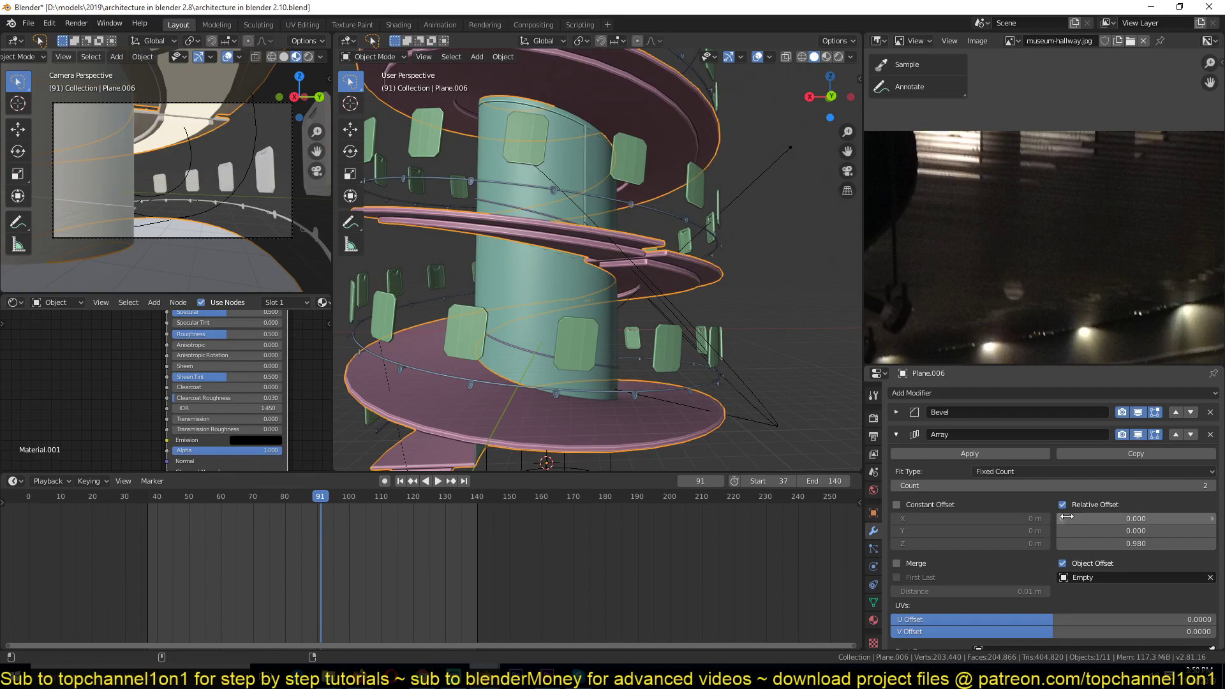
left_click_drag(1136, 543, 1131, 544)
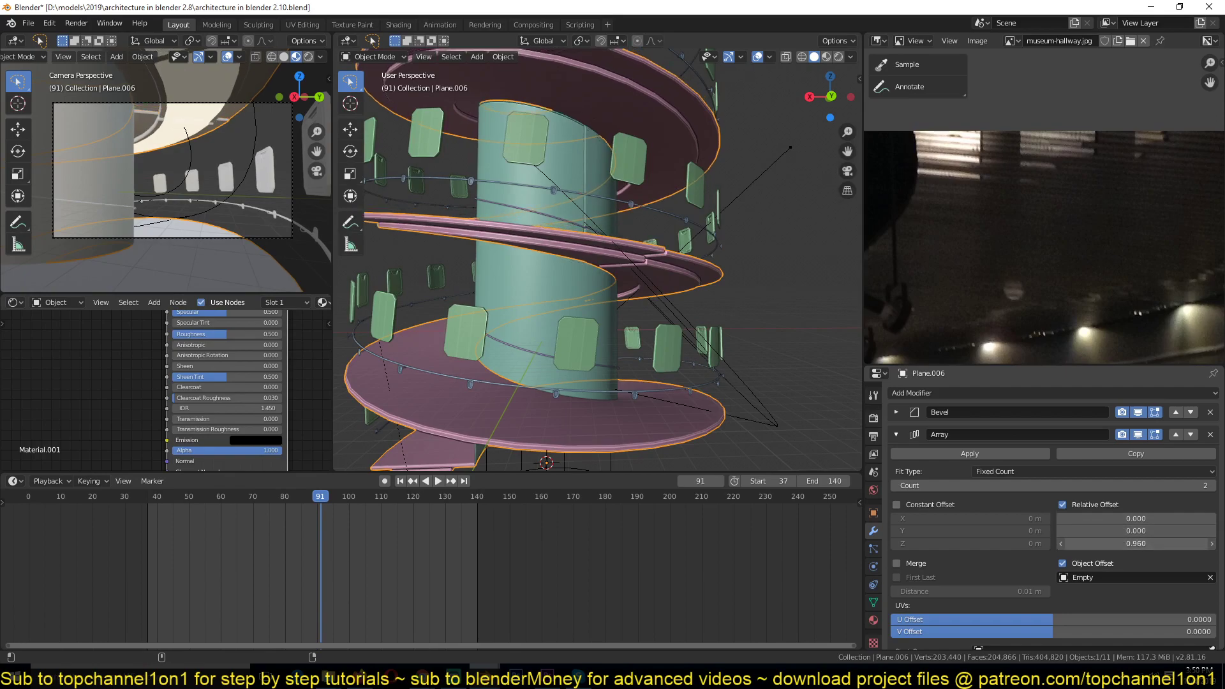
left_click(711, 309)
key("ctrl+s")
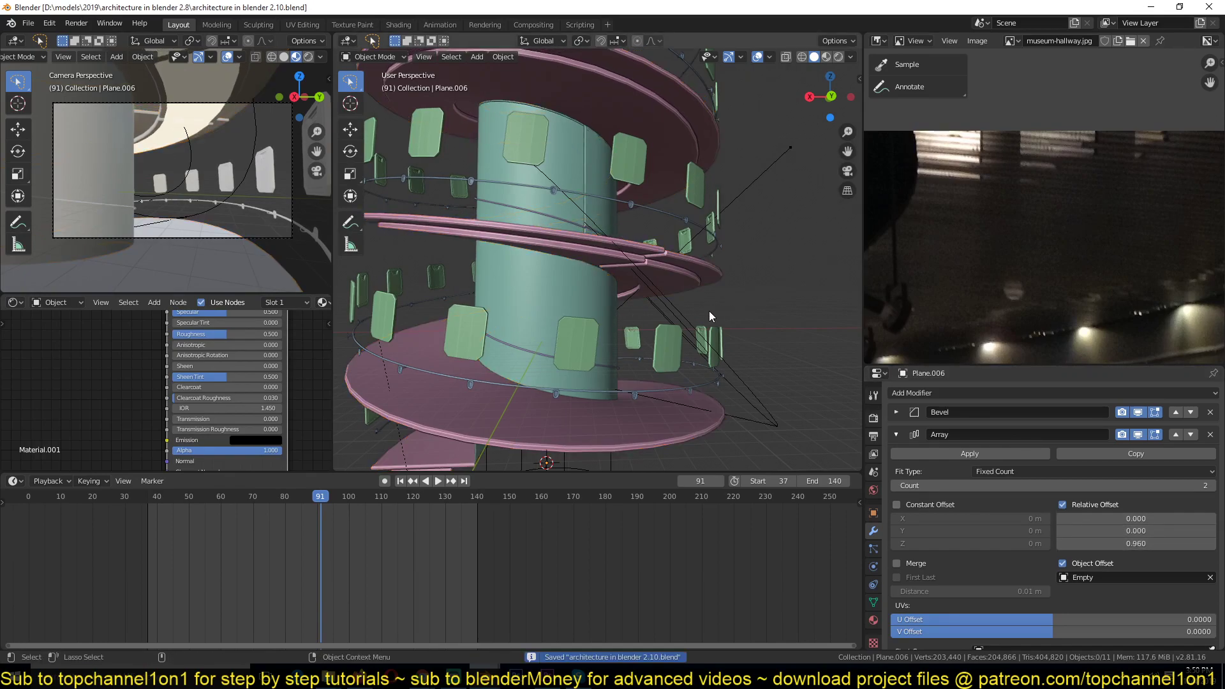
Play the animation to review the hallway from the camera, stop playback and save the file
middle_click_drag(710, 312, 665, 309)
key("space")
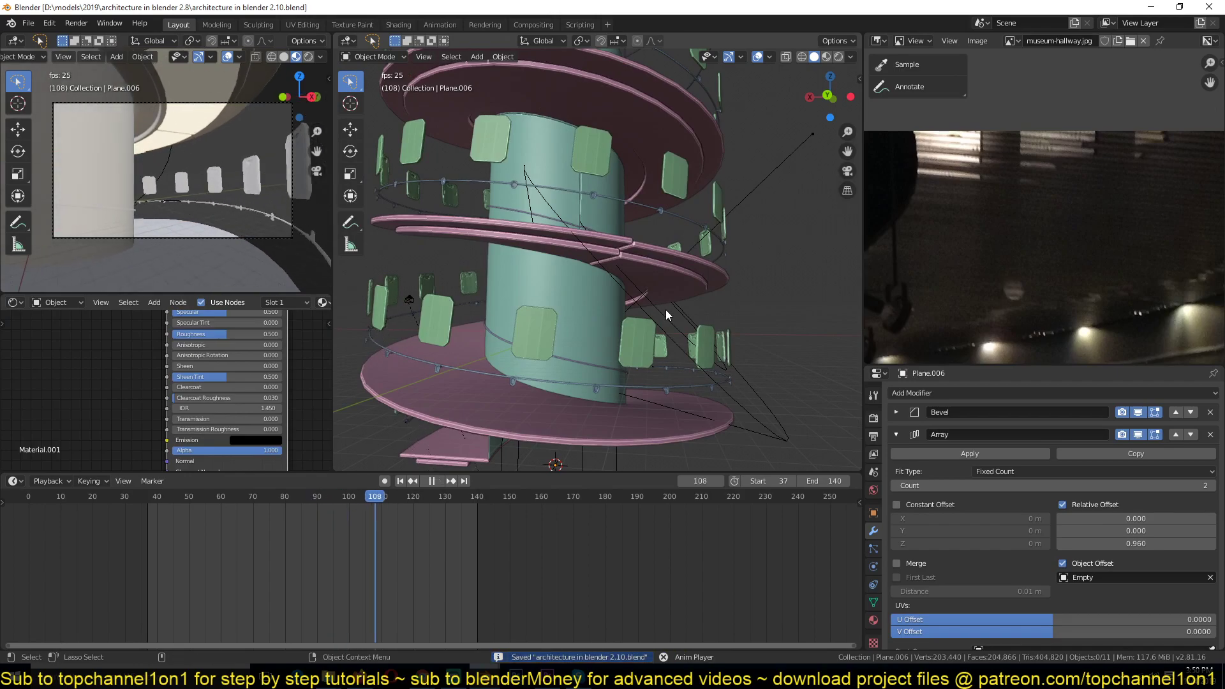
middle_click_drag(659, 316, 642, 348)
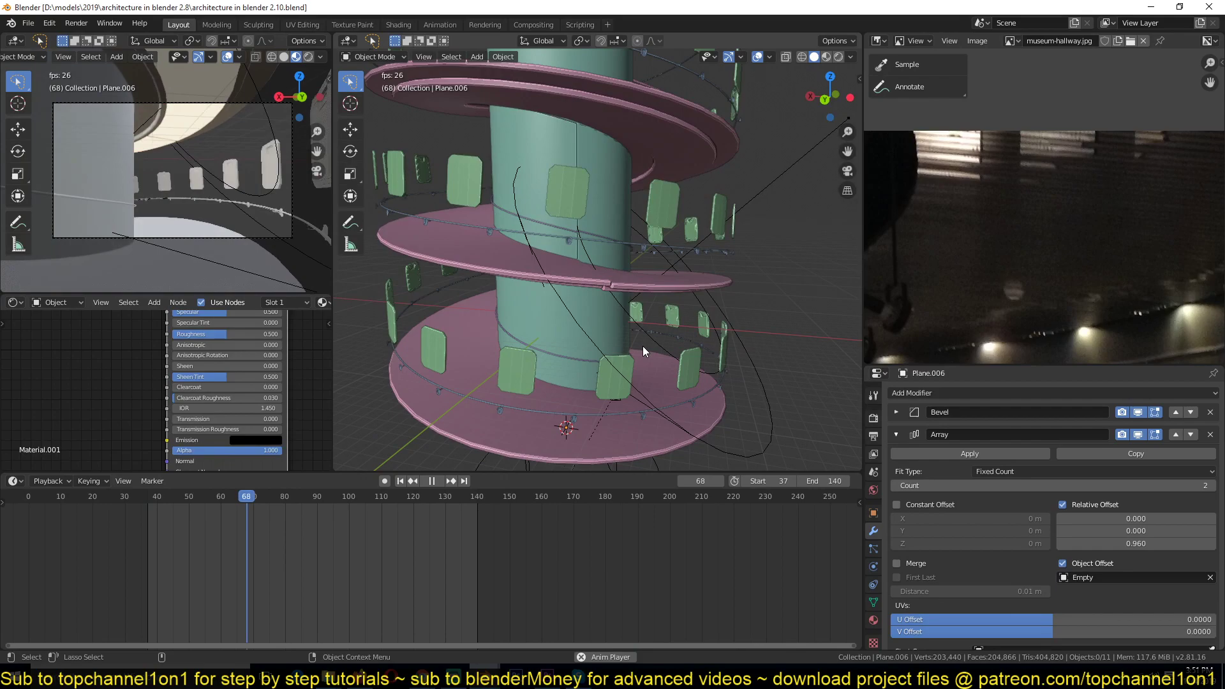
key("space")
key("ctrl+s")
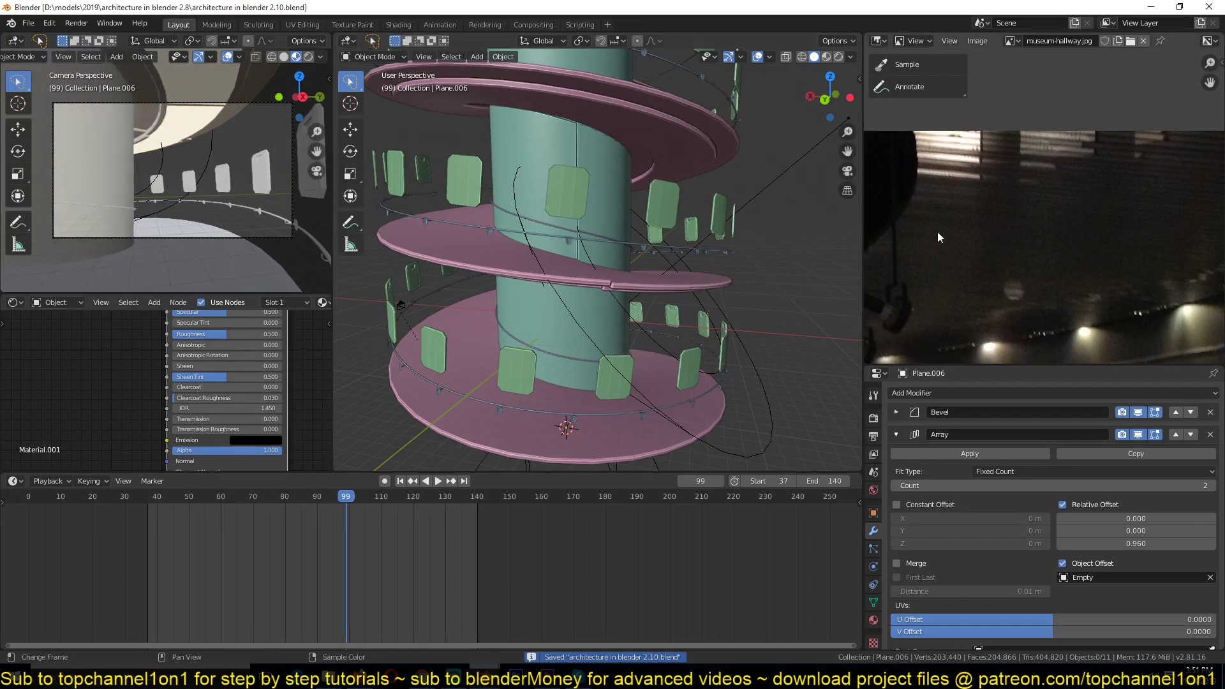
Examine the museum hallway reference image from its ceiling lights down to the display panels, handrail and floor
scroll(984, 231, "down", 2)
middle_click_drag(984, 231, 994, 197)
middle_click_drag(957, 254, 957, 222)
middle_click_drag(464, 329, 511, 289, "shift")
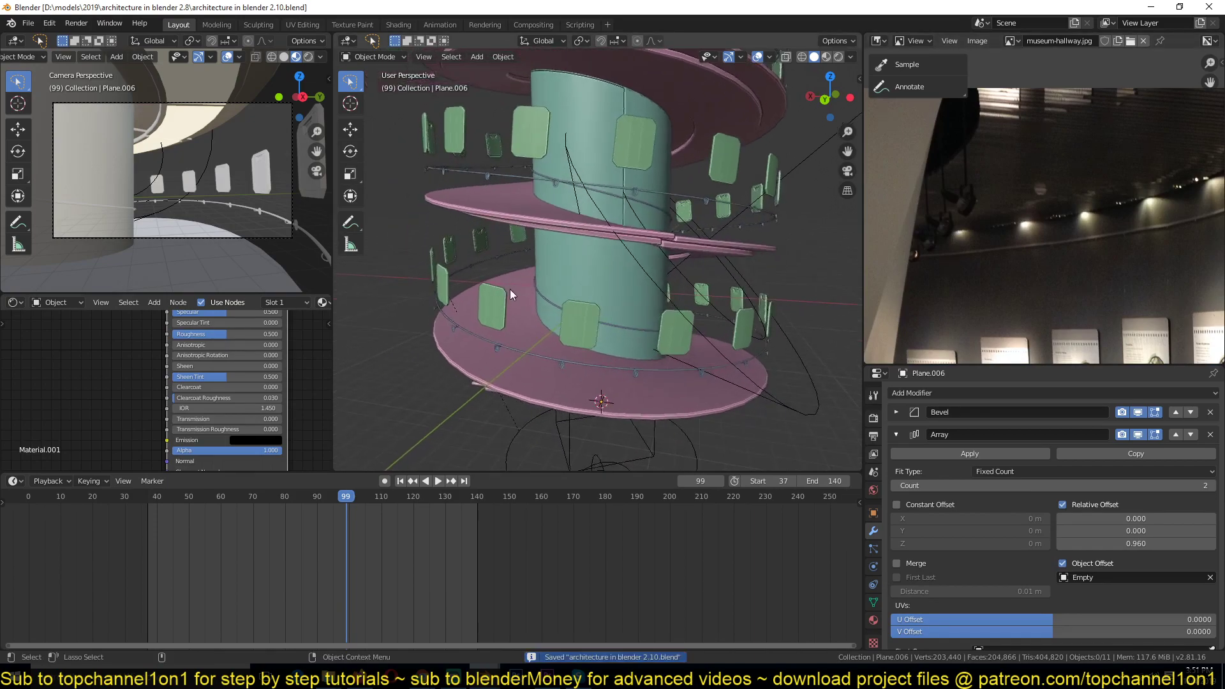
middle_click_drag(586, 401, 604, 361, "shift")
middle_click_drag(1001, 249, 1027, 139)
middle_click_drag(1016, 351, 1026, 265)
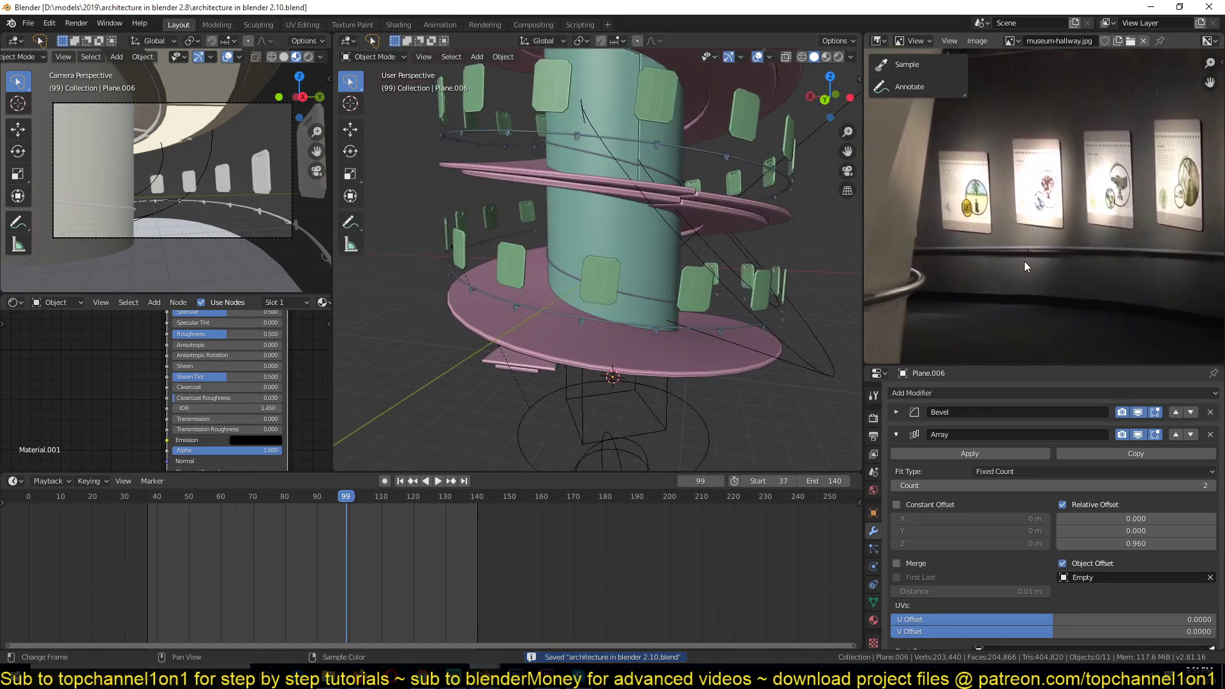
middle_click_drag(1017, 321, 1021, 257)
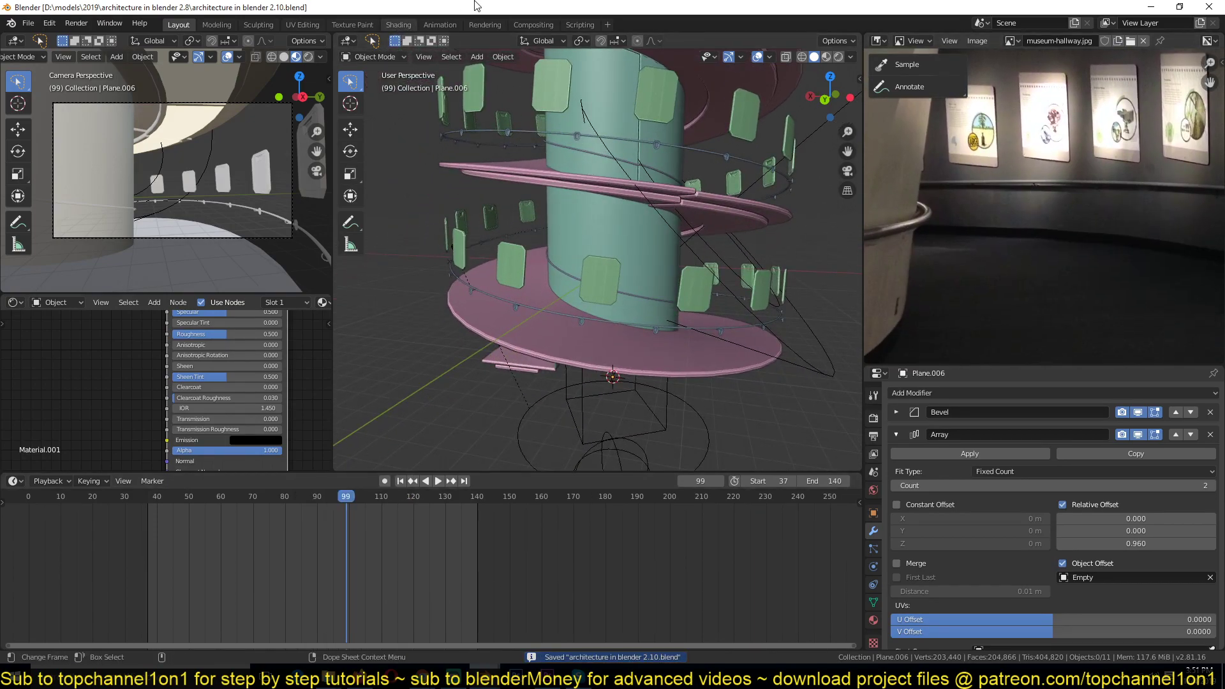
Switch to Firefox and search Google Images for "carpet texture" in a new tab
mouse_move(362, 678)
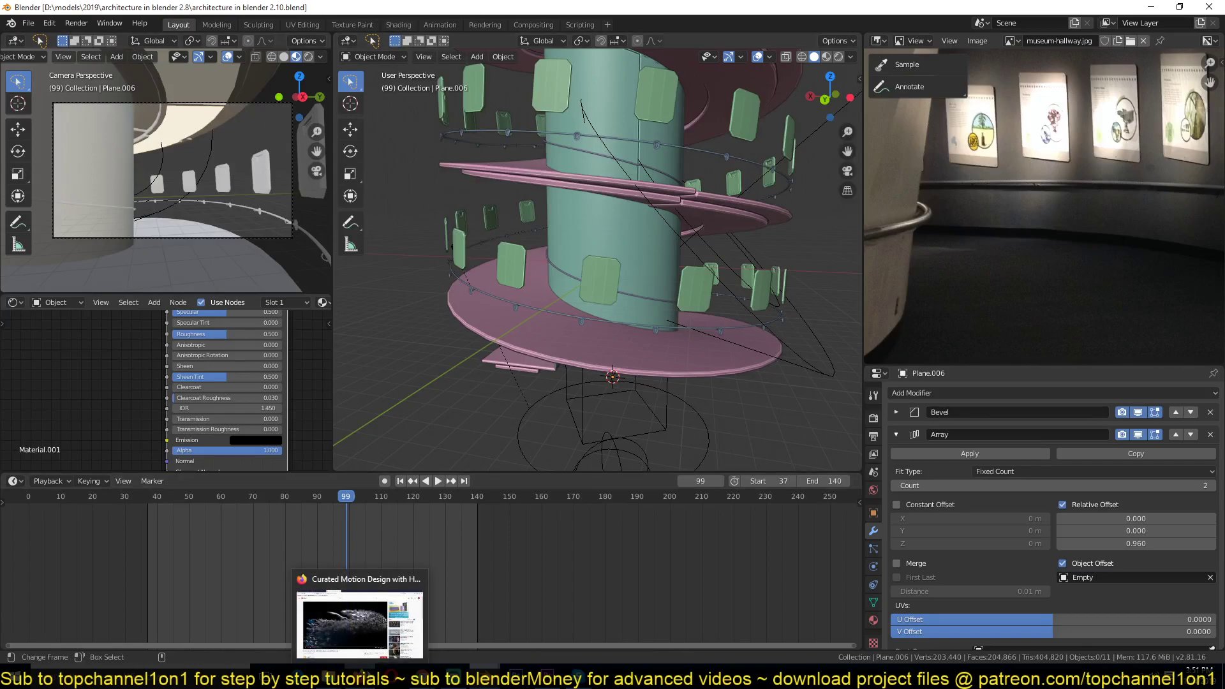
left_click(379, 651)
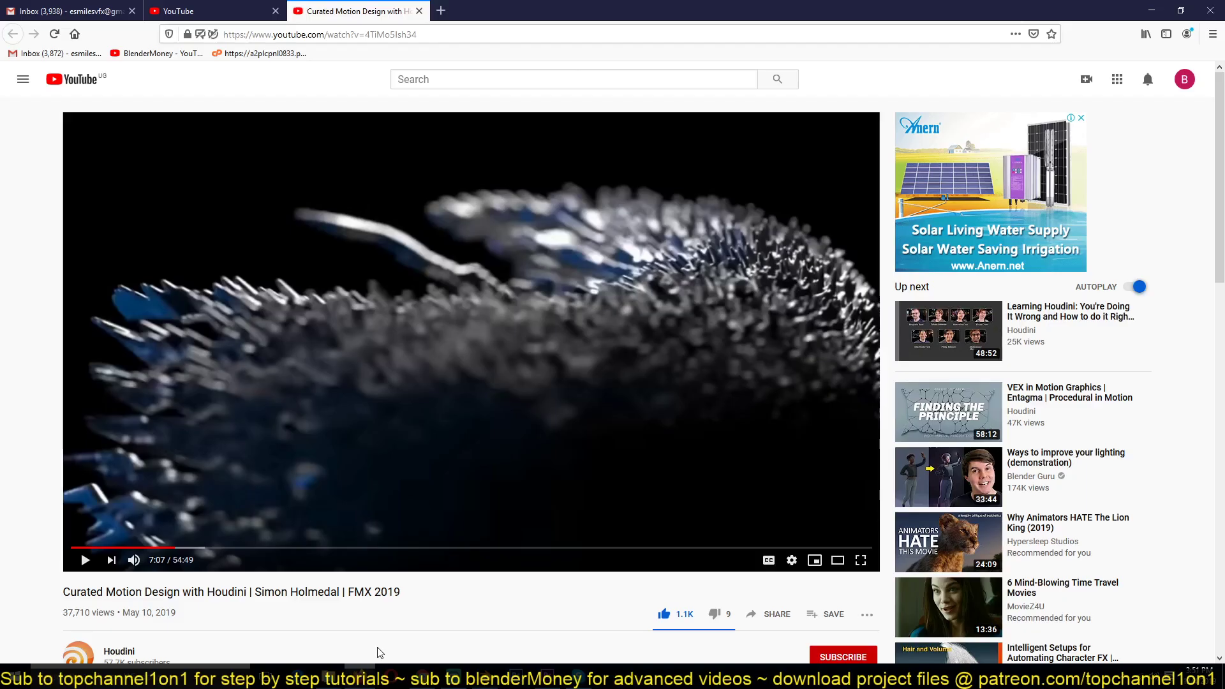
left_click(441, 11)
type("carpet texture")
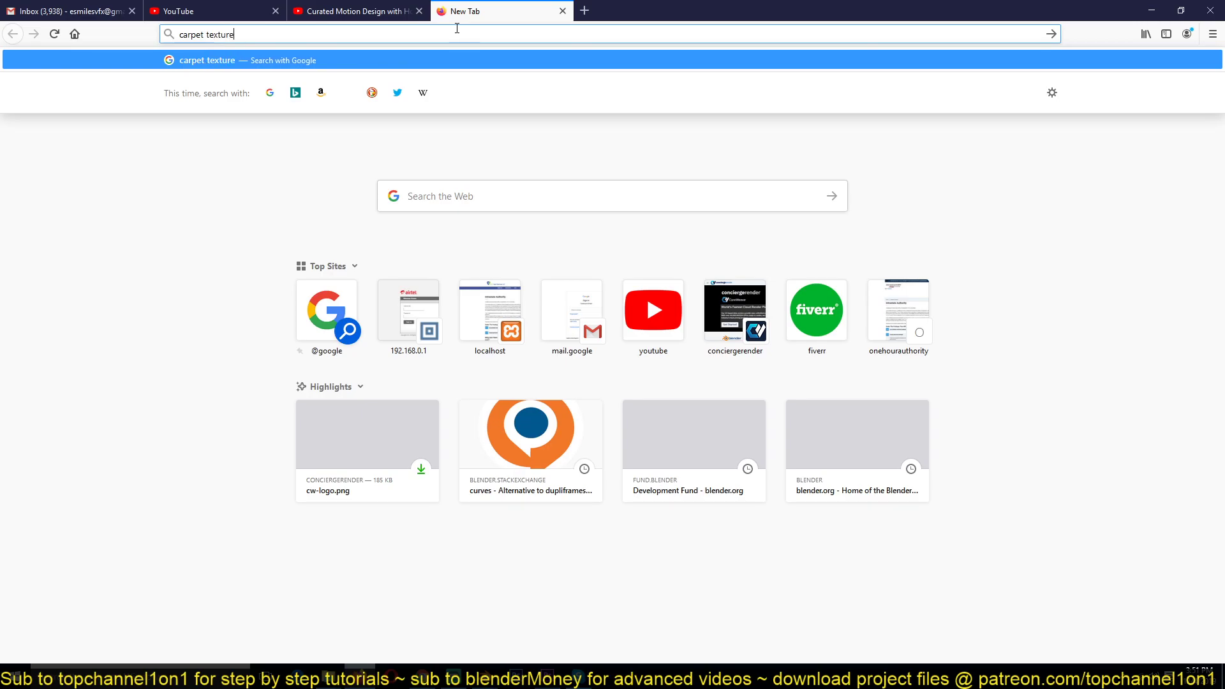
key("Return")
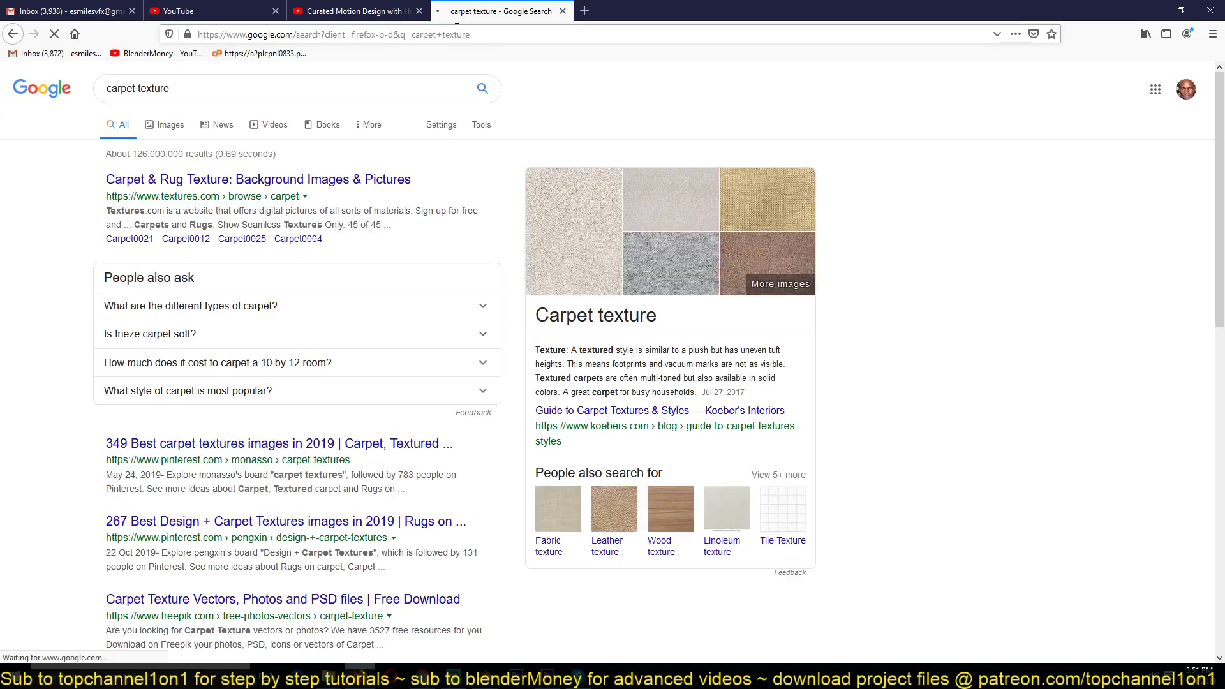
left_click(169, 130)
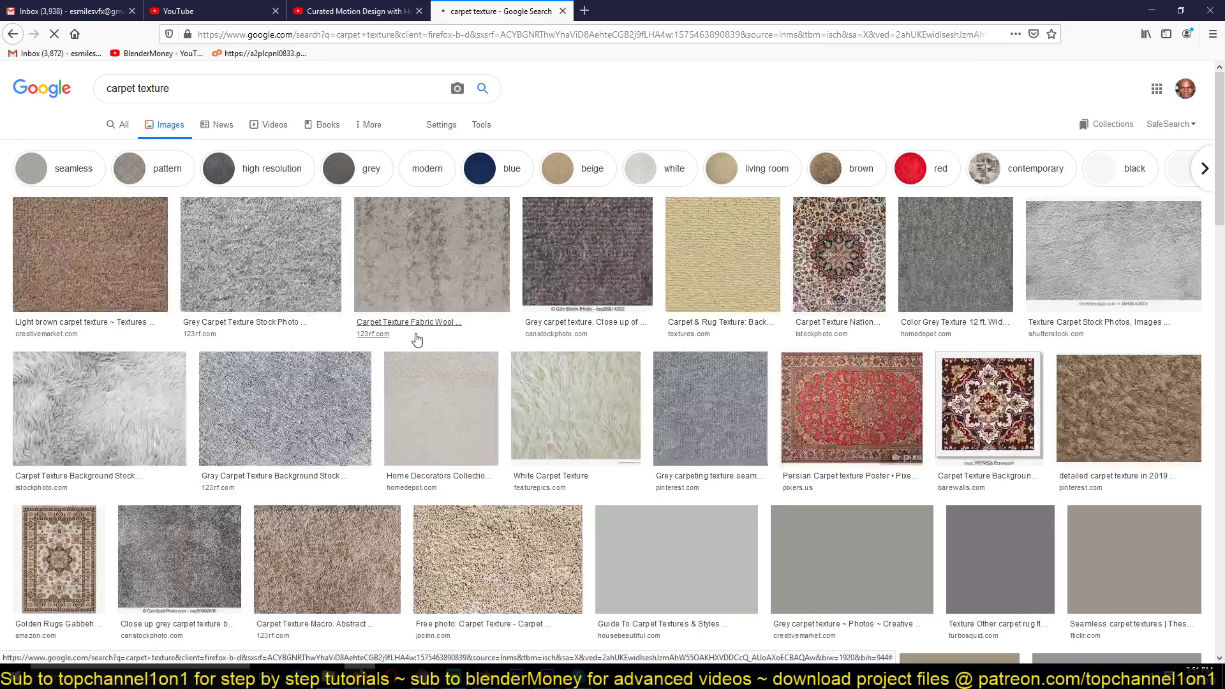
Look through the carpet texture results and refine the image search to "carpet texture tileable"
scroll(415, 370, "down", 3)
scroll(407, 408, "up", 3)
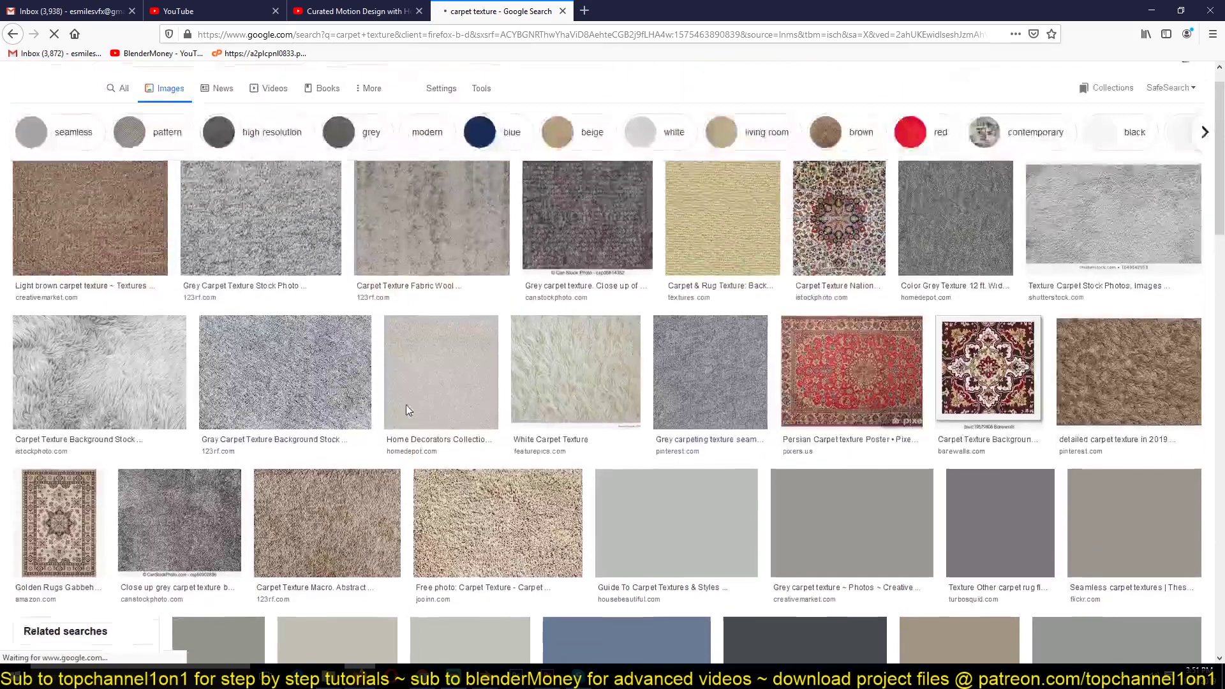
scroll(407, 412, "down", 2)
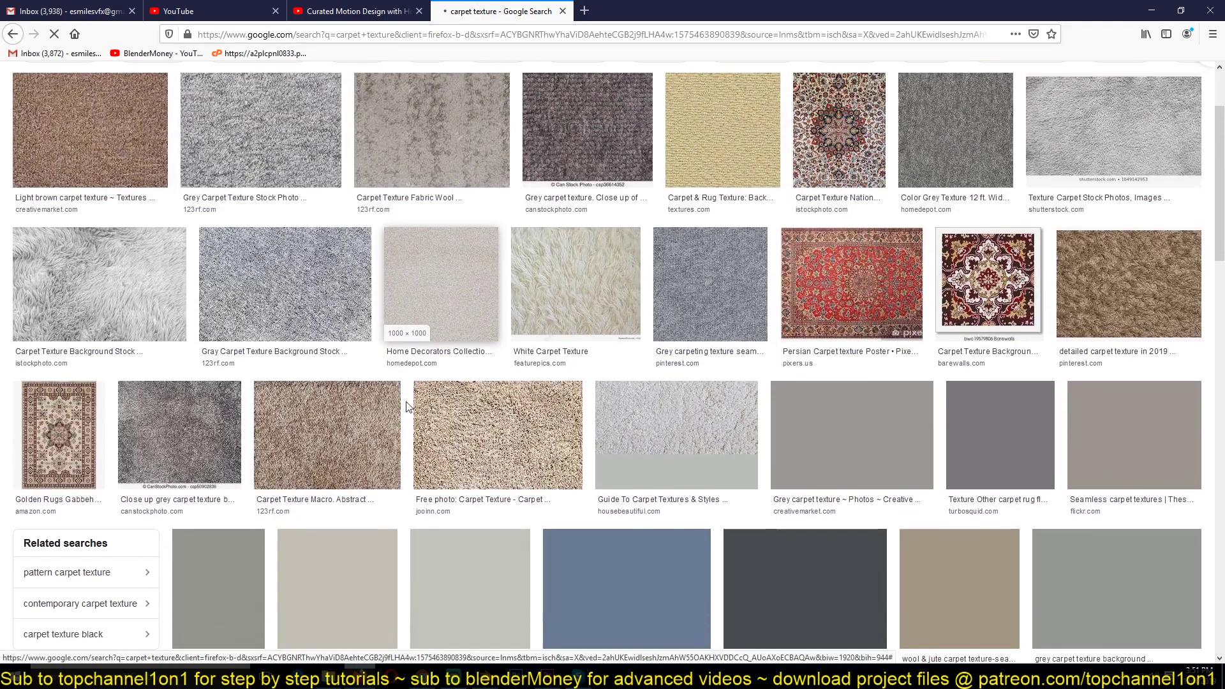
scroll(407, 412, "up", 2)
type("t texture t")
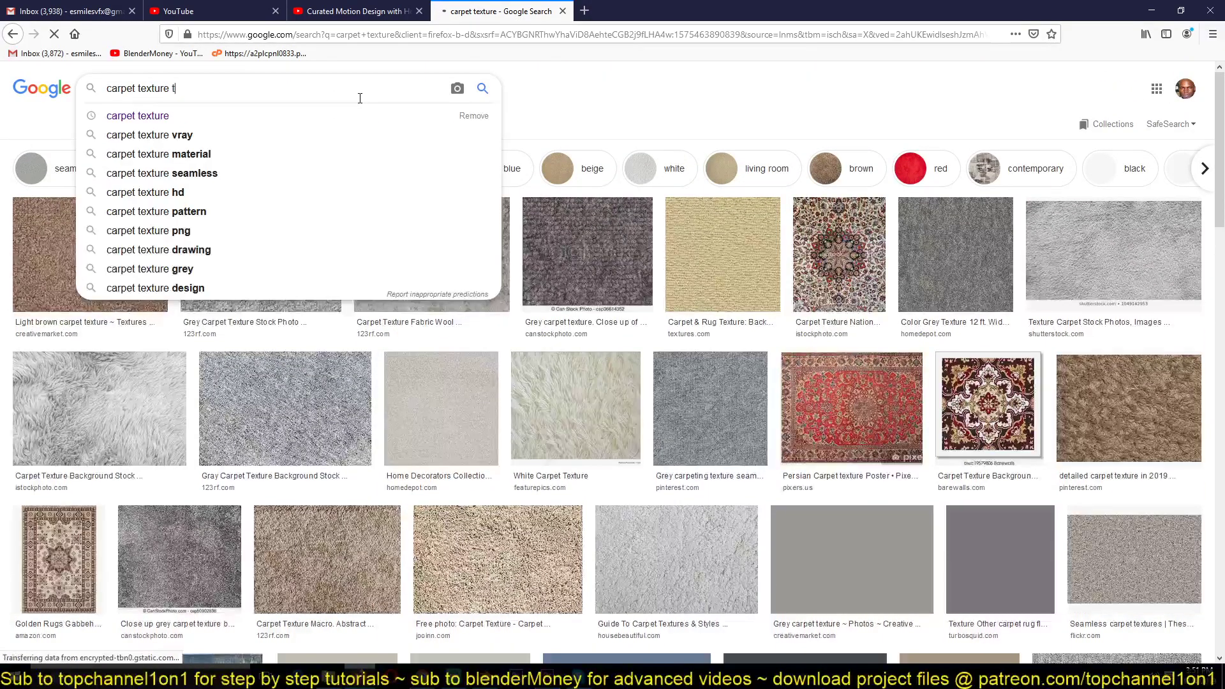
type("ila")
key("BackSpace")
type("e")
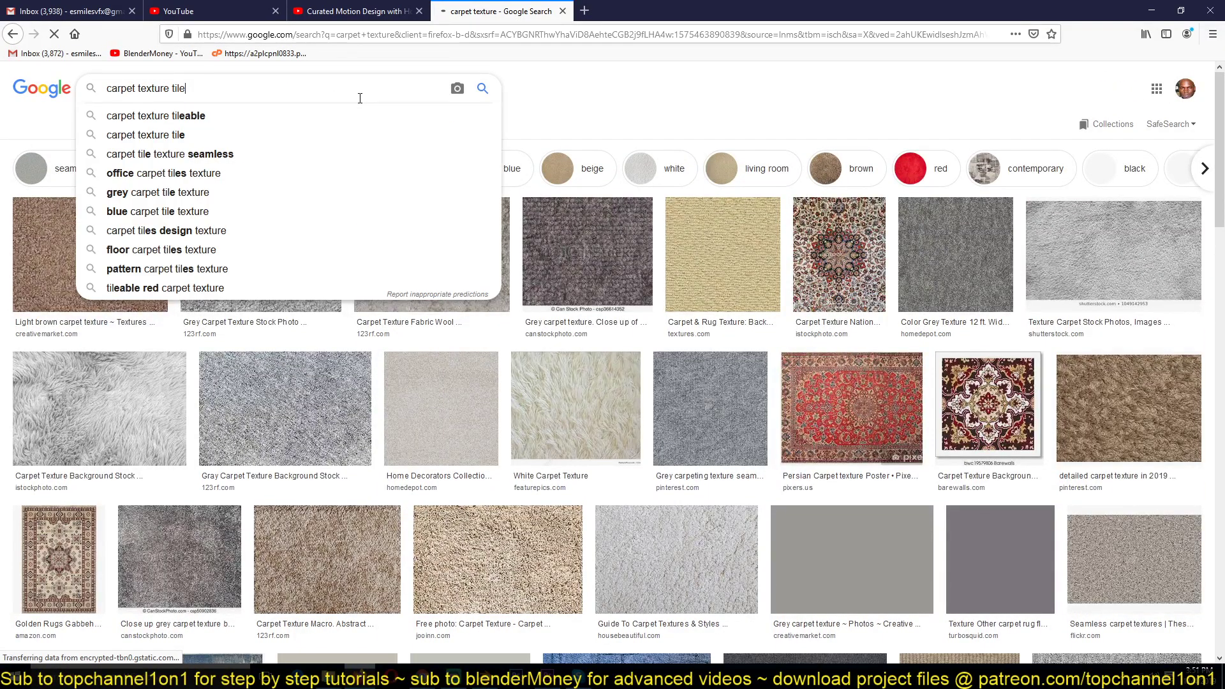
type("a")
key("BackSpace")
type("abl")
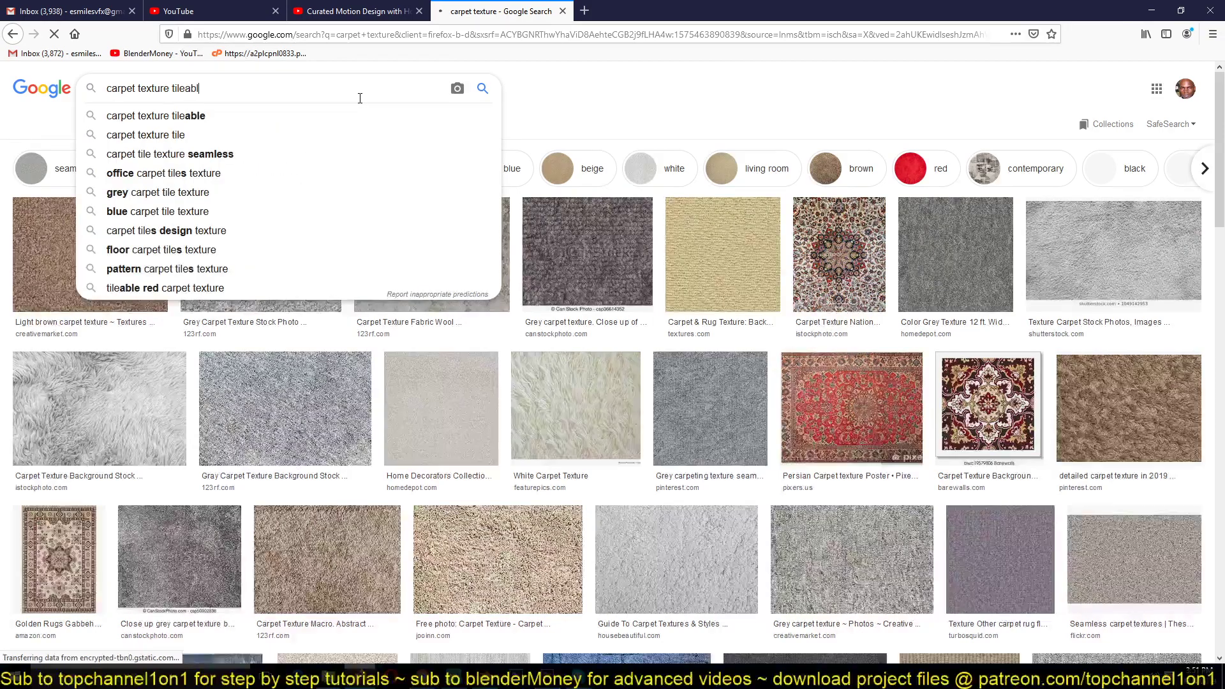
type("e")
key("Return")
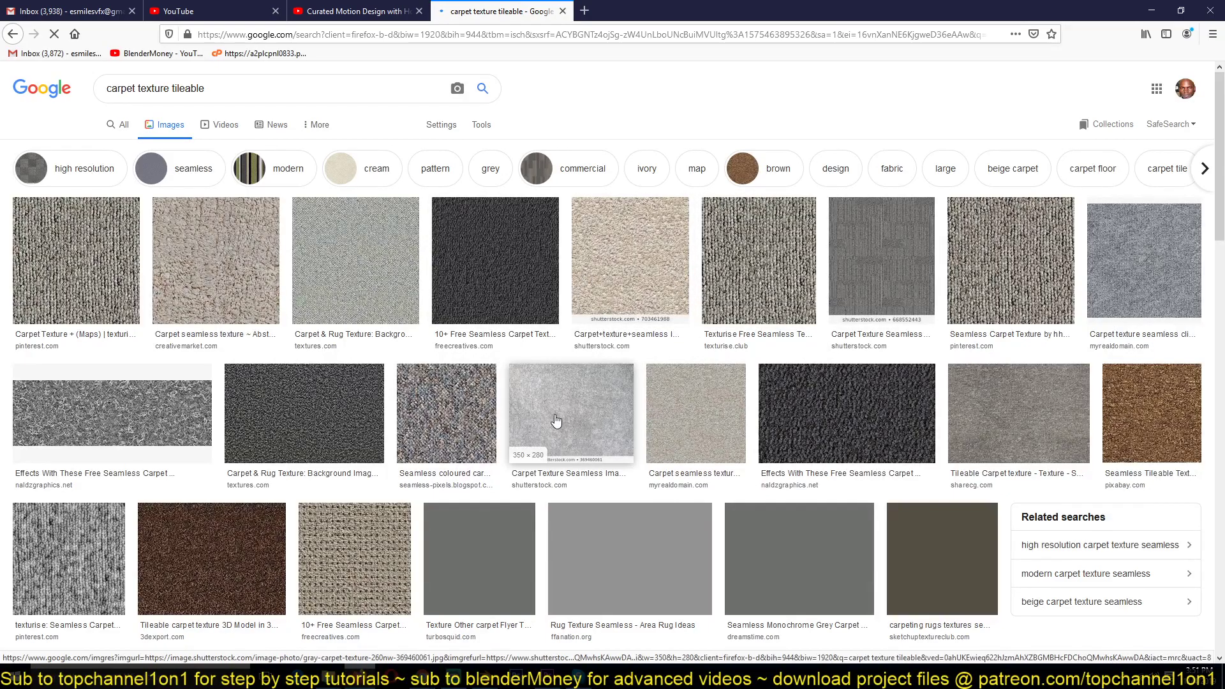
Open the dark brown 3DExport carpet and the grey Pinterest loop carpet from the image results in new tabs
scroll(412, 454, "down", 3)
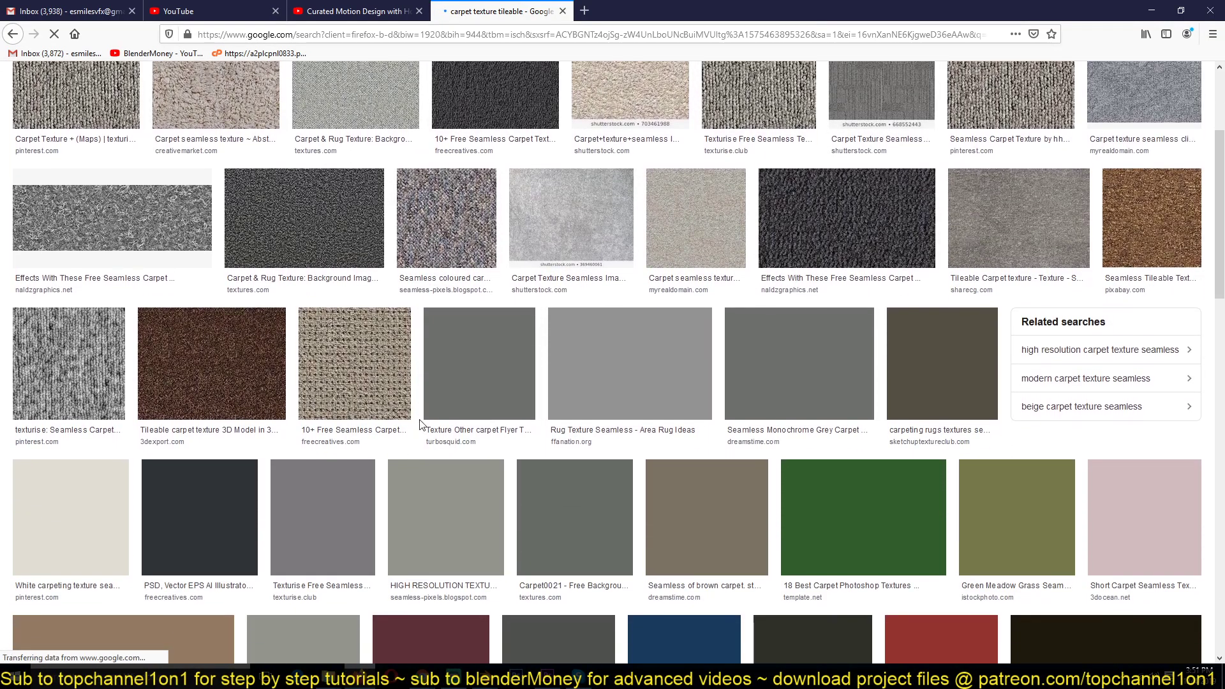
scroll(421, 413, "down", 5)
scroll(421, 412, "up", 5)
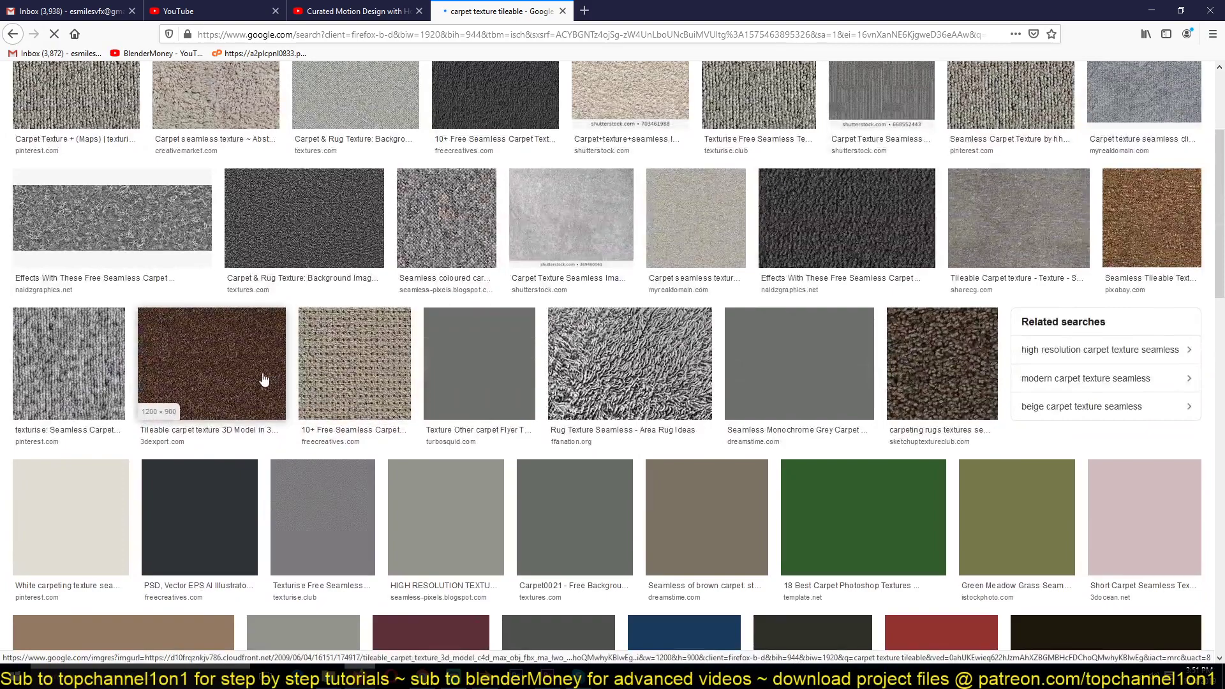
scroll(269, 357, "up", 1)
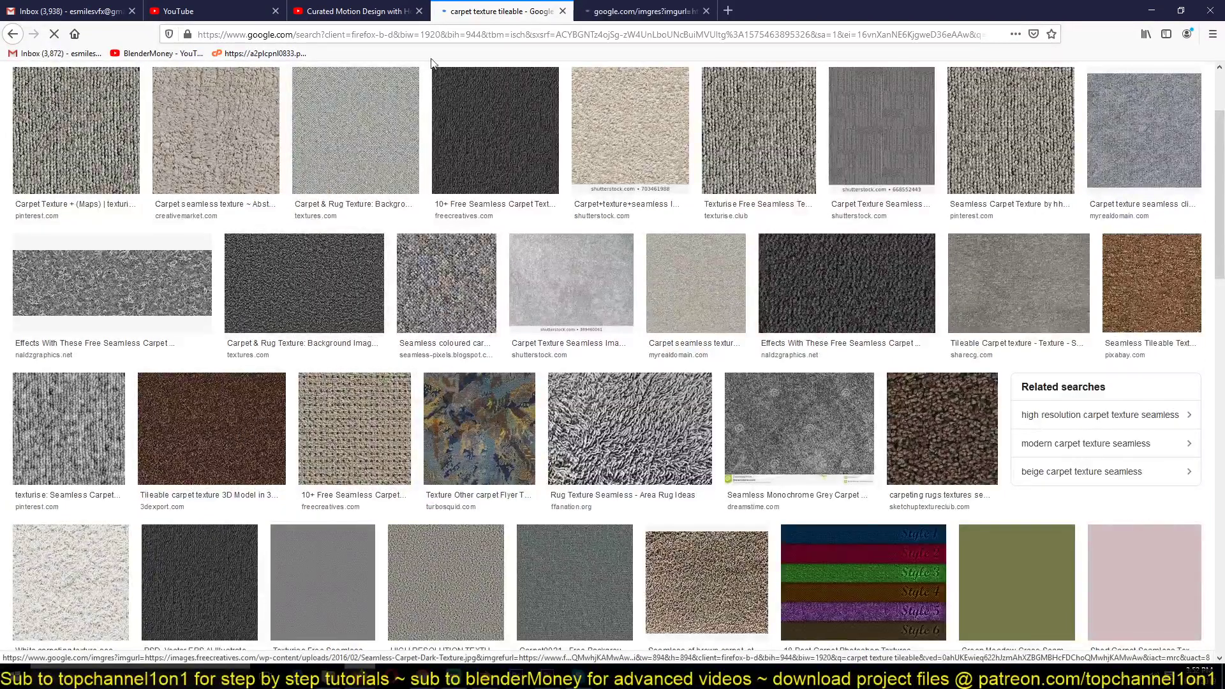
scroll(125, 229, "up", 2)
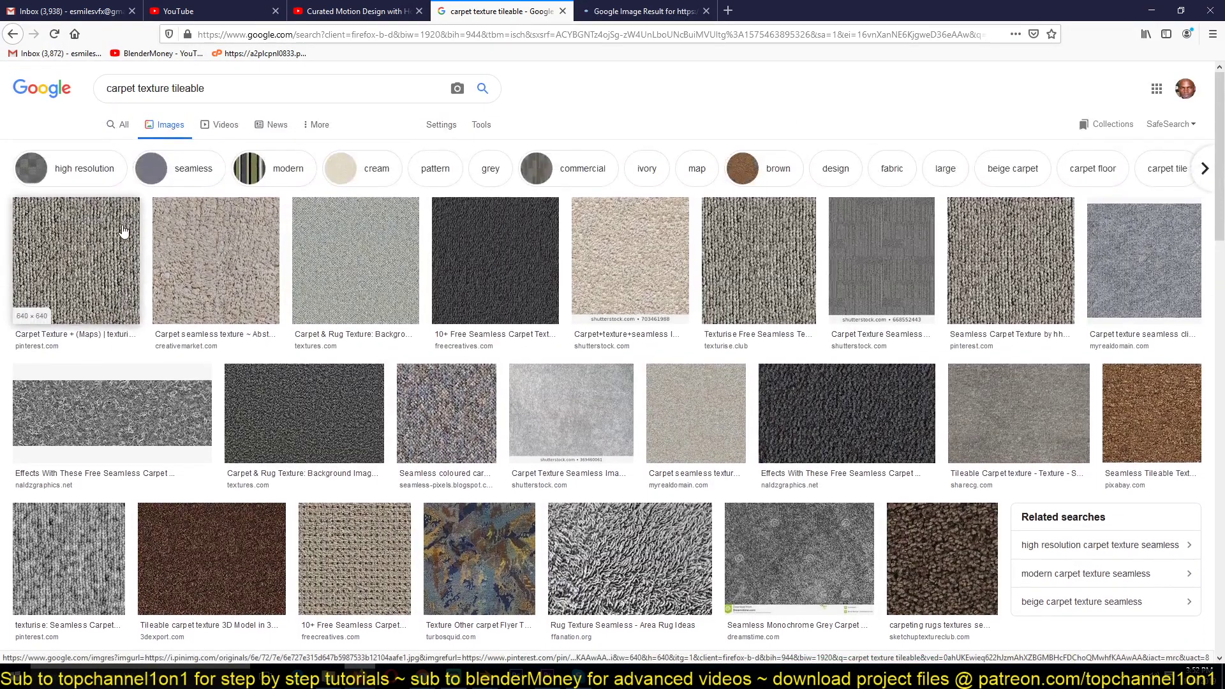
middle_click(71, 274)
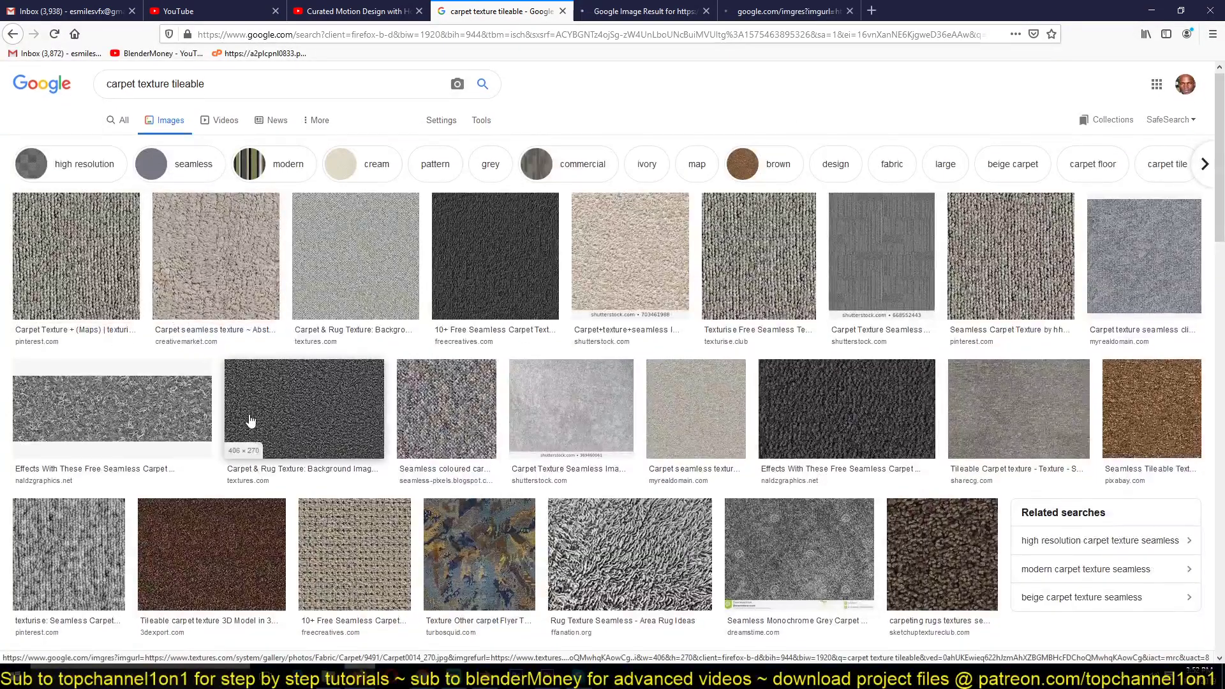
Find the red carpet with gold flowers further down the results and open its image and its allfreedesigns.com source page
scroll(243, 409, "down", 2)
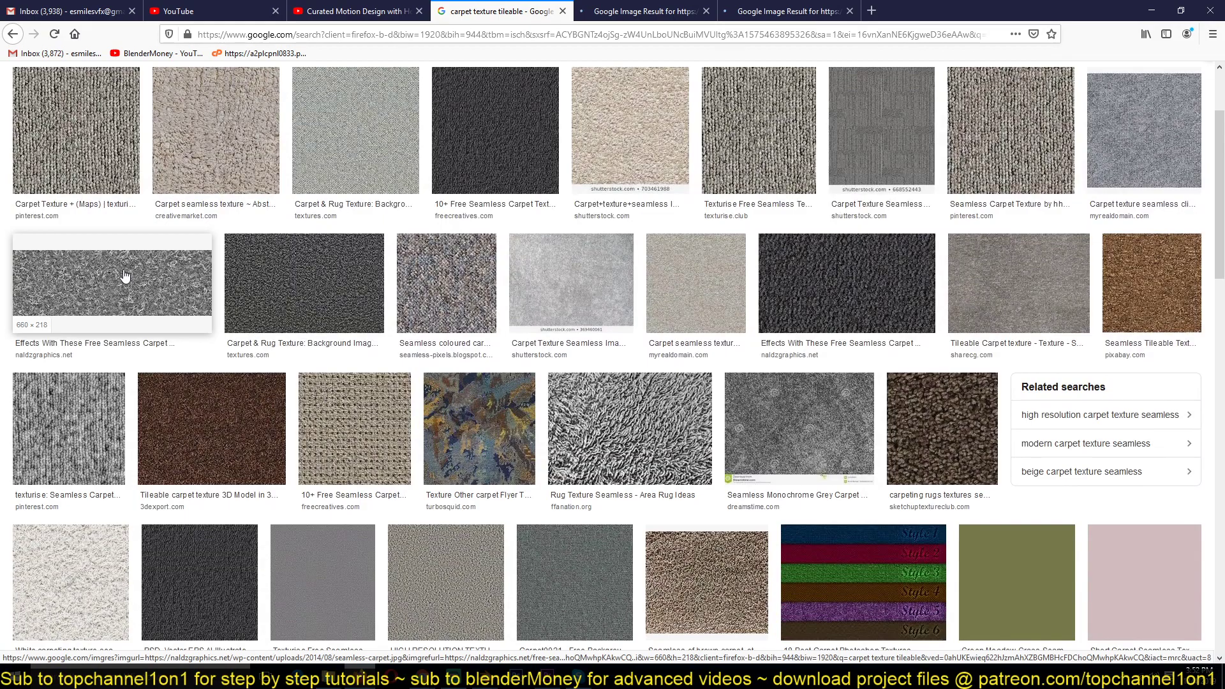
scroll(693, 297, "down", 5)
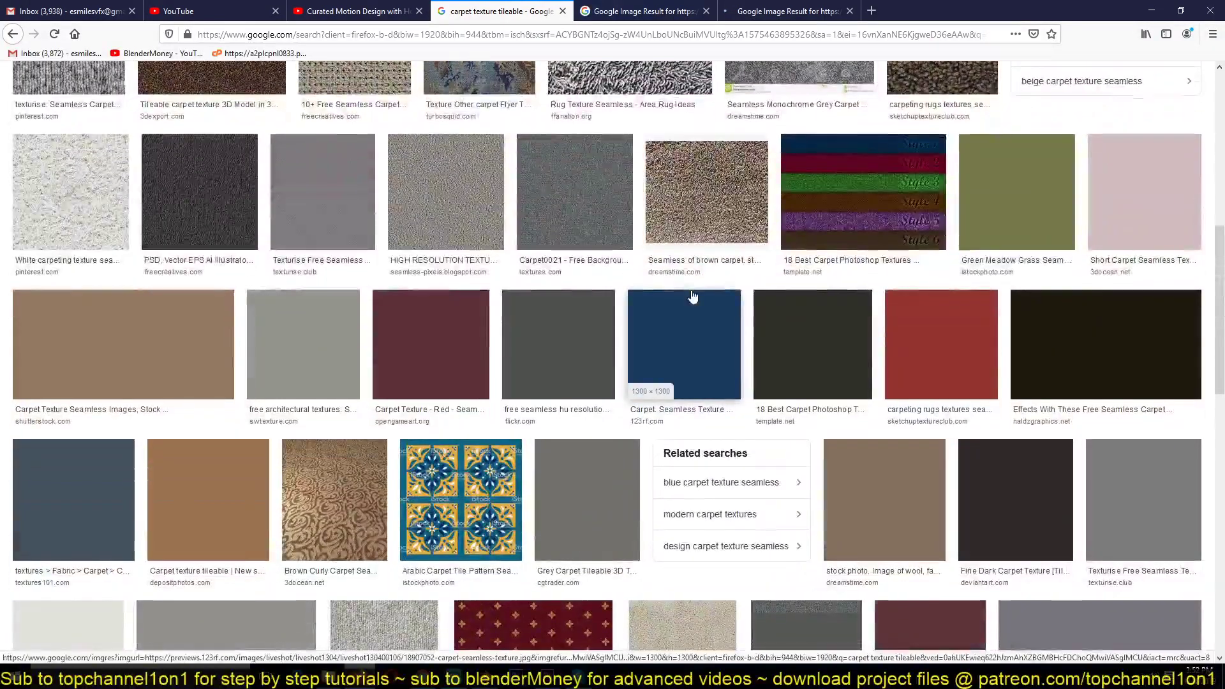
scroll(693, 297, "up", 1)
scroll(693, 297, "down", 5)
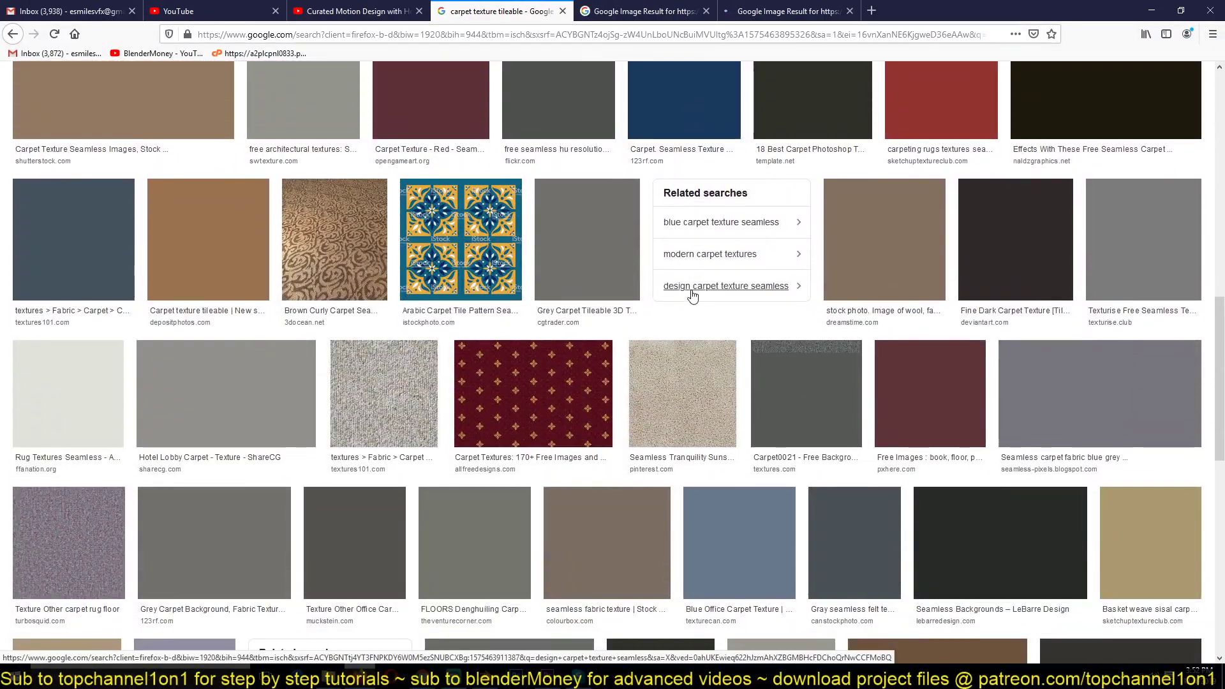
middle_click(542, 406)
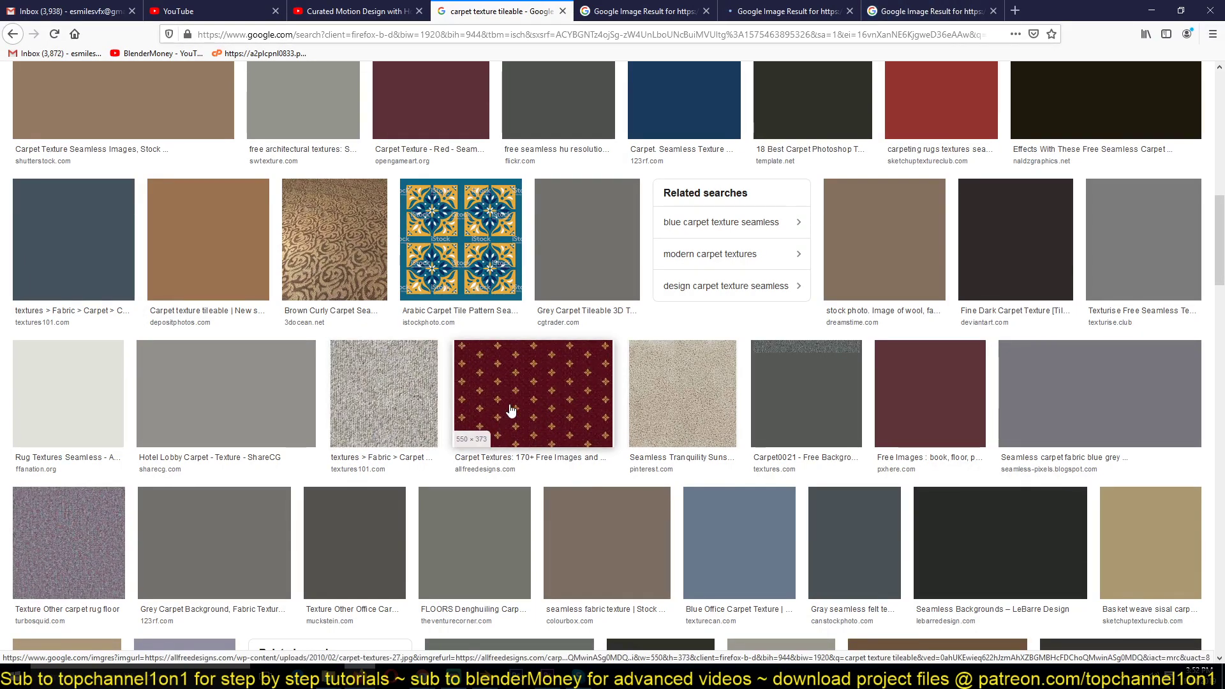
left_click(532, 379)
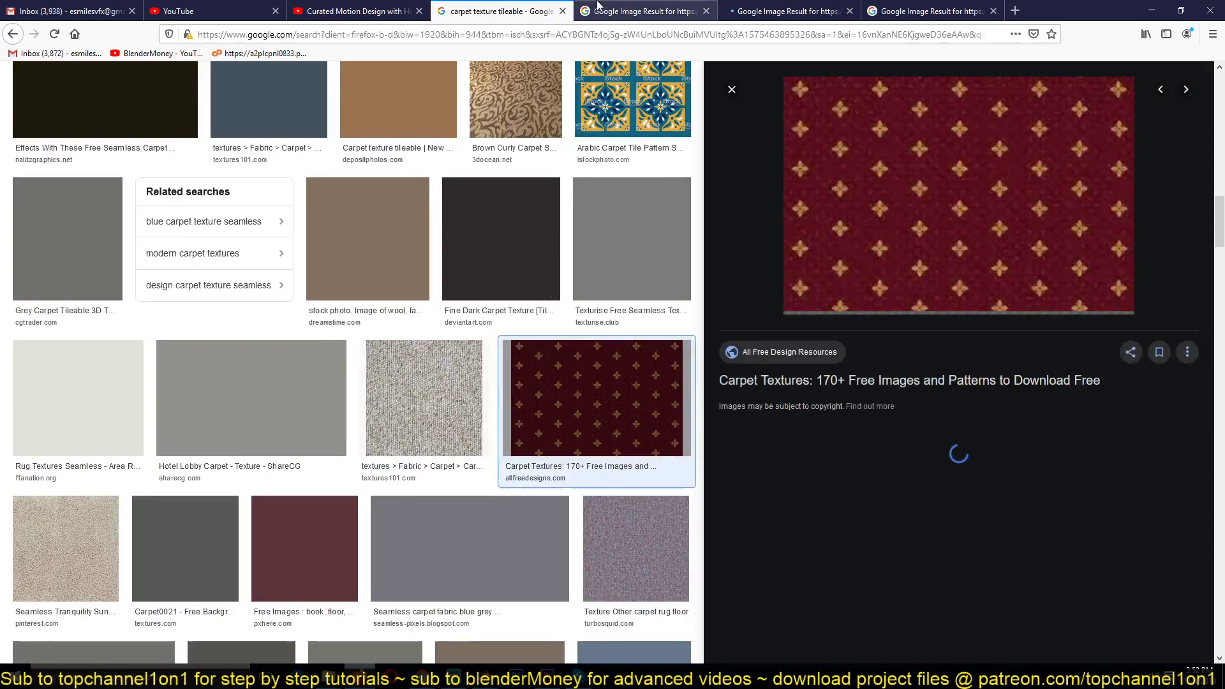
left_click(917, 281)
left_click(510, 5)
Save the dark brown tileable carpet image to the textures folder and close its tab
left_click(574, 11)
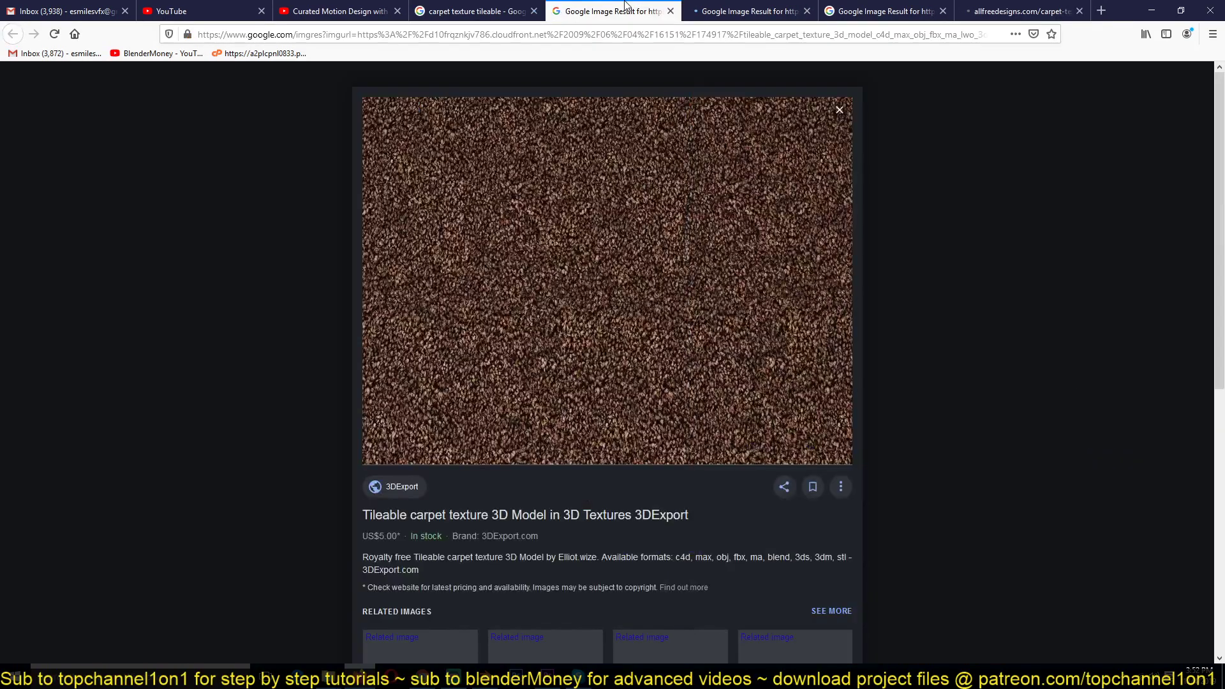
right_click(607, 270)
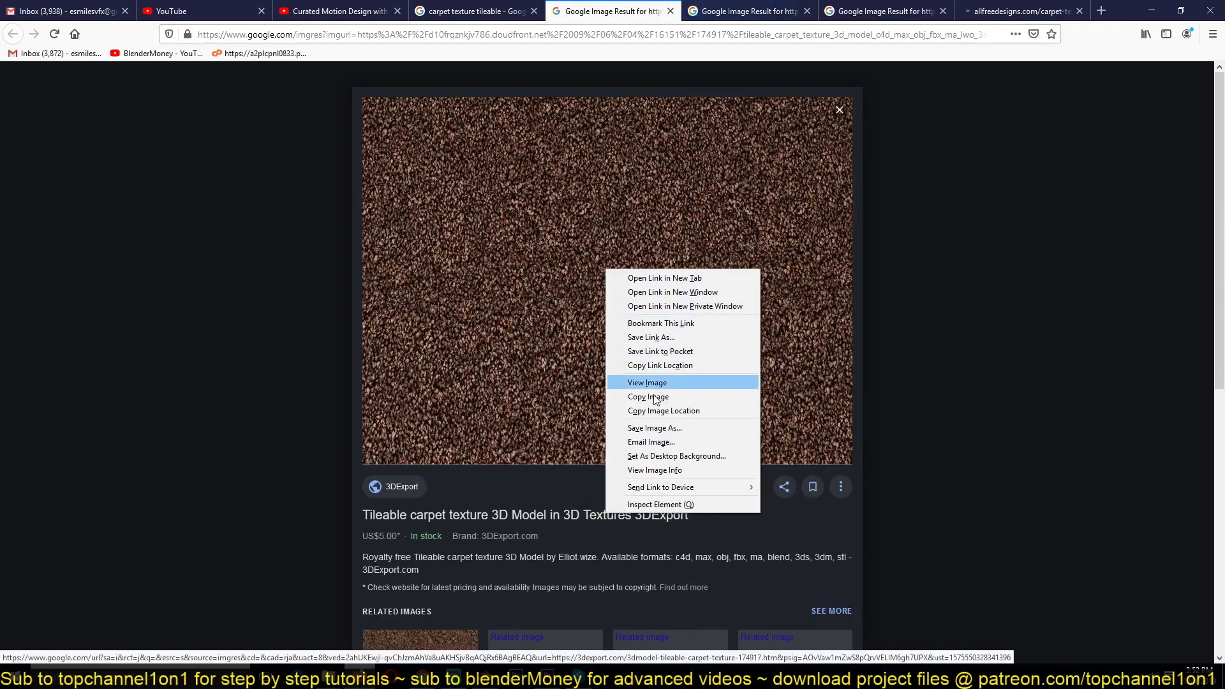
left_click(661, 430)
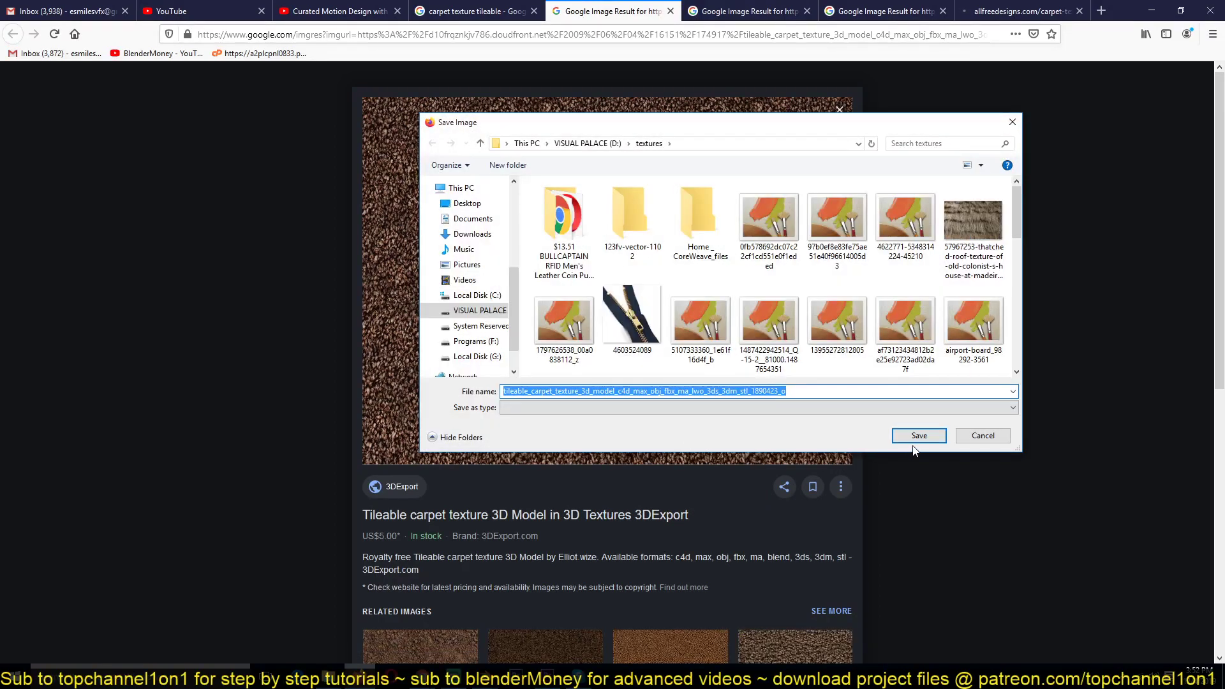
left_click(917, 439)
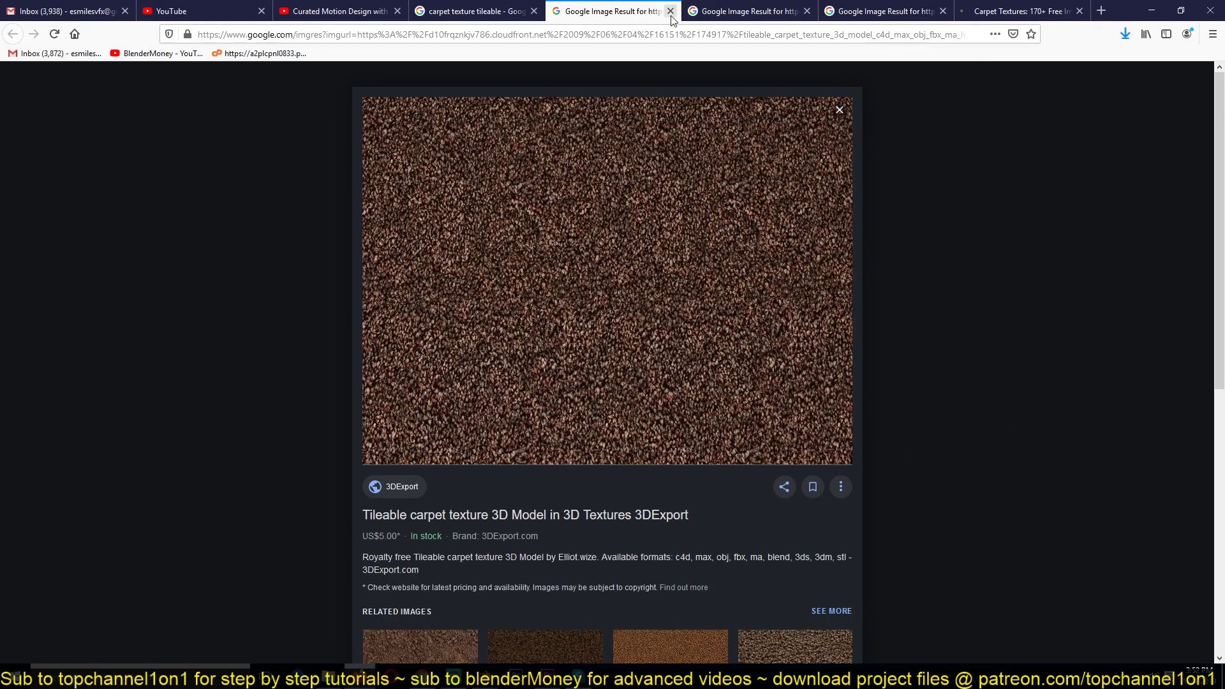
left_click(671, 11)
Save the grey seamless loop carpet image from Pinterest to the textures folder
right_click(643, 188)
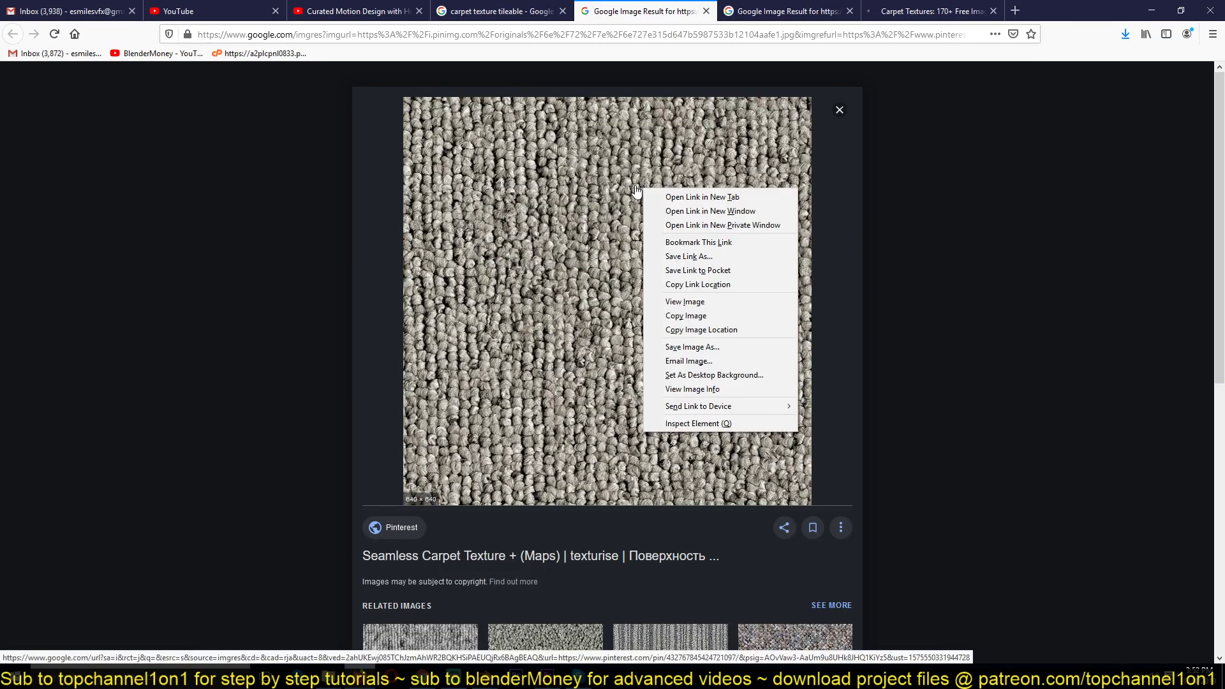
left_click(698, 348)
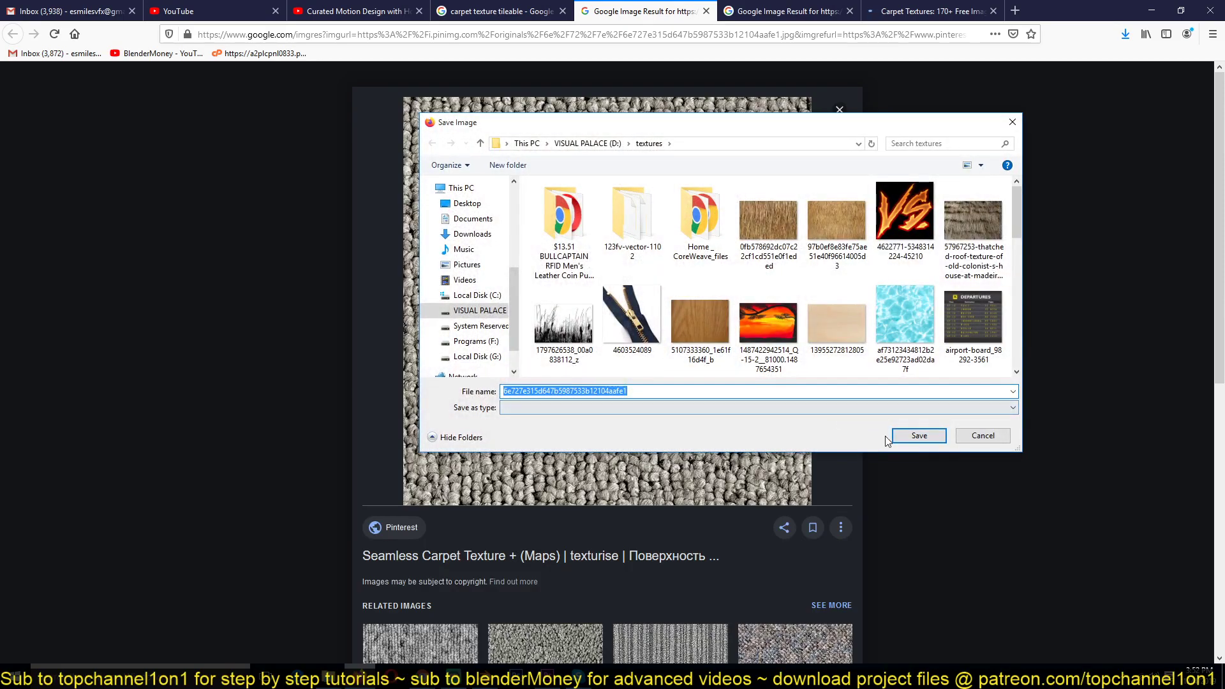
scroll(479, 281, "up", 3)
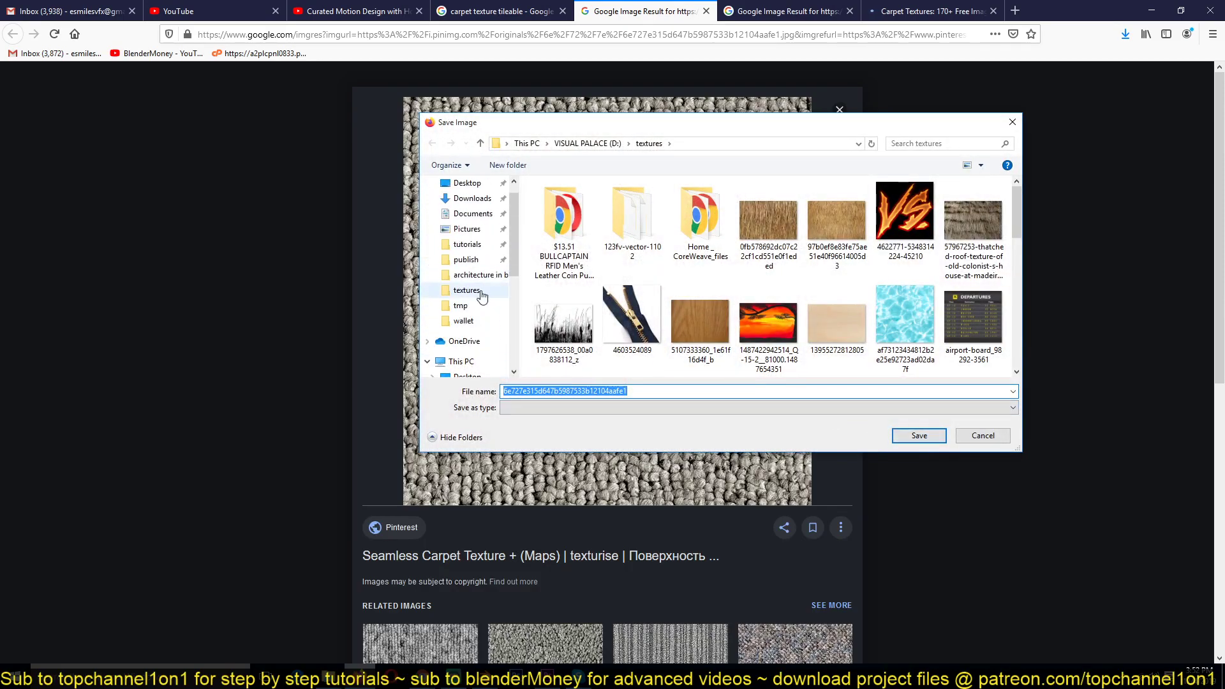
left_click(478, 292)
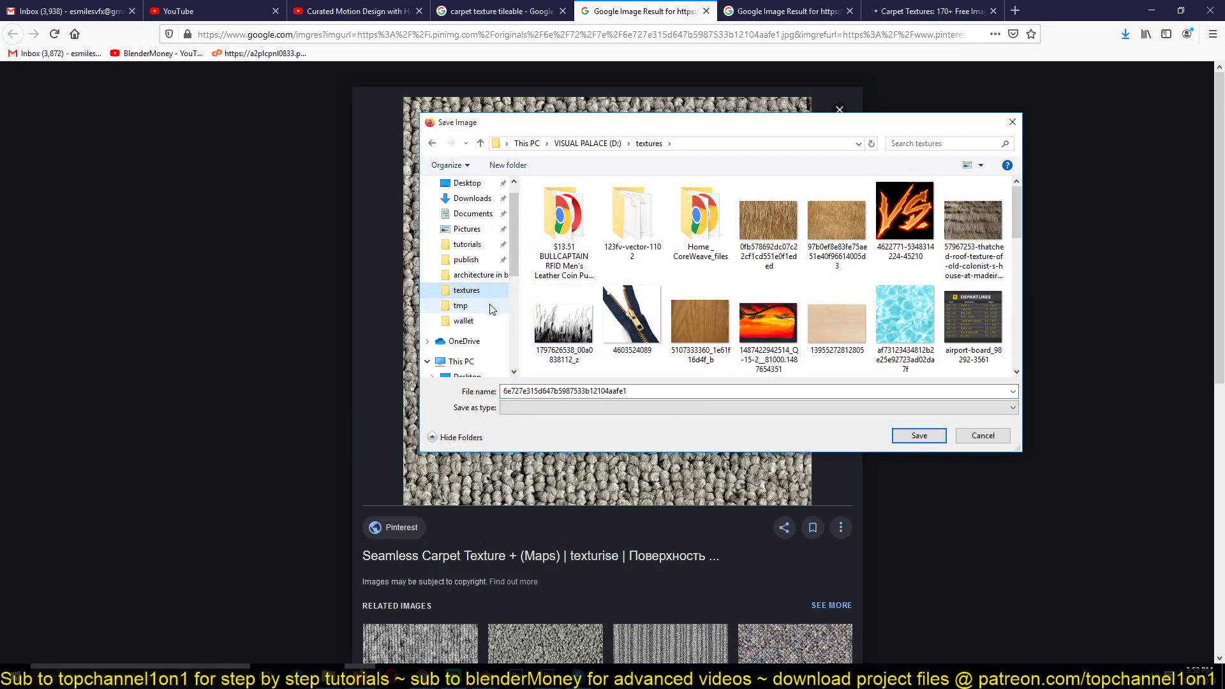
left_click(919, 436)
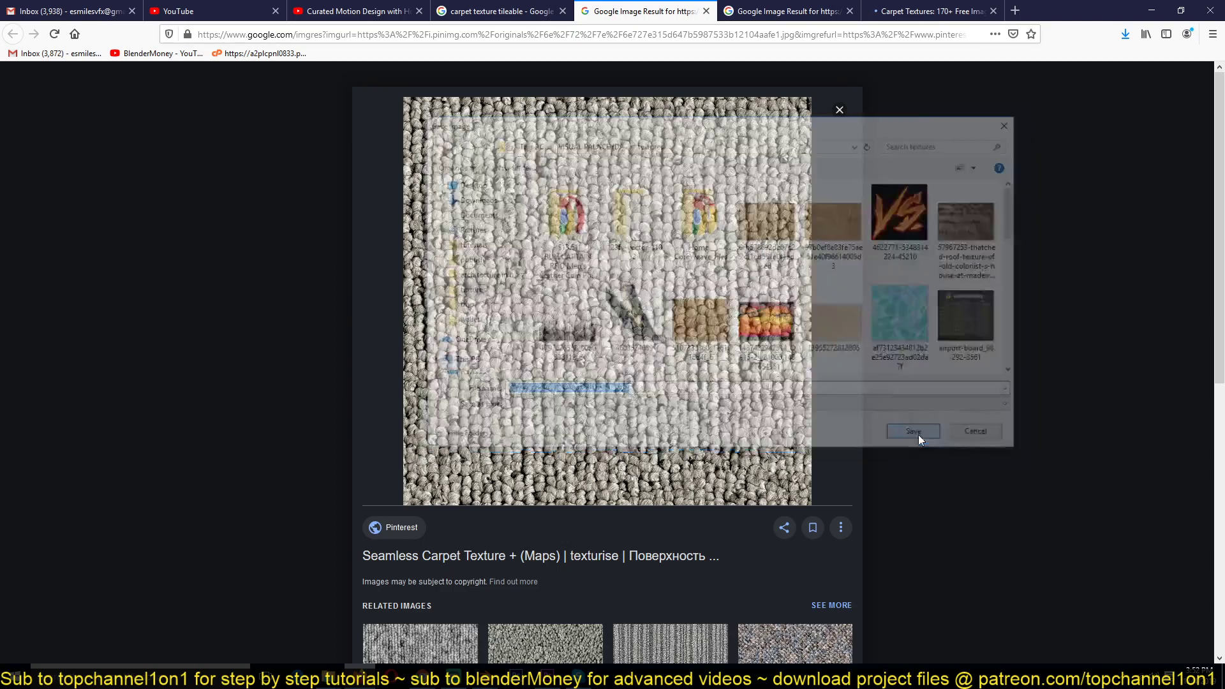
Examine the red patterned carpet, a related plain red carpet texture and the allfreedesigns.com page of free carpet textures
left_click(785, 9)
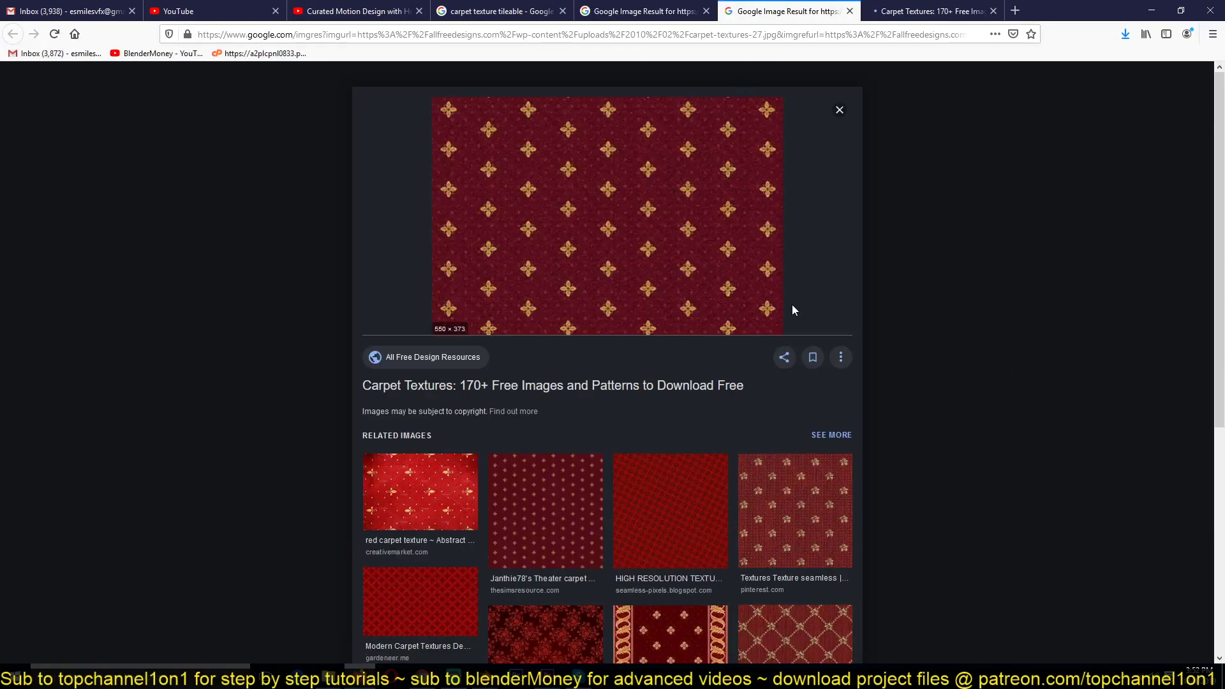
scroll(797, 313, "down", 1)
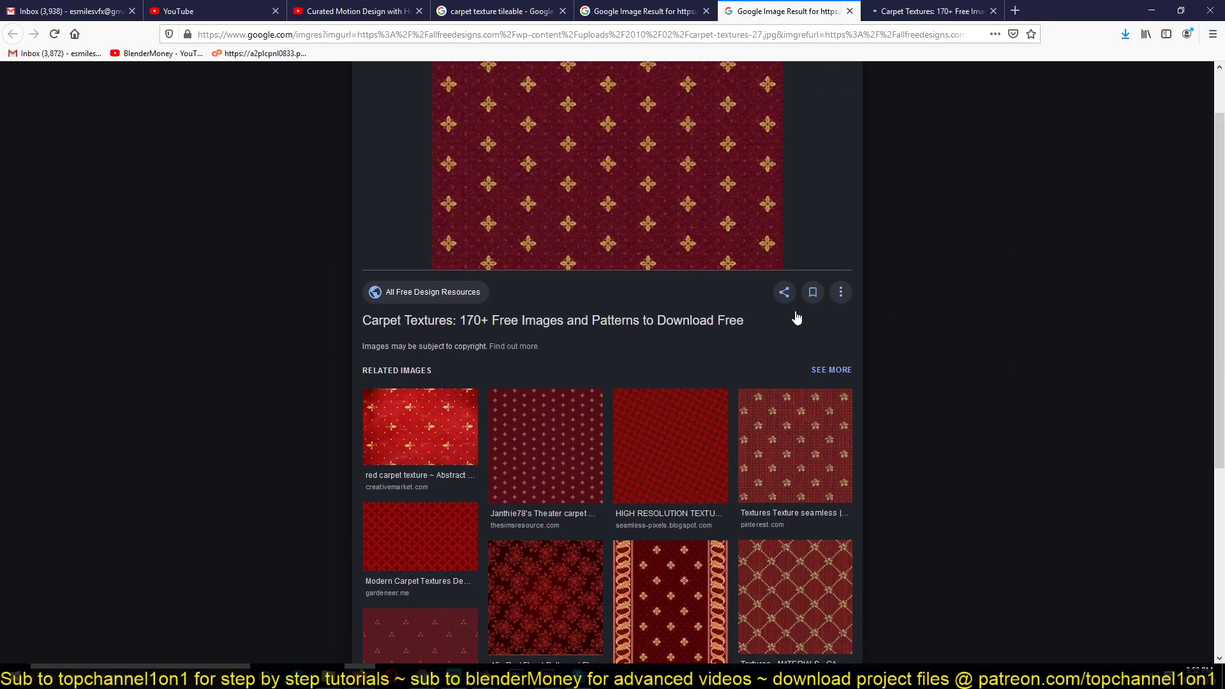
left_click(696, 437)
left_click(911, 8)
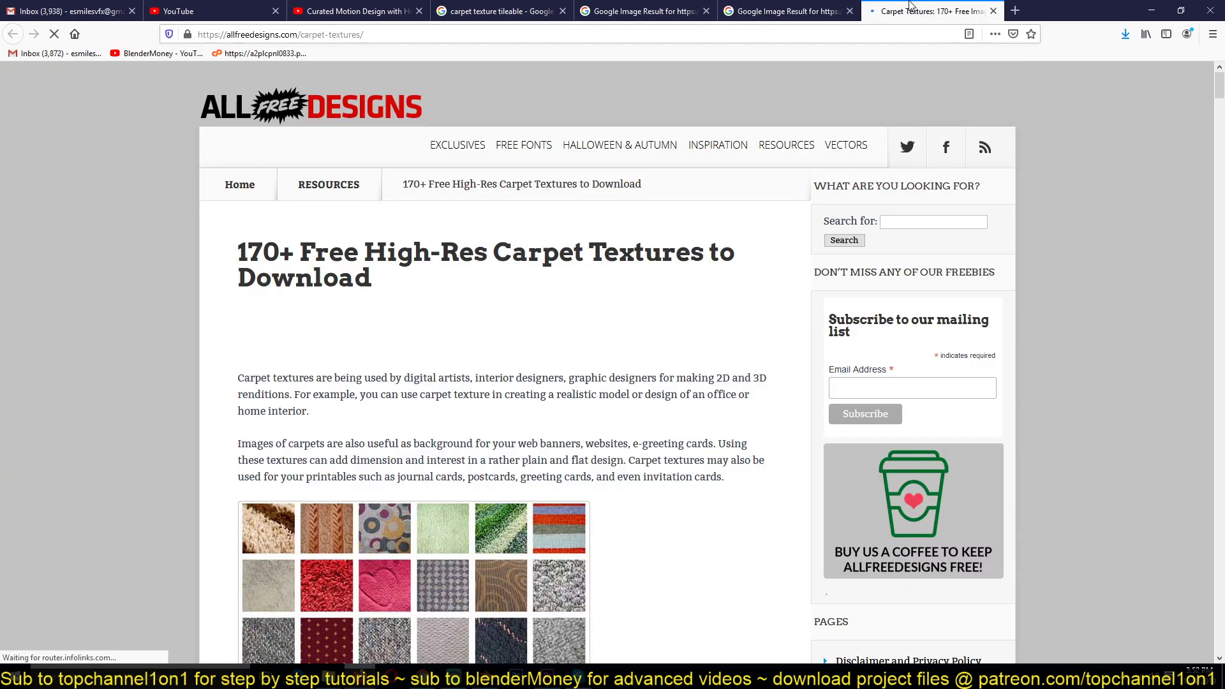
scroll(705, 331, "down", 10)
scroll(705, 331, "up", 5)
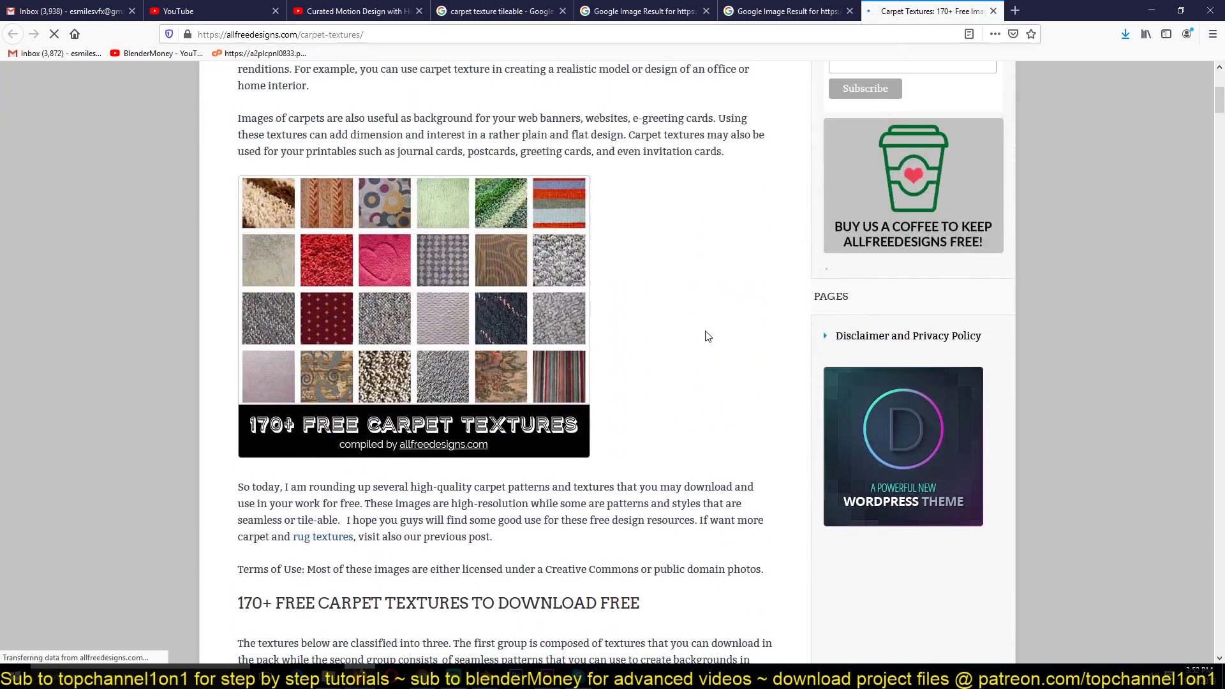
scroll(706, 333, "up", 3)
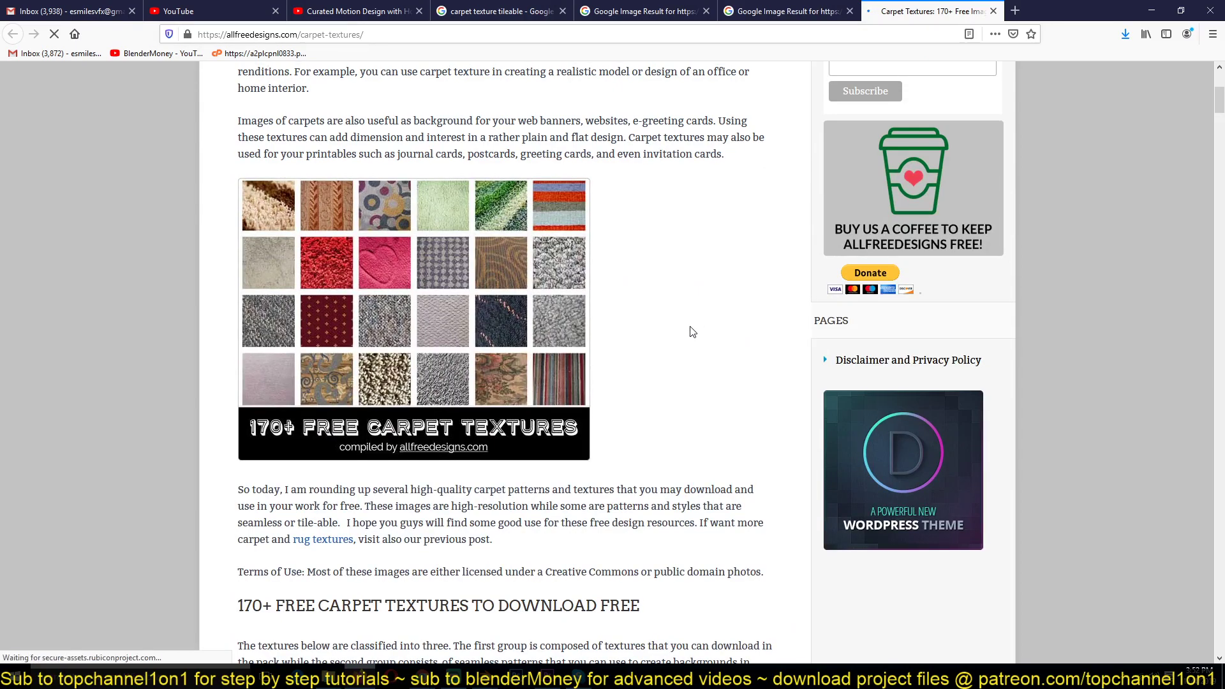
left_click(797, 19)
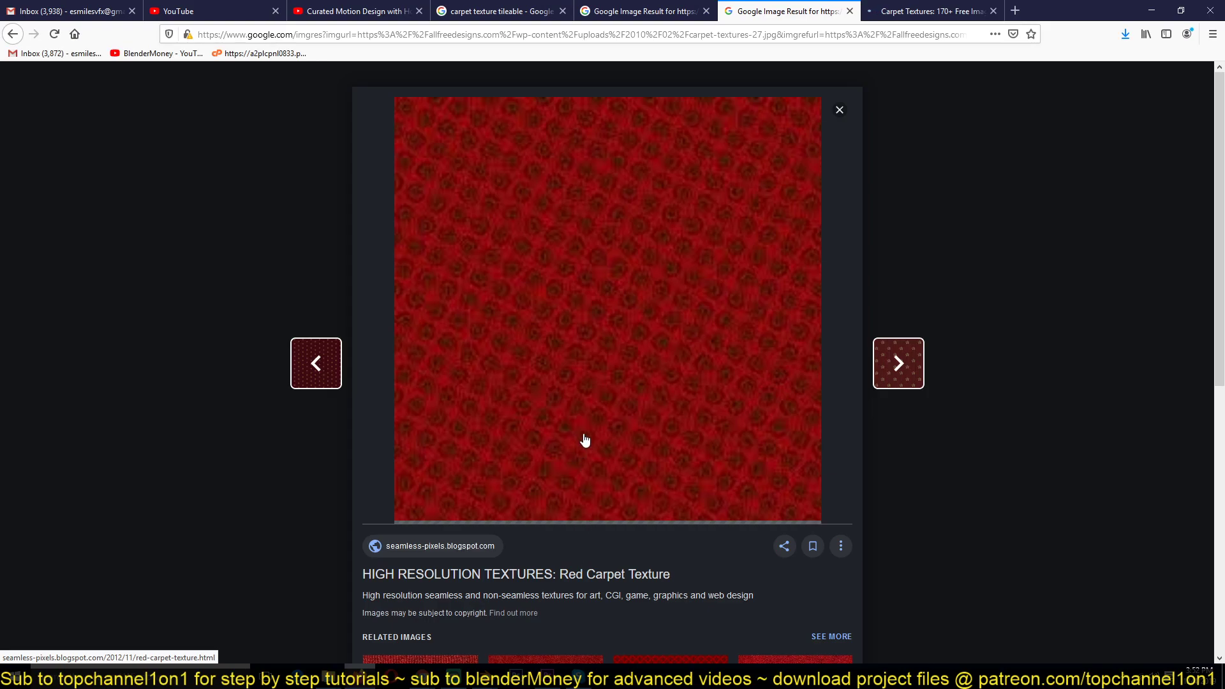
Switch to the hallway scene in Blender, select the spiral floor and save the file
mouse_move(484, 676)
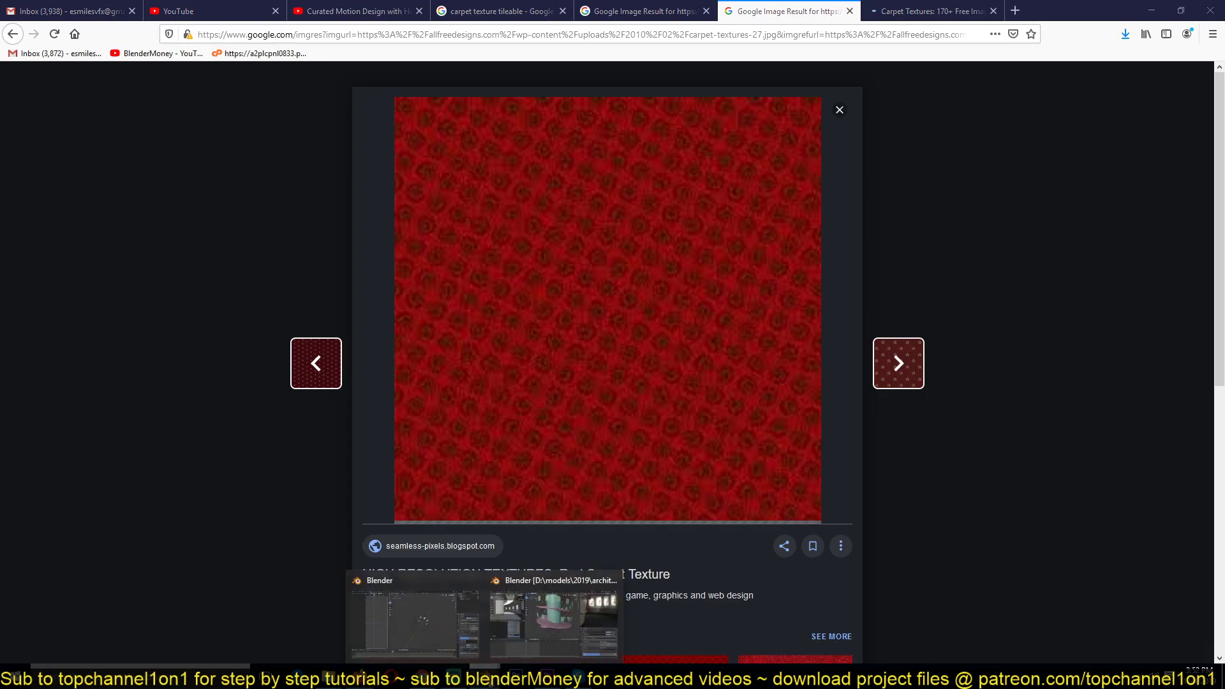
left_click(456, 638)
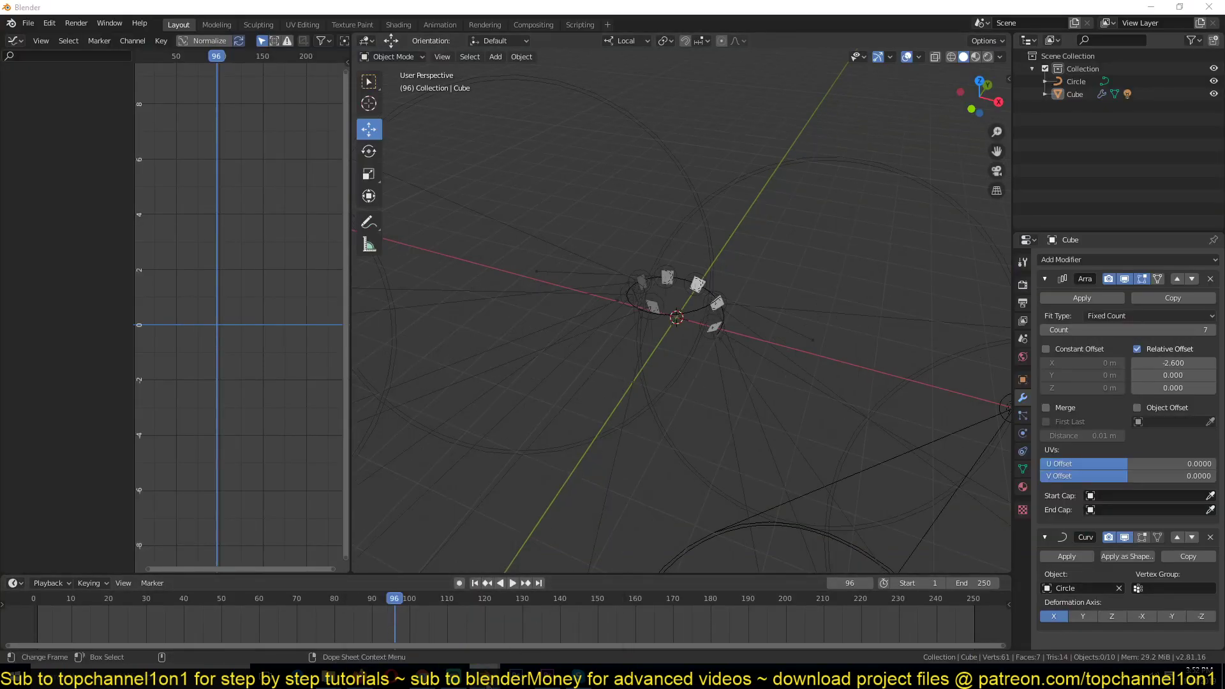
mouse_move(485, 676)
left_click(520, 634)
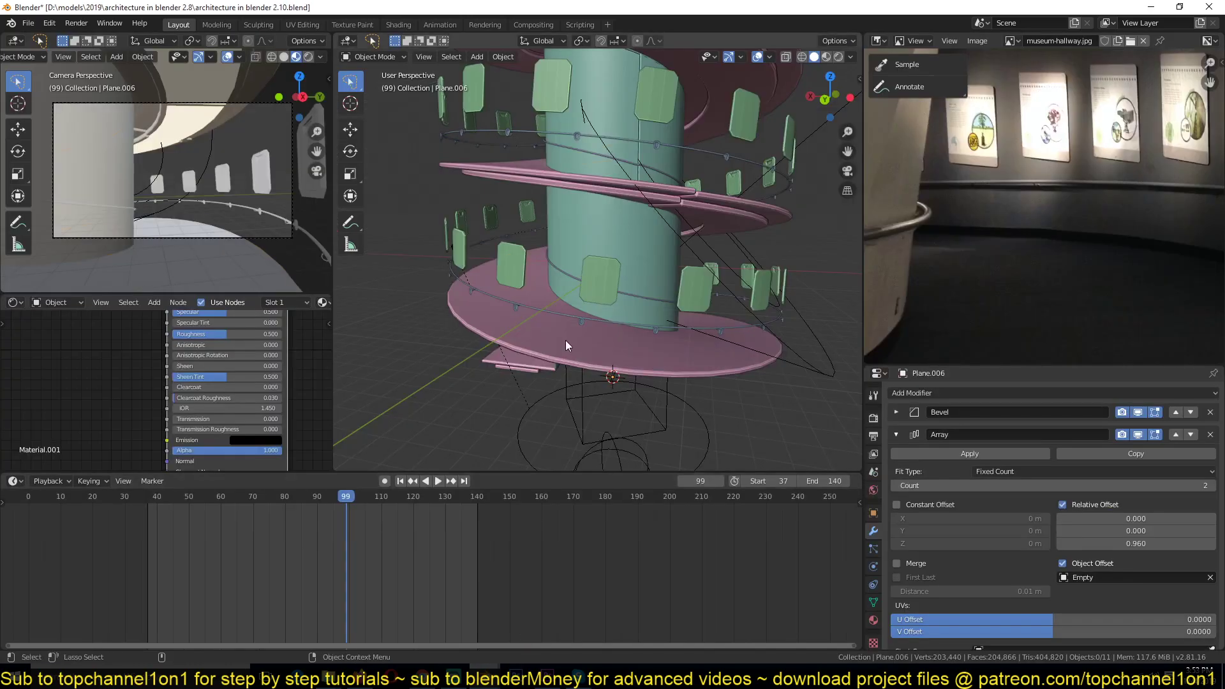
left_click(584, 364)
middle_click_drag(596, 328, 649, 333)
key("ctrl+s")
middle_click_drag(240, 400, 219, 429)
left_click(324, 678)
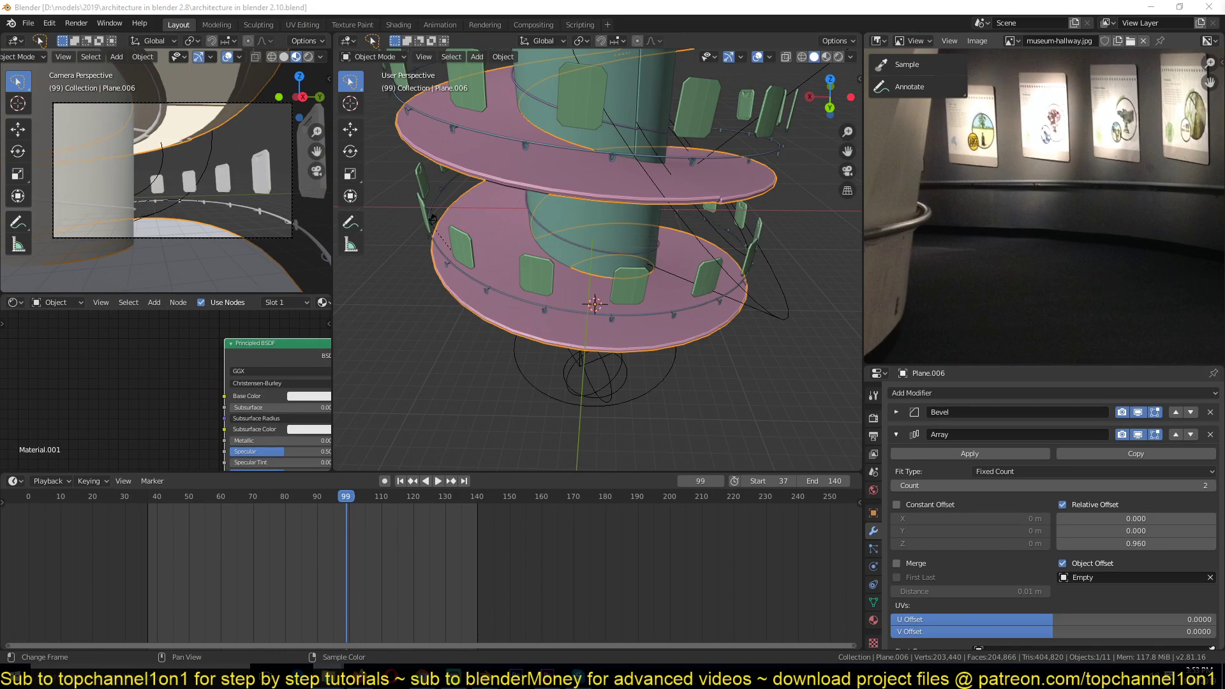
In the browser, save the red patterned carpet image to the textures folder and open the related Seamless Hotel Casino Carpet Texture image
left_click(376, 671)
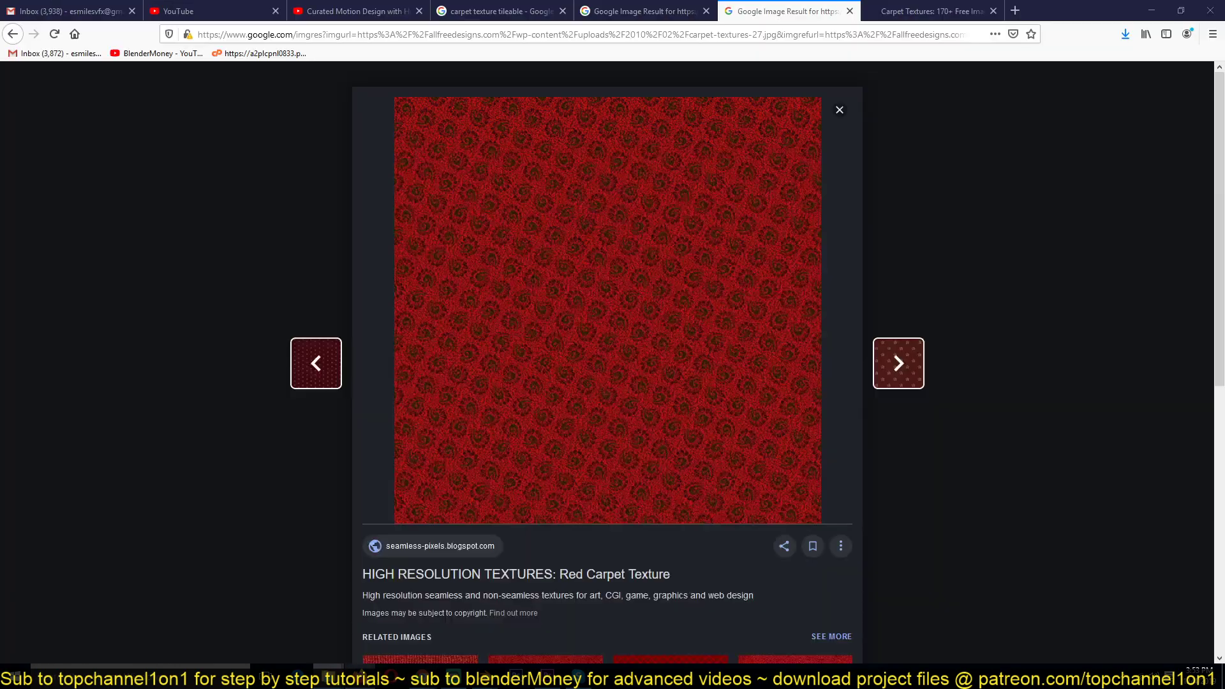
right_click(653, 192)
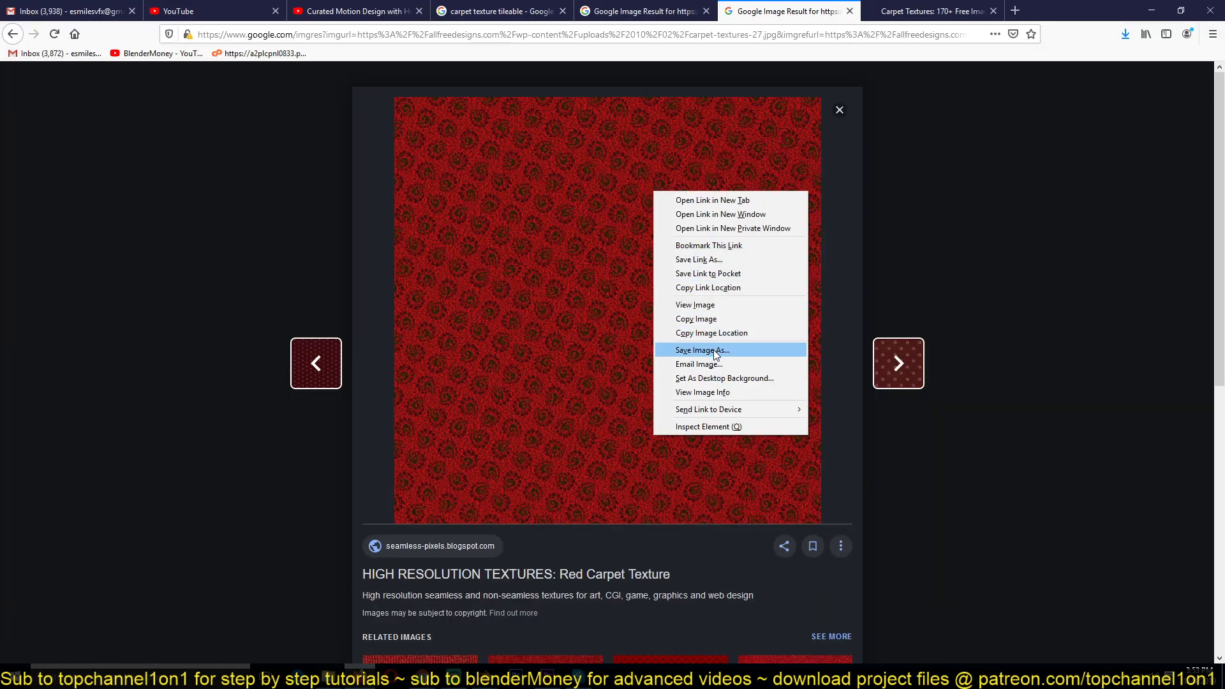
left_click(713, 350)
left_click(919, 436)
scroll(909, 439, "down", 5)
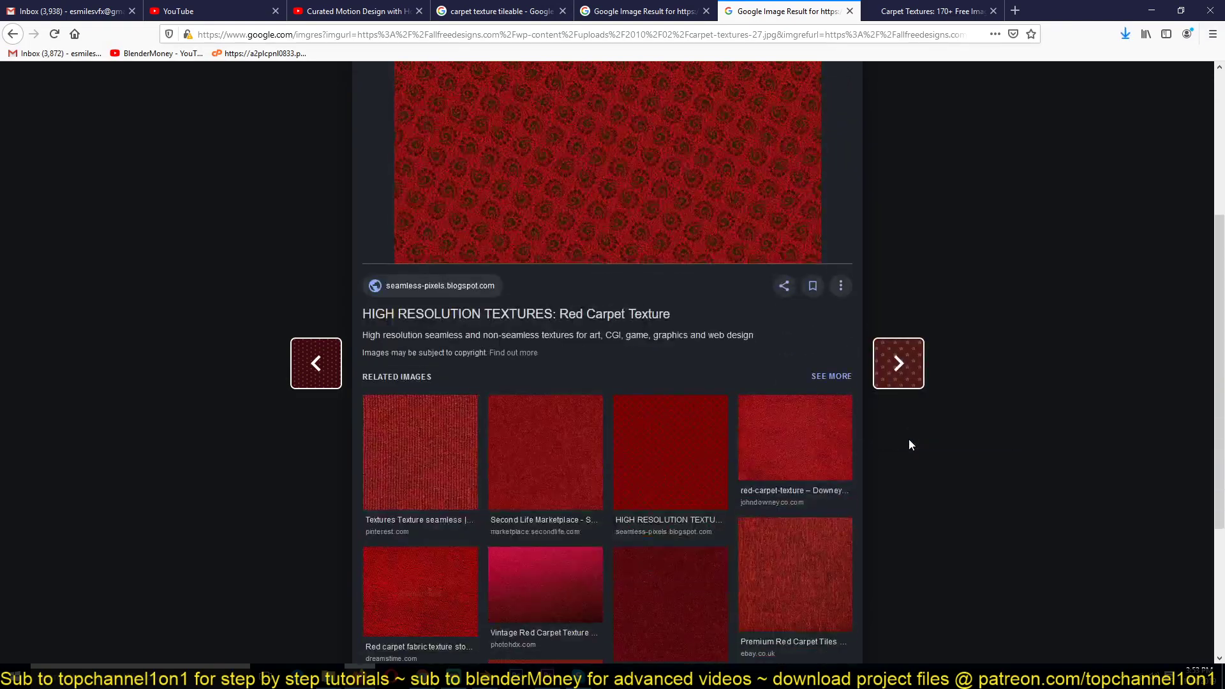
left_click(633, 392)
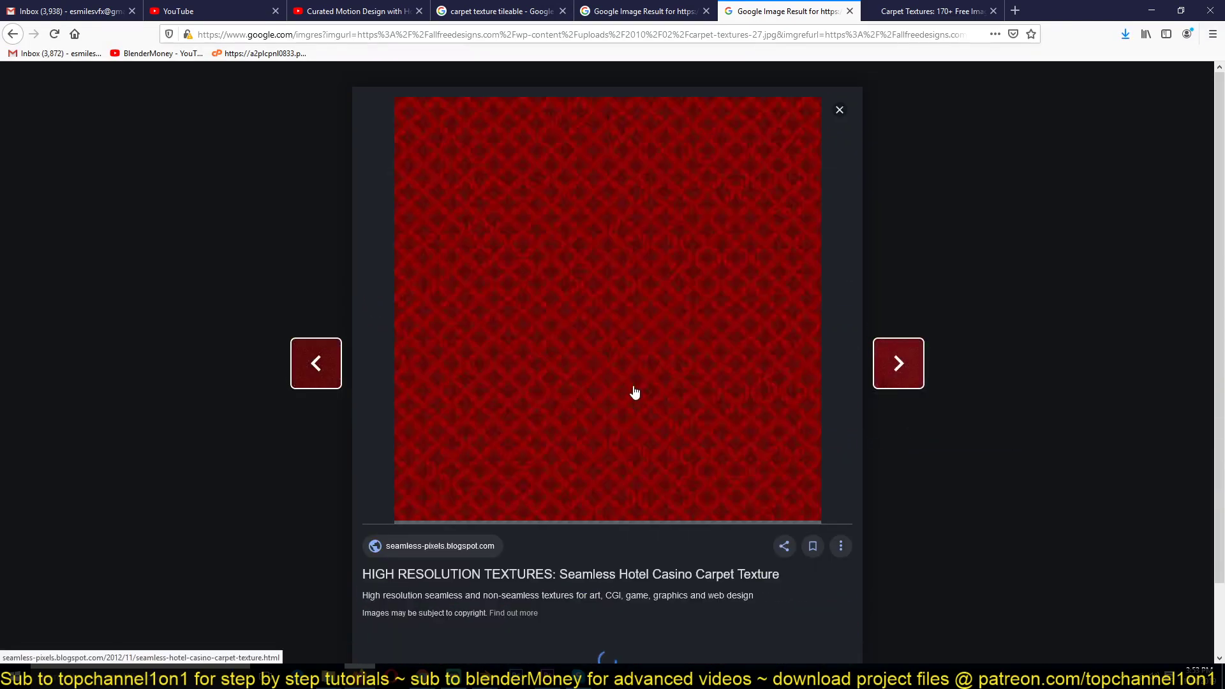
Look through the carpet texture packs and seamless patterns on the allfreedesigns.com page, and close its tab
left_click(922, 8)
scroll(631, 325, "down", 7)
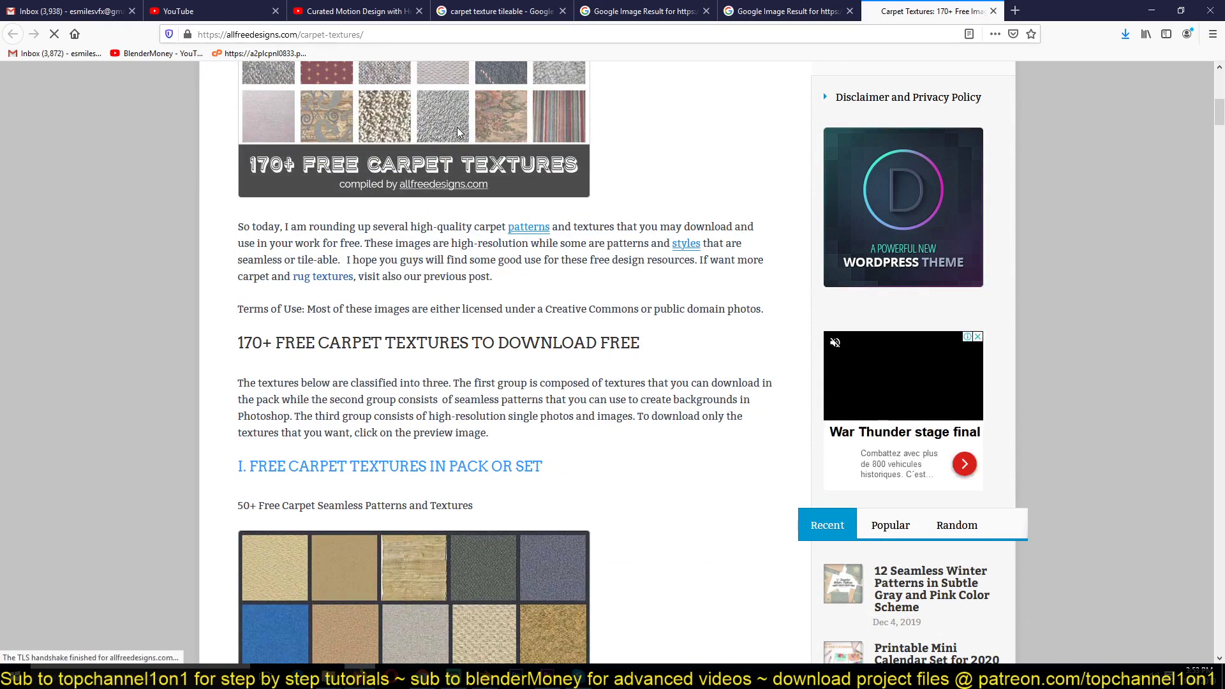
scroll(440, 192, "up", 5)
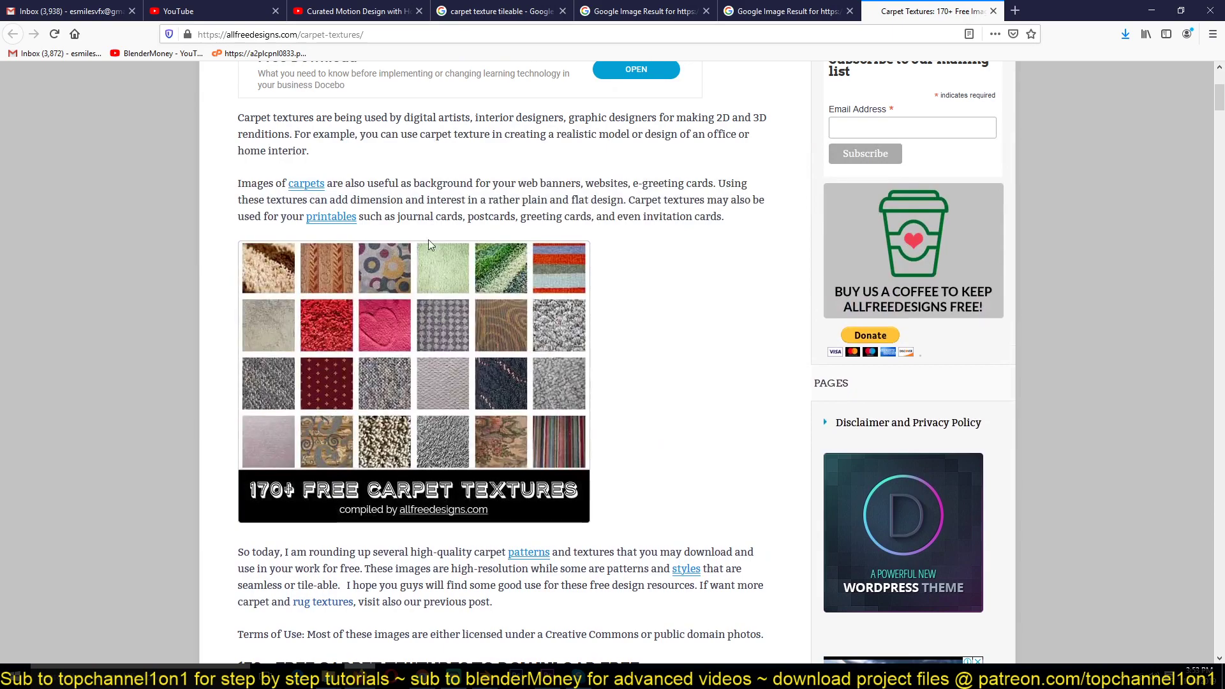
scroll(404, 281, "down", 12)
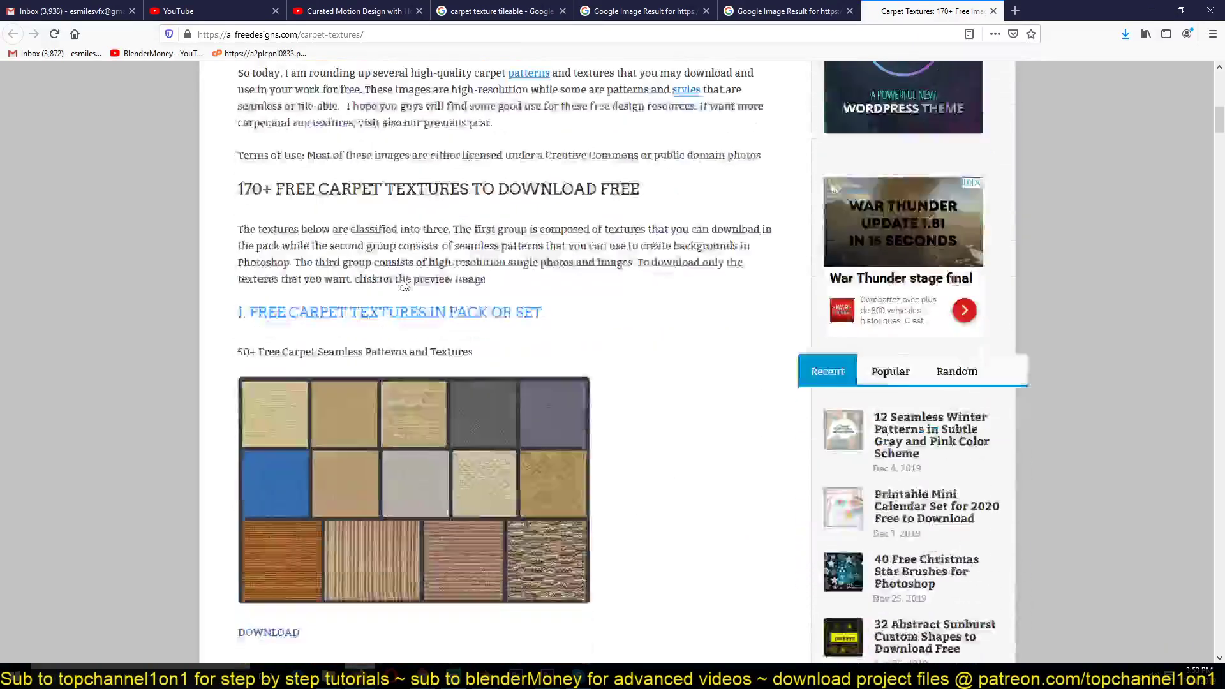
scroll(404, 286, "down", 10)
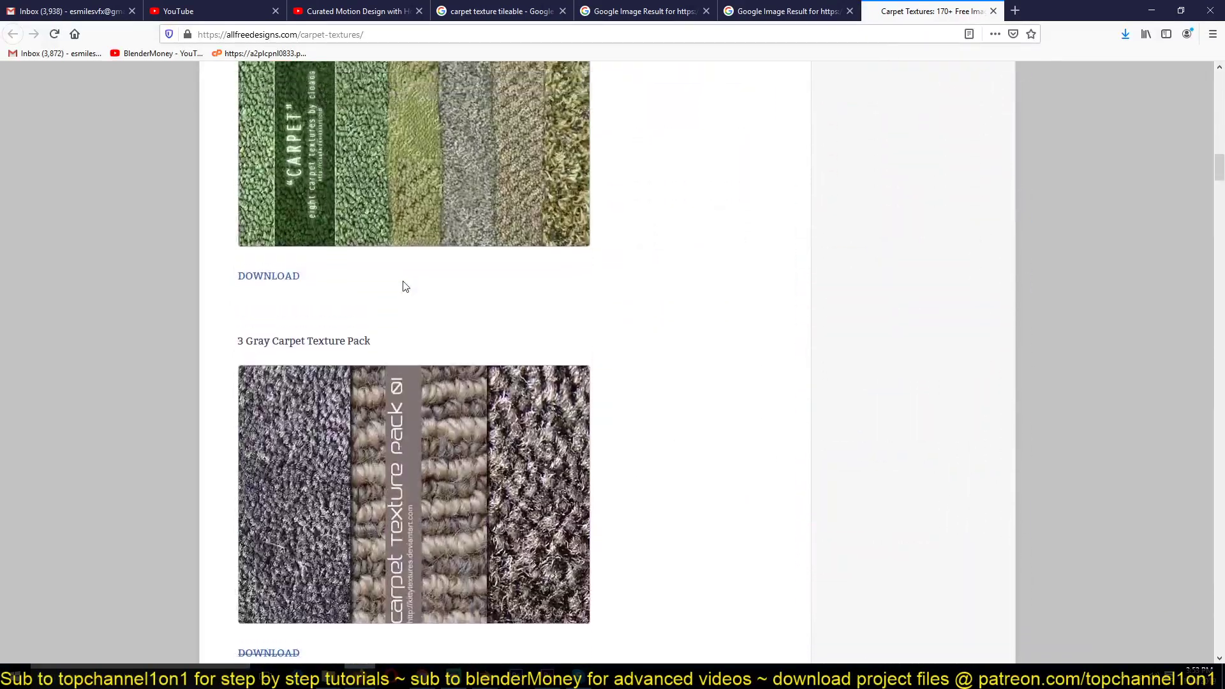
scroll(404, 281, "down", 11)
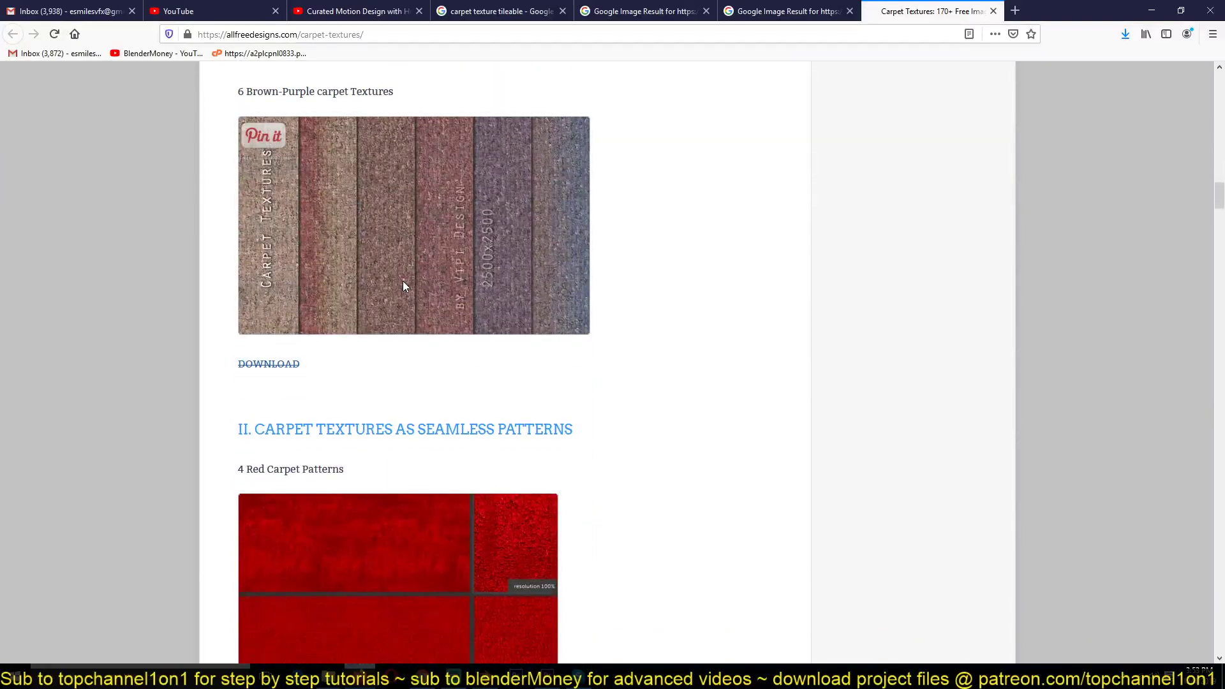
scroll(403, 286, "down", 5)
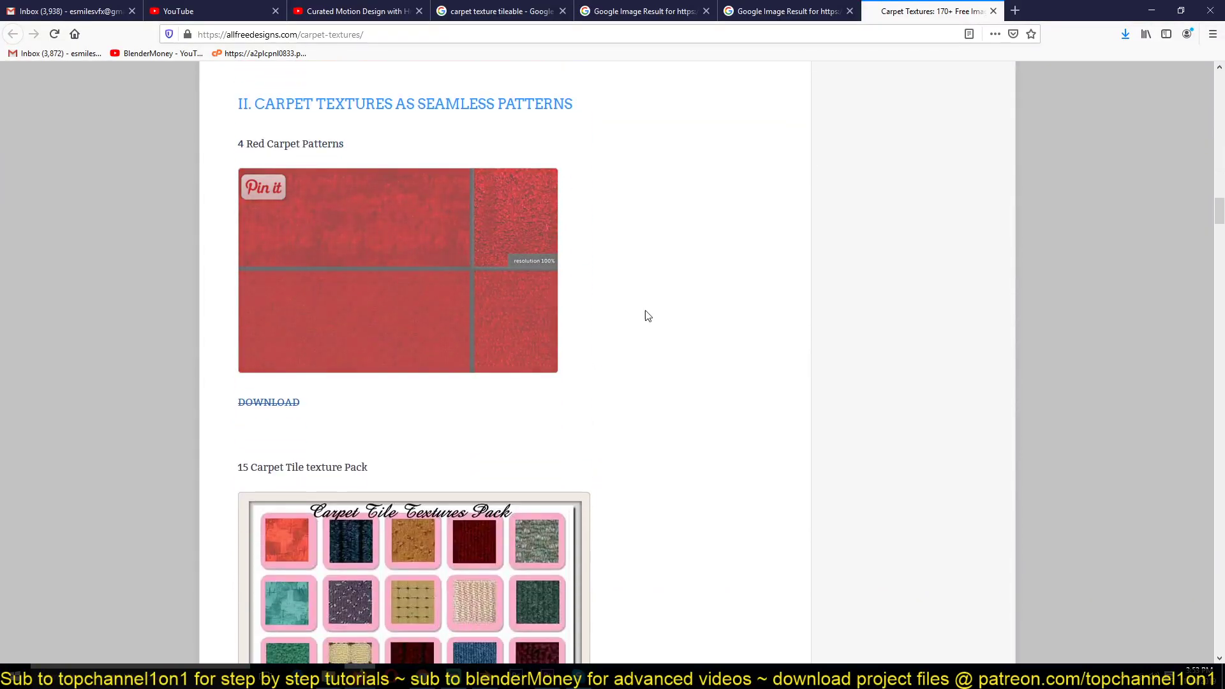
scroll(852, 330, "down", 8)
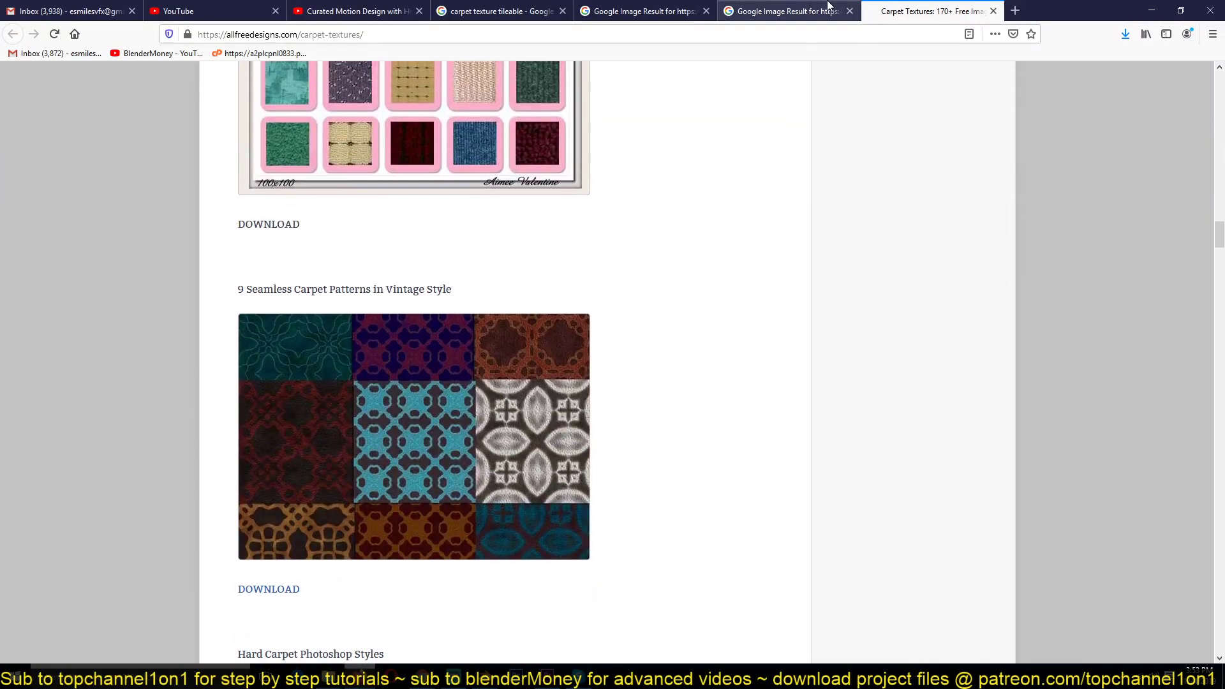
left_click(994, 12)
Save the Seamless Hotel Casino Carpet Texture image to the textures folder
right_click(745, 158)
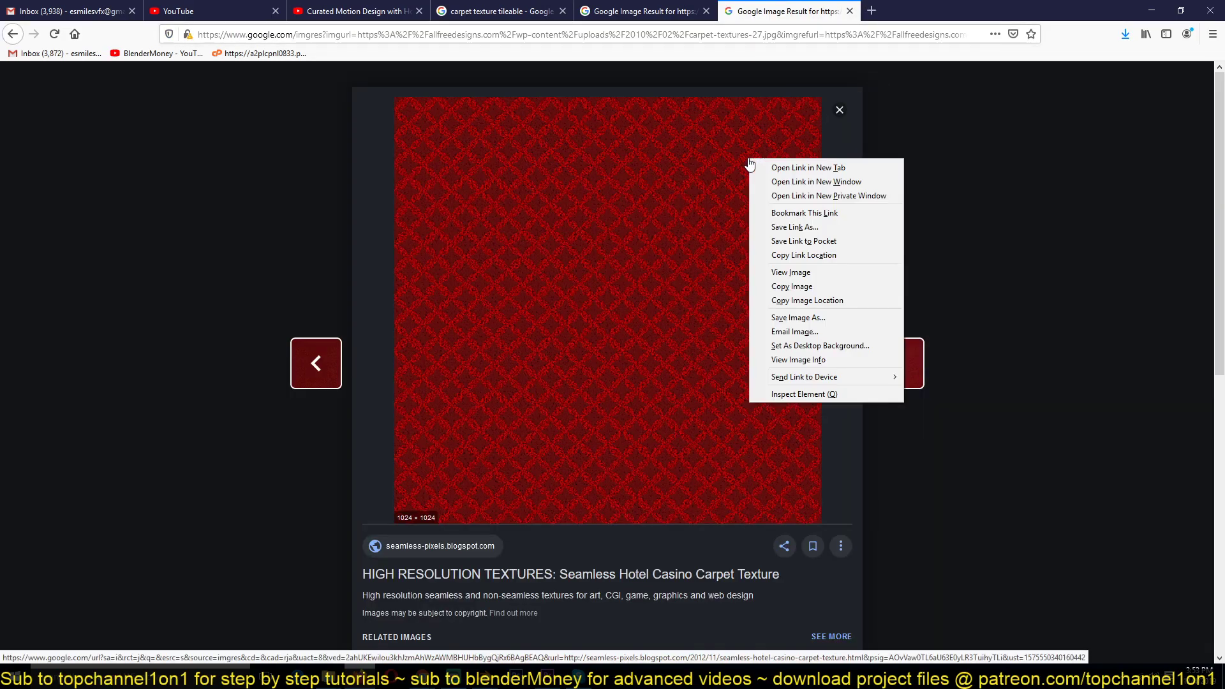
left_click(822, 316)
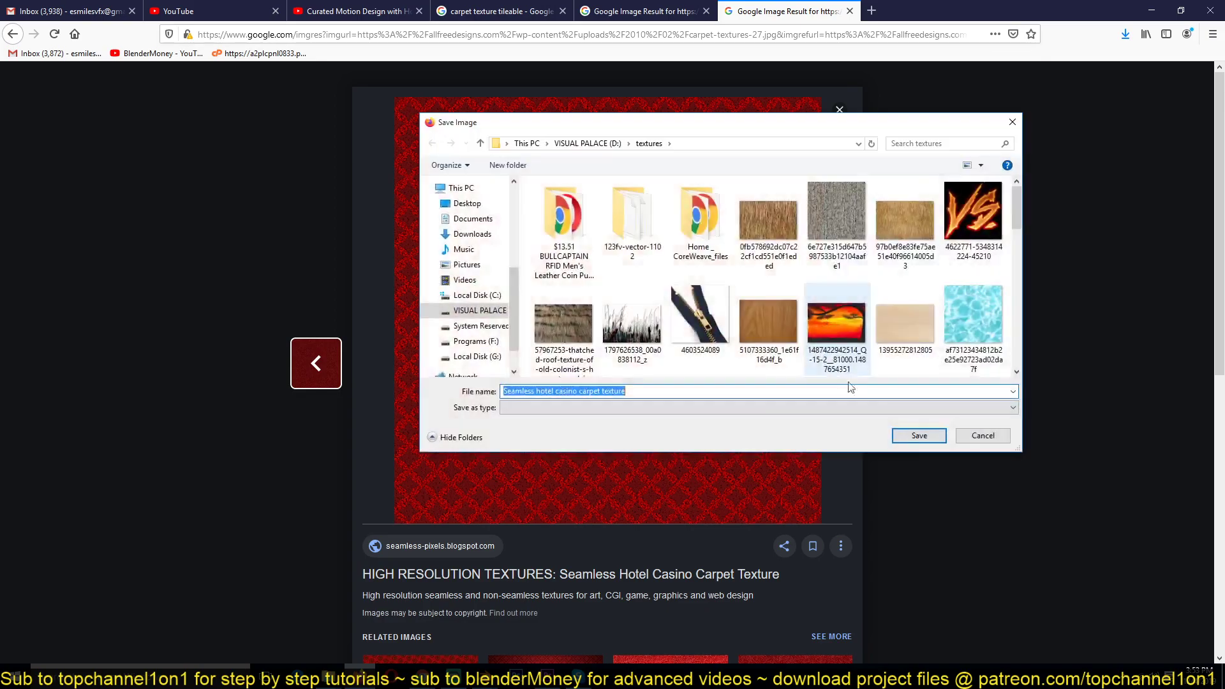
left_click(919, 436)
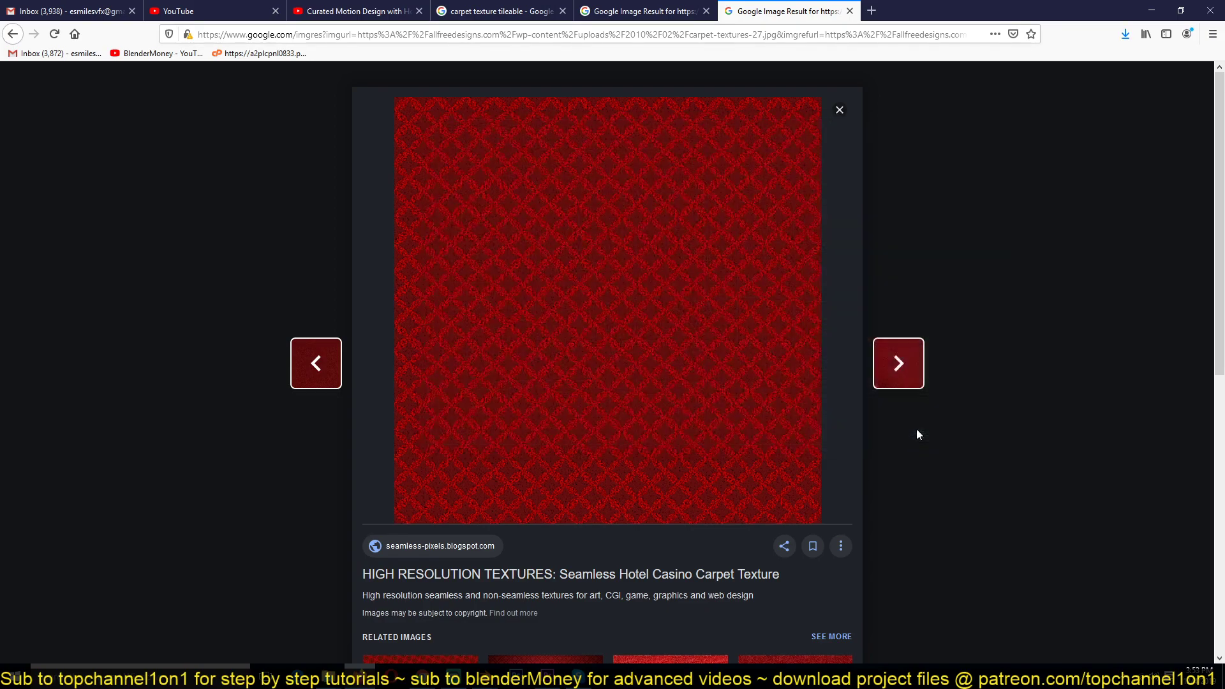
Switch back to the hallway scene in Blender and save the file
key("ctrl+shift+Tab")
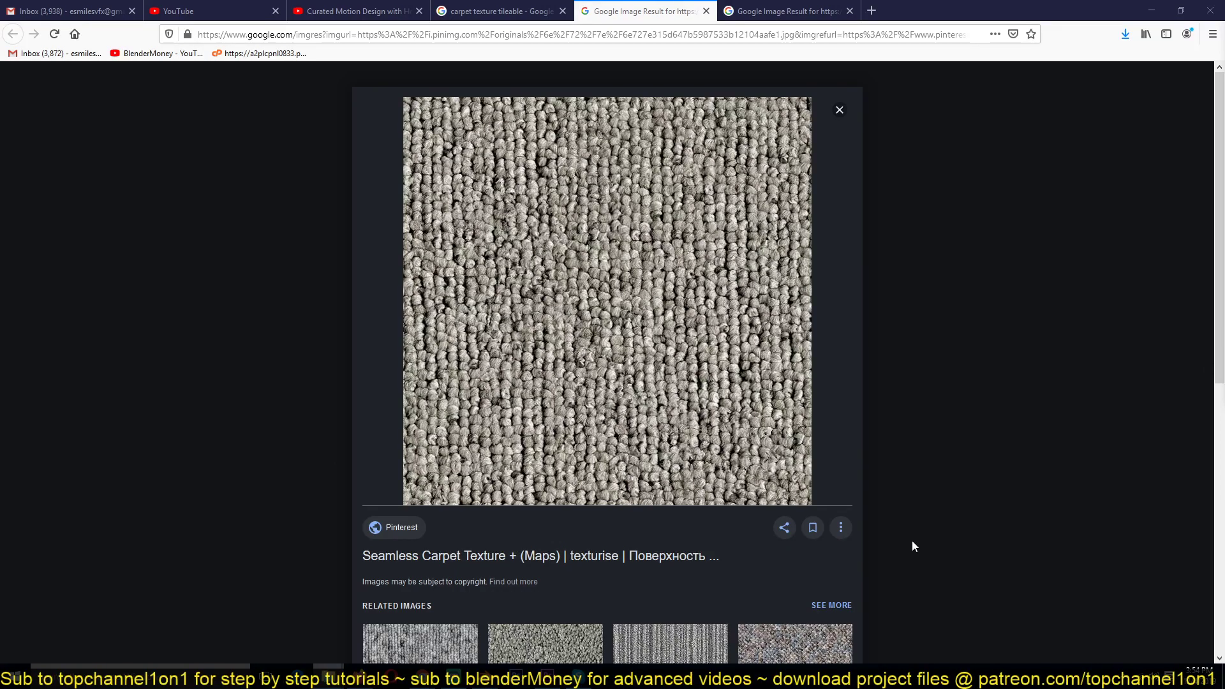
mouse_move(476, 646)
left_click(534, 623)
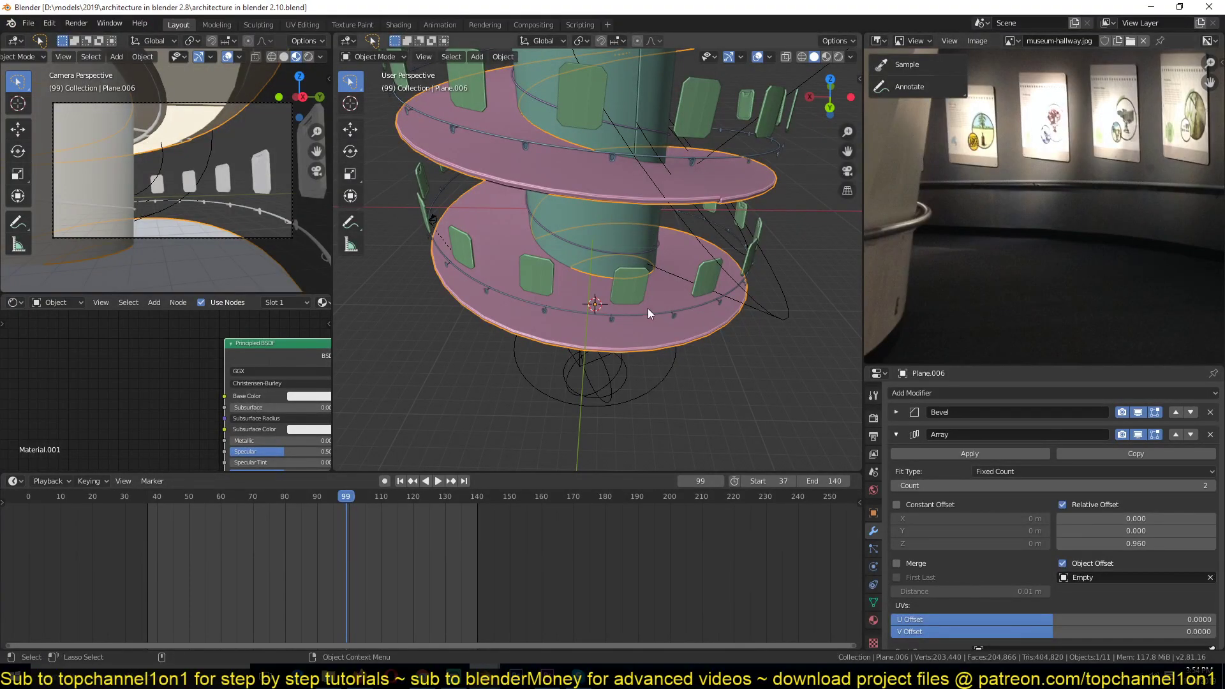
key("ctrl+s")
Hide everything except the selected spiral floor and show it in material preview shading
key("shift+h")
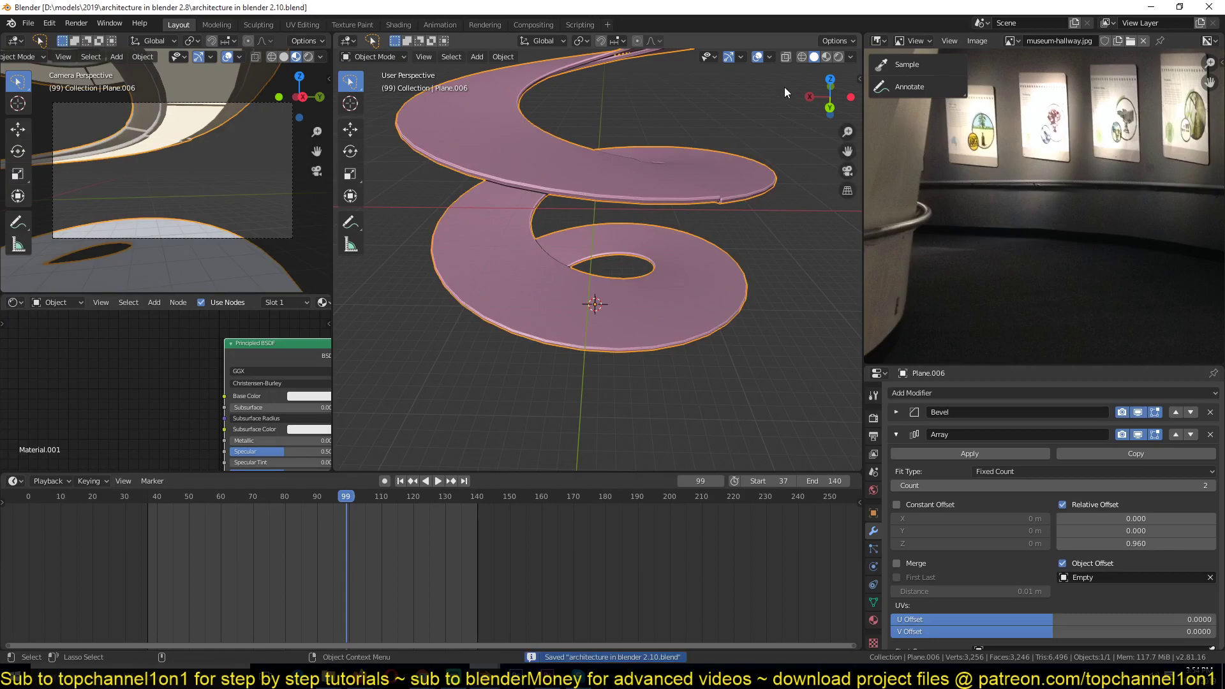
left_click(826, 57)
mouse_move(718, 275)
middle_mouse_down()
mouse_move(721, 200)
mouse_move(695, 153)
mouse_move(693, 205)
mouse_move(725, 235)
middle_mouse_up()
scroll(711, 239, "up", 3)
scroll(693, 205, "up", 2)
right_click(725, 254)
left_click(726, 254)
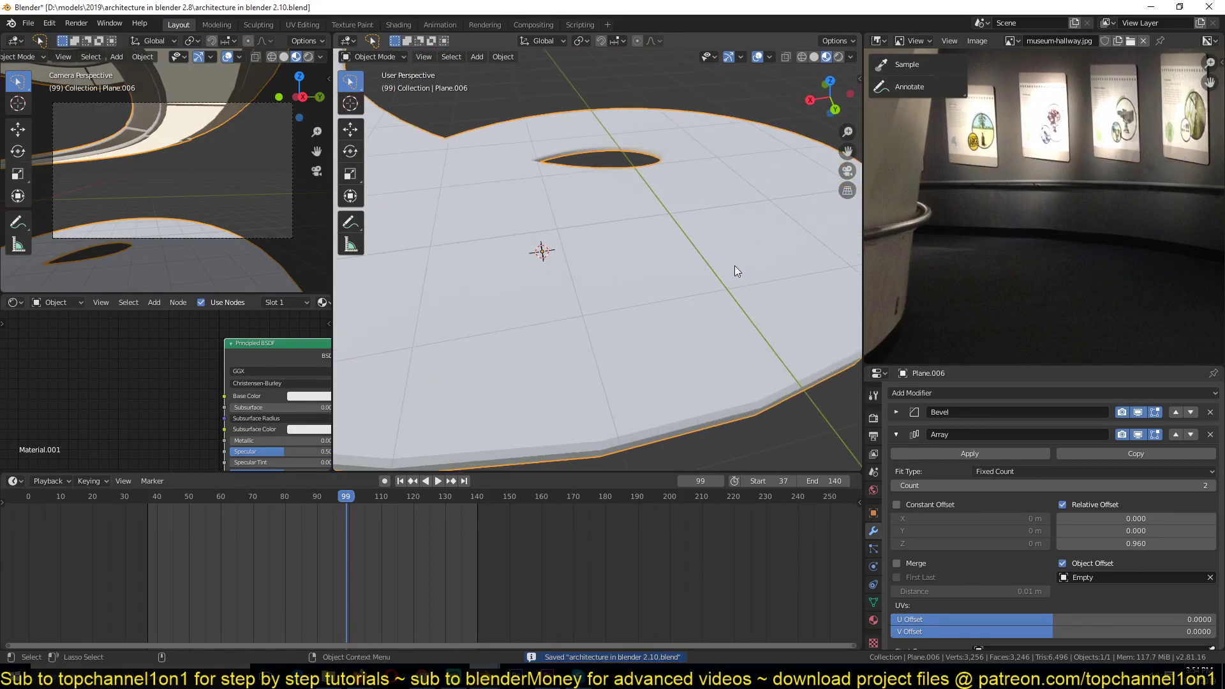
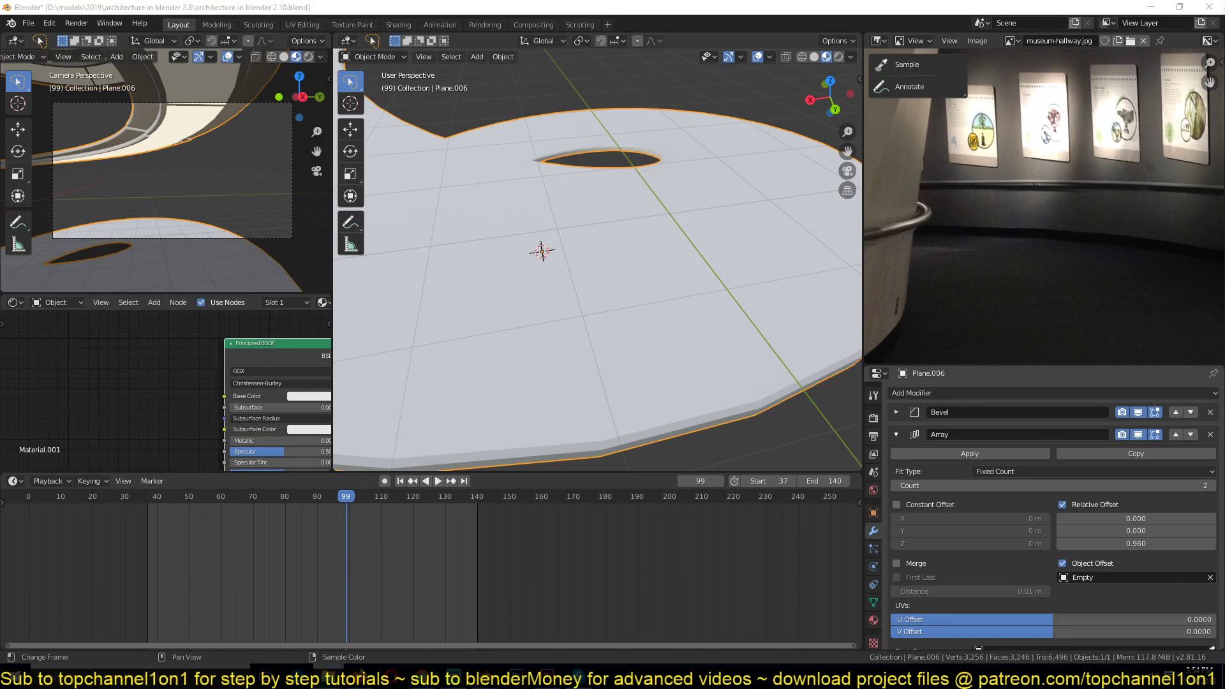
Add the seamless hotel casino carpet texture image as a node in the floor's material and preview it on the surface
left_click_drag(115, 372, 114, 361)
left_click_drag(181, 390, 103, 369)
left_click(103, 369, "ctrl+shift")
middle_click_drag(671, 269, 638, 286)
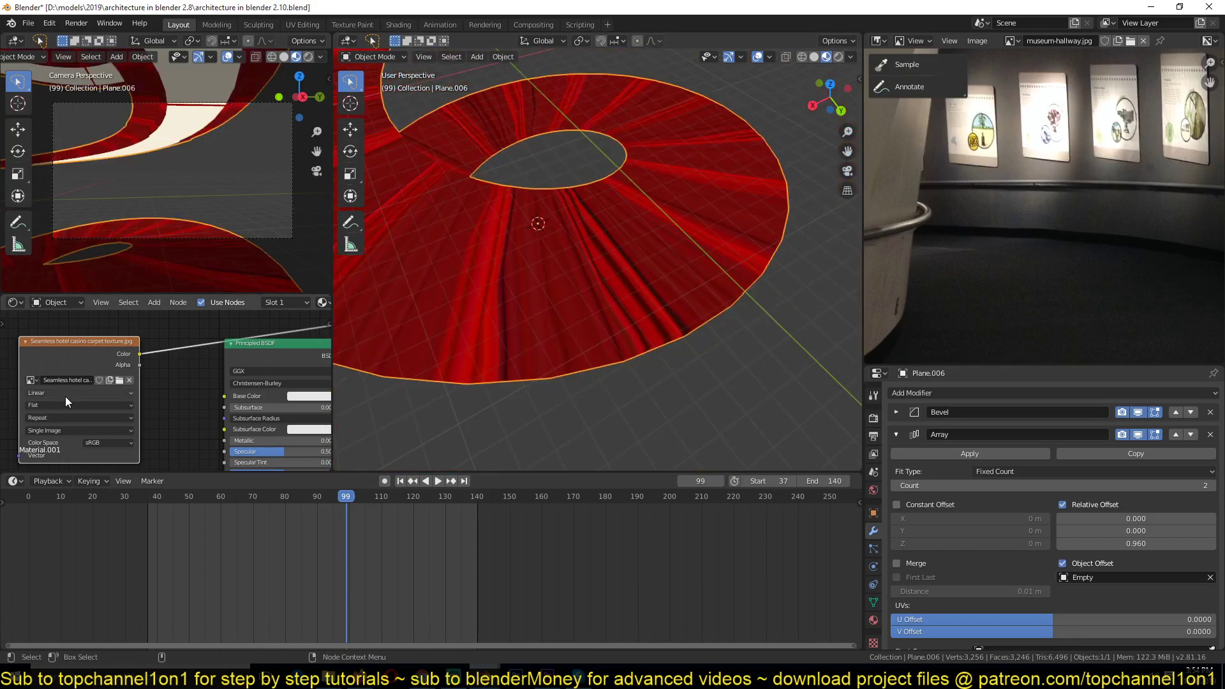
Add Mapping and Texture Coordinate nodes to the carpet image texture and feed the Mapping vector from the Object coordinates
middle_click_drag(68, 366, 254, 362)
middle_click_drag(180, 393, 192, 378)
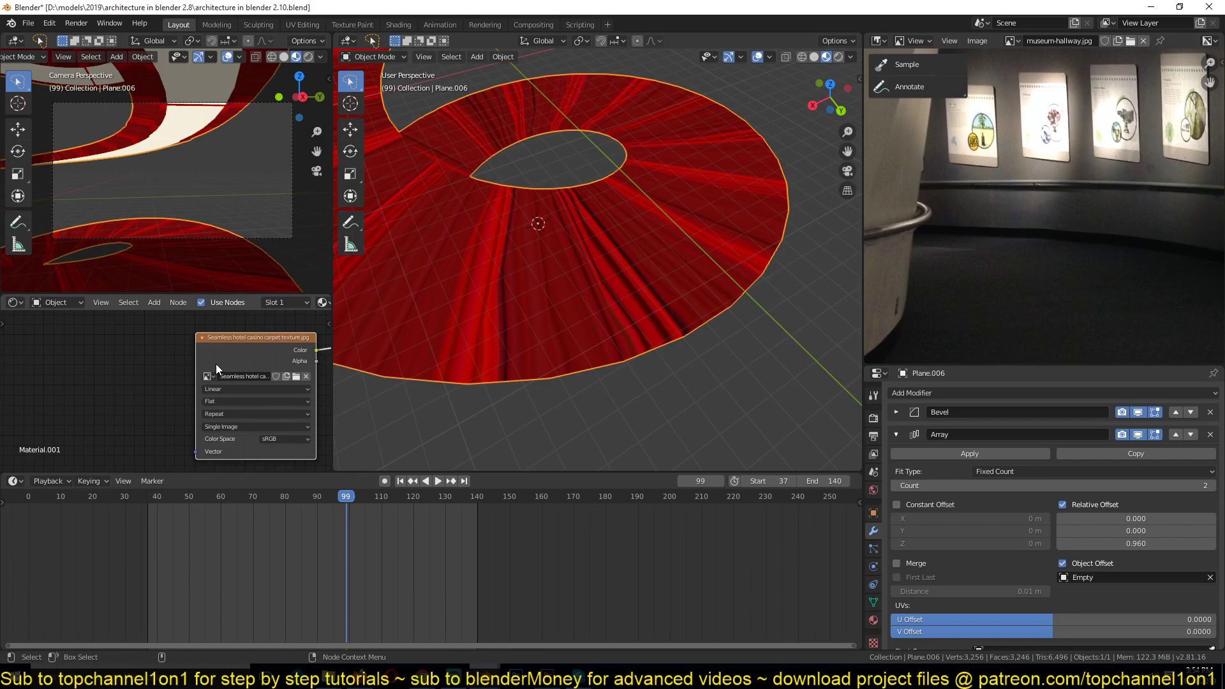
key("ctrl+t")
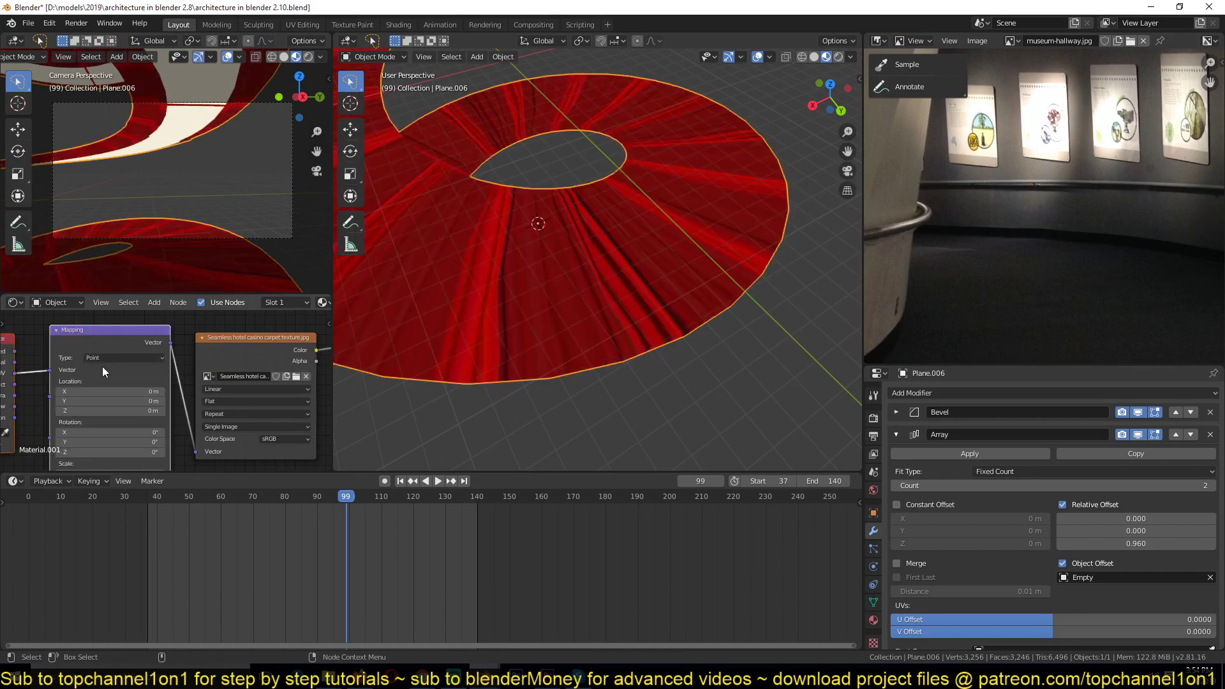
middle_click_drag(96, 382, 216, 365)
scroll(109, 402, "up", 1)
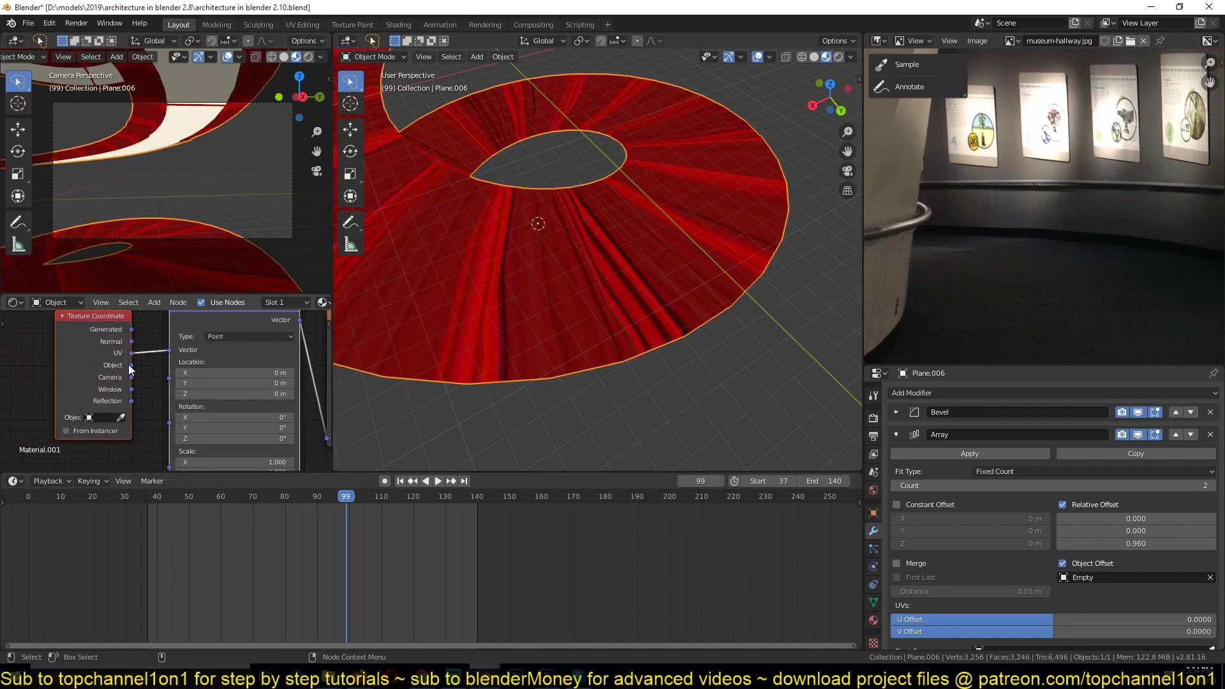
left_click_drag(131, 366, 169, 350)
Change the carpet image texture's projection from Flat to Box
middle_click_drag(214, 355, 105, 384)
middle_click_drag(232, 404, 161, 384)
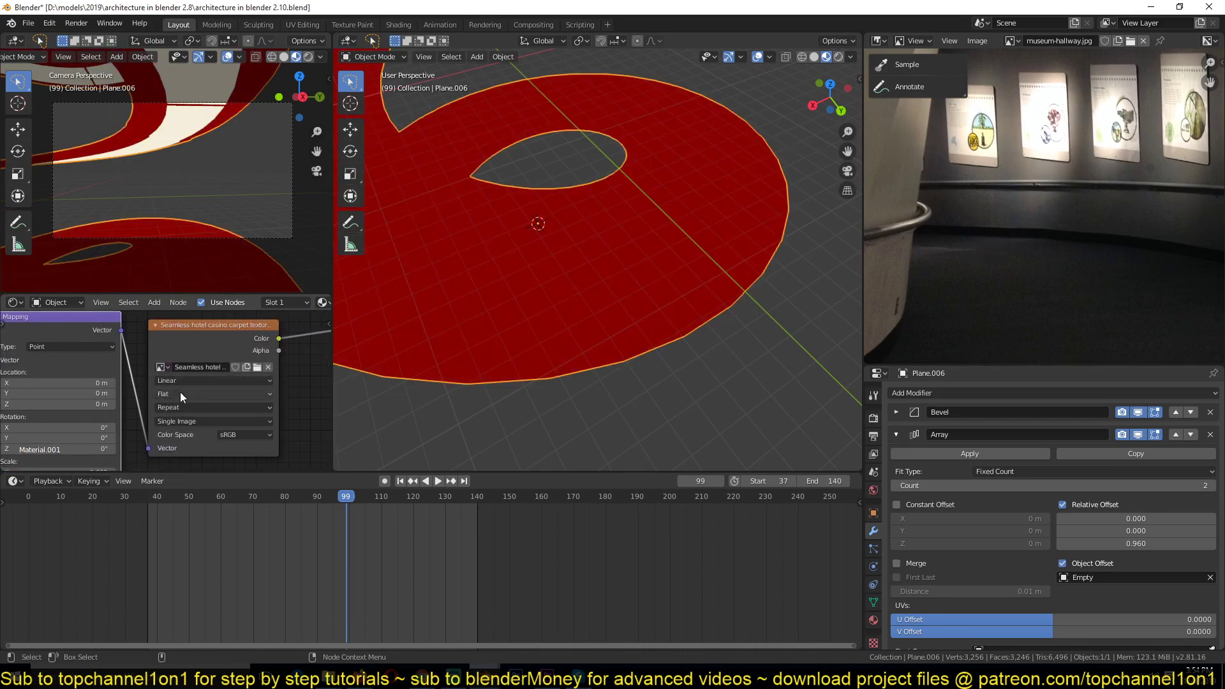
left_click(180, 392)
left_click(179, 415)
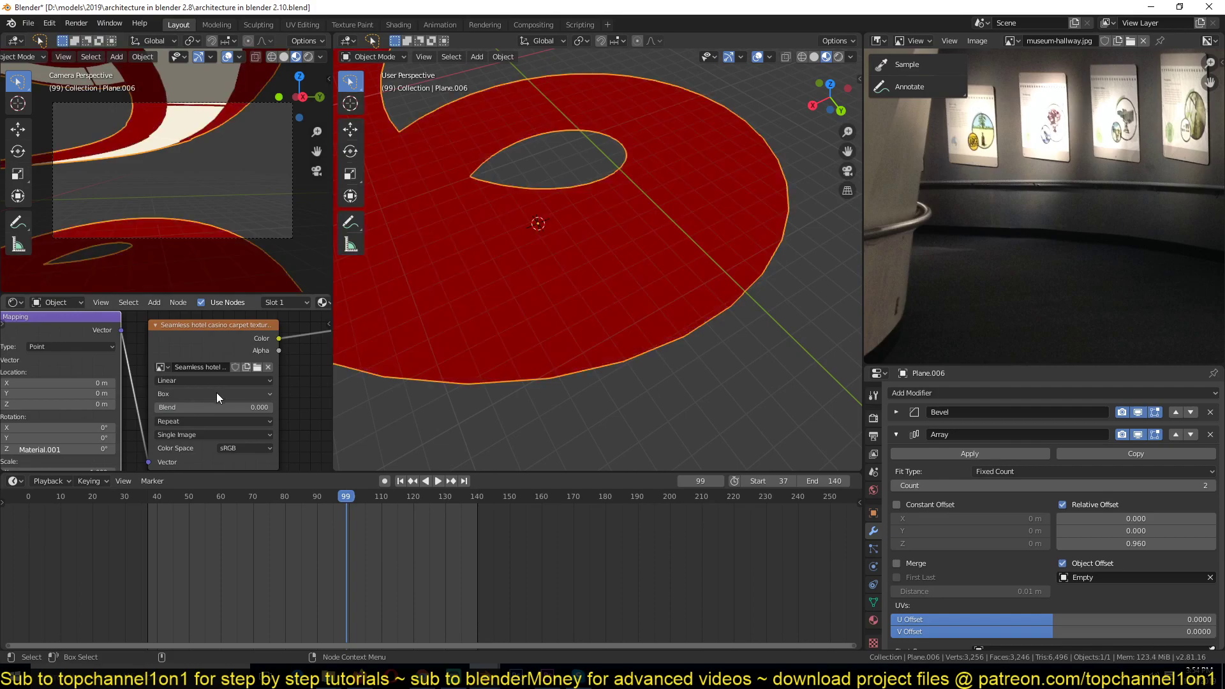
scroll(220, 385, "down", 2)
scroll(610, 257, "up", 4)
scroll(610, 258, "down", 1)
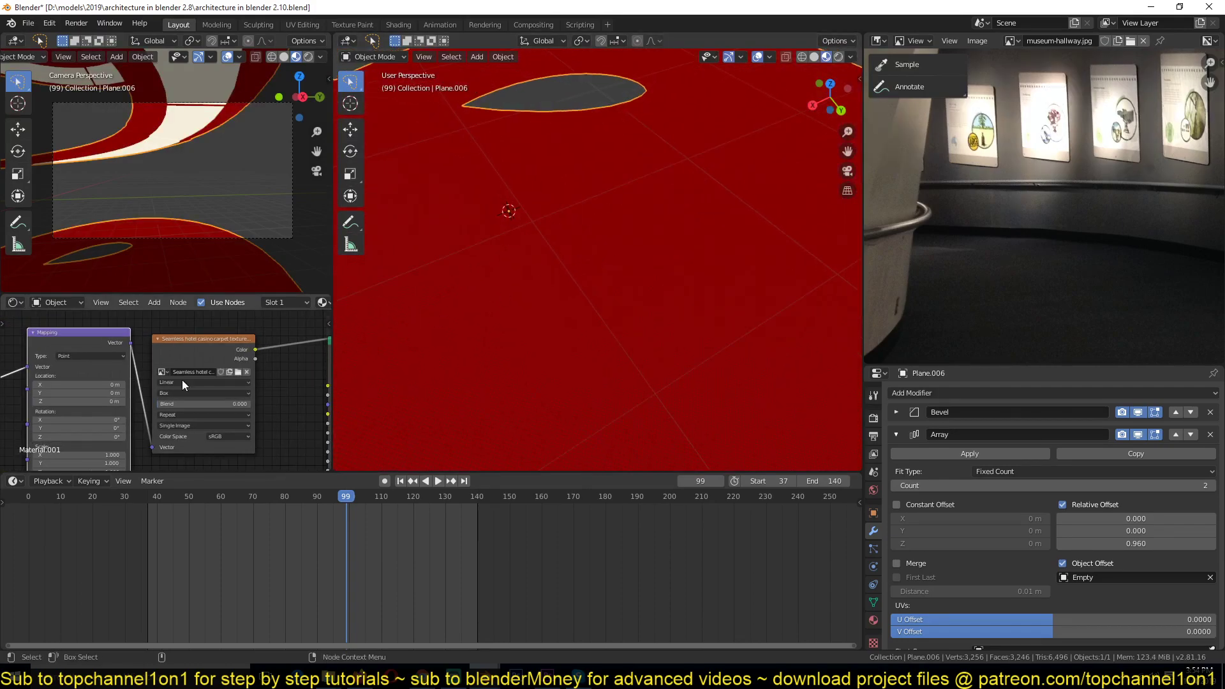
Set the carpet's Mapping scale to 0.090 on X, Y and Z
middle_click_drag(136, 402, 330, 350)
mouse_move(13, 391)
middle_mouse_down()
mouse_move(82, 363)
mouse_move(62, 420)
middle_mouse_up()
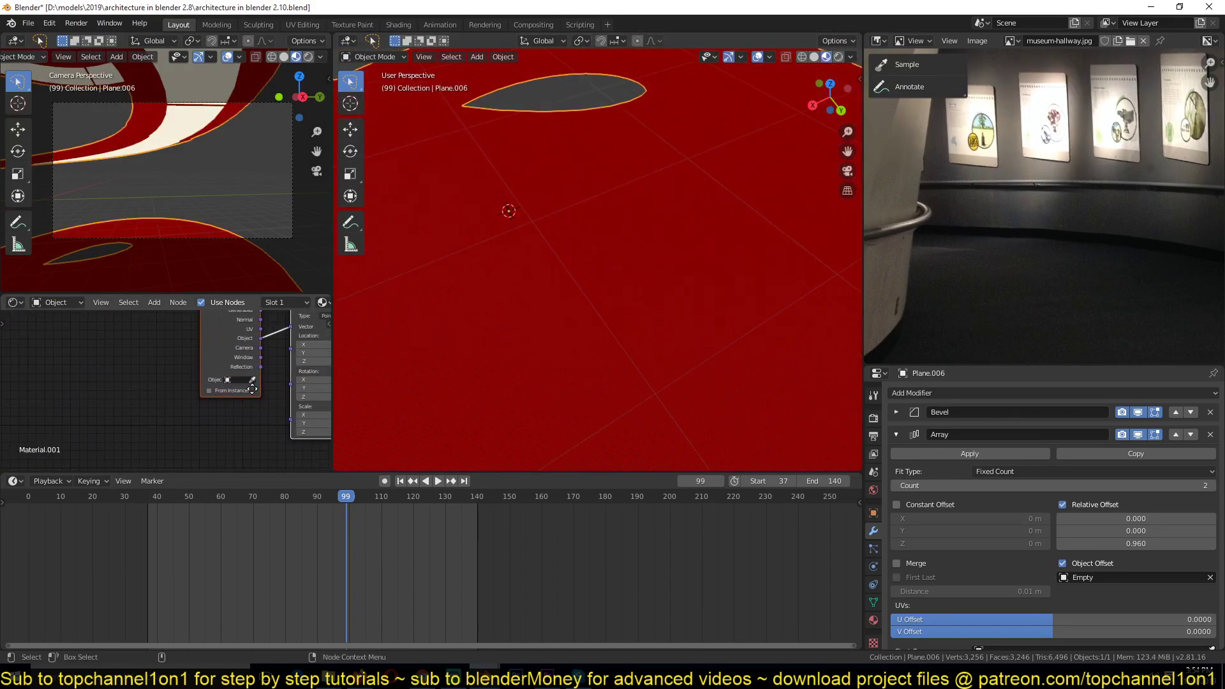
middle_click_drag(253, 390, 44, 409)
middle_click_drag(142, 407, 176, 383)
scroll(176, 411, "up", 4)
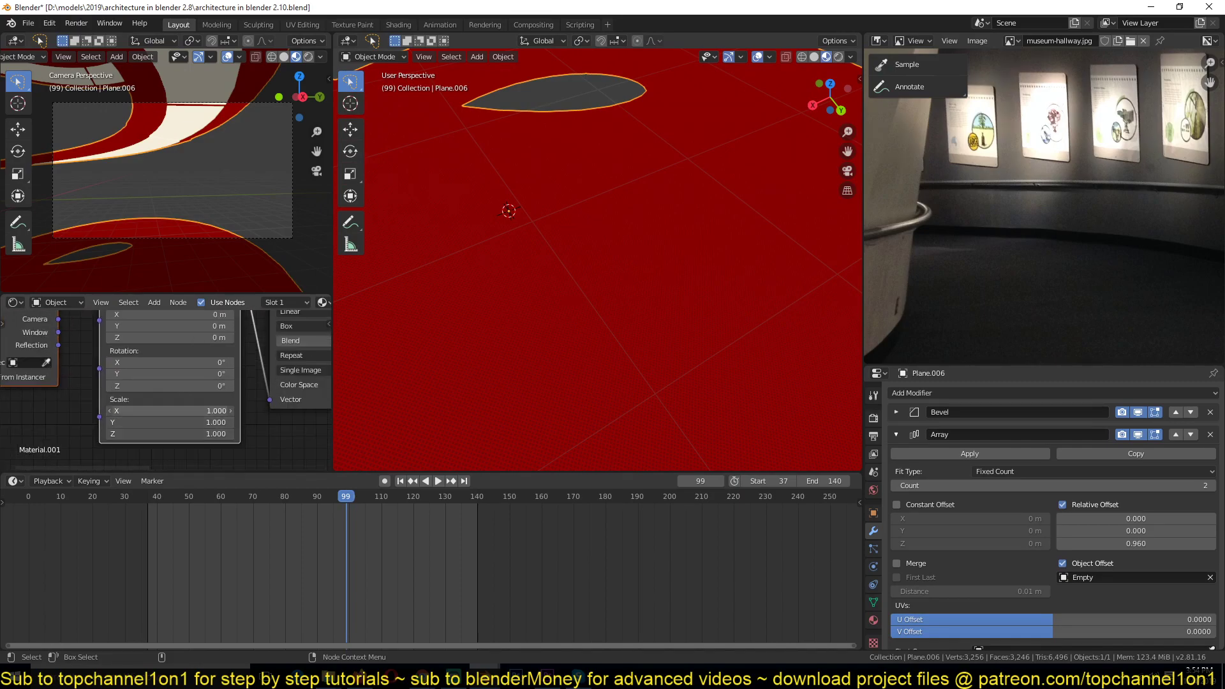
left_click_drag(176, 434, 162, 434)
mouse_move(150, 411)
left_mouse_down("alt")
mouse_move(139, 411)
mouse_move(152, 411)
left_mouse_up("alt")
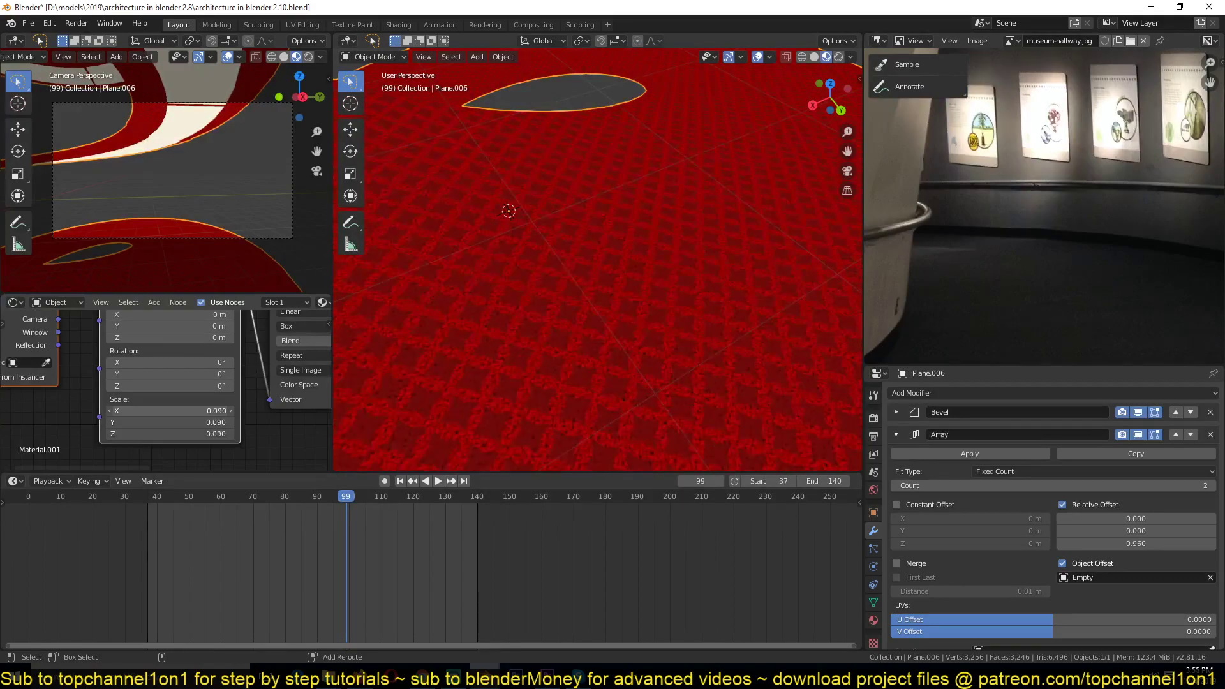
Check the carpet pattern from the camera, set its Mapping scale to 0.020 on all axes, and save the file with nothing selected
scroll(431, 269, "down", 2)
middle_click_drag(432, 269, 495, 285)
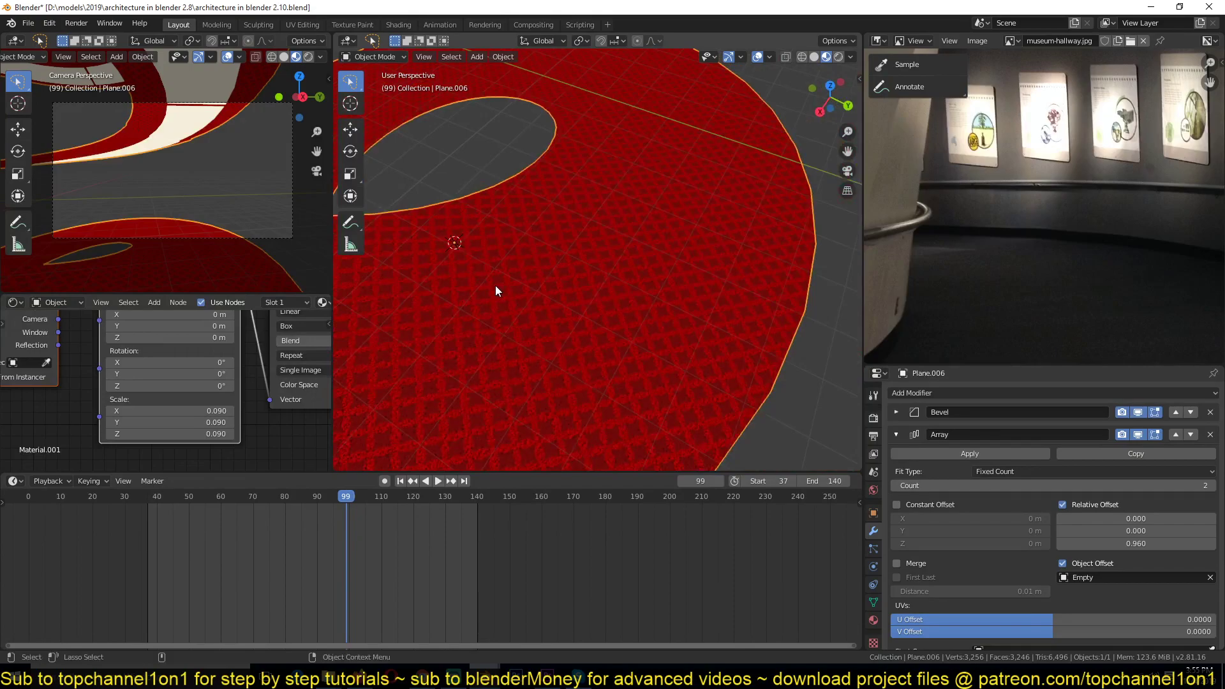
key("KP_0")
scroll(510, 229, "up", 4)
middle_click_drag(583, 129, 580, 468, "shift")
scroll(569, 408, "up", 3)
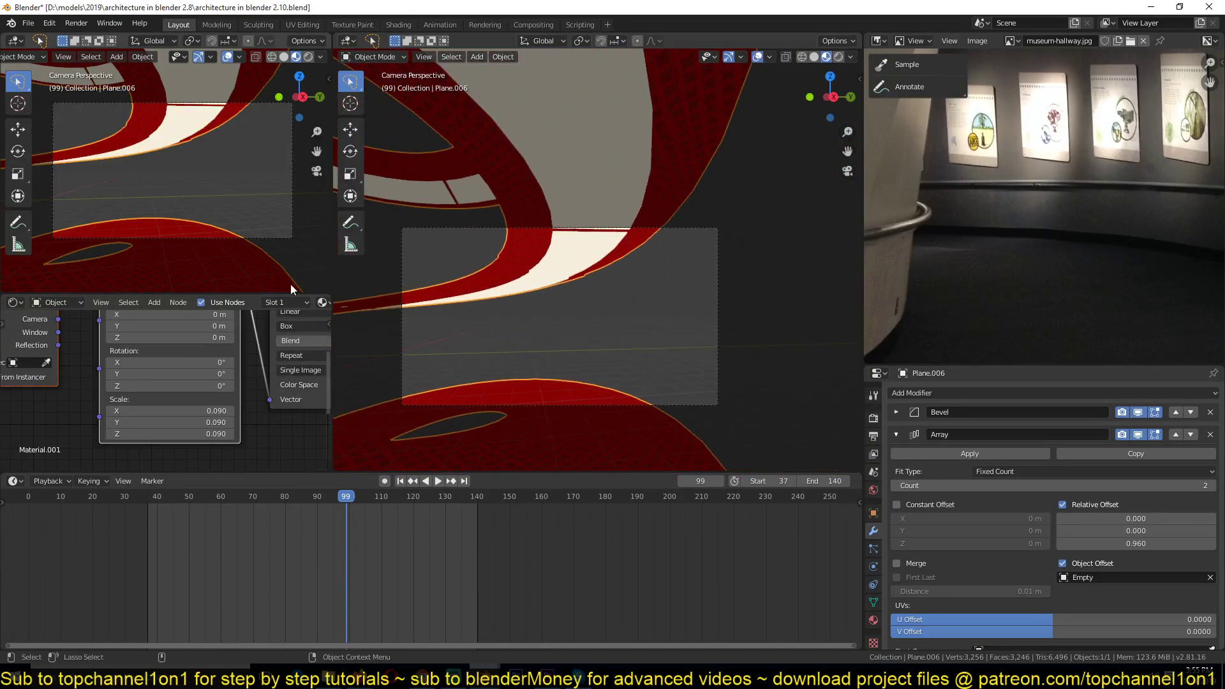
scroll(274, 260, "up", 3)
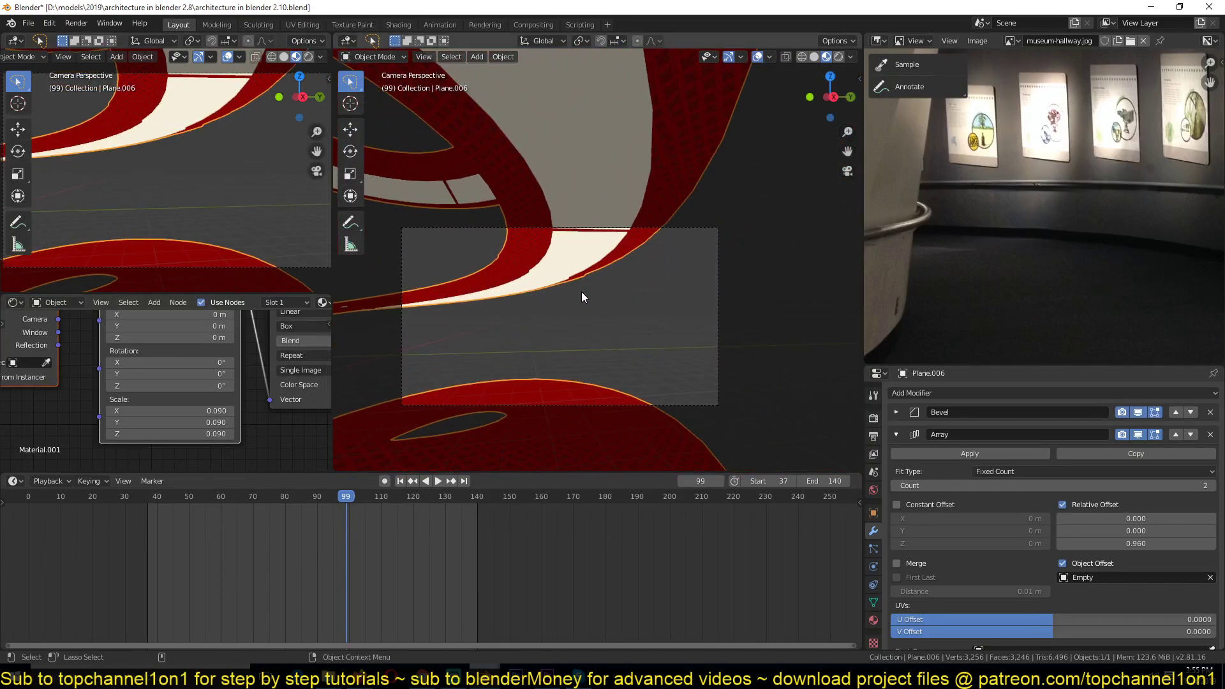
middle_click_drag(581, 292, 504, 338)
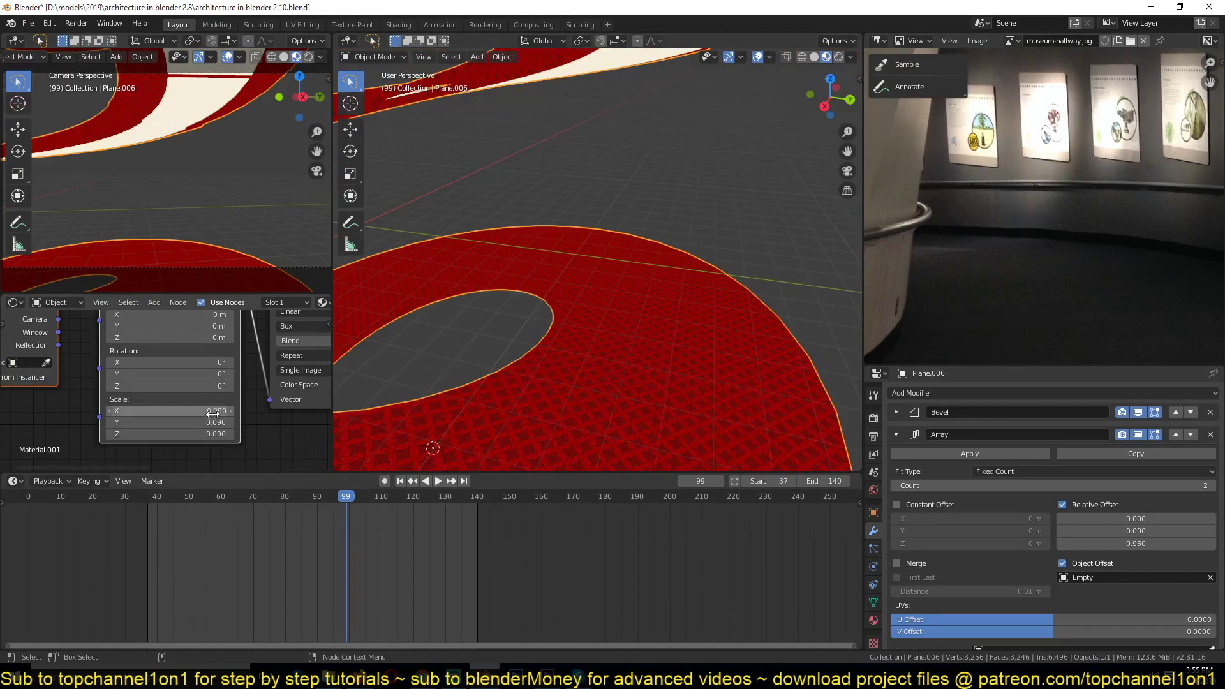
left_click_drag(168, 411, 156, 411, "shift")
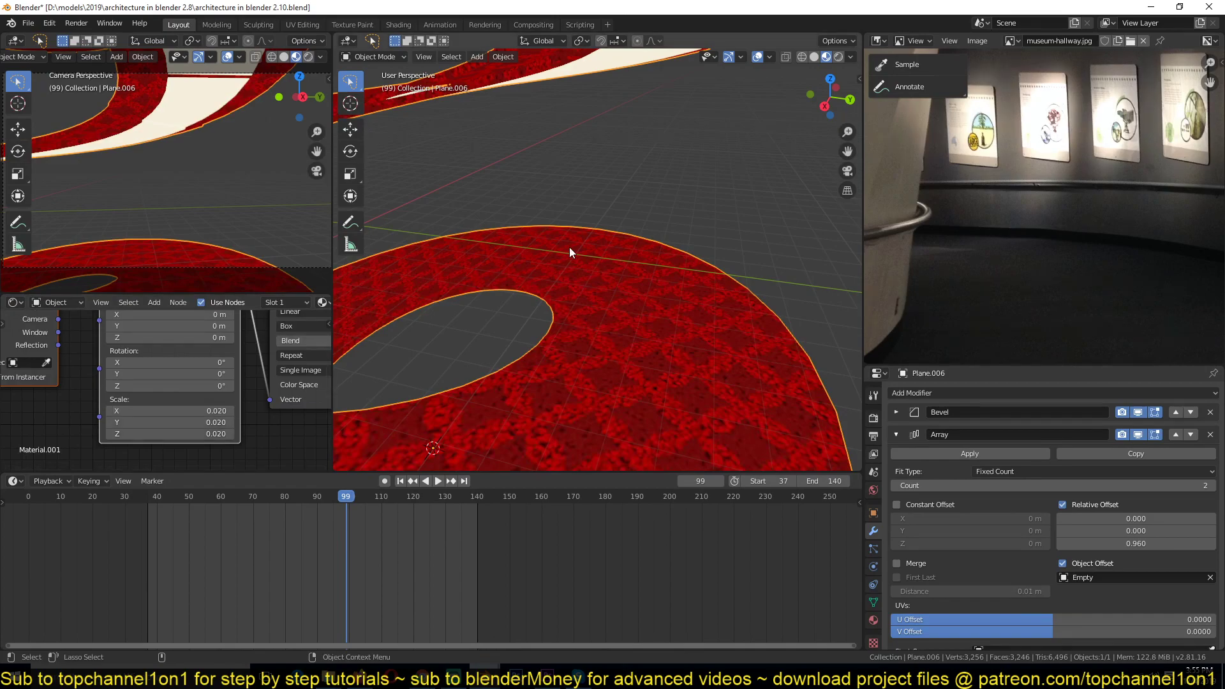
key("alt+a")
key("ctrl+s")
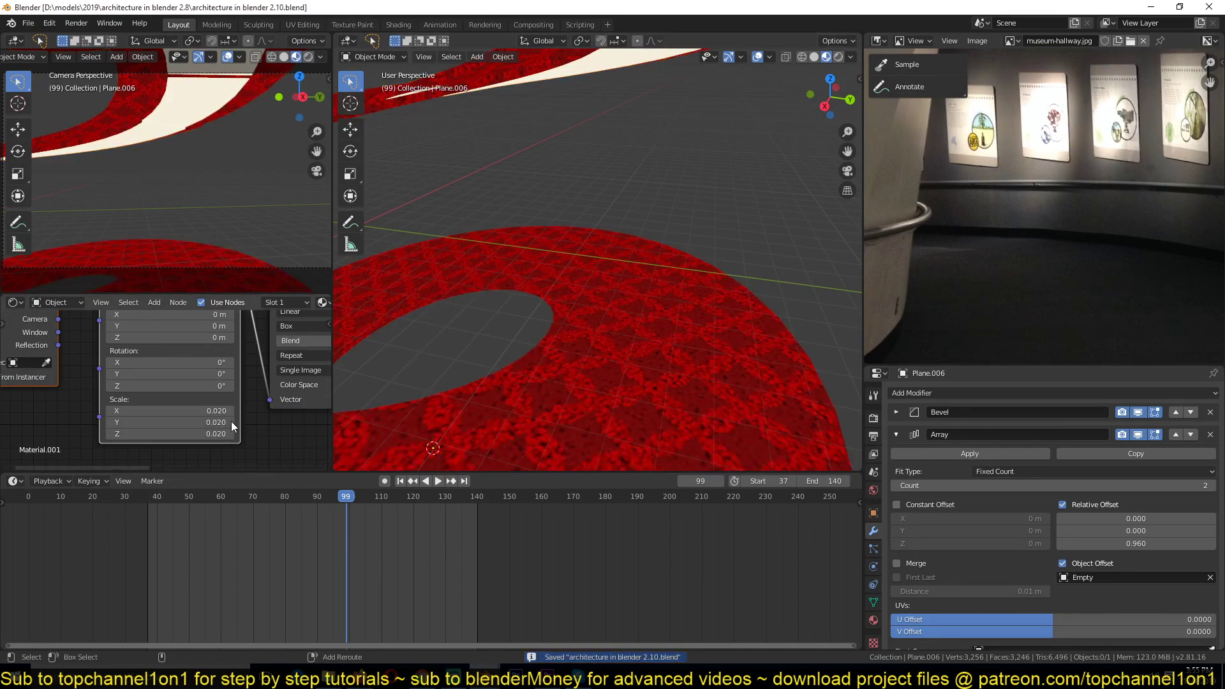
Set the red carpet's Mapping scale to 0.040 on X, Y and Z, save the file, and inspect the pattern
mouse_move(168, 411)
left_mouse_down()
mouse_move(162, 434)
mouse_move(175, 434)
left_mouse_up()
key("ctrl+s")
middle_click_drag(623, 260, 603, 166, "shift")
middle_click_drag(665, 286, 565, 274)
scroll(253, 372, "down", 5)
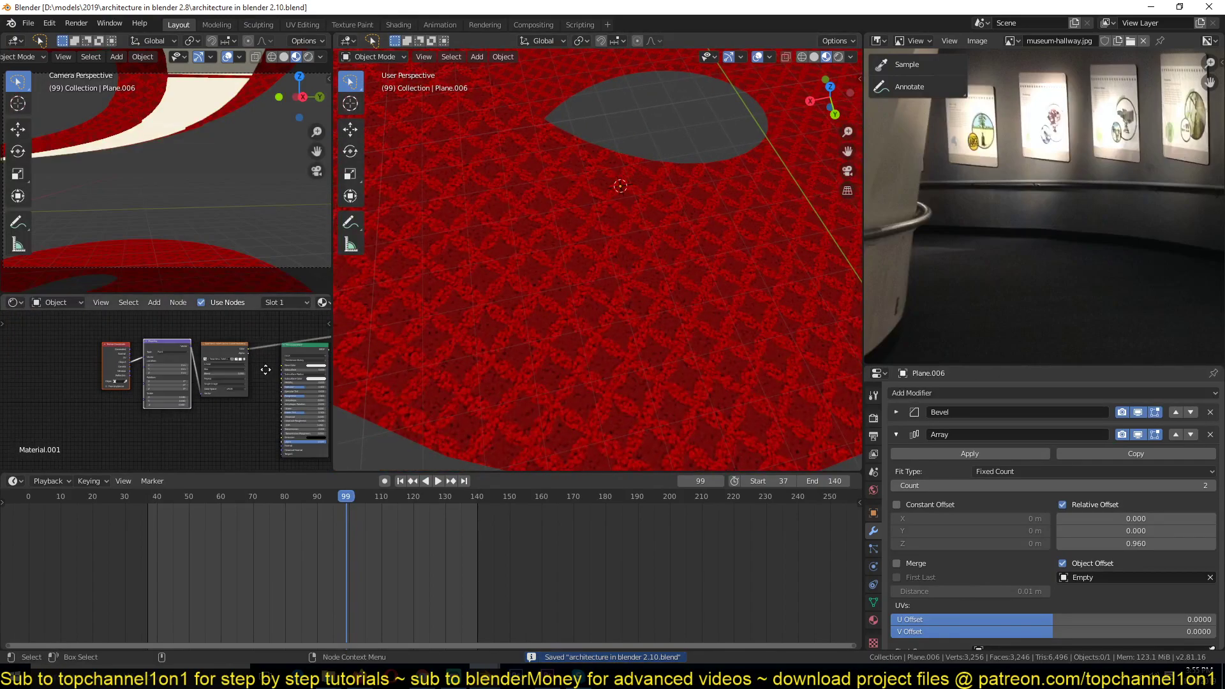
middle_click_drag(266, 370, 167, 396)
scroll(171, 395, "up", 6)
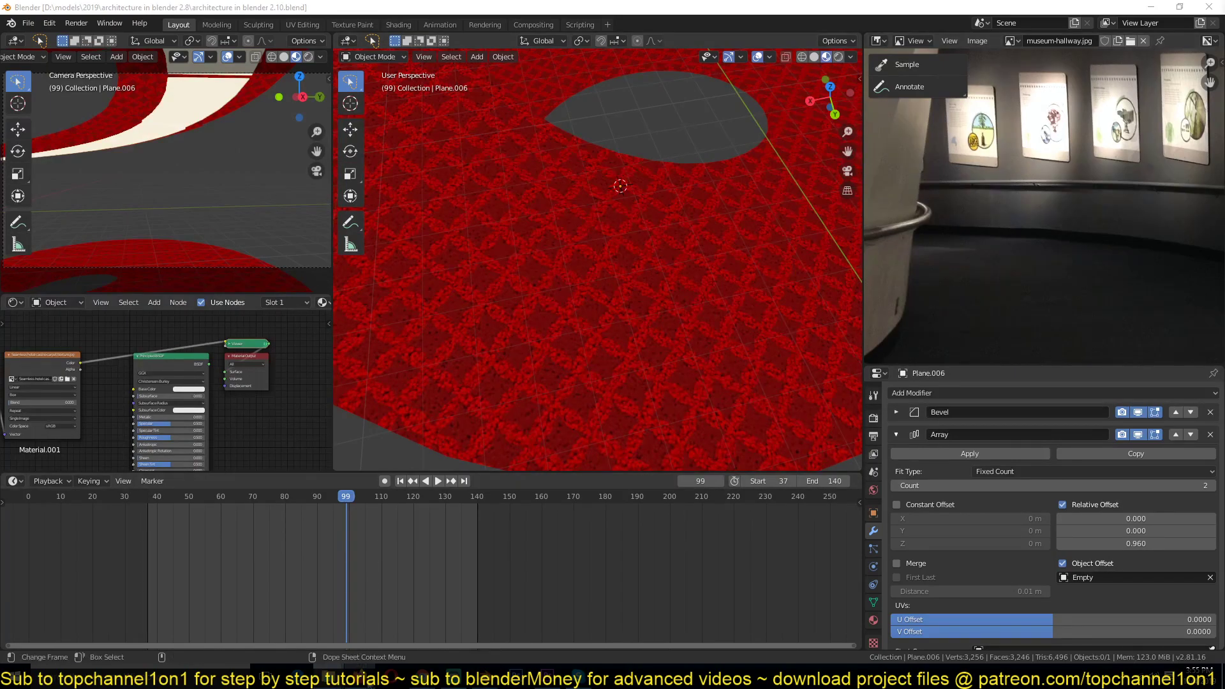
left_click(367, 673)
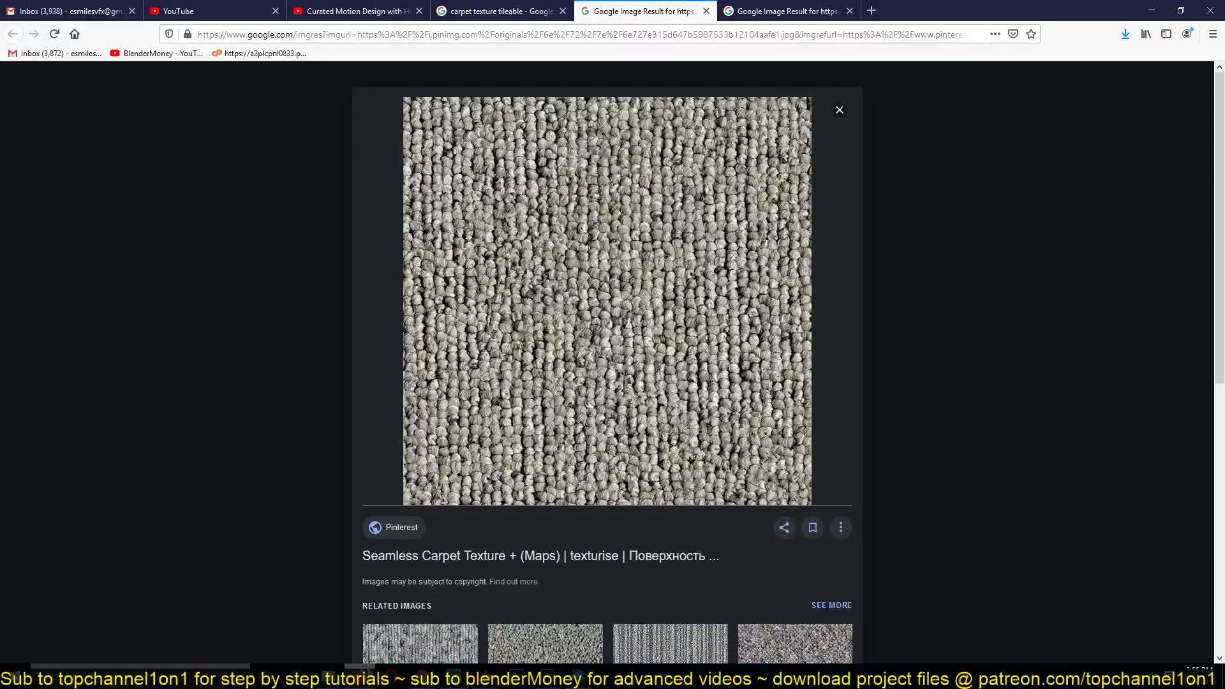
right_click(556, 236)
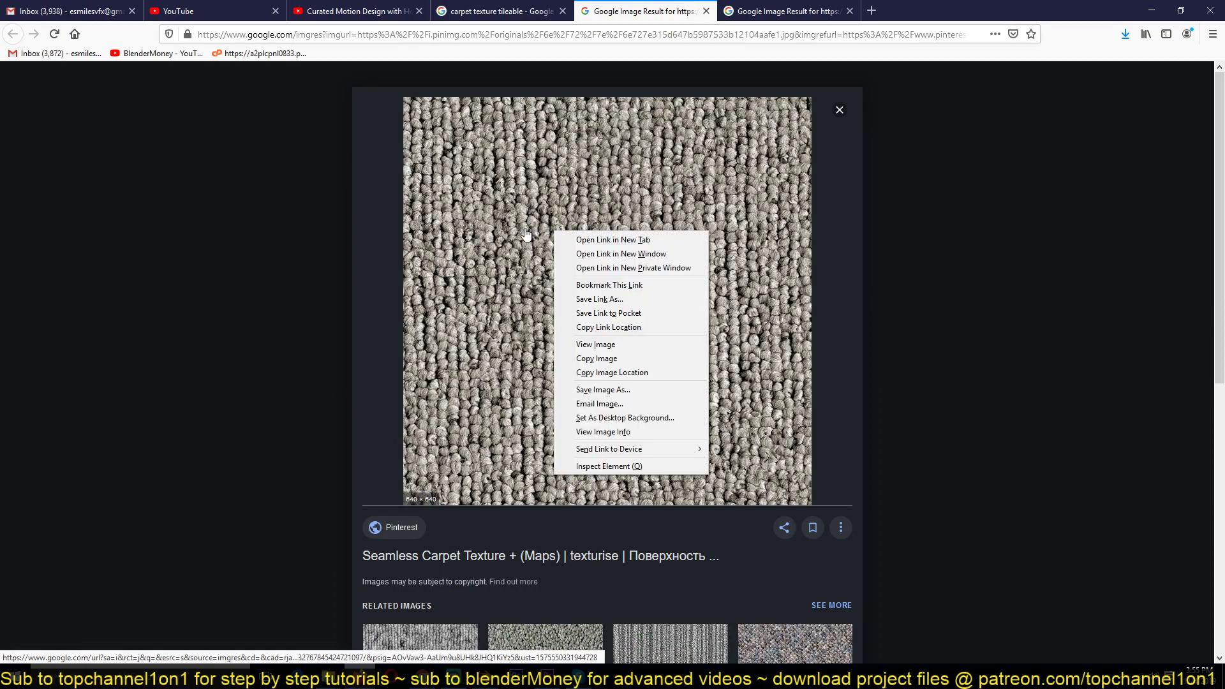
left_click(611, 390)
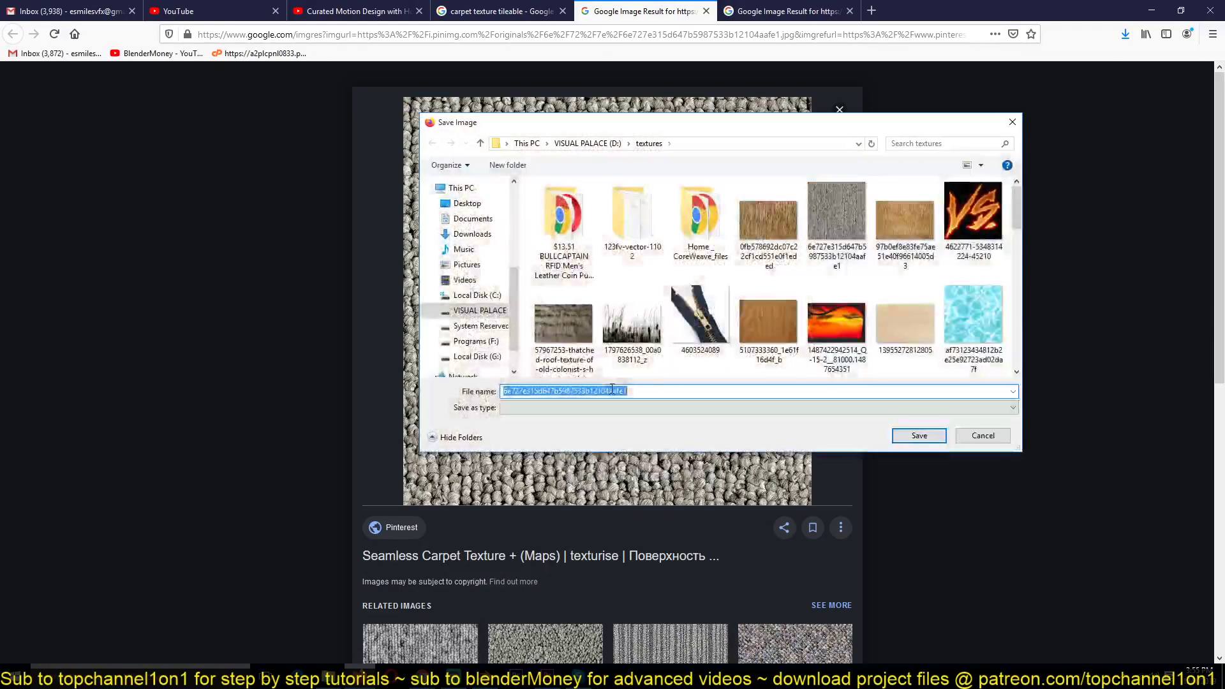
left_click(907, 438)
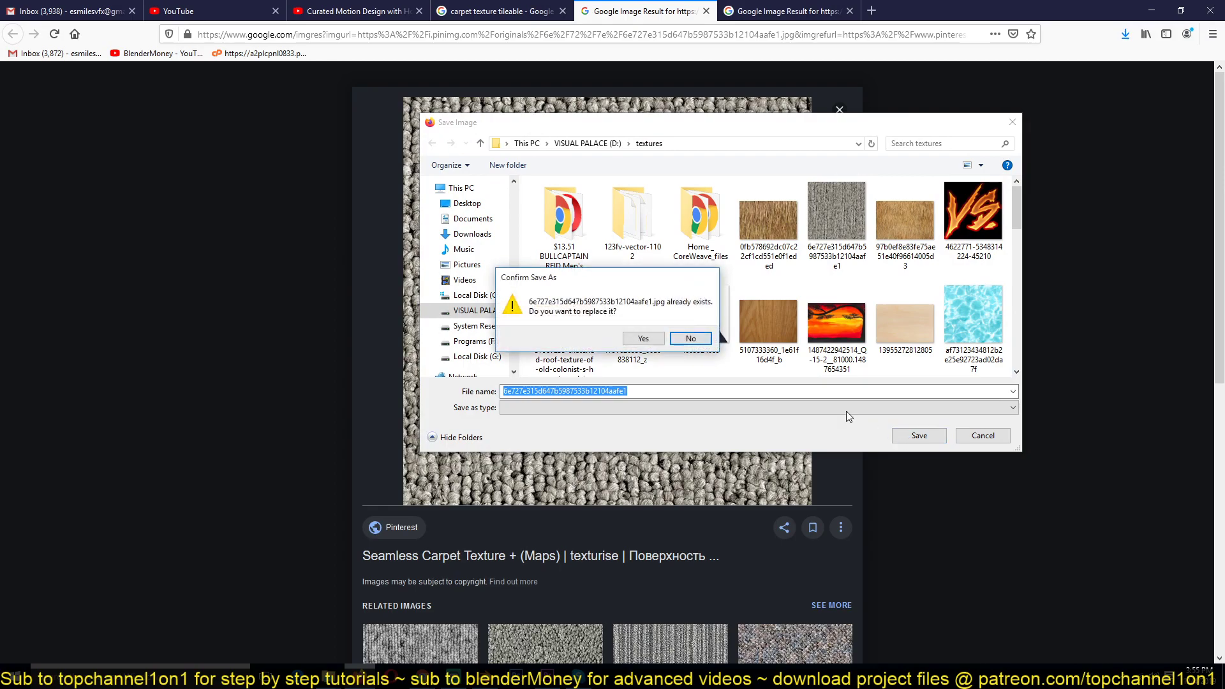
left_click(689, 343)
left_click(989, 436)
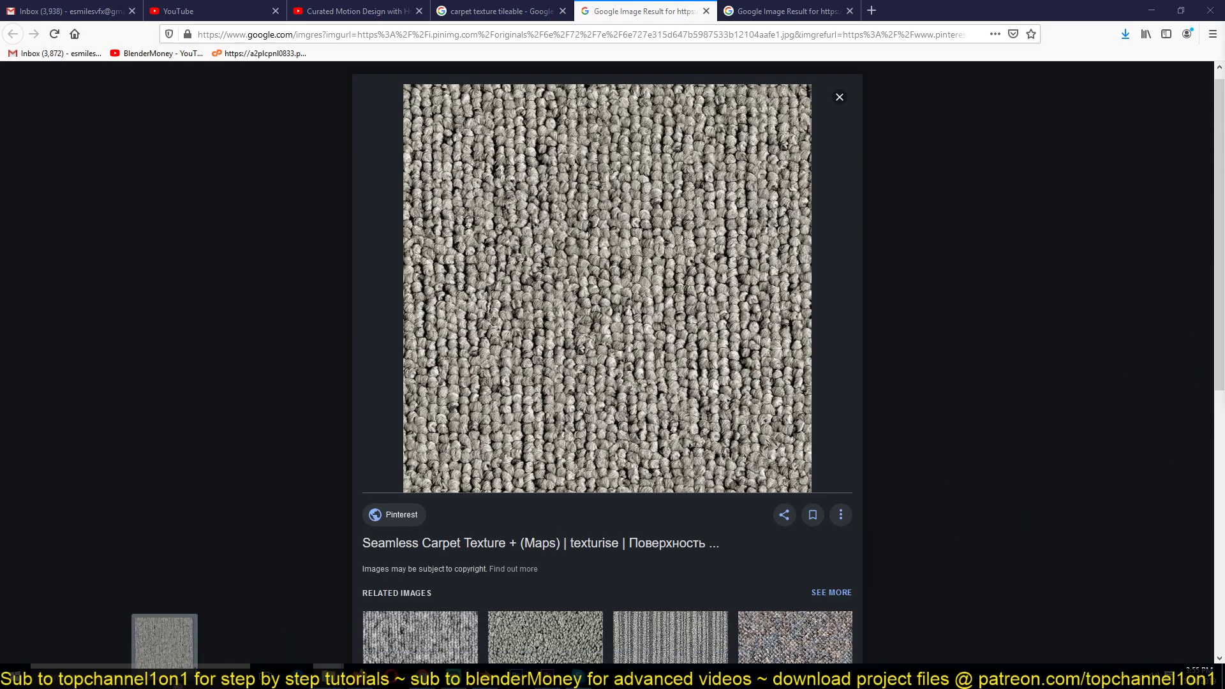
Bring the downloaded grey carpet image into Blender's shader nodes as an image texture and place it below the red carpet's nodes
scroll(607, 383, "down", 3)
mouse_move(484, 676)
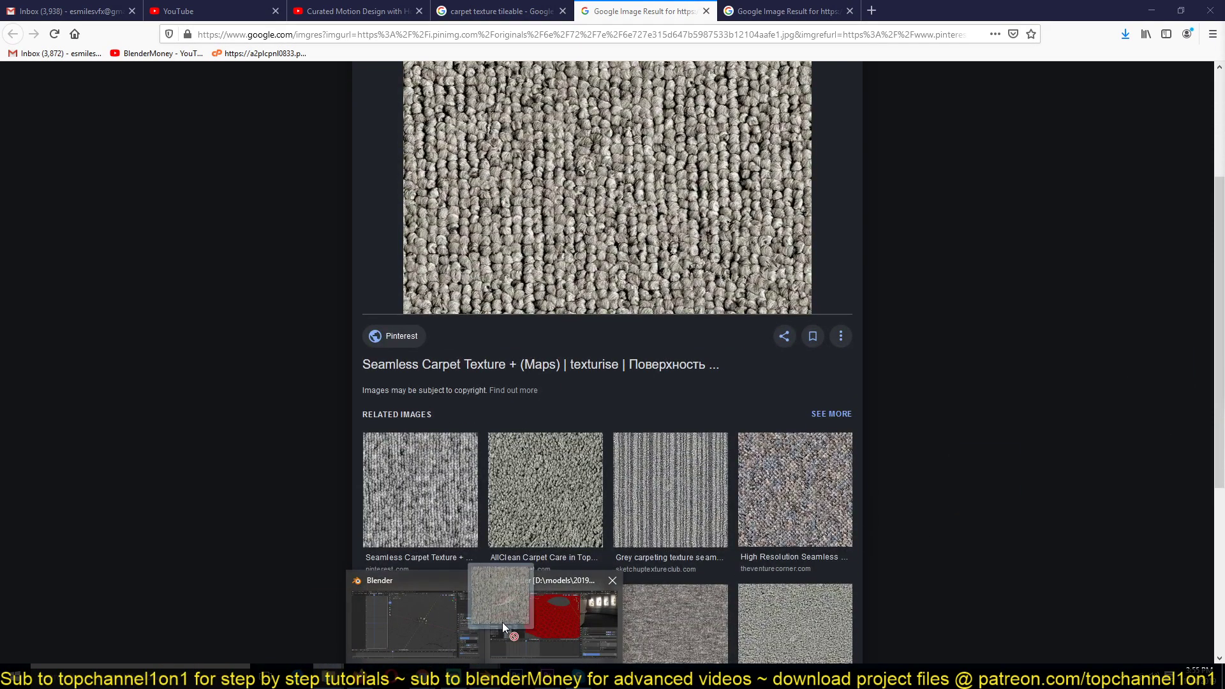
left_click(537, 613)
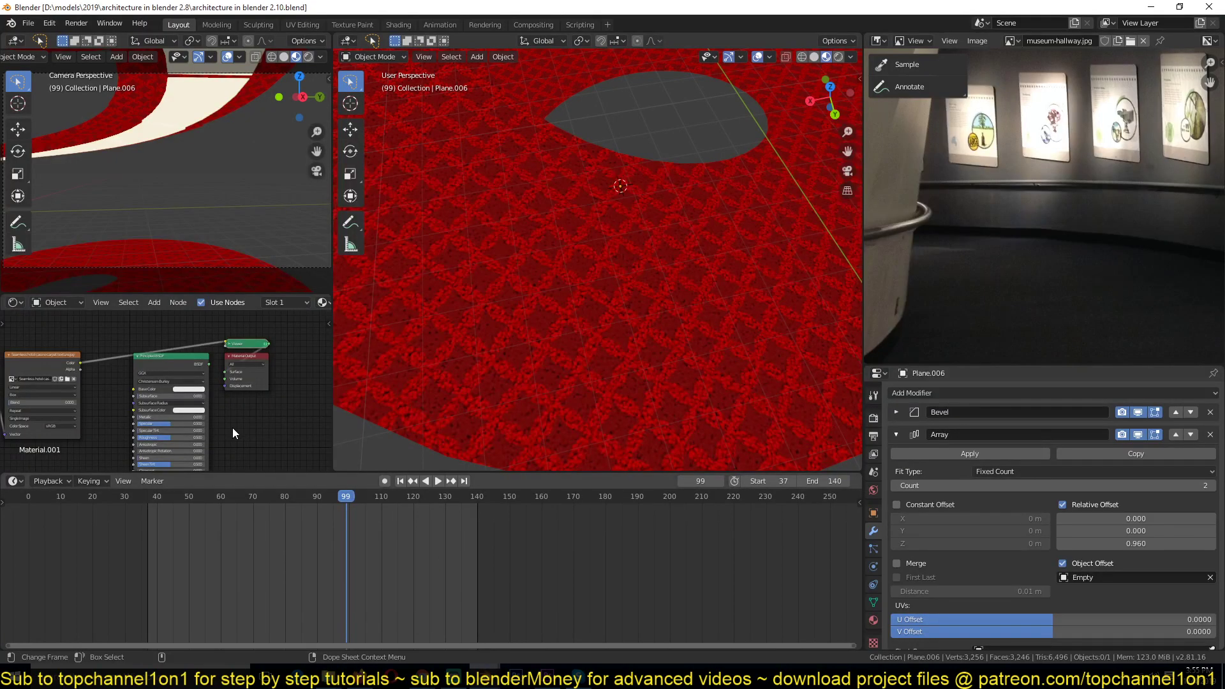
middle_click_drag(240, 424, 288, 359)
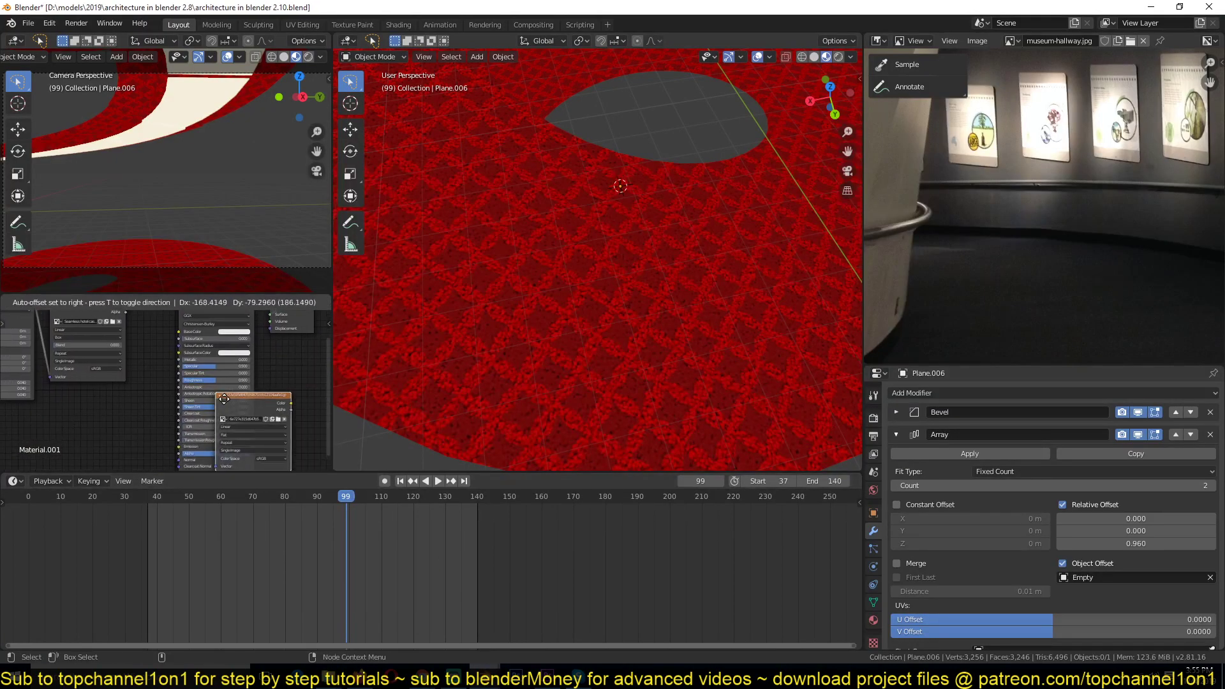
left_click_drag(245, 412, 67, 403)
middle_click_drag(132, 400, 261, 360)
left_click_drag(178, 377, 74, 394)
scroll(193, 411, "up", 3)
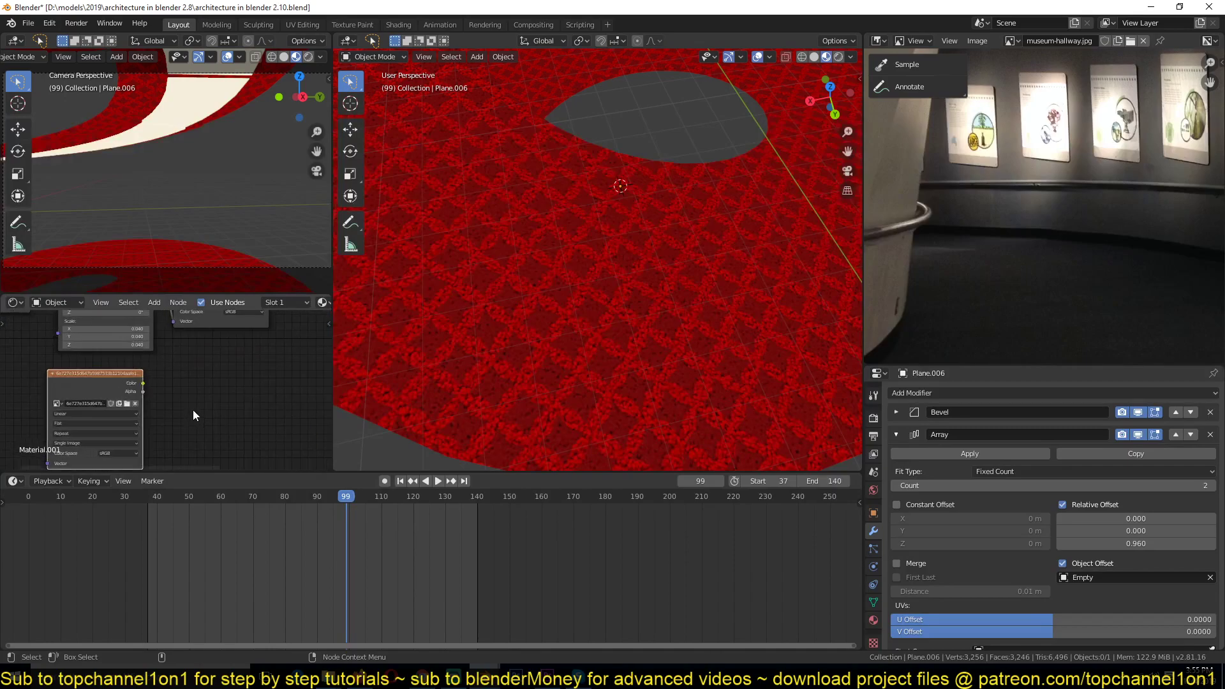
Add a Bump node beside the grey carpet image and connect the image's Color to the Bump's Normal input
key("shift+a")
mouse_move(160, 478)
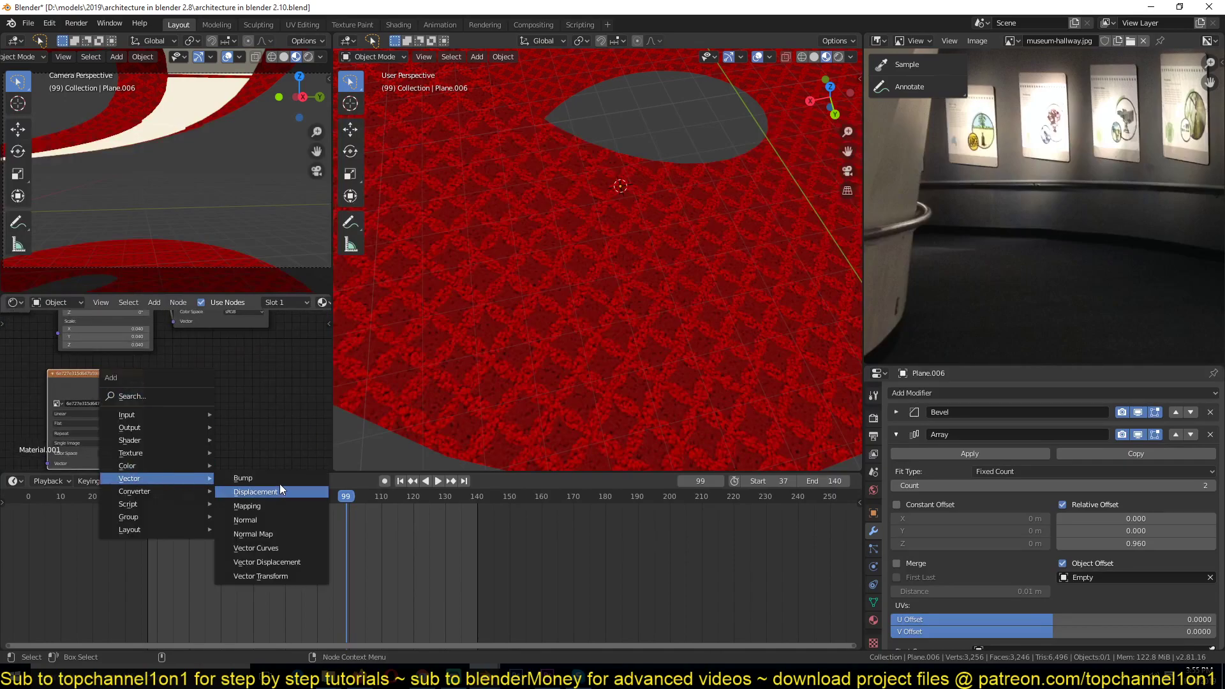
left_click(279, 478)
left_click(267, 445)
left_click_drag(143, 382, 227, 425)
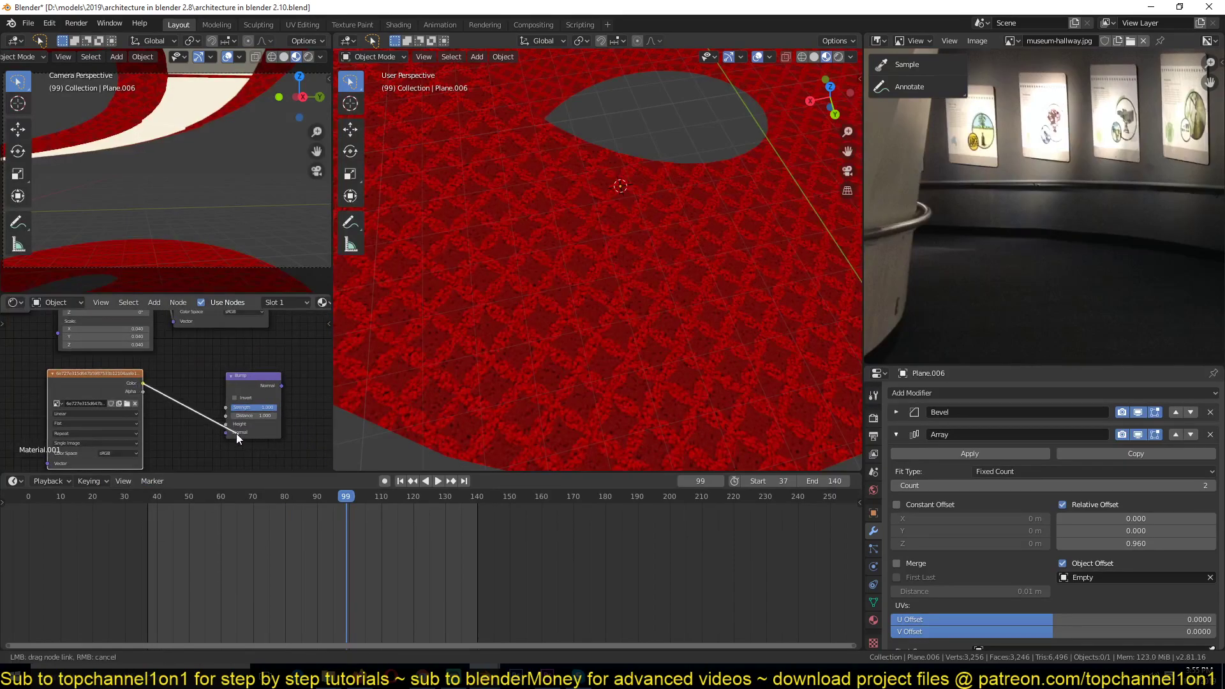
Give the grey carpet image Mapping and Texture Coordinate nodes driven by Object coordinates, and set its projection to Box
middle_click_drag(102, 382, 175, 386)
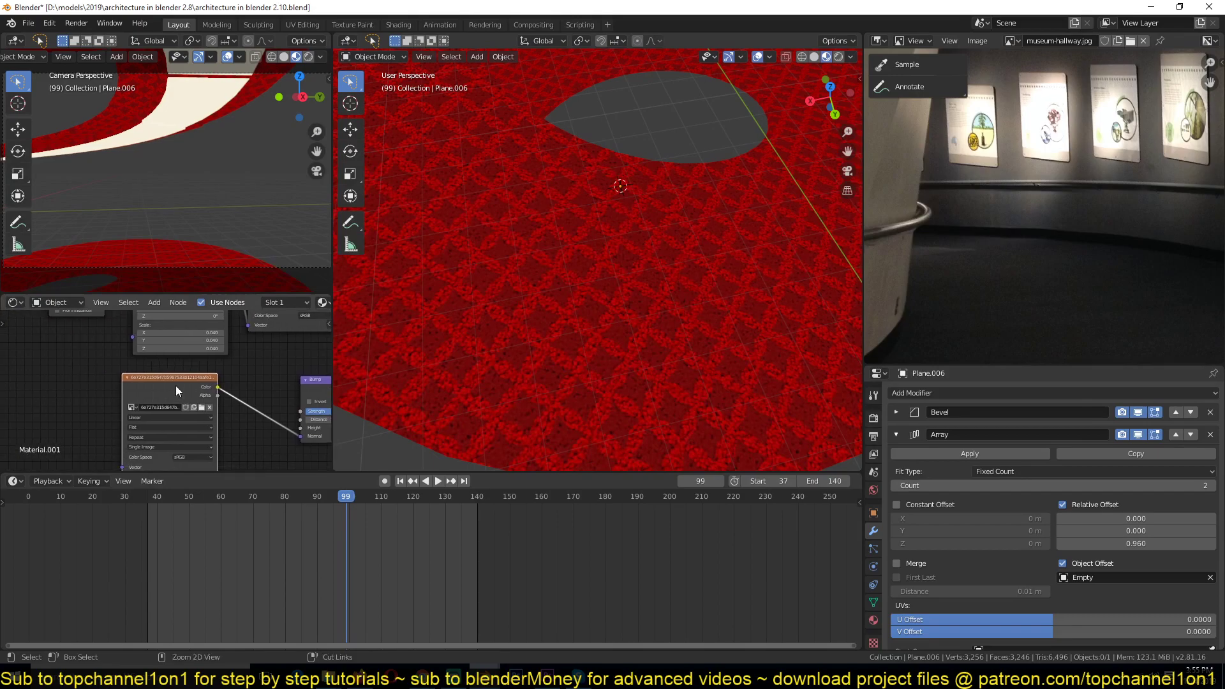
key("ctrl+t")
middle_click_drag(117, 393, 198, 380)
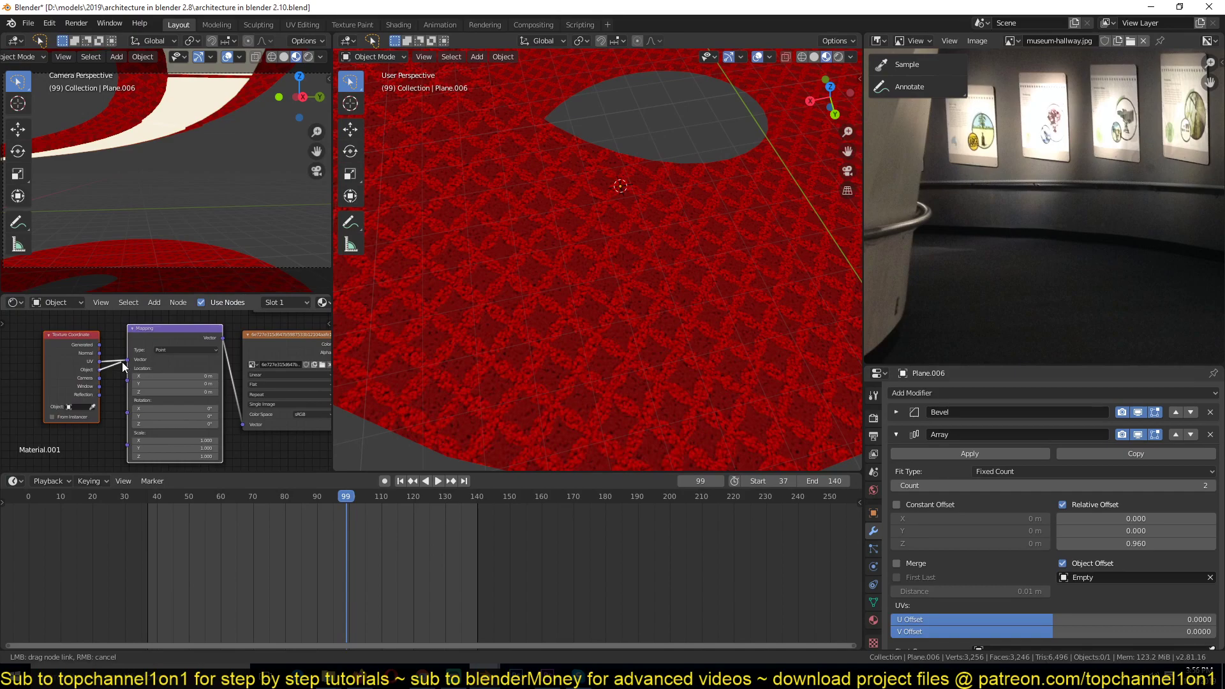
left_click_drag(122, 365, 127, 359)
left_click(282, 385)
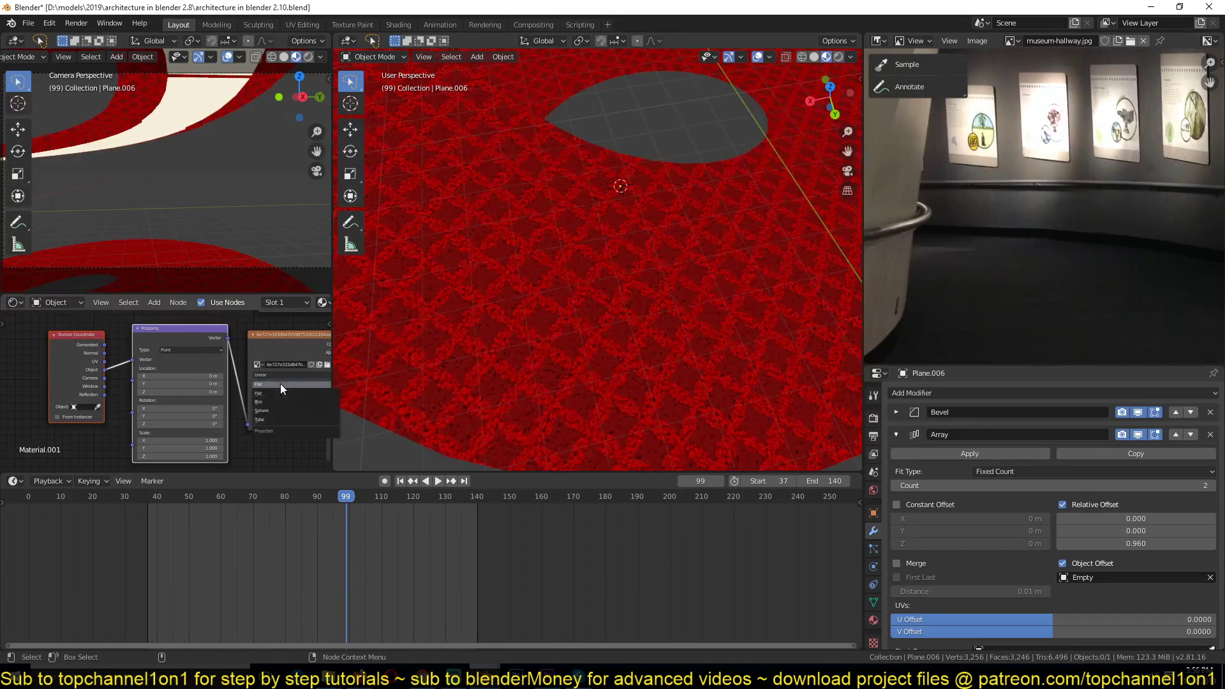
left_click(269, 401)
Preview the grey carpet image on the floor, set its Mapping scale to 0.310 on all axes, and save the file
middle_click_drag(269, 403, 148, 394)
middle_click_drag(220, 412, 184, 421)
middle_click_drag(242, 356, 206, 361)
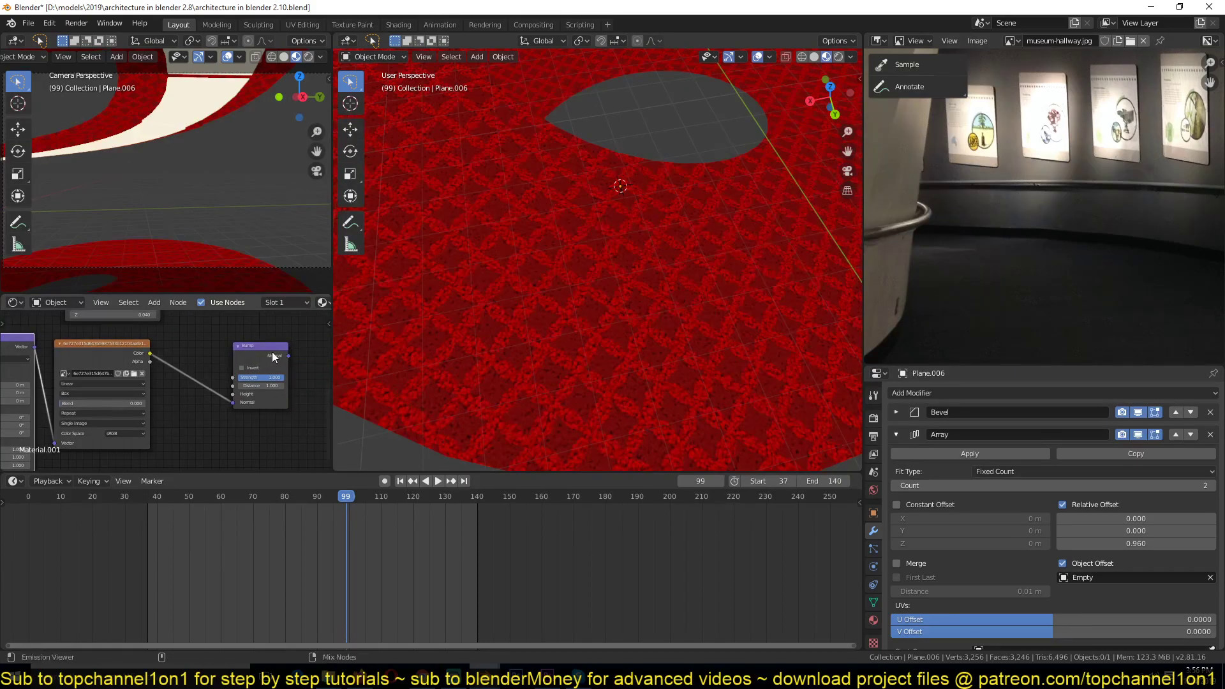
left_click(272, 351, "ctrl+shift")
left_click(129, 354, "ctrl+shift")
middle_click_drag(527, 347, 614, 339)
scroll(249, 396, "up", 6)
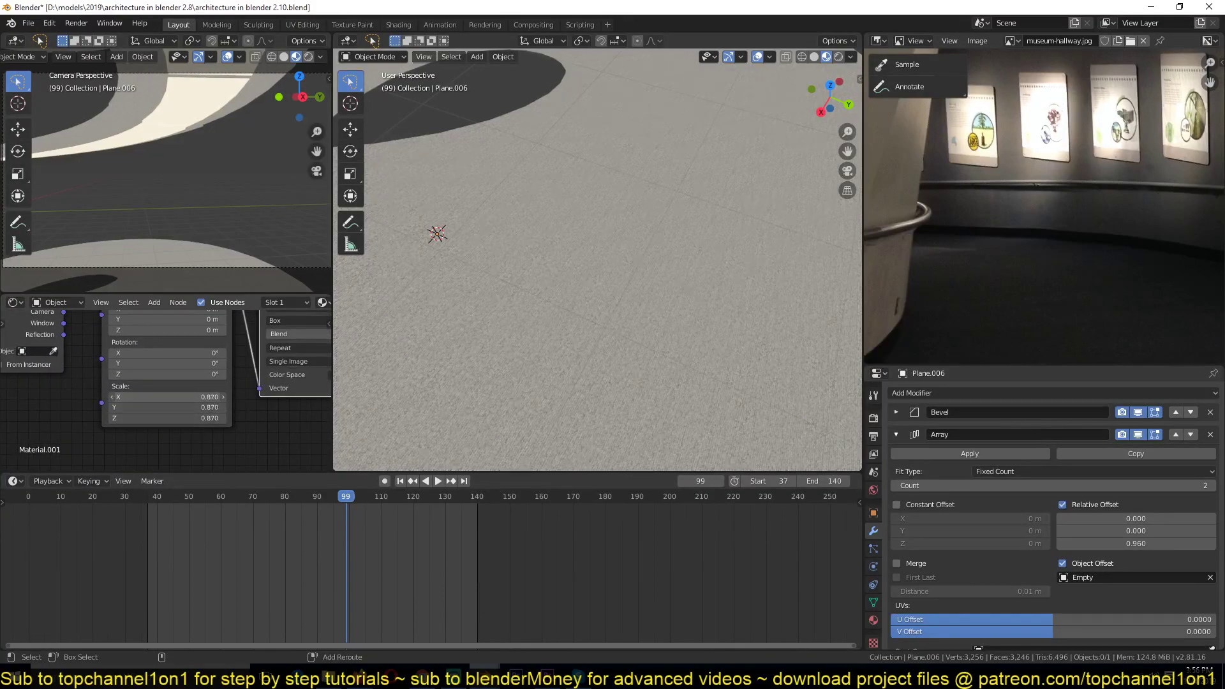
left_click_drag(164, 418, 129, 418)
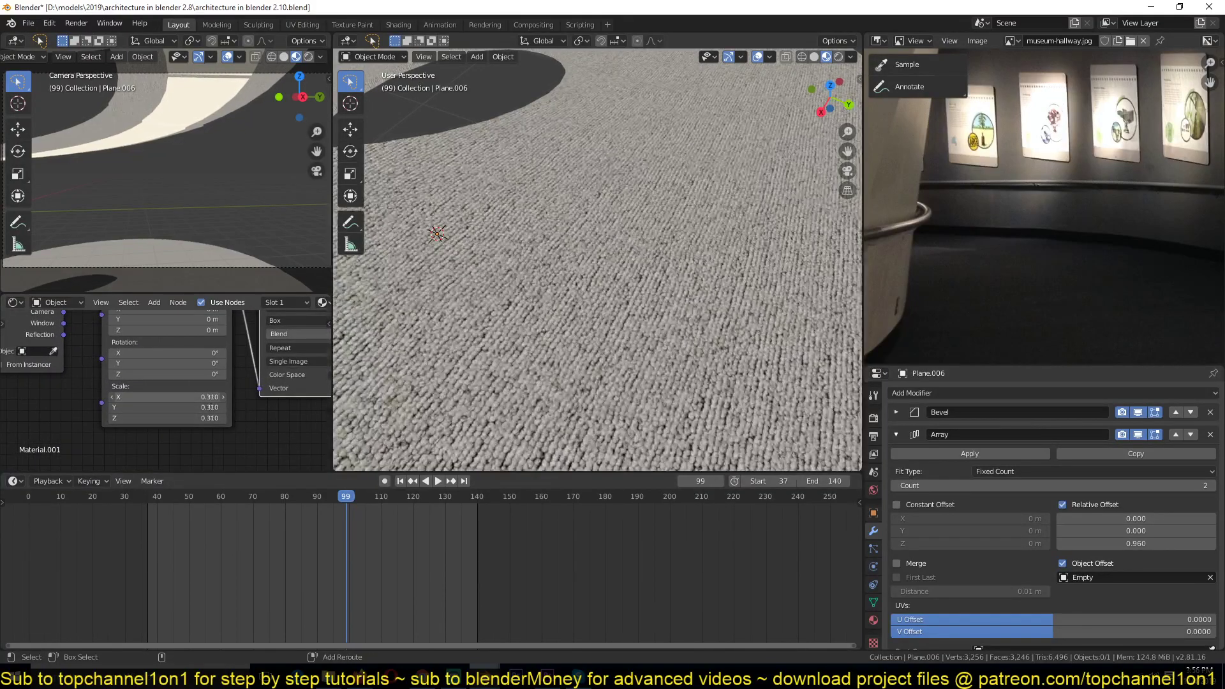
scroll(173, 398, "down", 5)
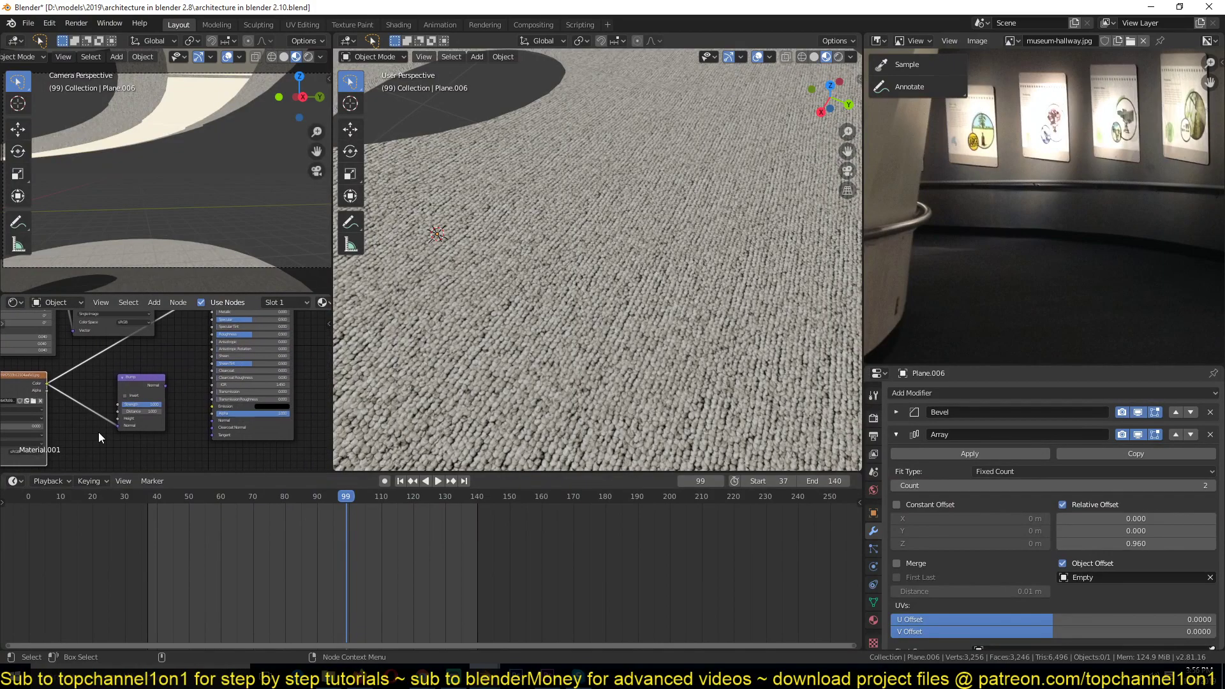
key("ctrl+s")
Connect the Bump node's Normal output to the Principled BSDF's Normal input and reposition the Bump node between the image and shader
scroll(169, 397, "up", 1)
left_click_drag(167, 386, 218, 427)
middle_click_drag(196, 357, 187, 436)
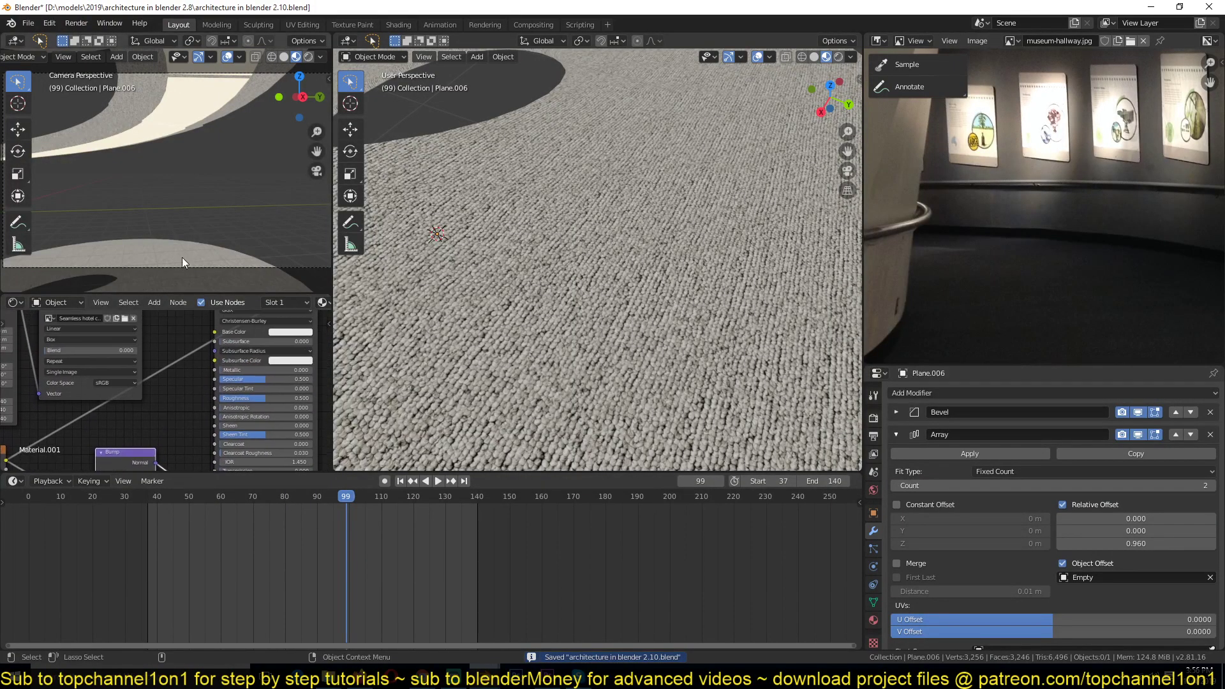
middle_click_drag(182, 258, 96, 287)
scroll(169, 346, "down", 5)
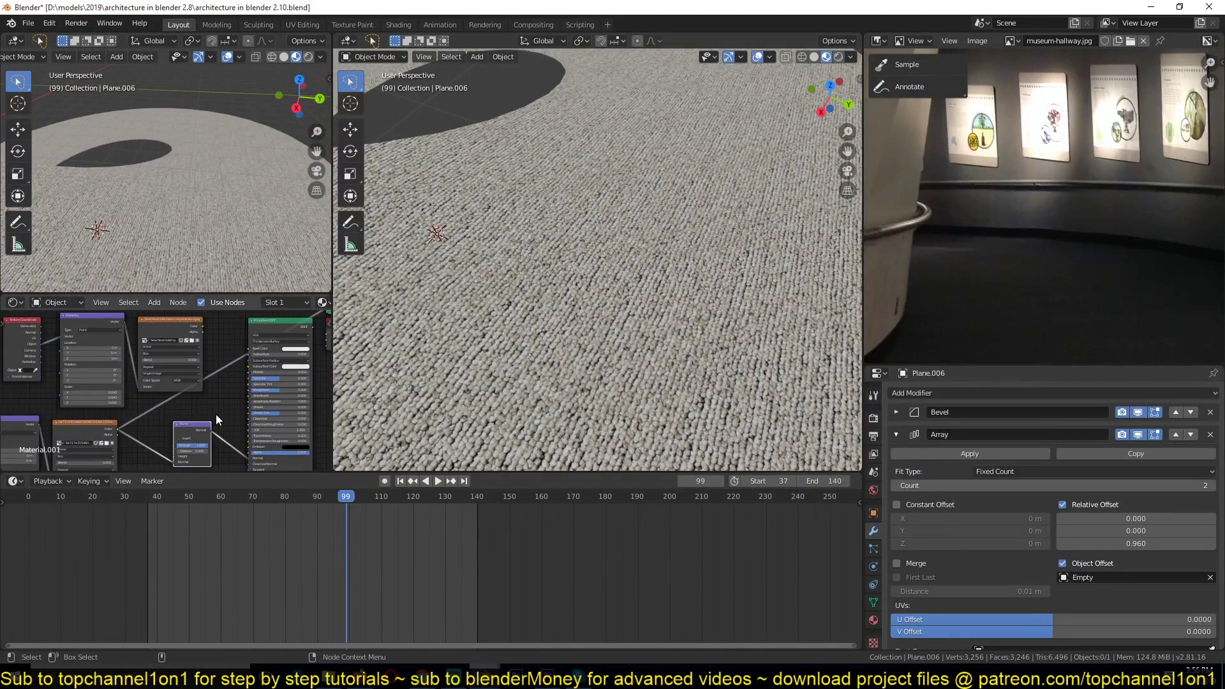
left_click_drag(196, 428, 154, 426)
middle_click_drag(167, 429, 207, 440)
left_click_drag(191, 435, 218, 453)
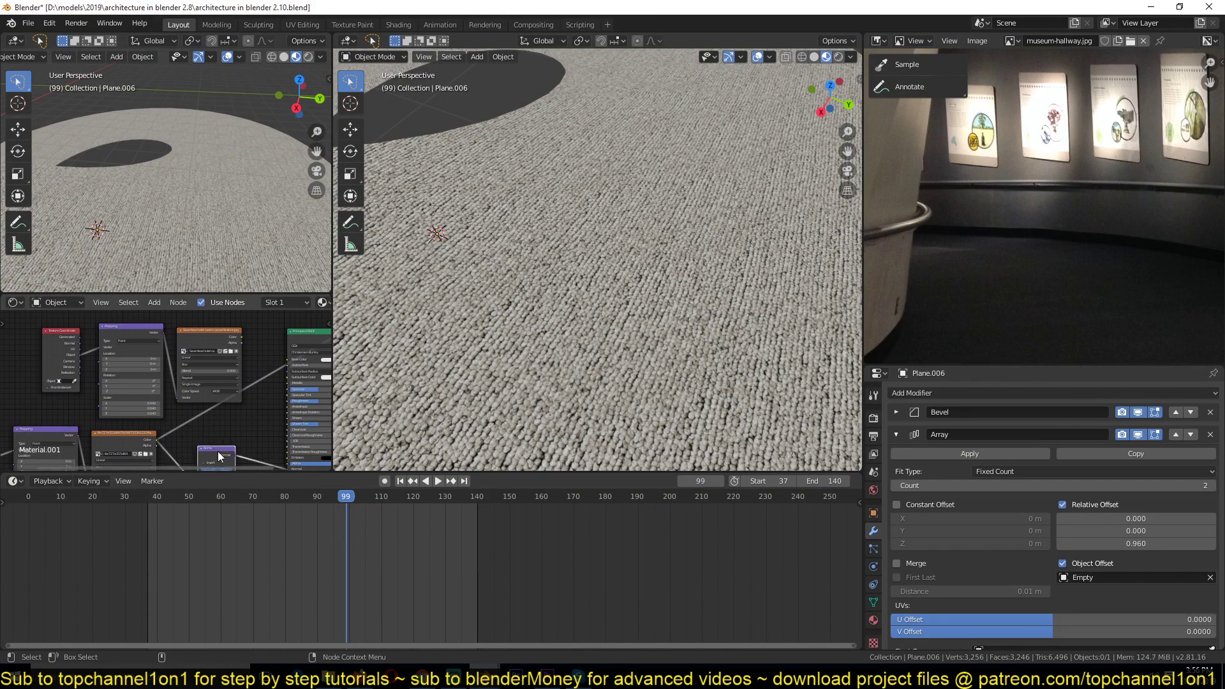
middle_click_drag(218, 456, 204, 426)
Connect the grey carpet's Color to the Principled BSDF's Roughness and the red carpet's Color to Base Color, and save the file
left_click_drag(149, 419, 279, 378)
middle_click_drag(255, 347, 247, 380)
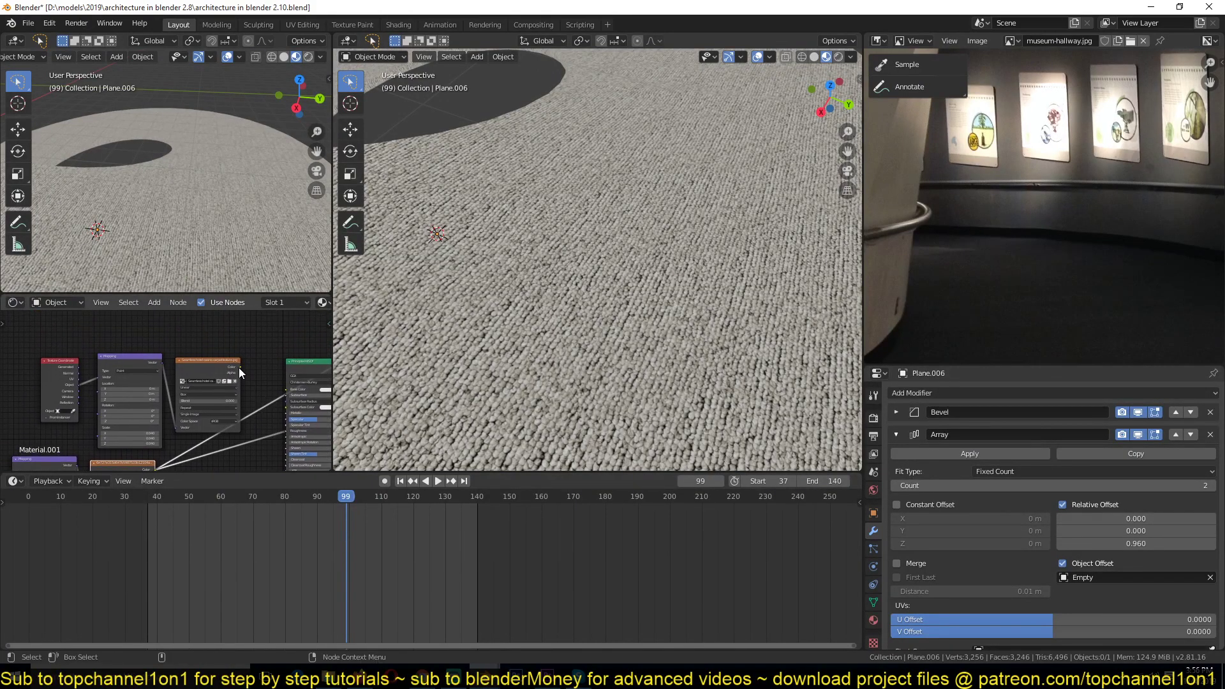
left_click_drag(239, 372, 286, 389)
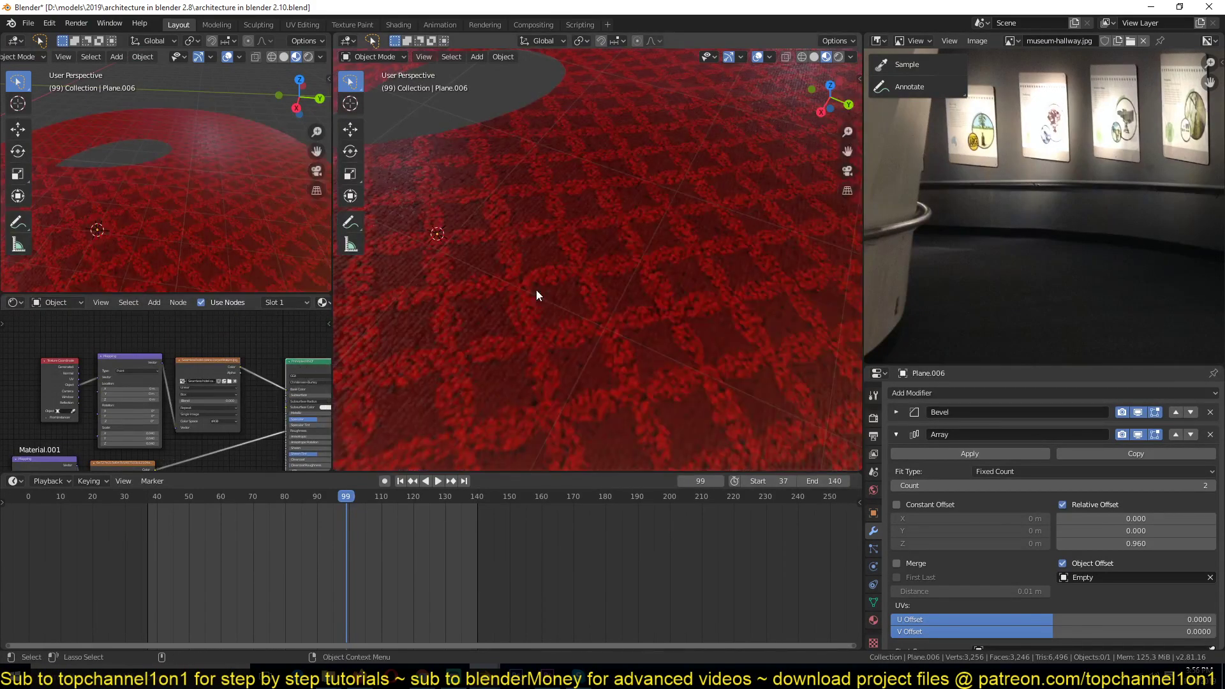
middle_click_drag(536, 290, 589, 261)
key("ctrl+s")
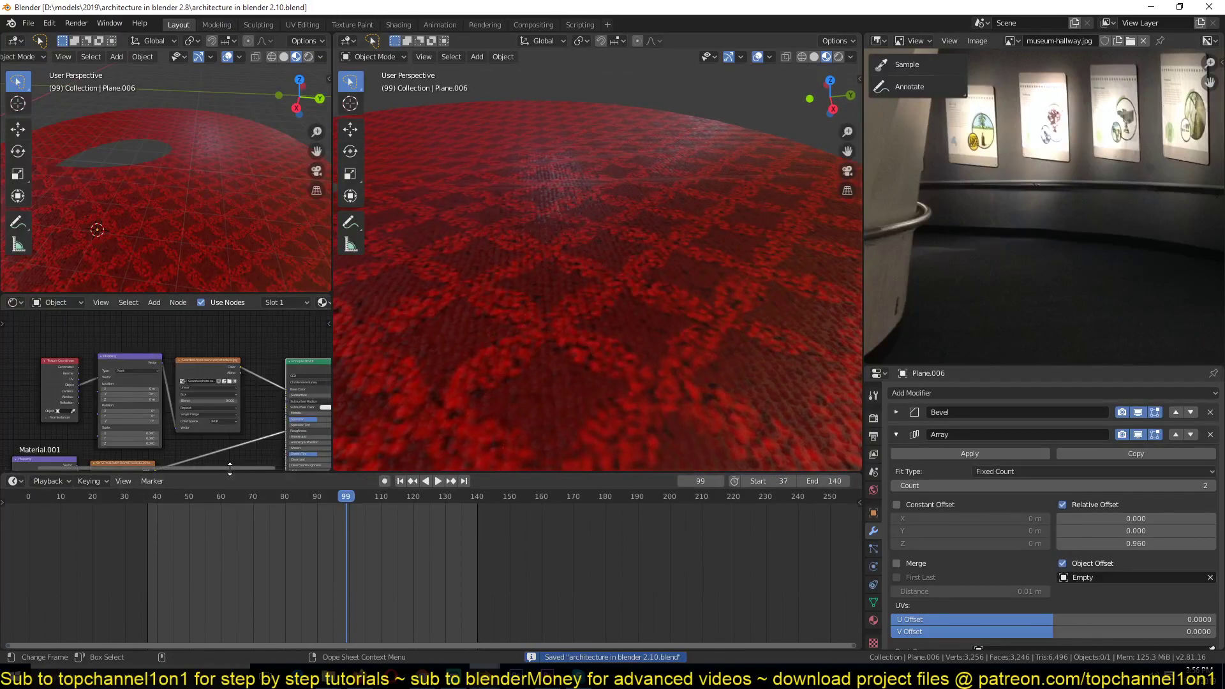
Move the Bump node slightly farther from the grey carpet image, save the file, and inspect the floor's relief
middle_click_drag(231, 454, 240, 360)
scroll(238, 370, "up", 5)
left_click_drag(241, 390, 260, 388)
scroll(264, 397, "up", 1)
middle_click_drag(265, 397, 278, 391)
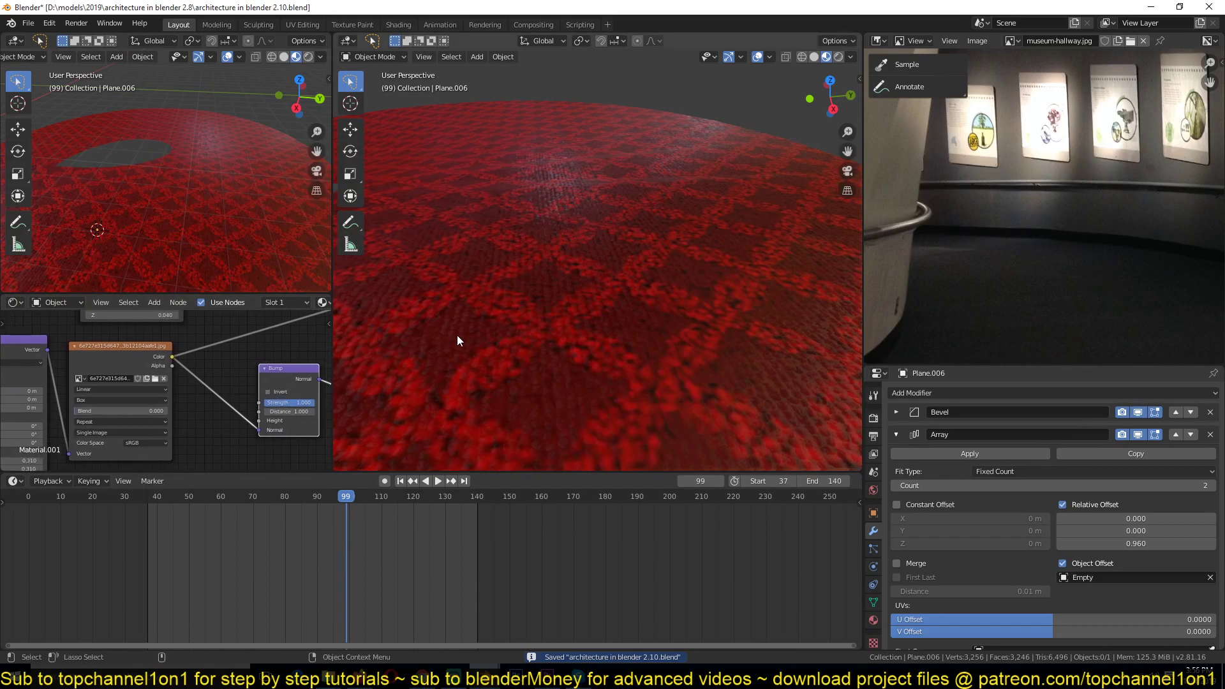
key("ctrl+s")
middle_click_drag(457, 335, 516, 294)
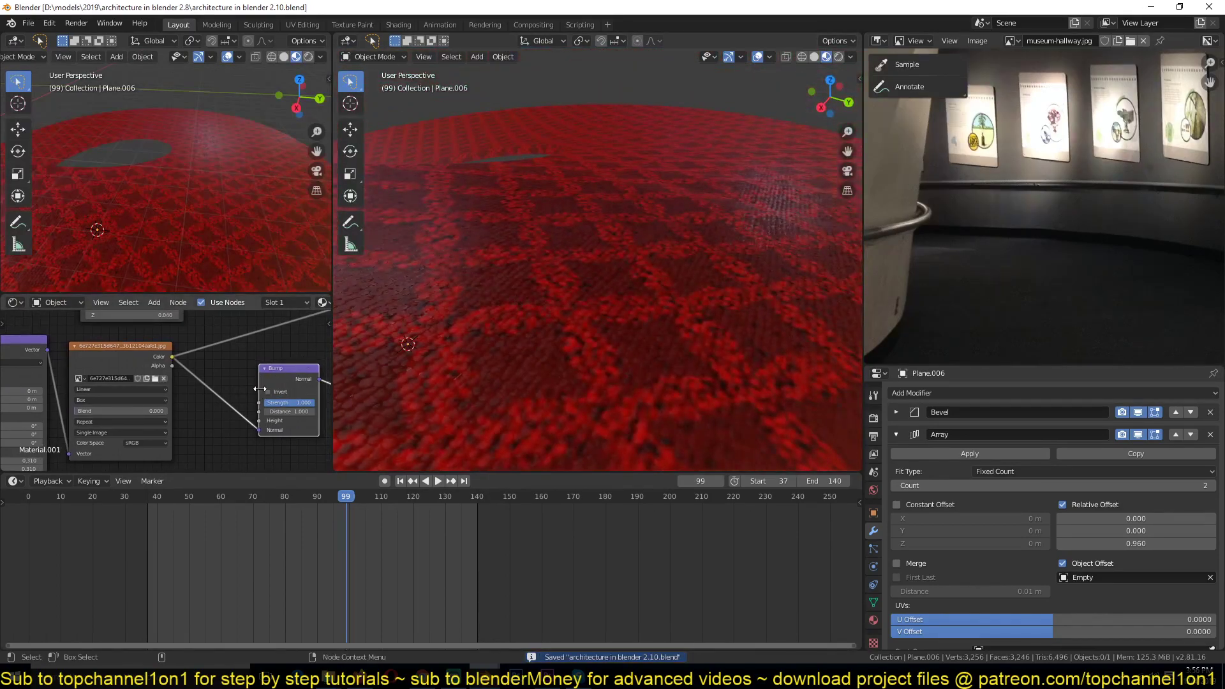
Try a Bump strength of 2.000 and set it back to 1.000
middle_click_drag(266, 392, 198, 388)
key("Return")
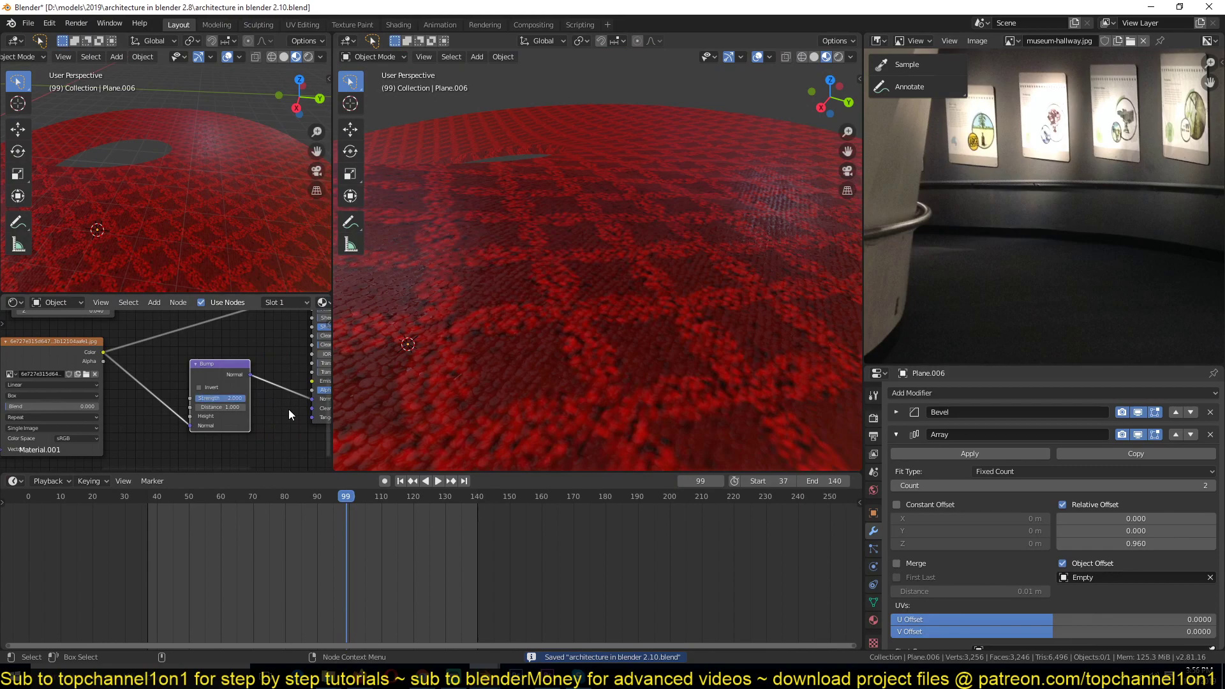
double_click(223, 399)
type("1")
key("Return")
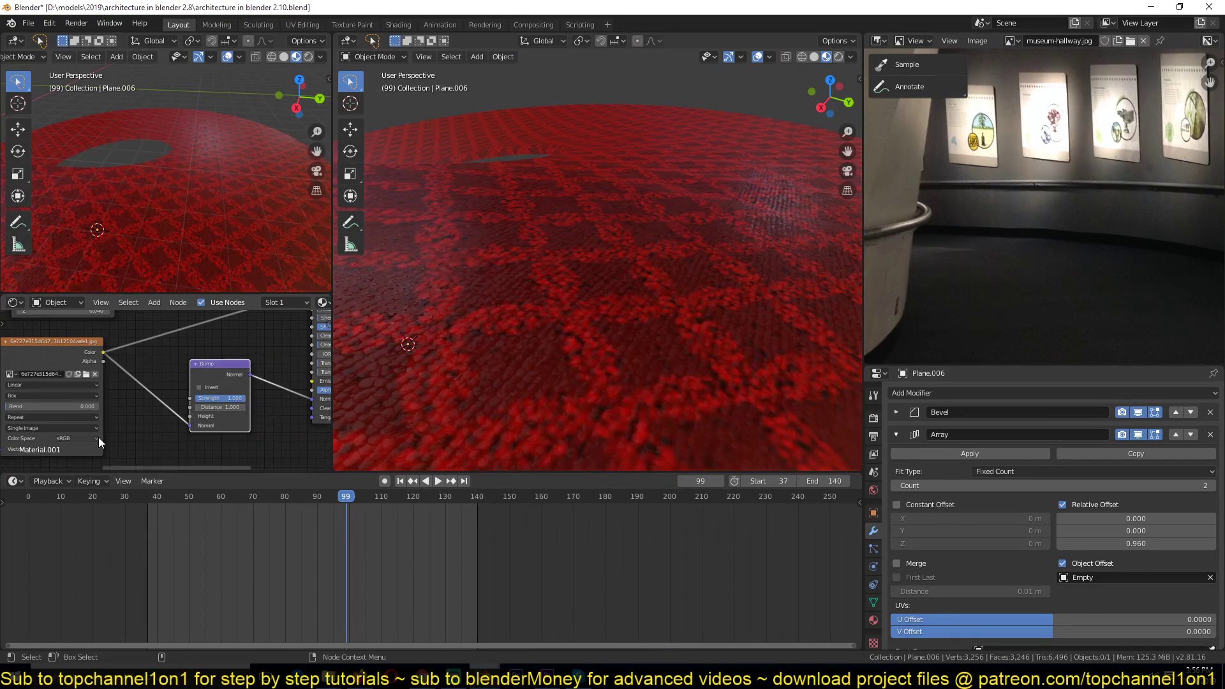
Compare the floor with the grey carpet image's color space set to Non-Color, and restore it to sRGB
left_click(96, 437)
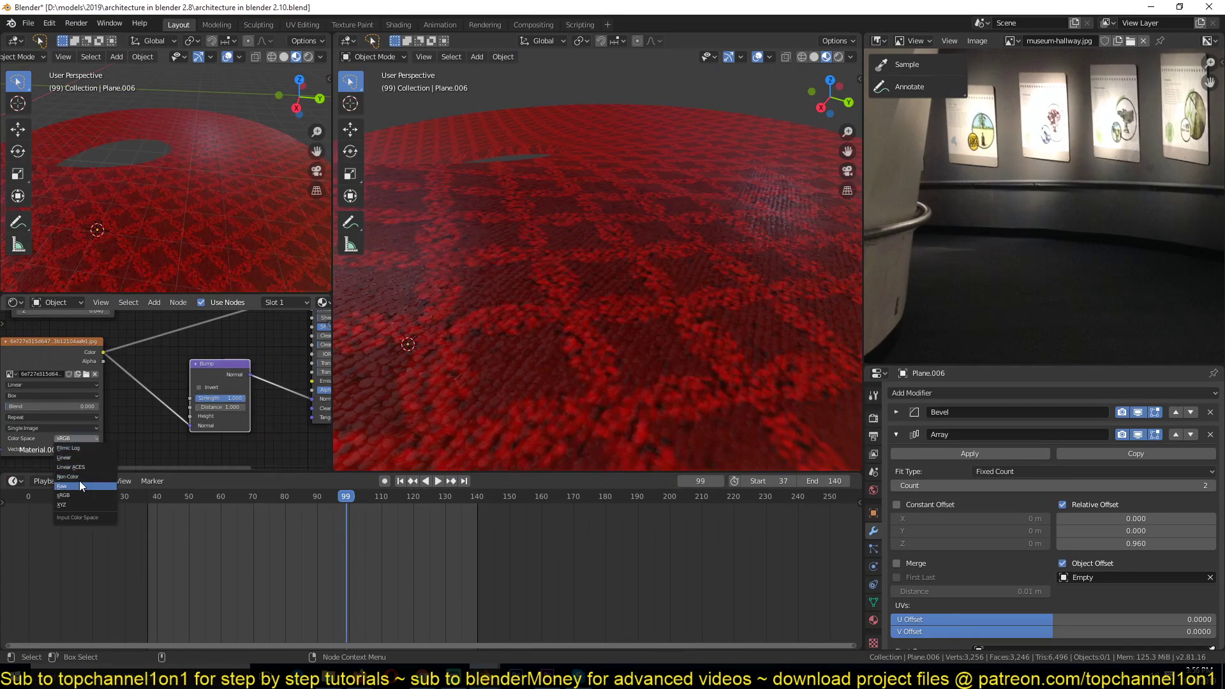
left_click(79, 476)
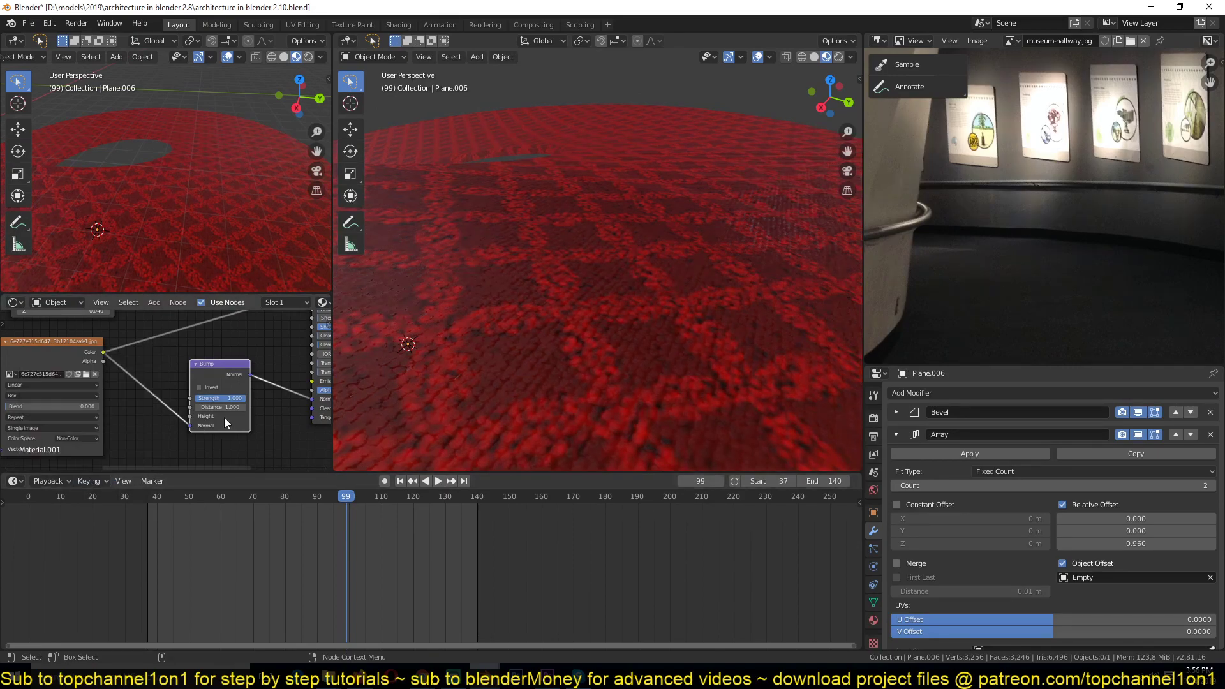
middle_click_drag(485, 287, 642, 297)
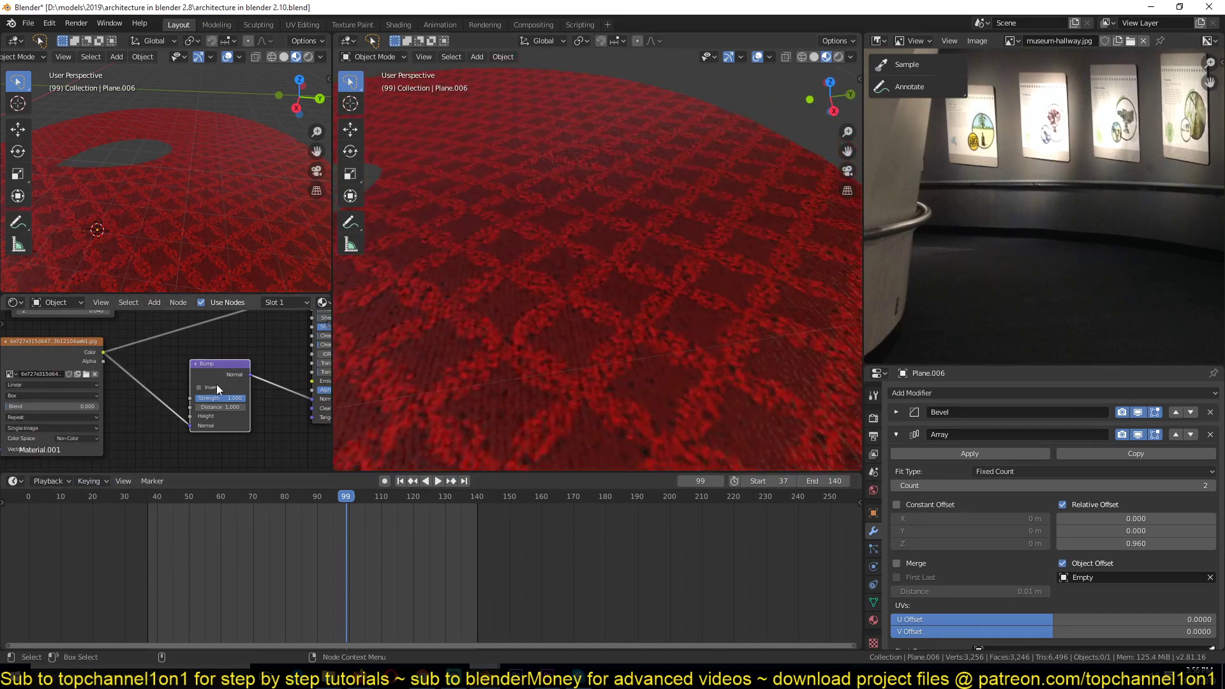
middle_click_drag(501, 240, 457, 217)
left_click(77, 438)
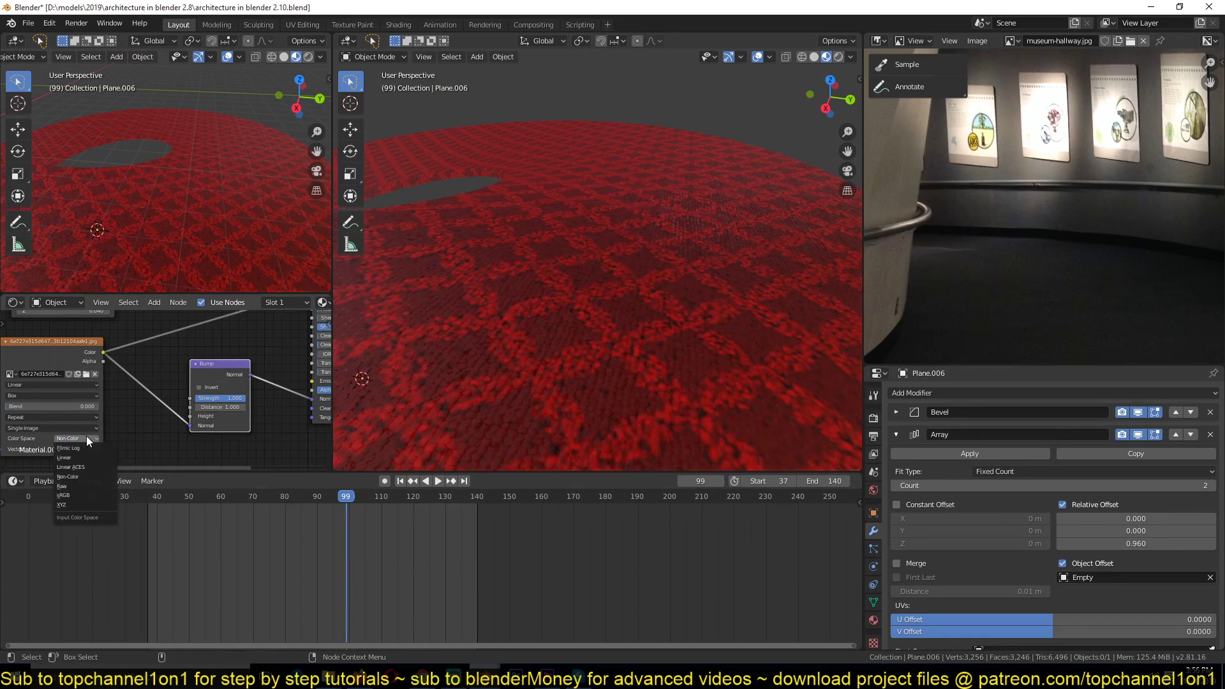
left_click(63, 495)
middle_click_drag(110, 423, 93, 501)
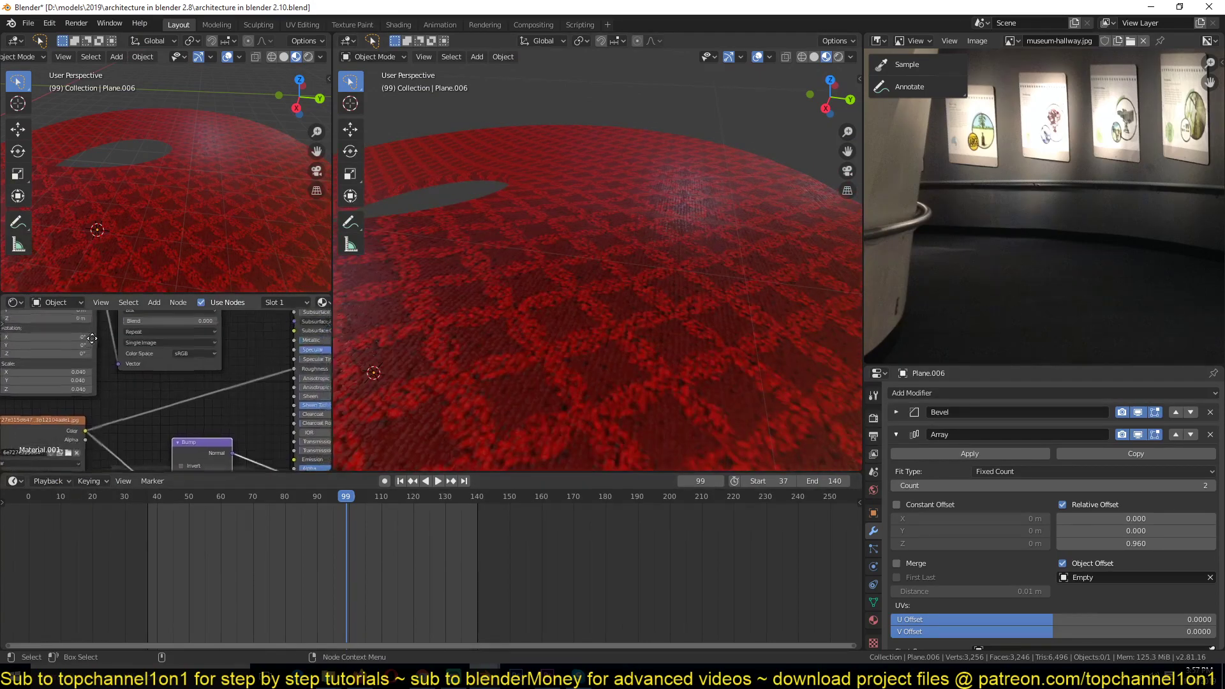
Insert an Add Math node between the grey carpet image's Color and the Principled BSDF's Roughness, and slightly lower its added value
key("shift+a")
mouse_move(153, 389)
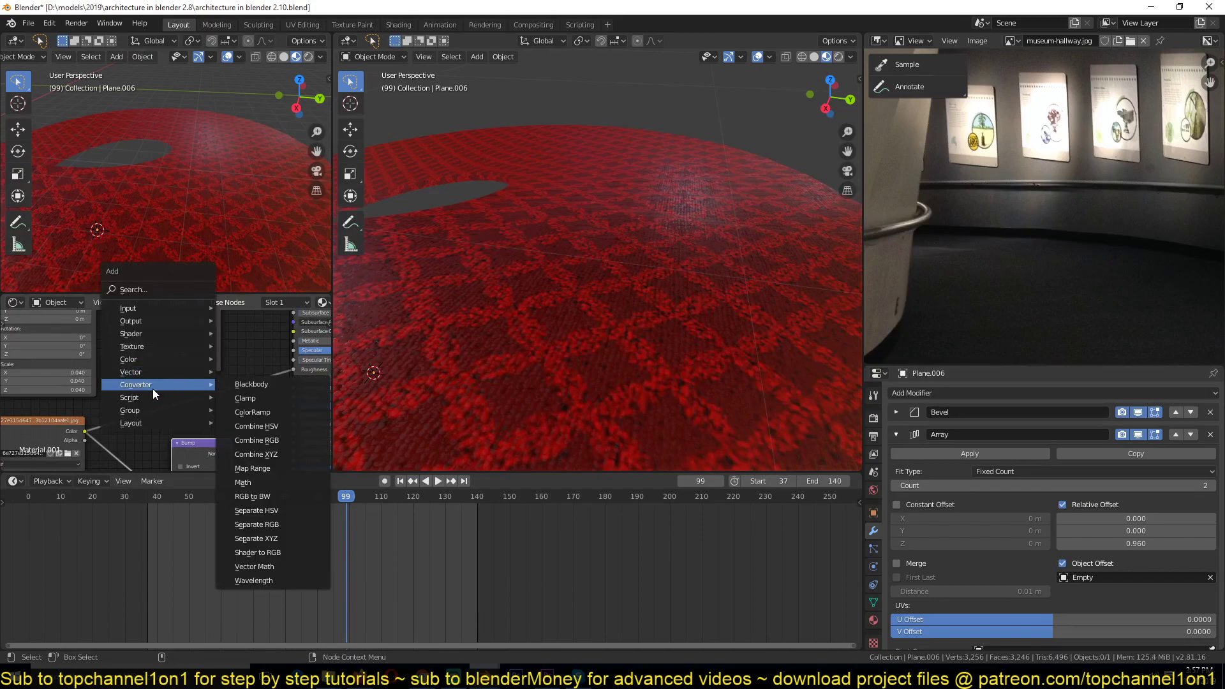
left_click(265, 483)
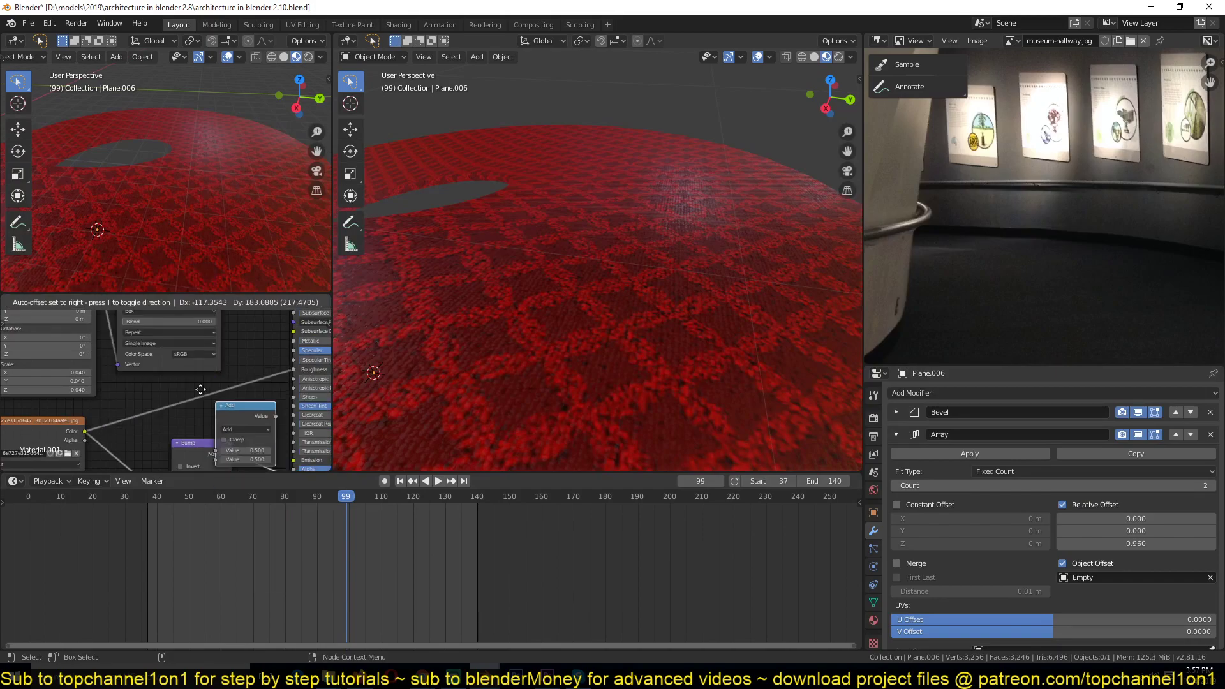
left_click(171, 364)
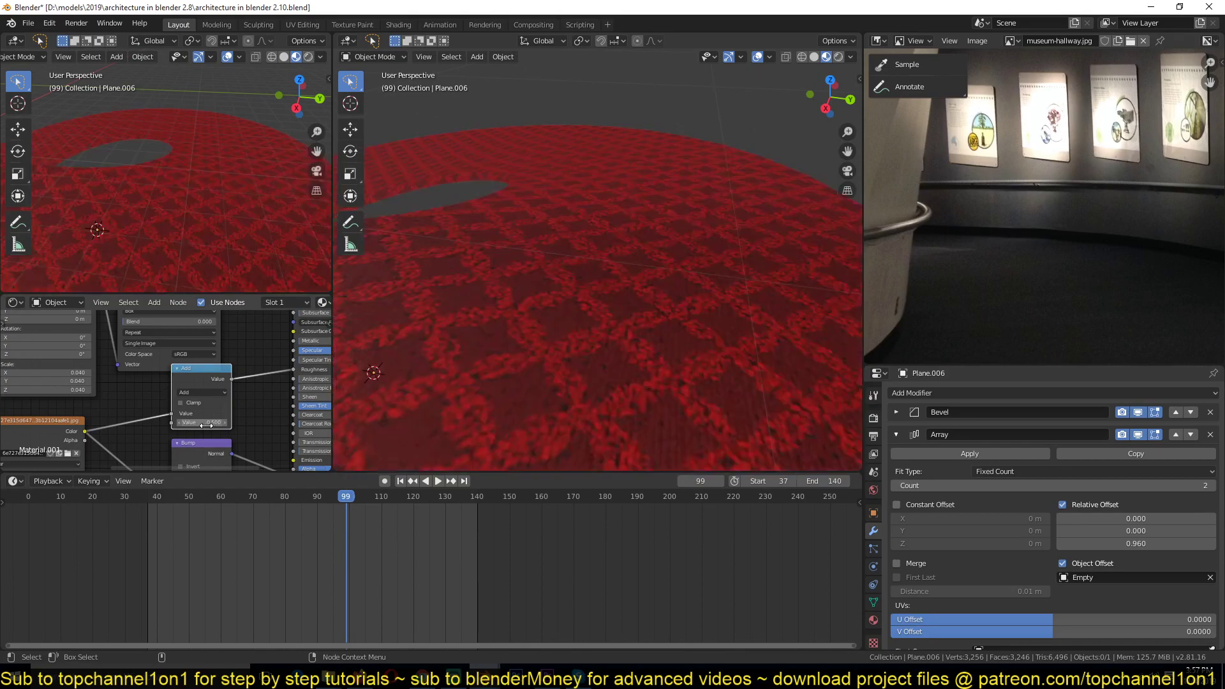
left_click_drag(203, 423, 189, 423)
mouse_move(481, 273)
middle_mouse_down()
mouse_move(577, 271)
mouse_move(472, 289)
middle_mouse_up()
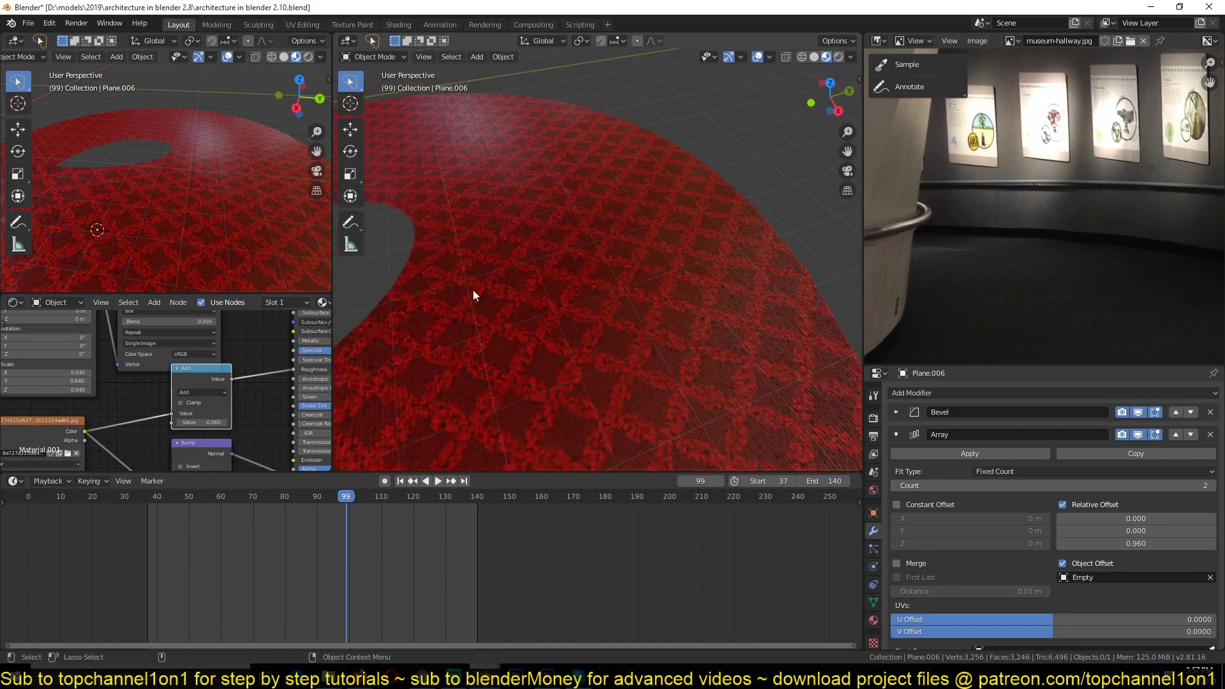
Move the Bump node farther from the grey carpet image and save the file
middle_click_drag(134, 407, 161, 311)
left_click_drag(230, 345, 265, 365)
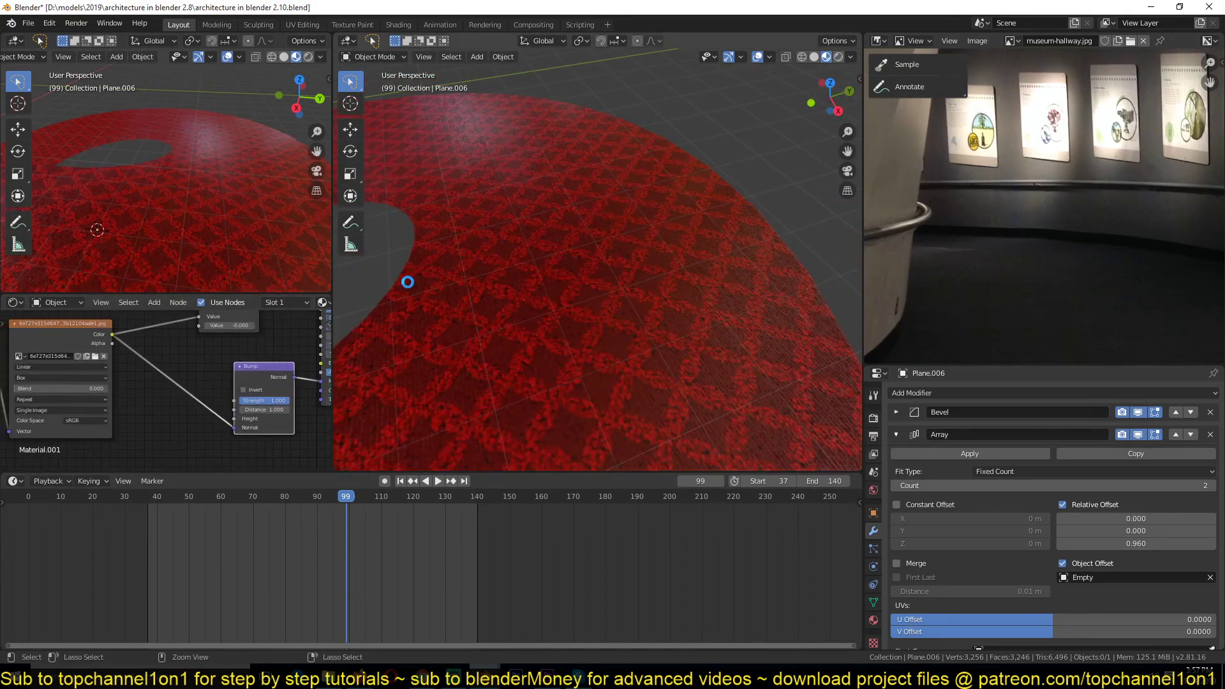
key("shift+a")
mouse_move(148, 382)
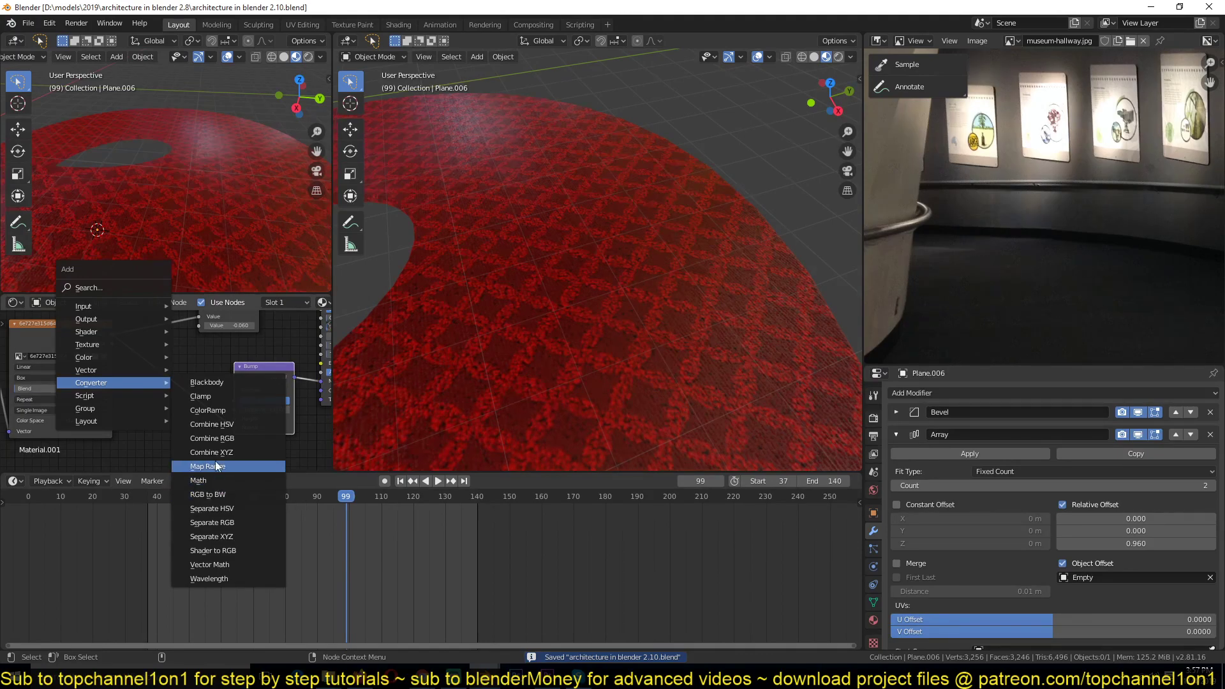
left_click(215, 396)
left_click(155, 375)
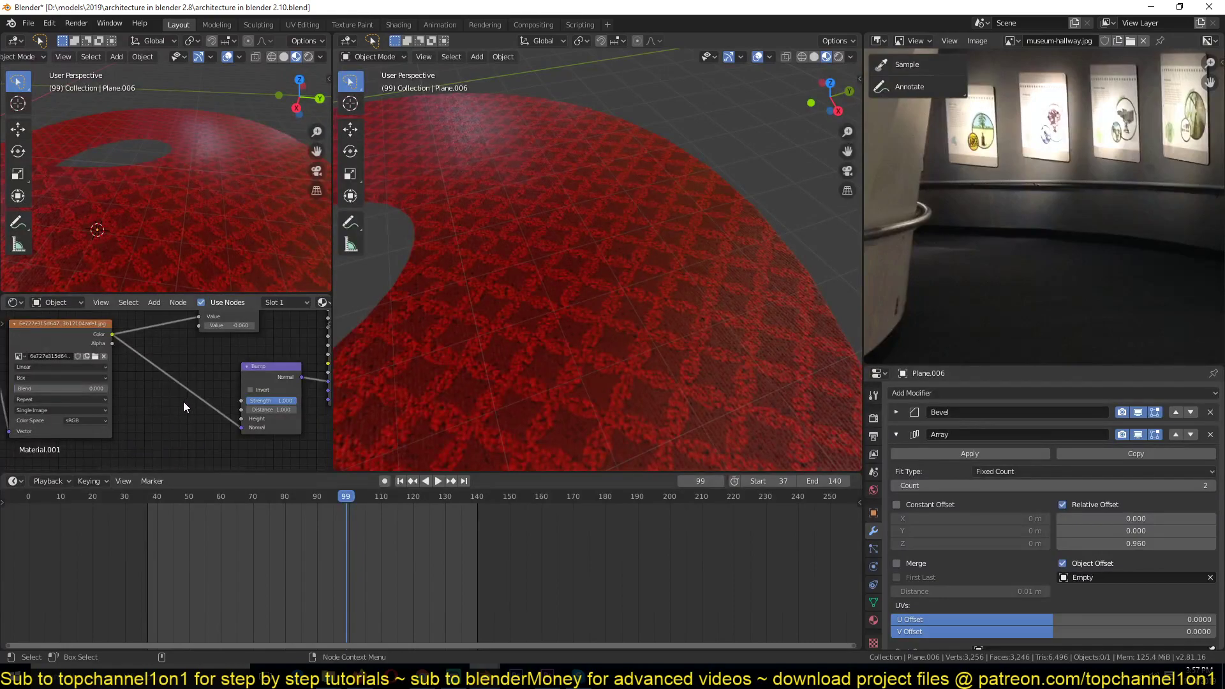
Insert a ColorRamp between the grey carpet image and the Bump node, preview its output on the floor, and move its black stop inward
key("shift+a")
mouse_move(185, 395)
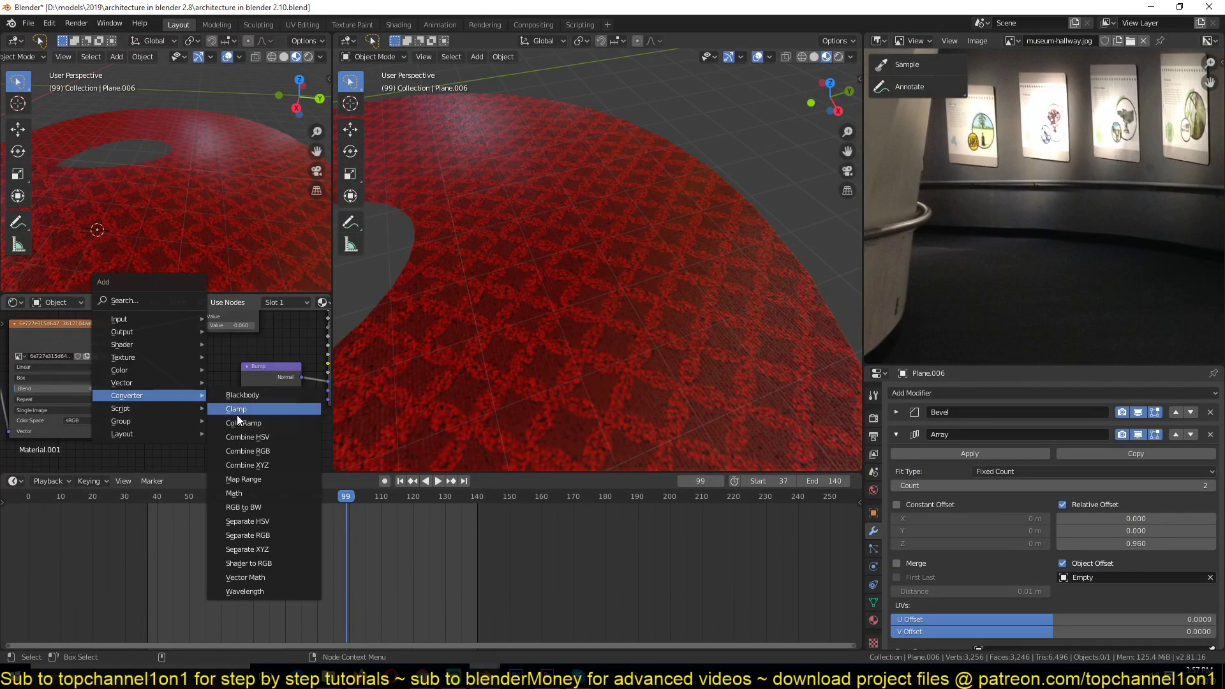
left_click(237, 422)
left_click(160, 378)
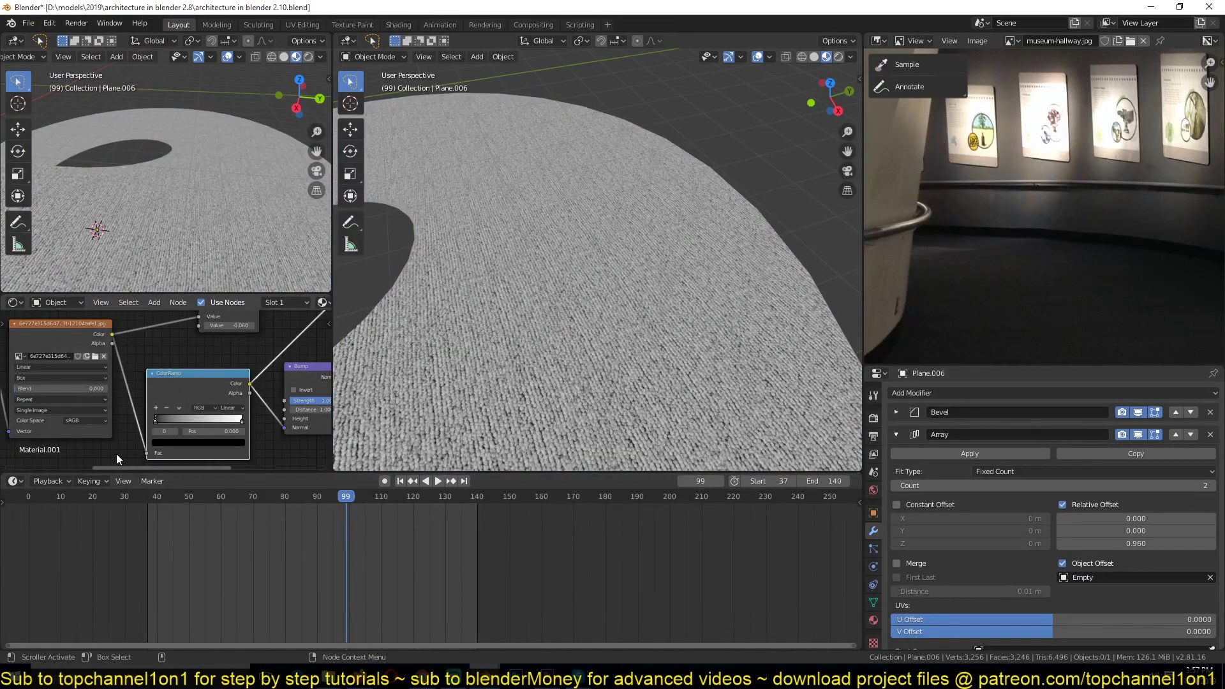
left_click_drag(153, 424, 171, 417)
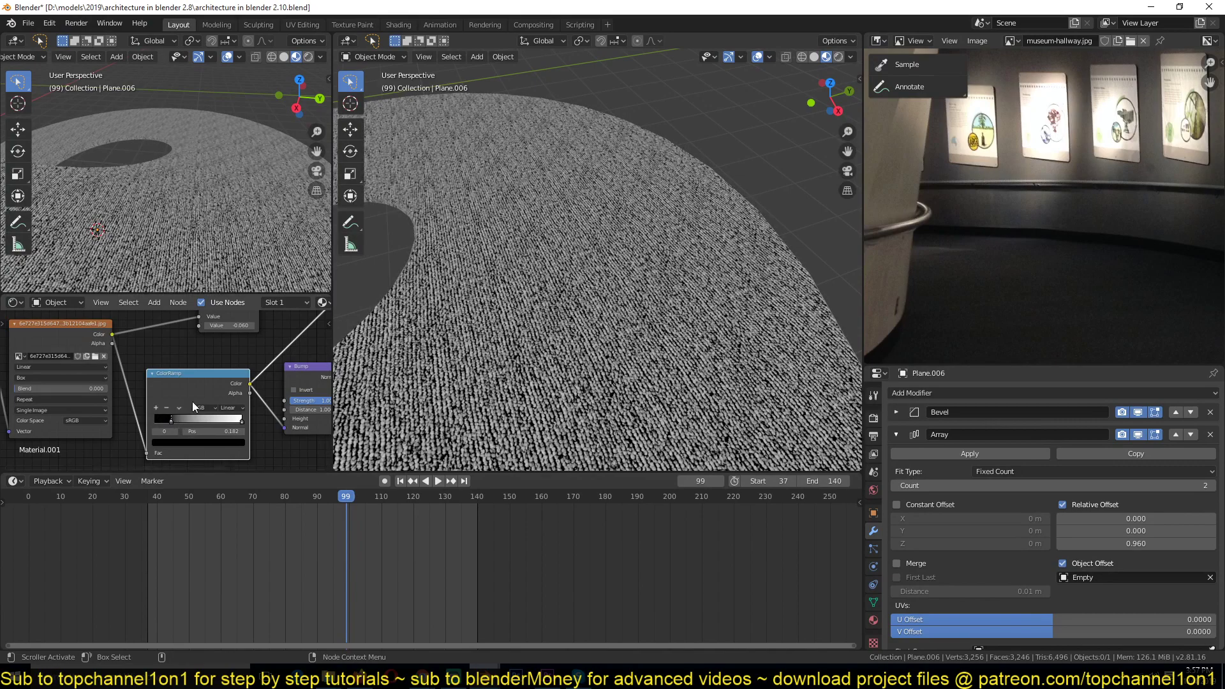
Reconnect the Principled BSDF to the material output, ease the ColorRamp's black stop back toward the start, and save the file
scroll(193, 401, "down", 2)
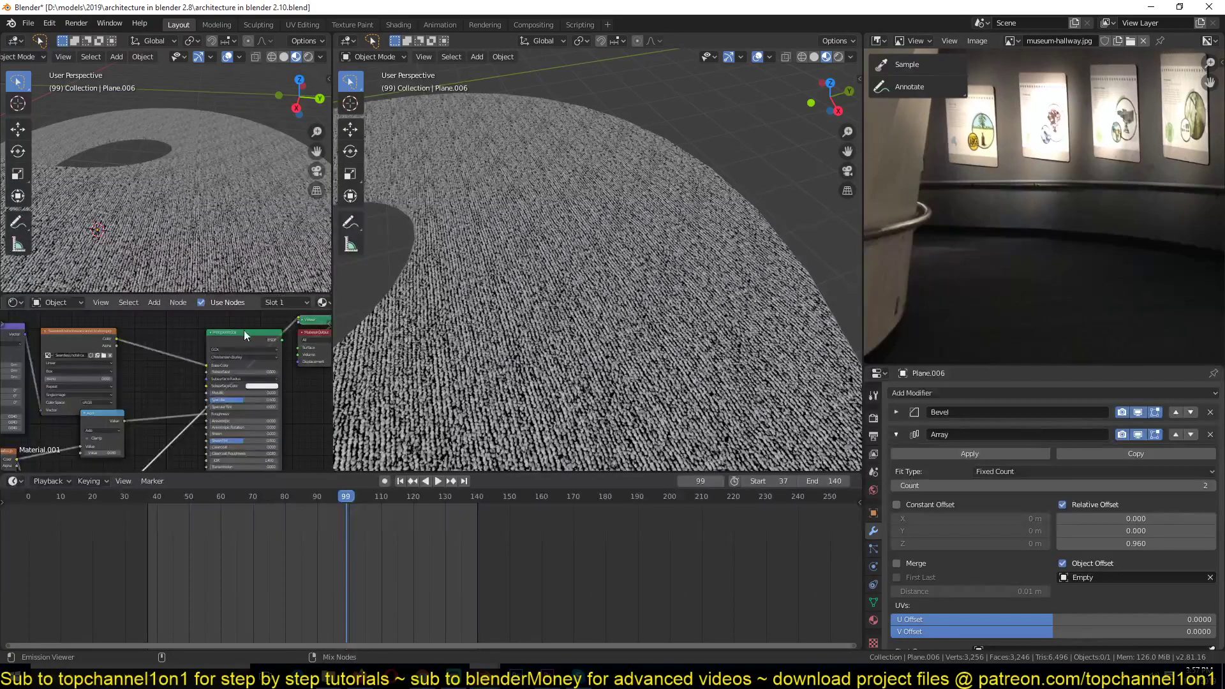
left_click(243, 331, "ctrl+shift")
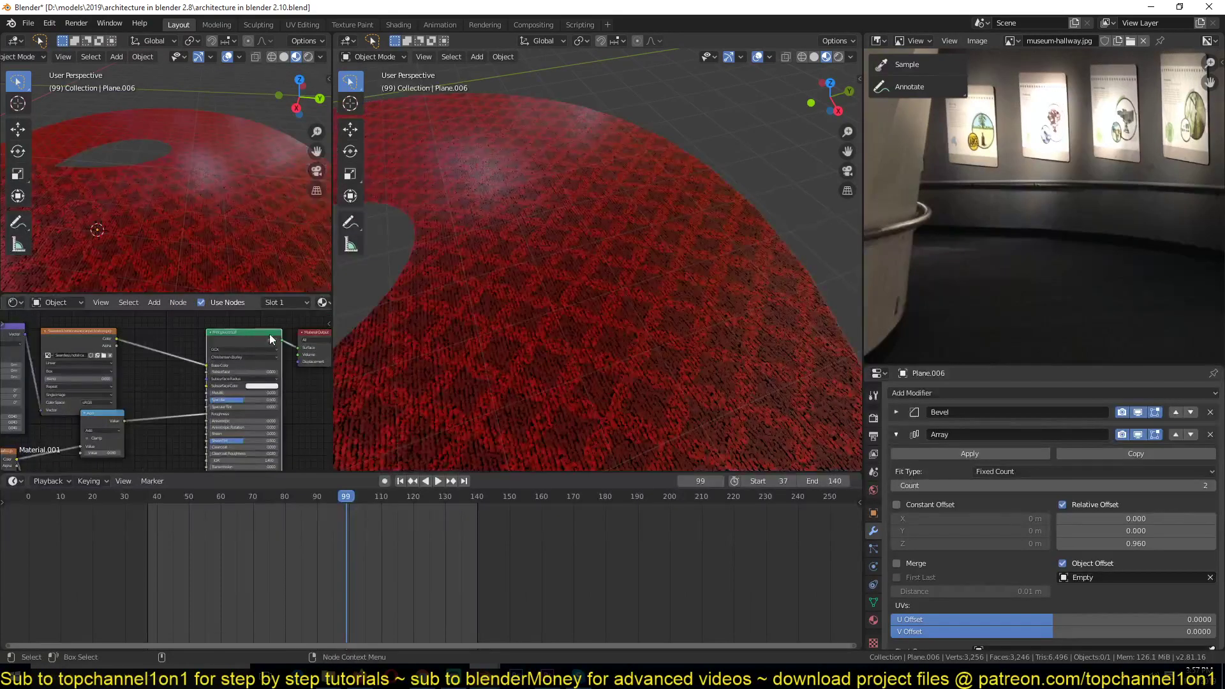
middle_click_drag(340, 334, 416, 258)
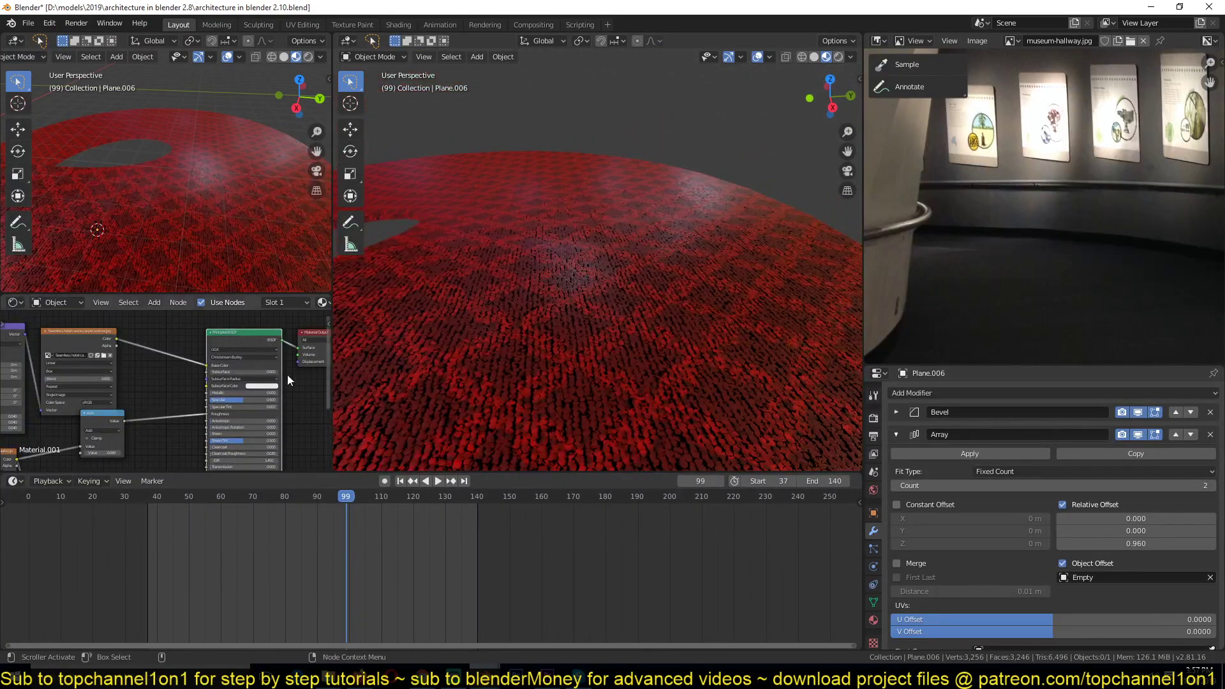
middle_click_drag(180, 432, 294, 353)
scroll(274, 412, "up", 2)
middle_click_drag(253, 394, 203, 360)
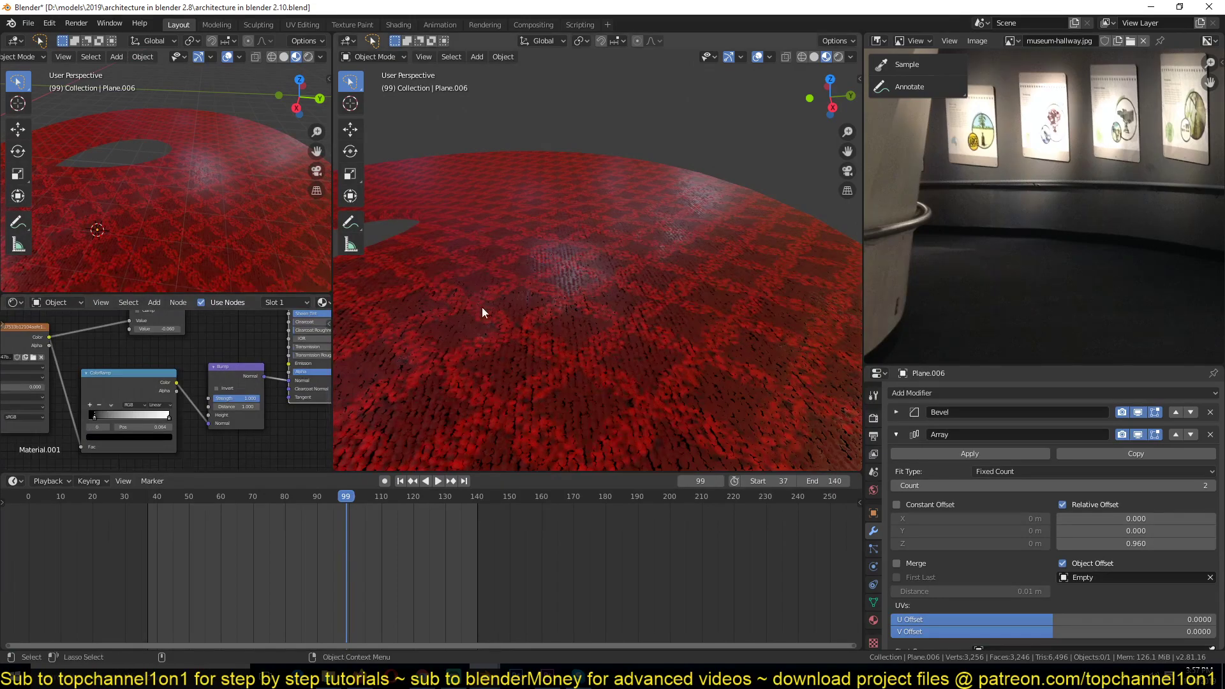
key("ctrl+s")
Try the ColorRamp's white stop farther inward, return it to 1.000, move the black stop slightly closer to the start, and save the file
middle_click_drag(504, 300, 473, 293)
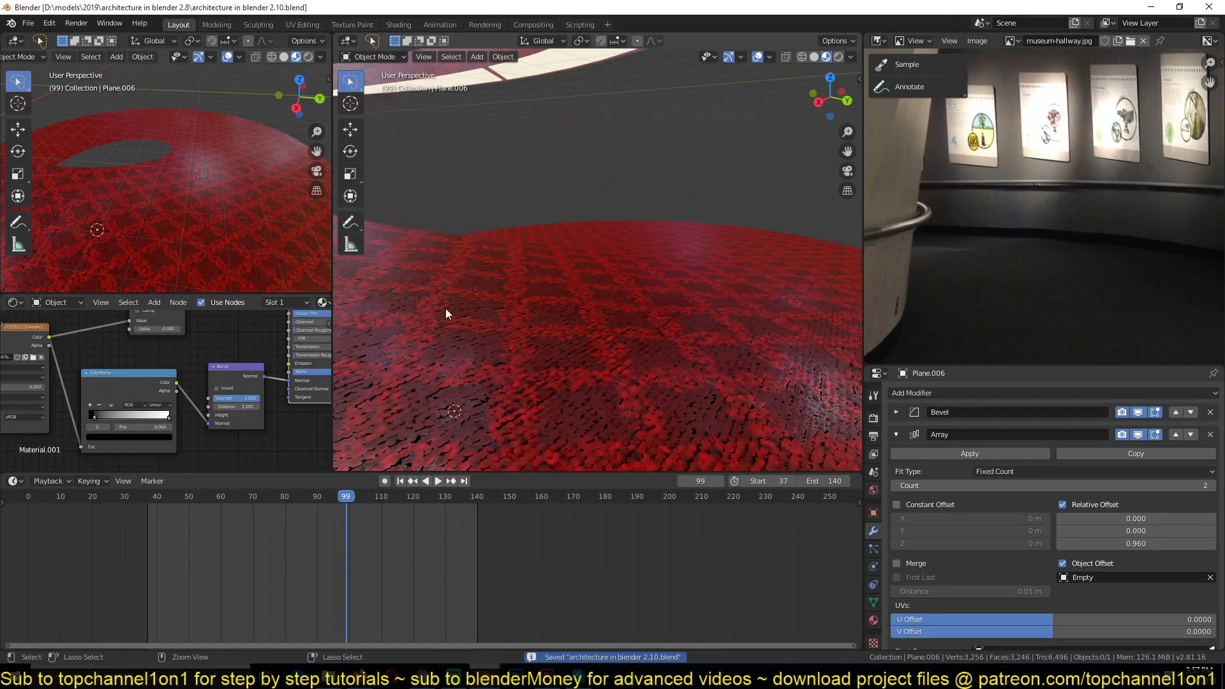
middle_click_drag(389, 335, 392, 354)
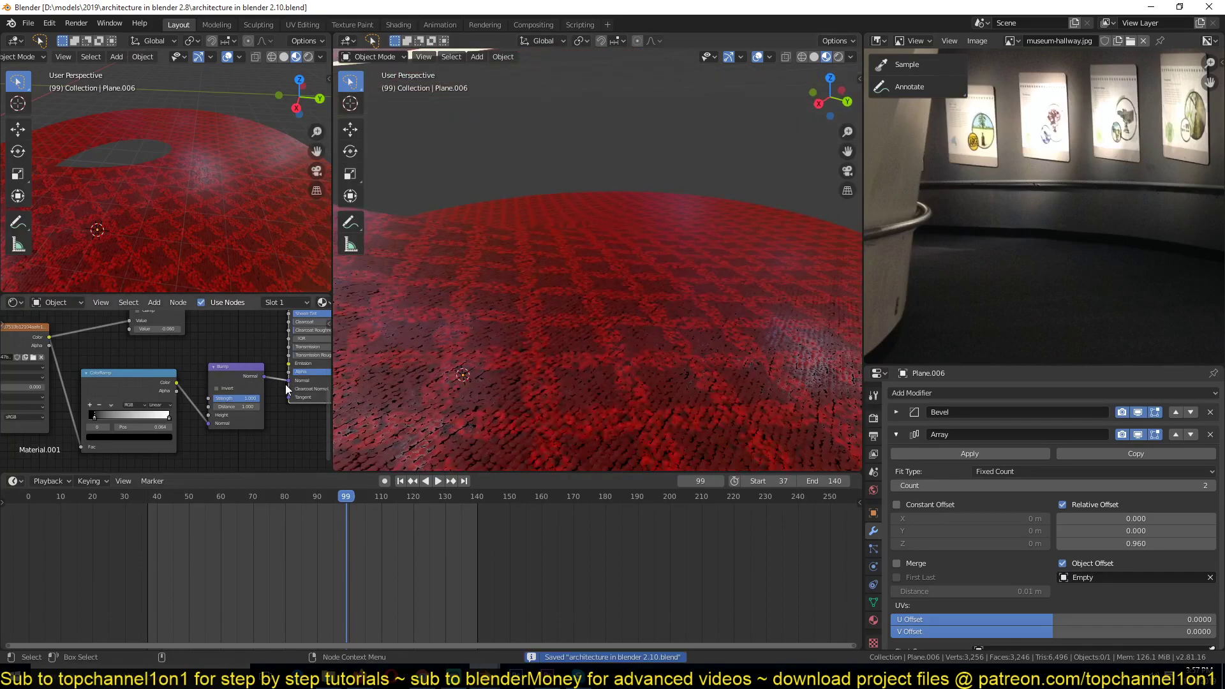
middle_click_drag(233, 417, 279, 420)
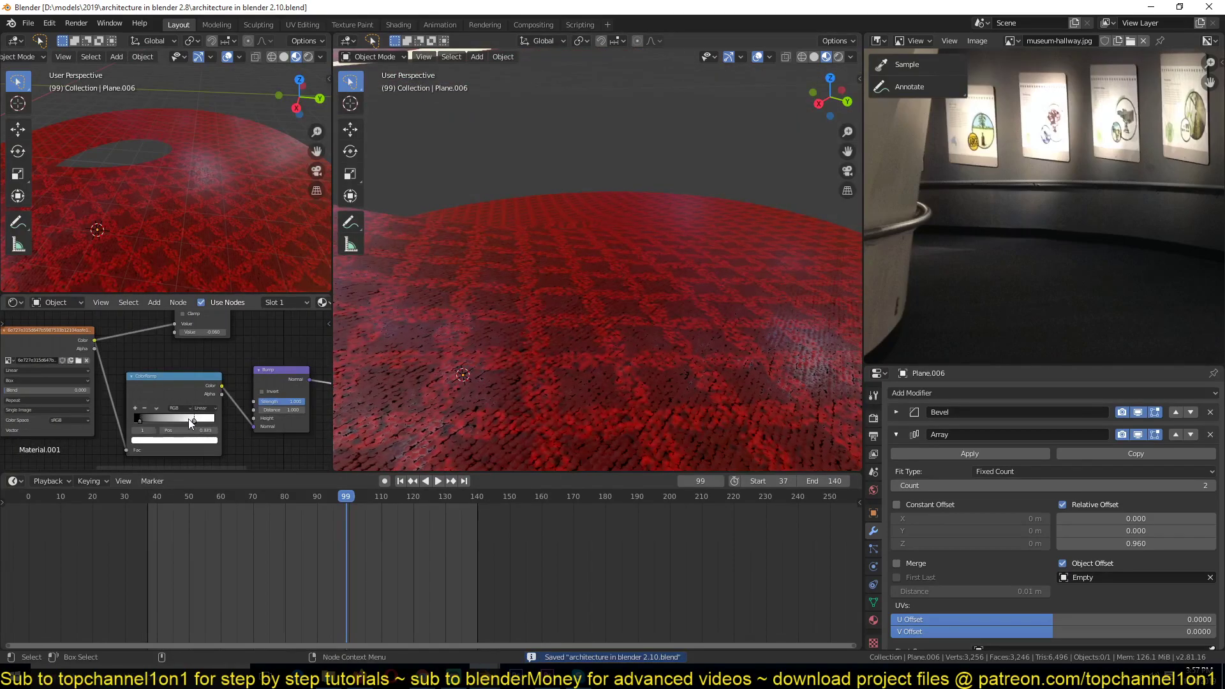
left_click_drag(142, 420, 254, 420)
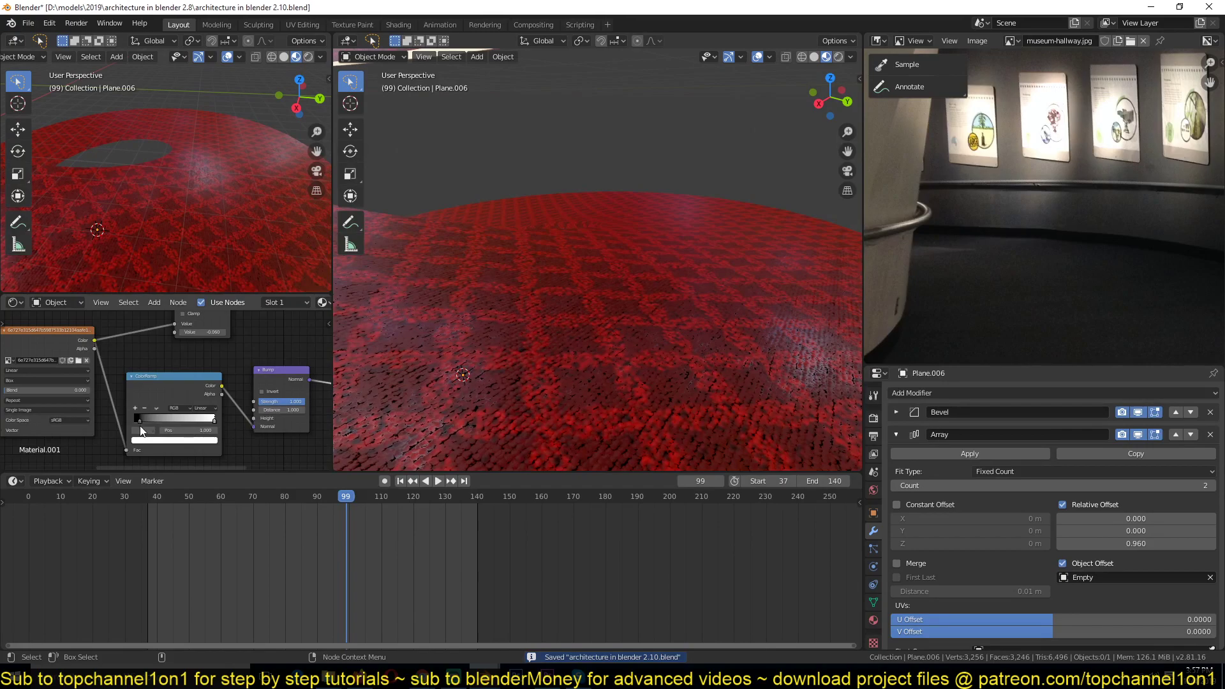
left_click_drag(139, 420, 137, 430)
scroll(593, 287, "down", 3)
key("ctrl+s")
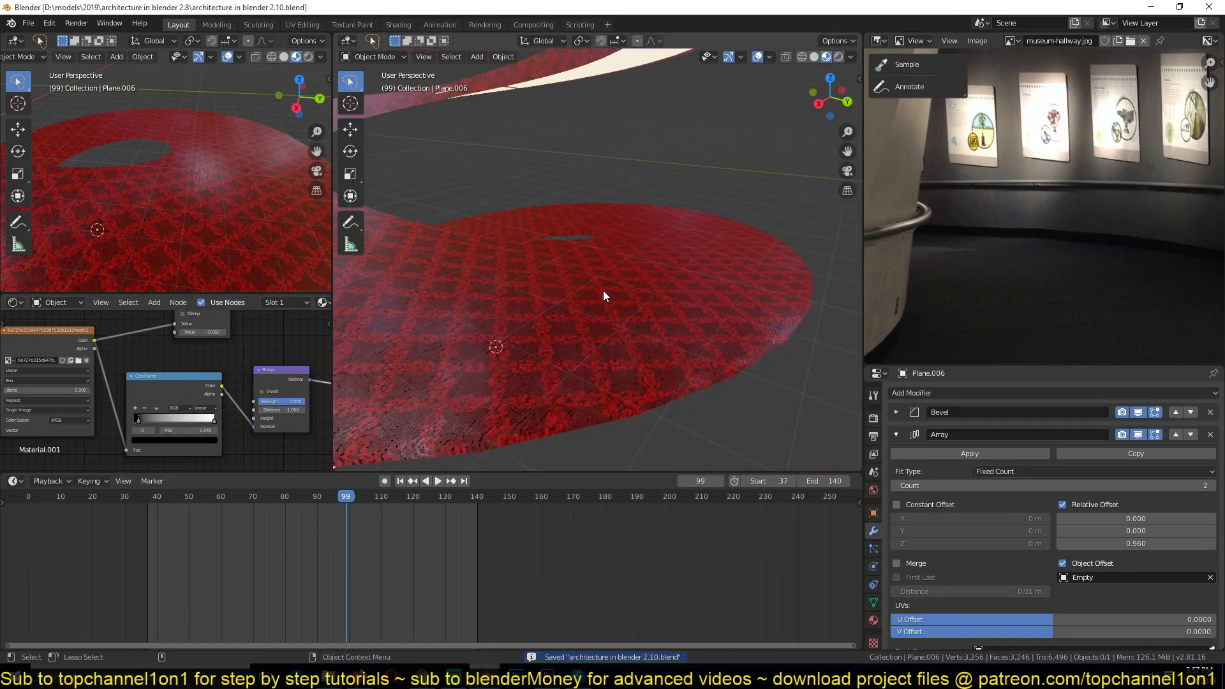
Switch to the camera view, set the roughness Add node's value to 0.040, and save the file
key("KP_0")
scroll(256, 385, "up", 5)
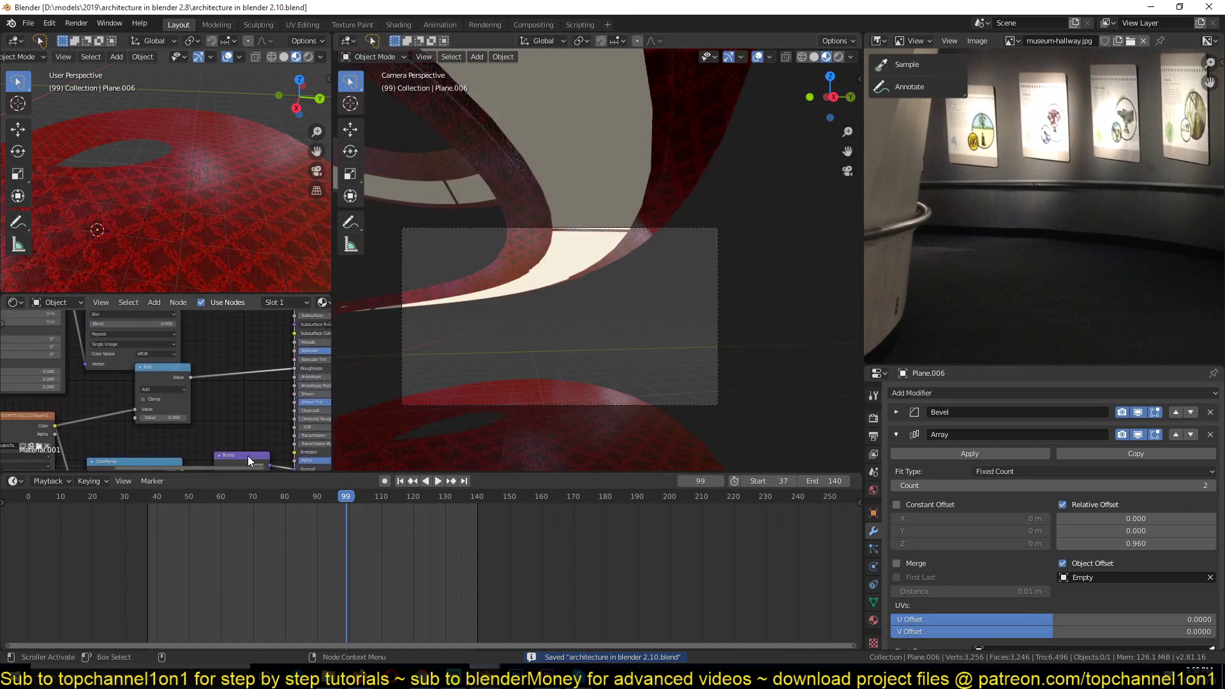
left_click_drag(256, 386, 276, 386)
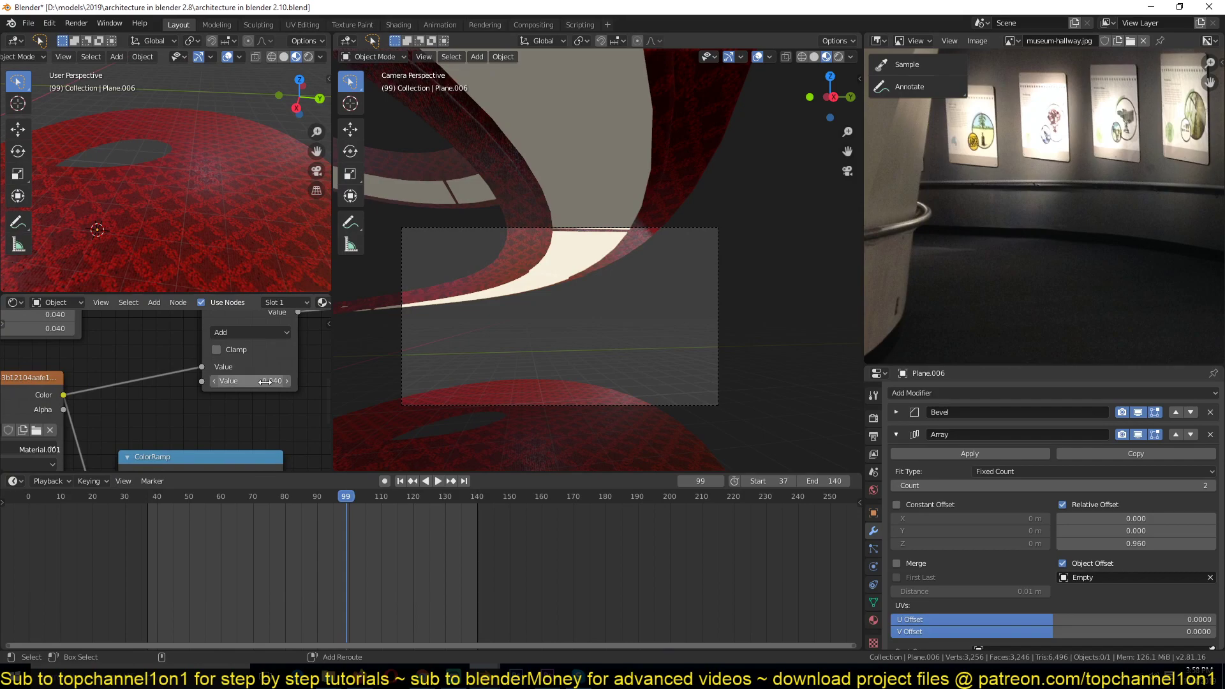
key("ctrl+s")
Play the camera animation, stop it at frame 89, and examine the walls and ceiling in the museum hallway reference image
key("space")
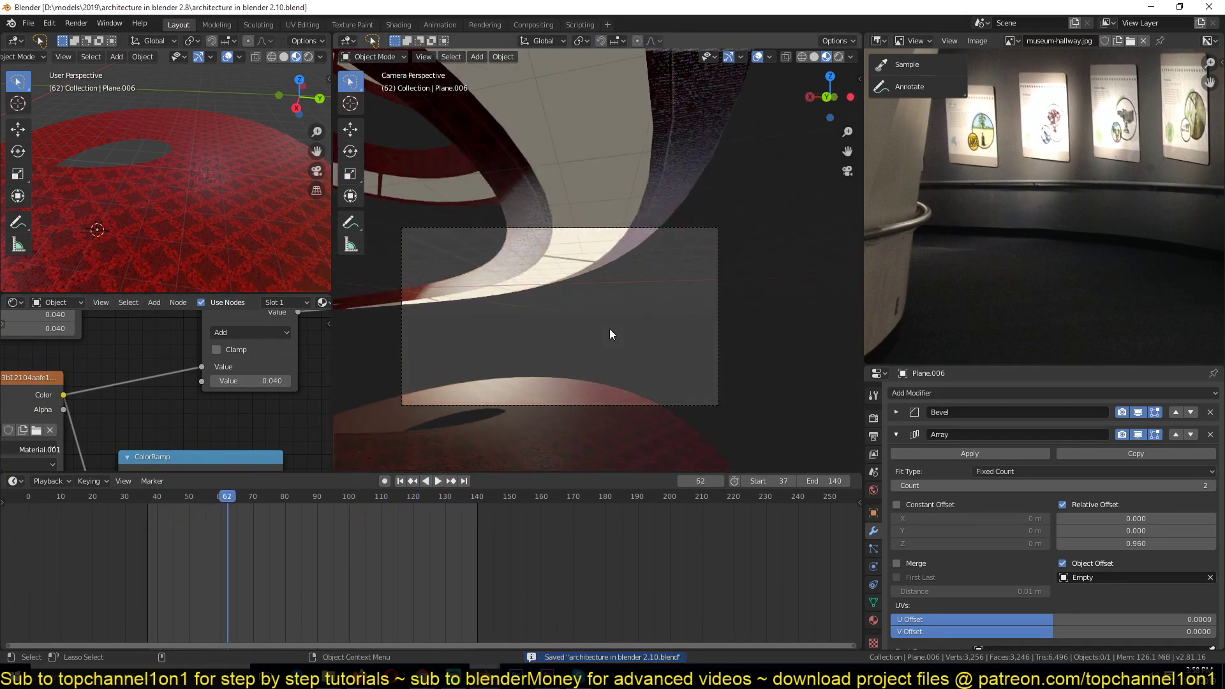
key("space")
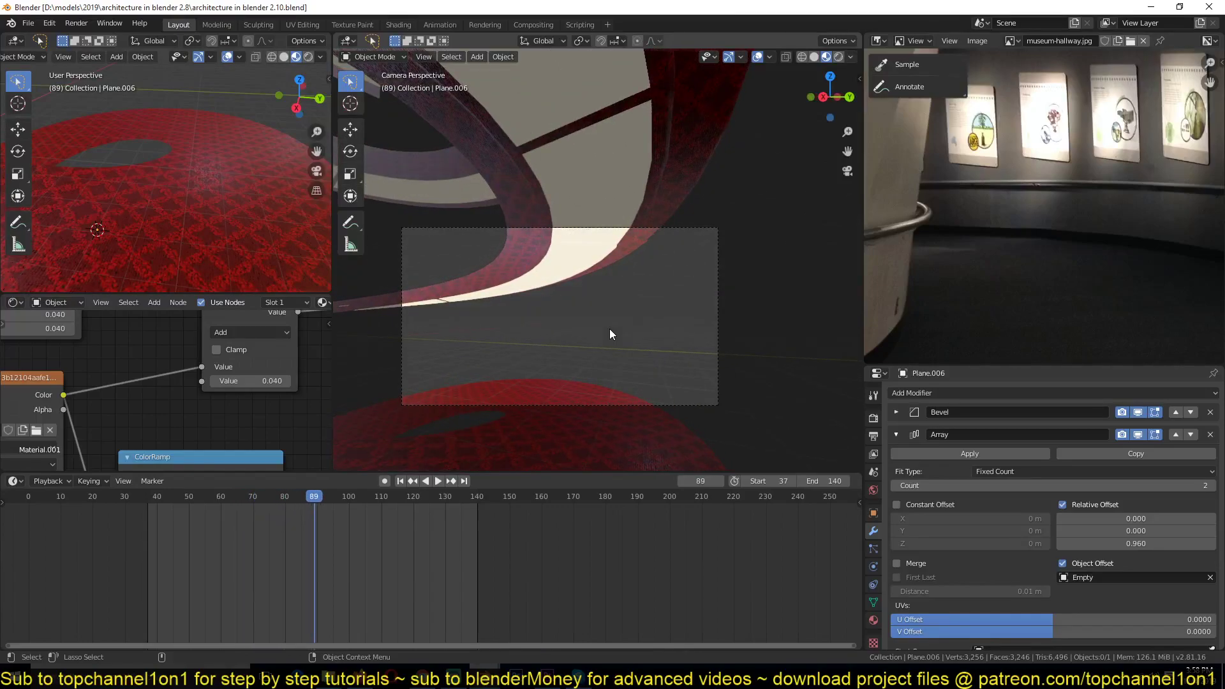
scroll(956, 191, "down", 2)
scroll(956, 191, "down", 1)
middle_click_drag(979, 185, 979, 274)
scroll(979, 275, "up", 2)
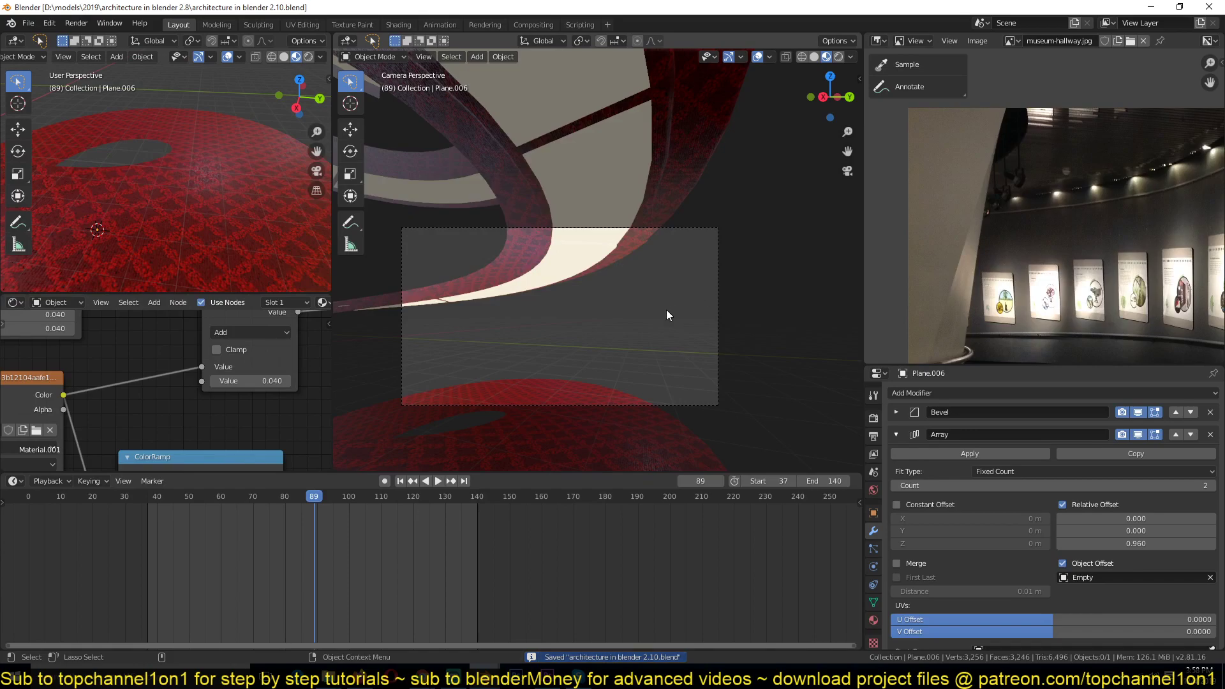
middle_click_drag(666, 309, 661, 293, "shift")
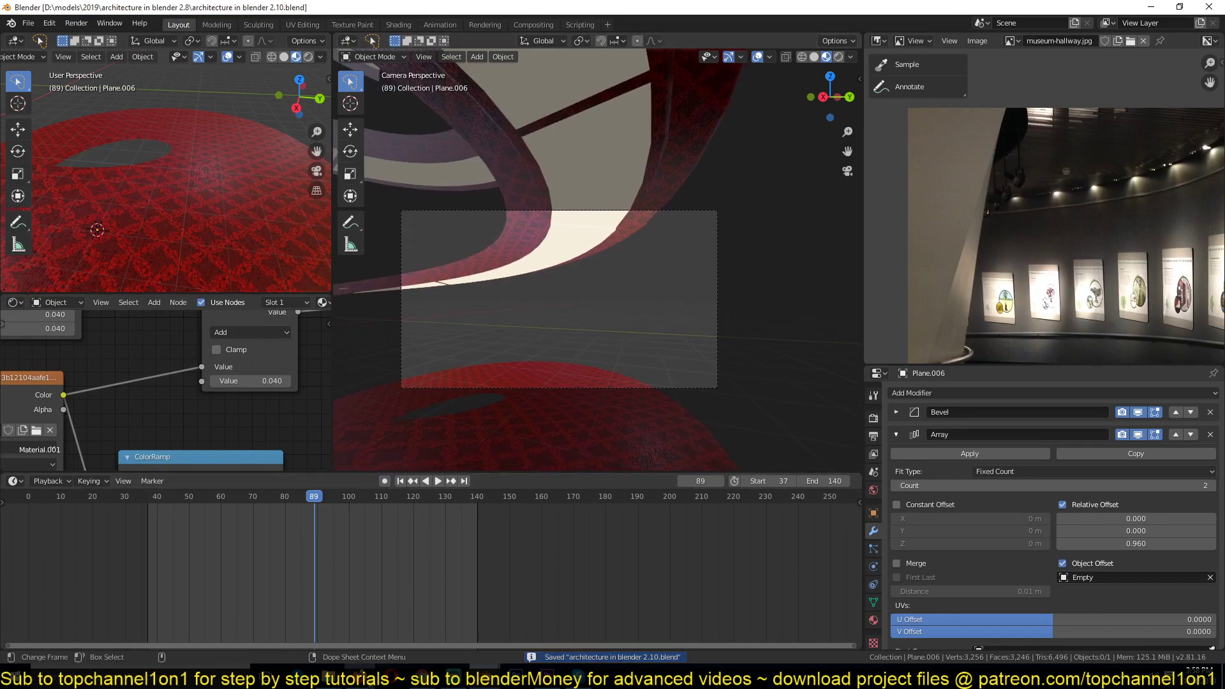
Switch to Firefox and search Google Images for "concrete texture" in the carpet texture results tab
mouse_move(359, 678)
left_click(370, 626)
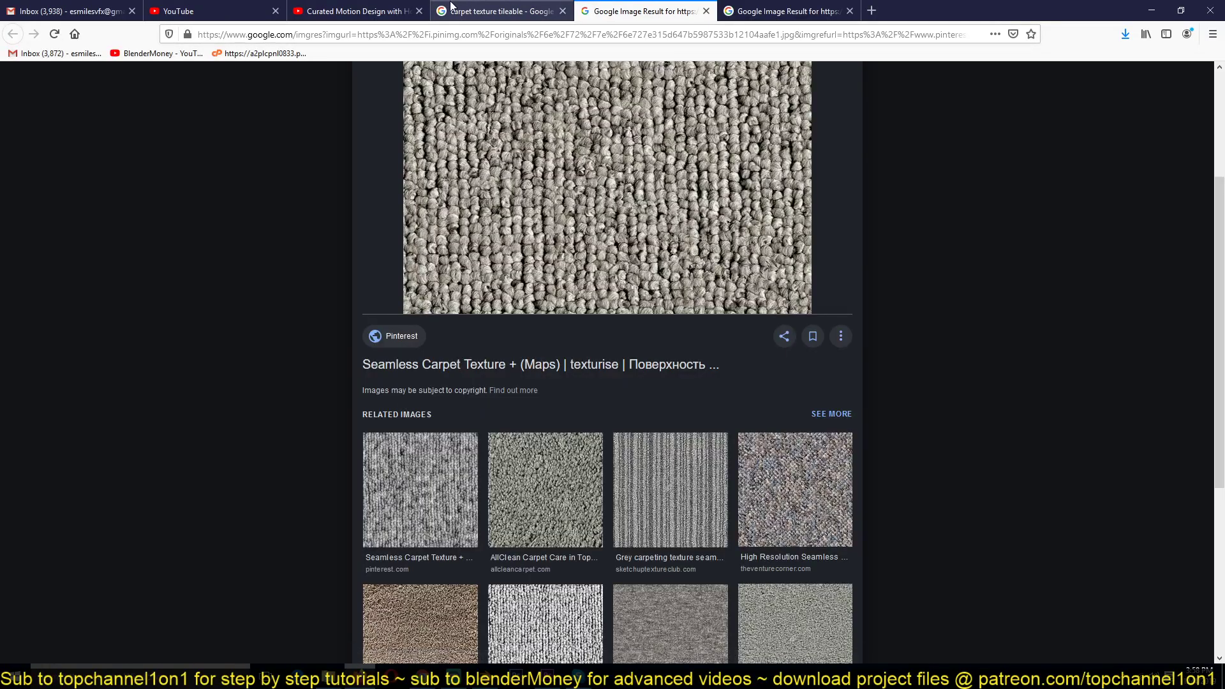
left_click(501, 8)
scroll(409, 128, "up", 10)
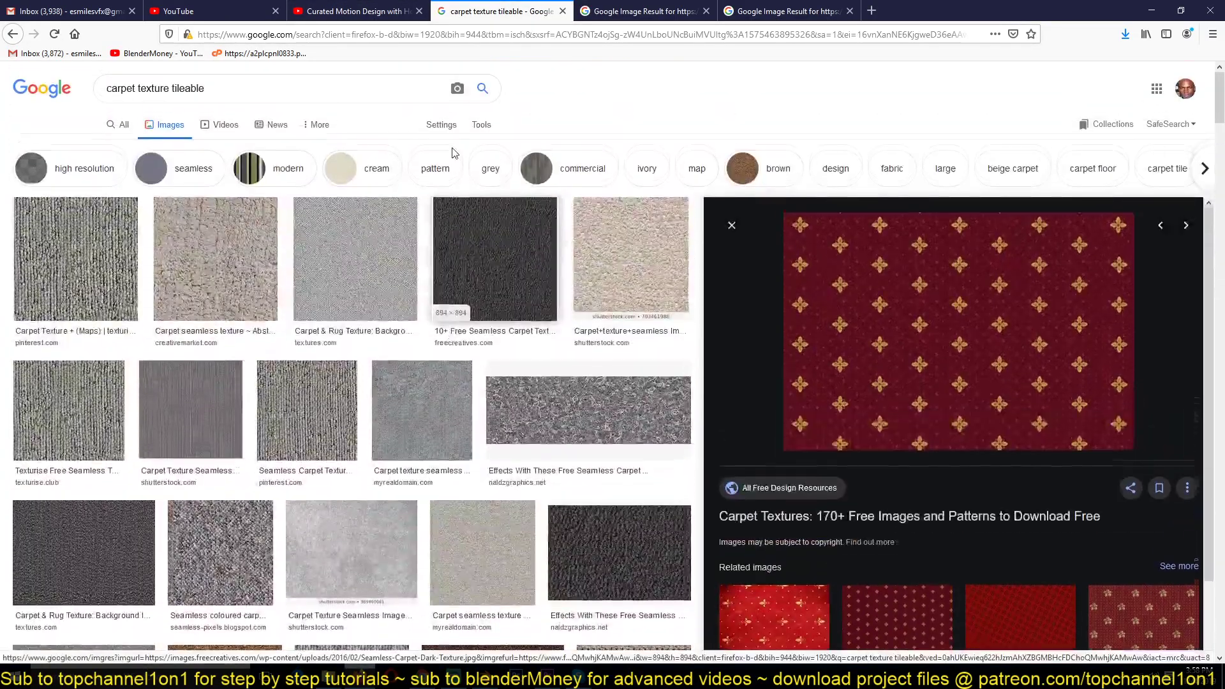
left_click(394, 97)
key("ctrl+a")
type("c")
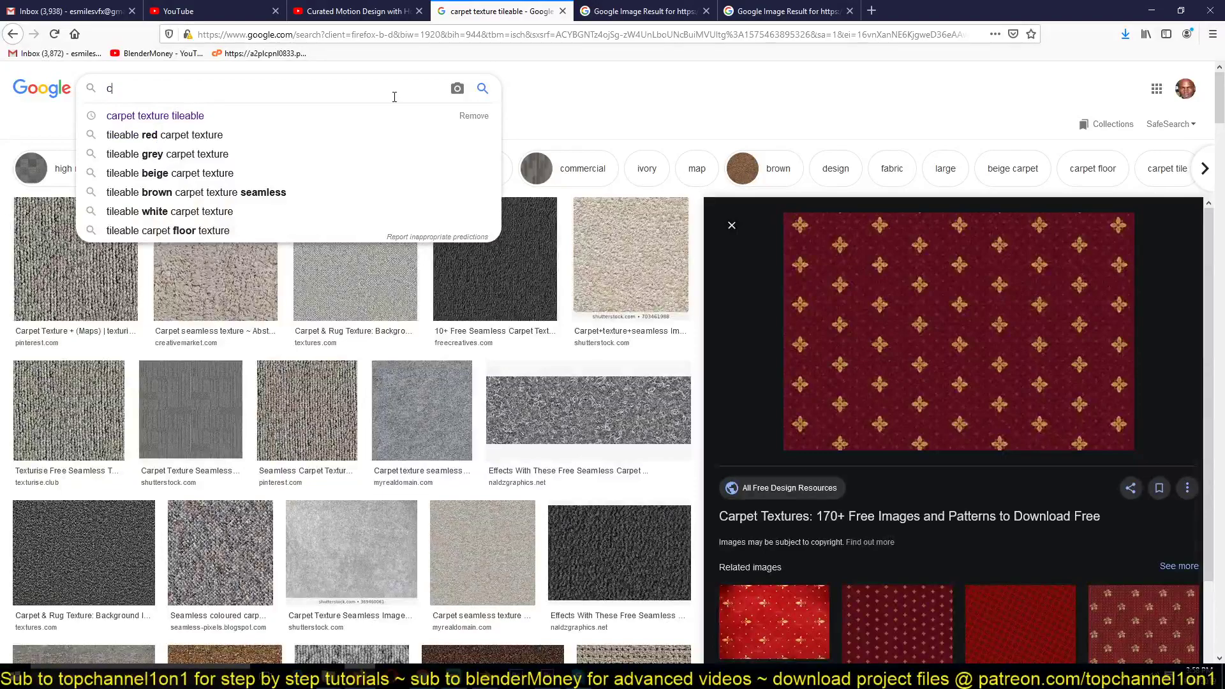
type("oncrete")
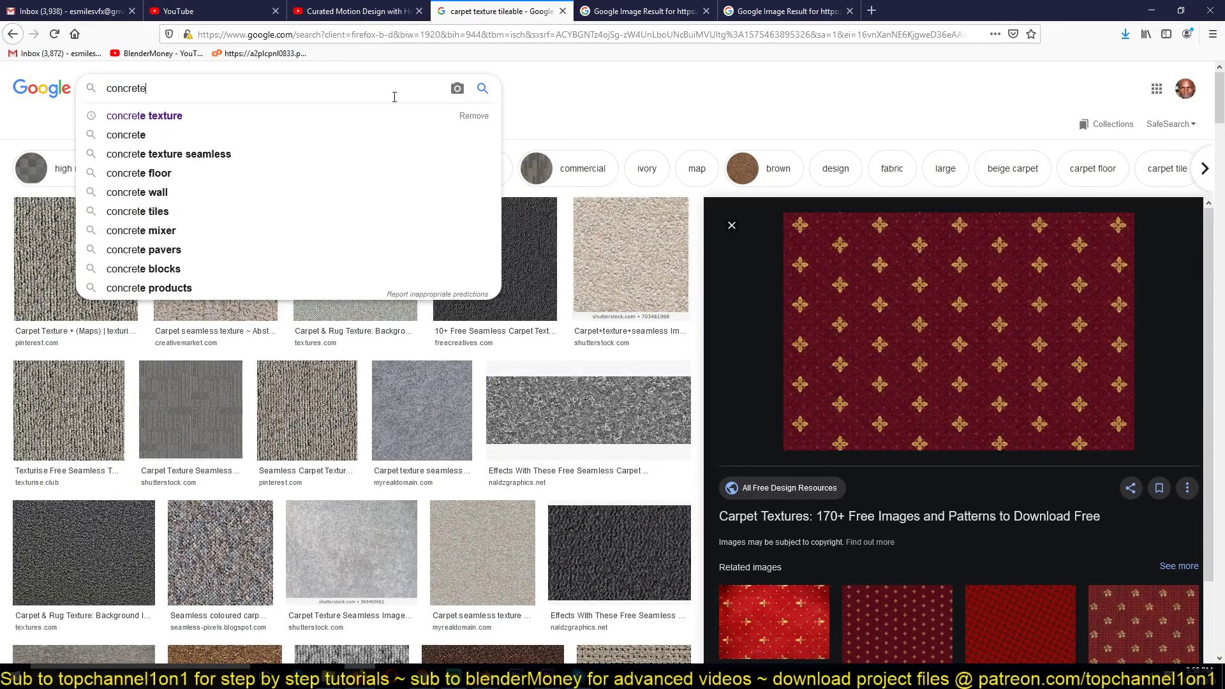
type(" t")
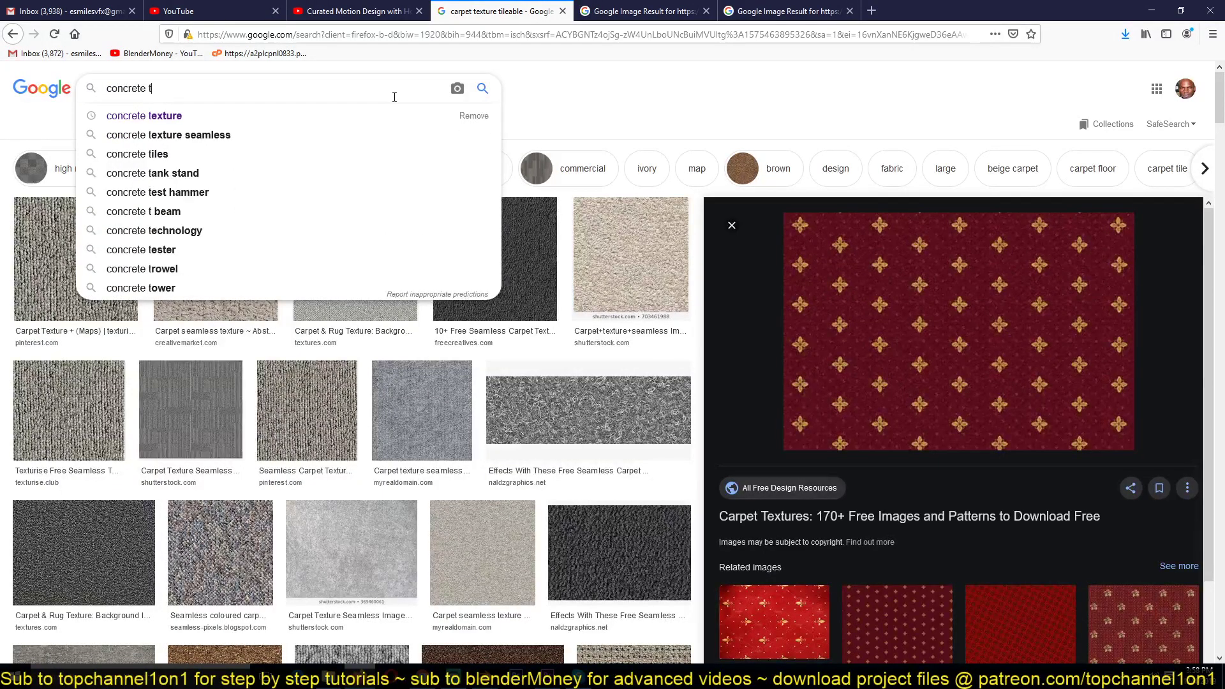
left_click(236, 117)
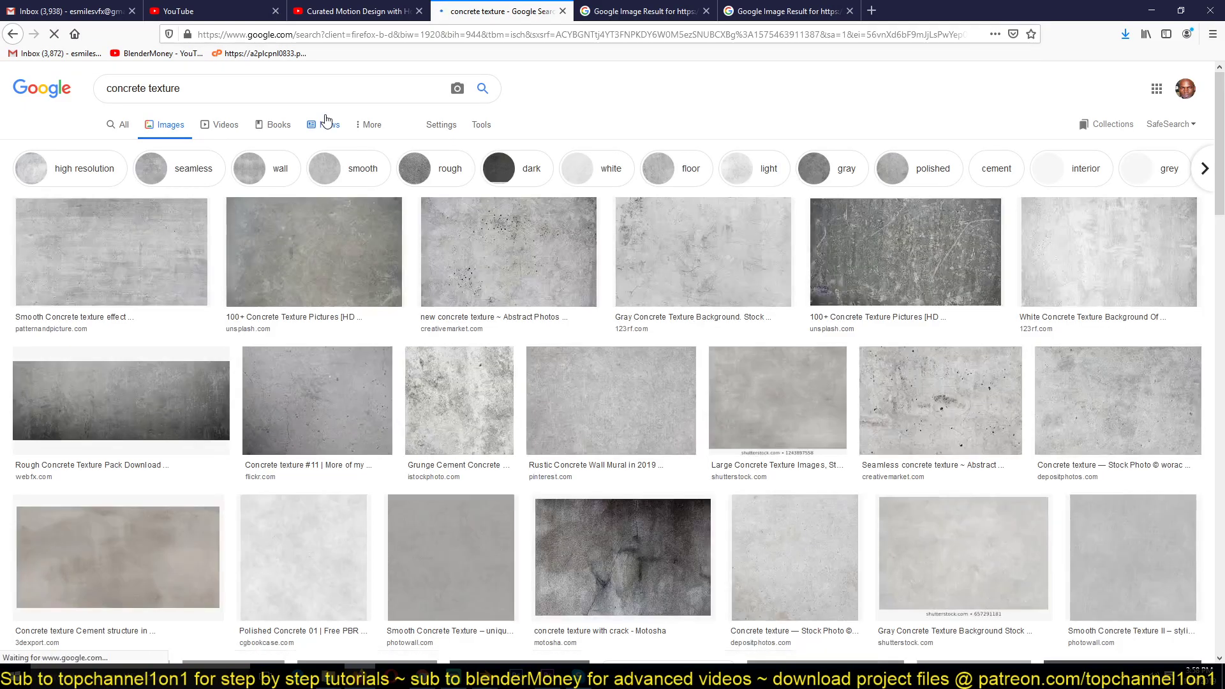
Open the smooth concrete texture result in a separate tab and preview the seamless and dark EYE Hortilux concrete textures
middle_click(142, 261)
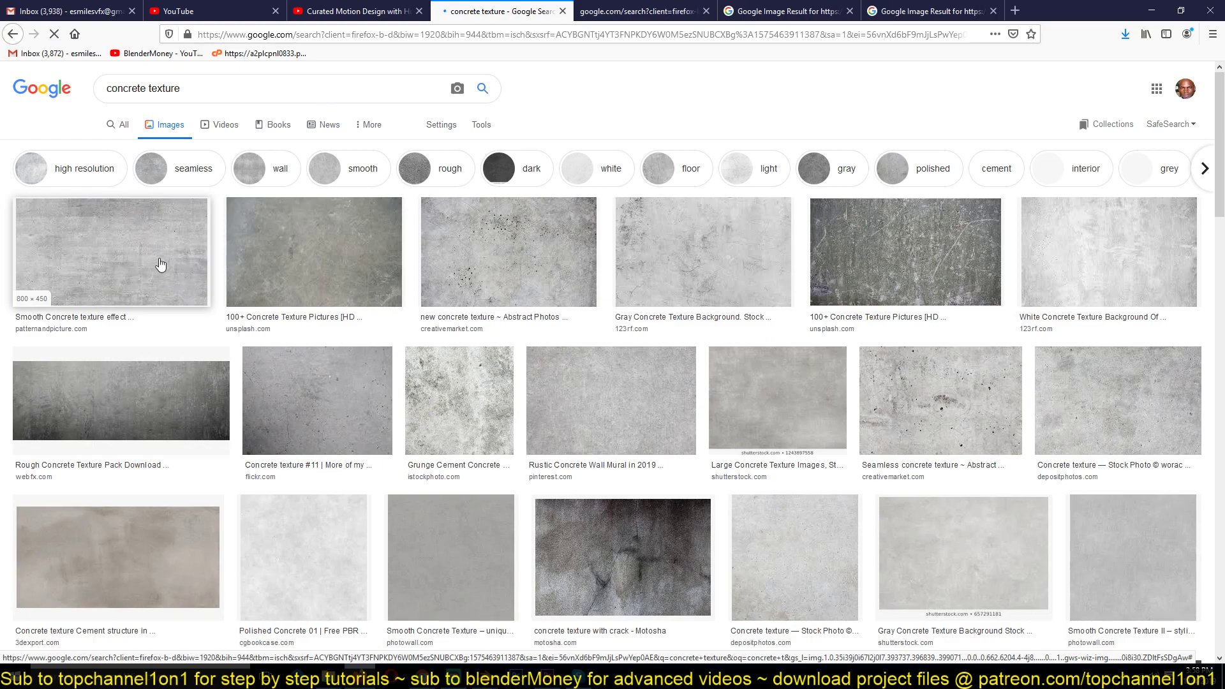
left_click(919, 368)
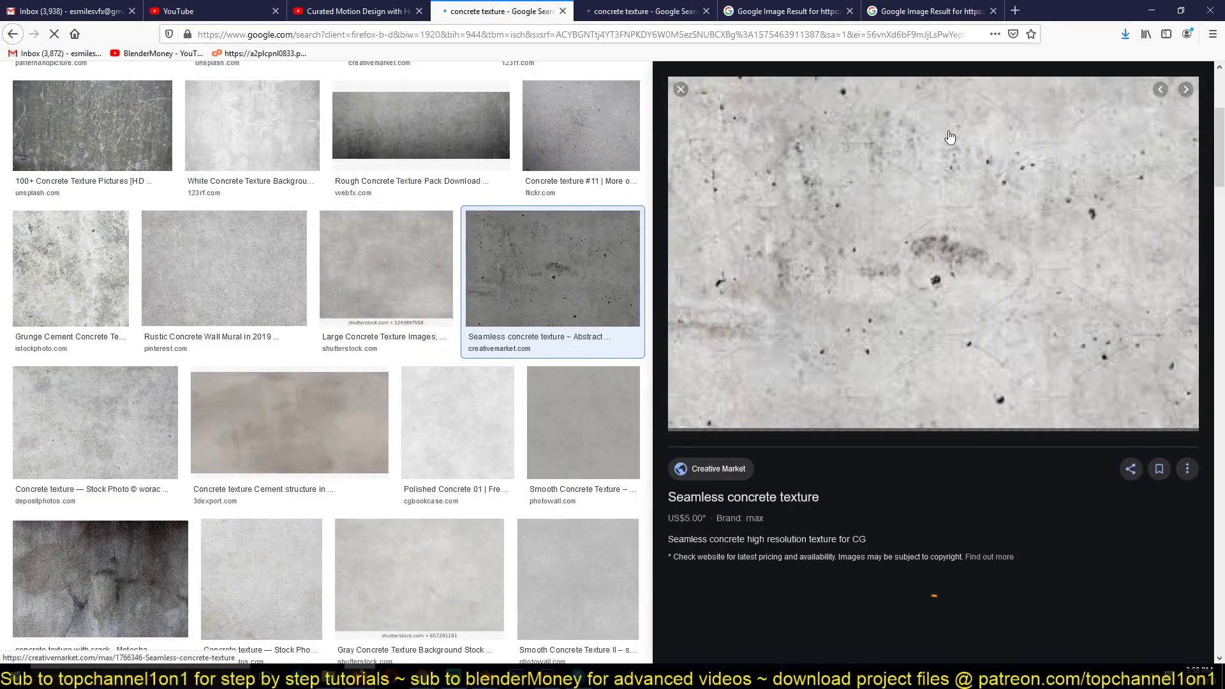
scroll(541, 299, "down", 2)
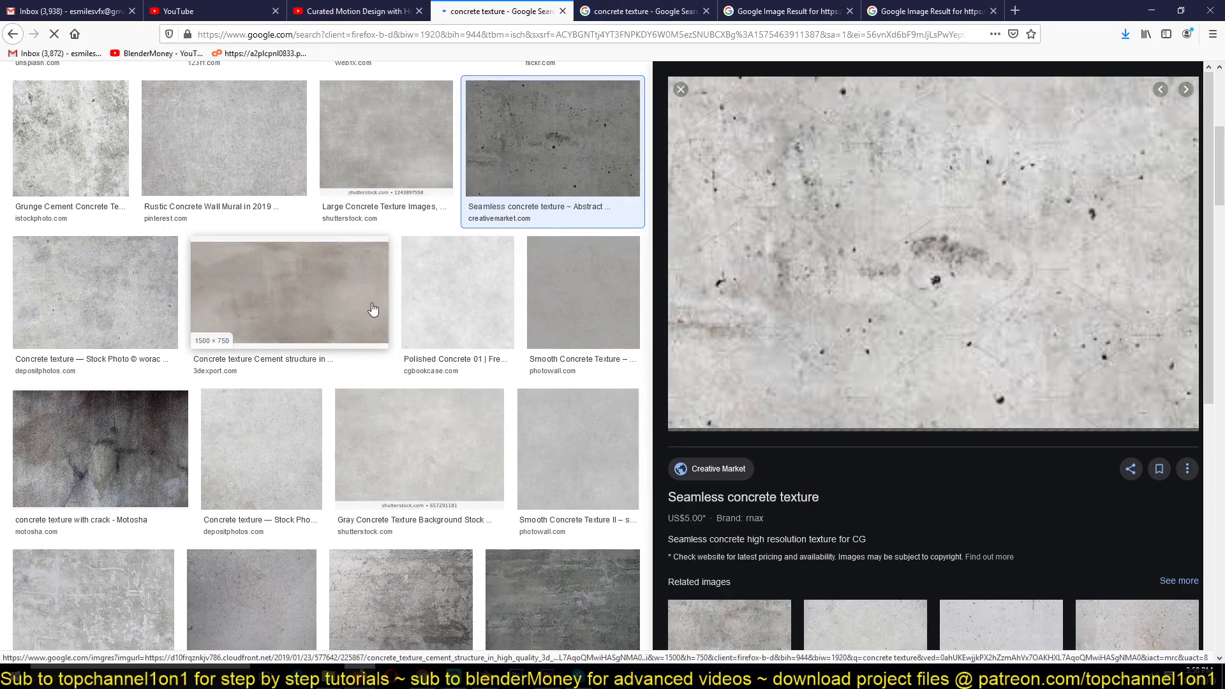
scroll(321, 334, "down", 4)
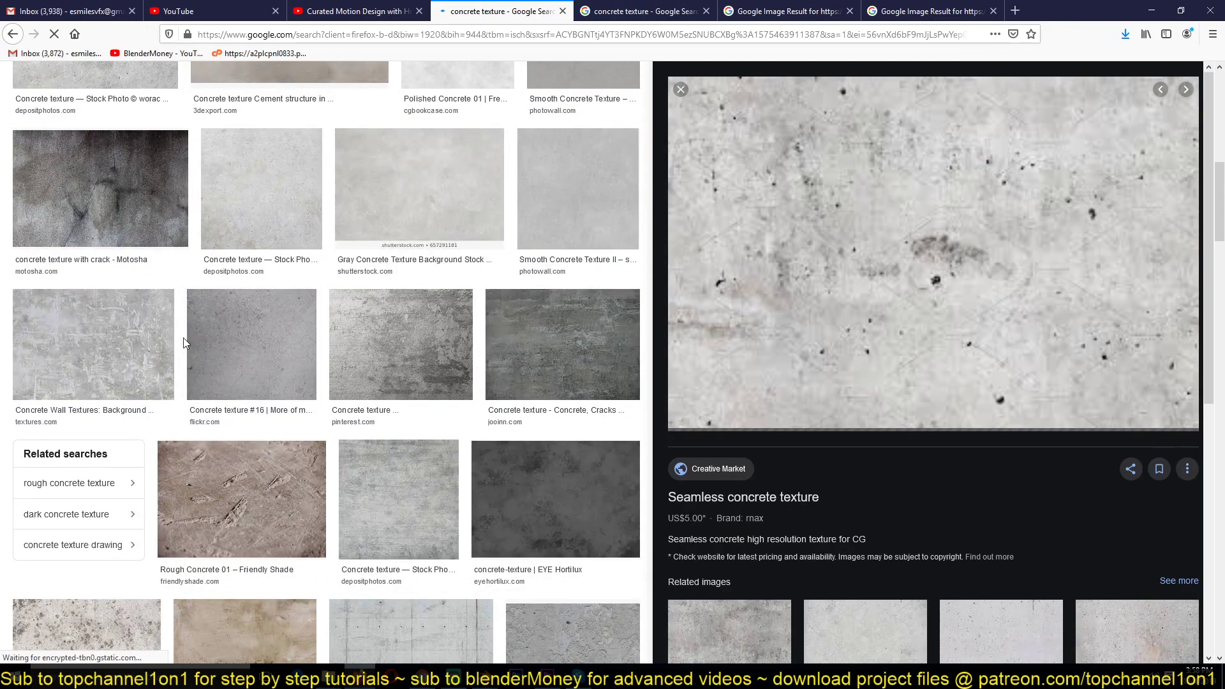
scroll(367, 345, "down", 4)
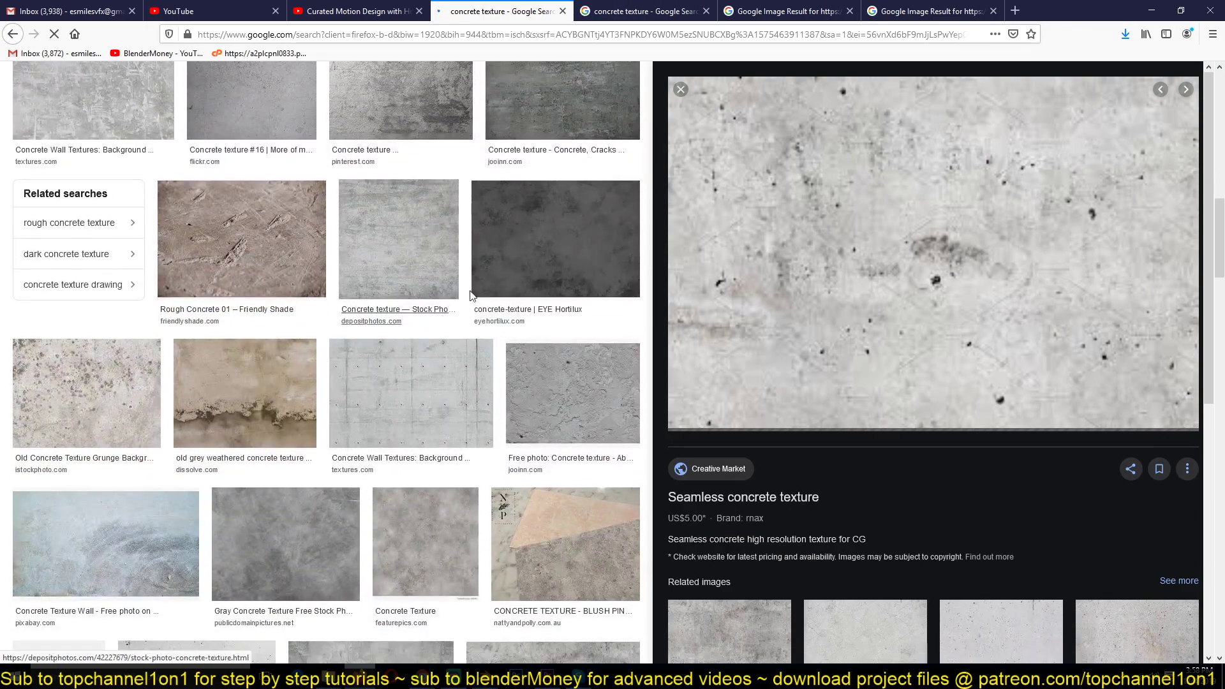
left_click(544, 255)
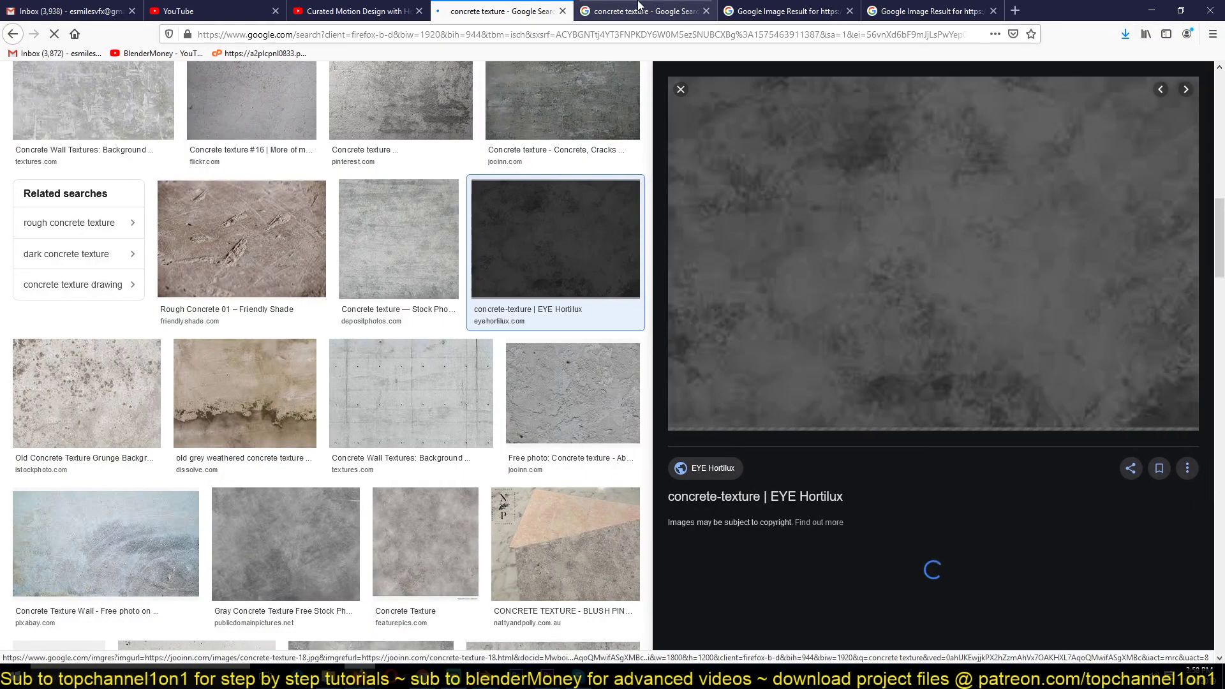
Compare the concrete textures across the second results tab and return to the start of the first tab's results
left_click(658, 6)
scroll(519, 275, "down", 16)
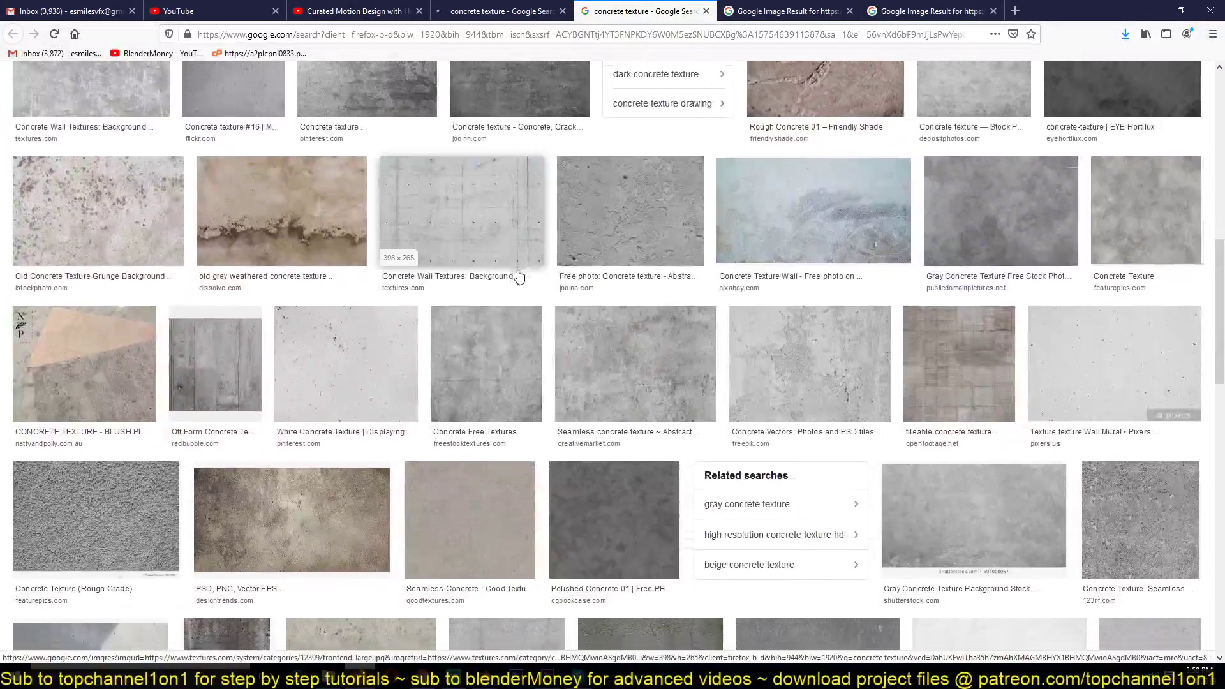
scroll(520, 276, "down", 6)
left_click(785, 11)
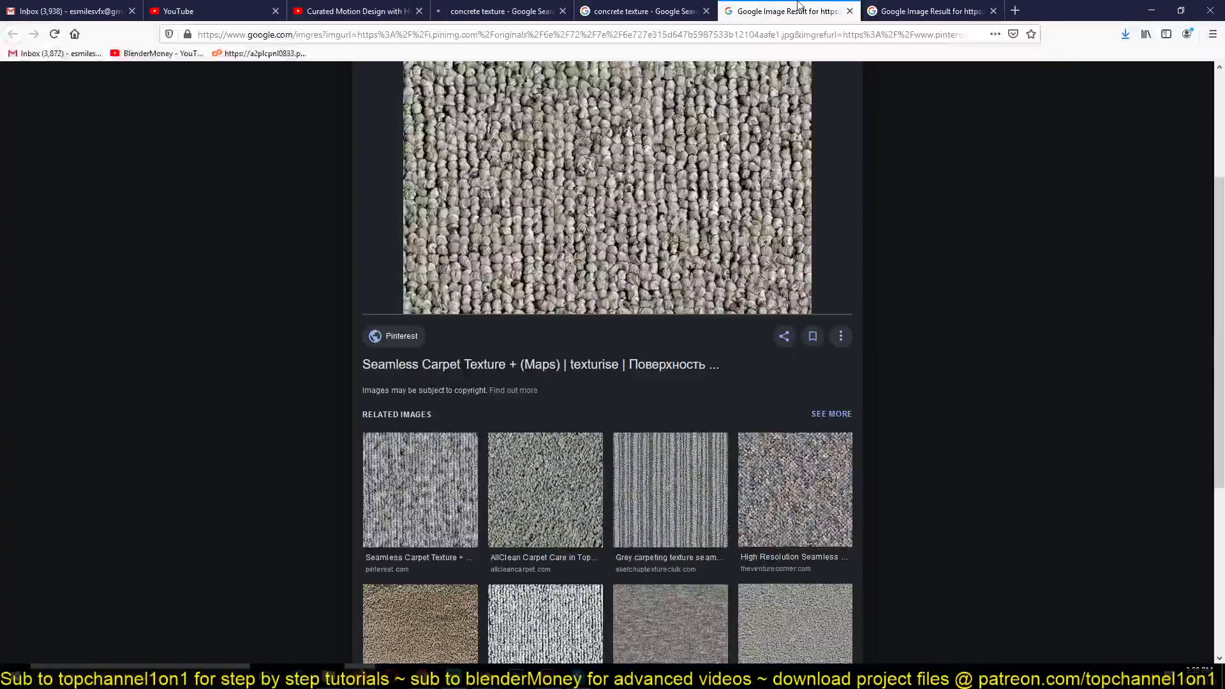
scroll(676, 178, "down", 6)
scroll(664, 255, "up", 5)
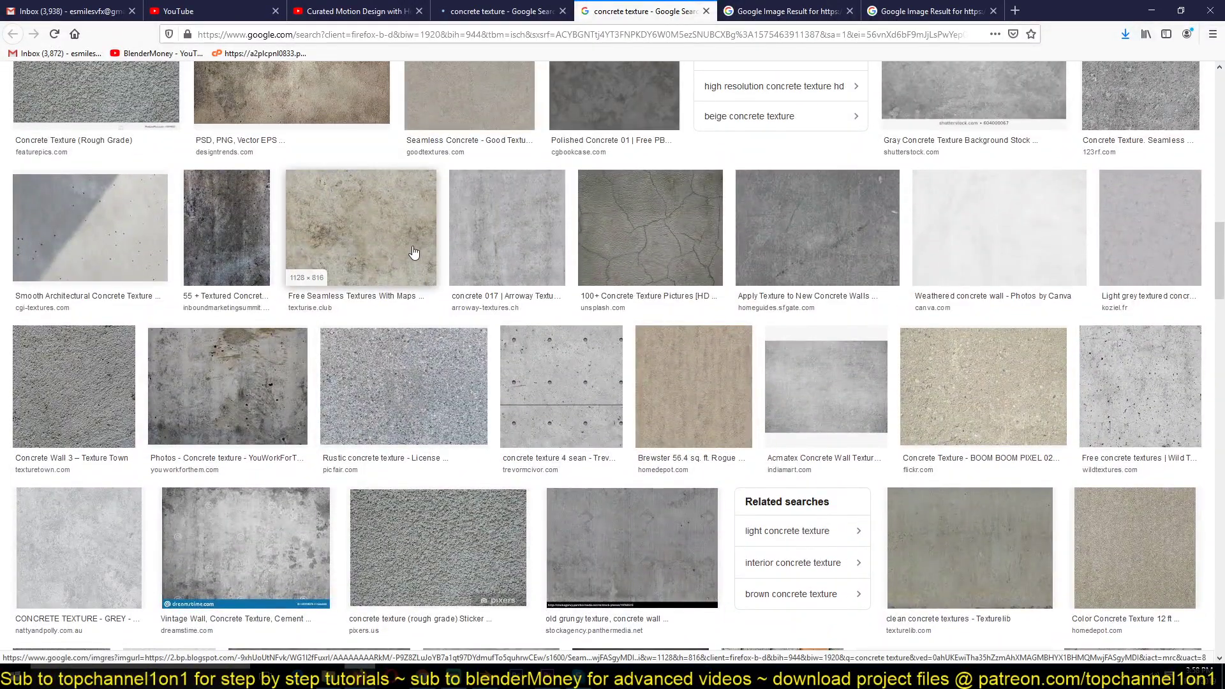
scroll(416, 252, "down", 6)
left_click(504, 11)
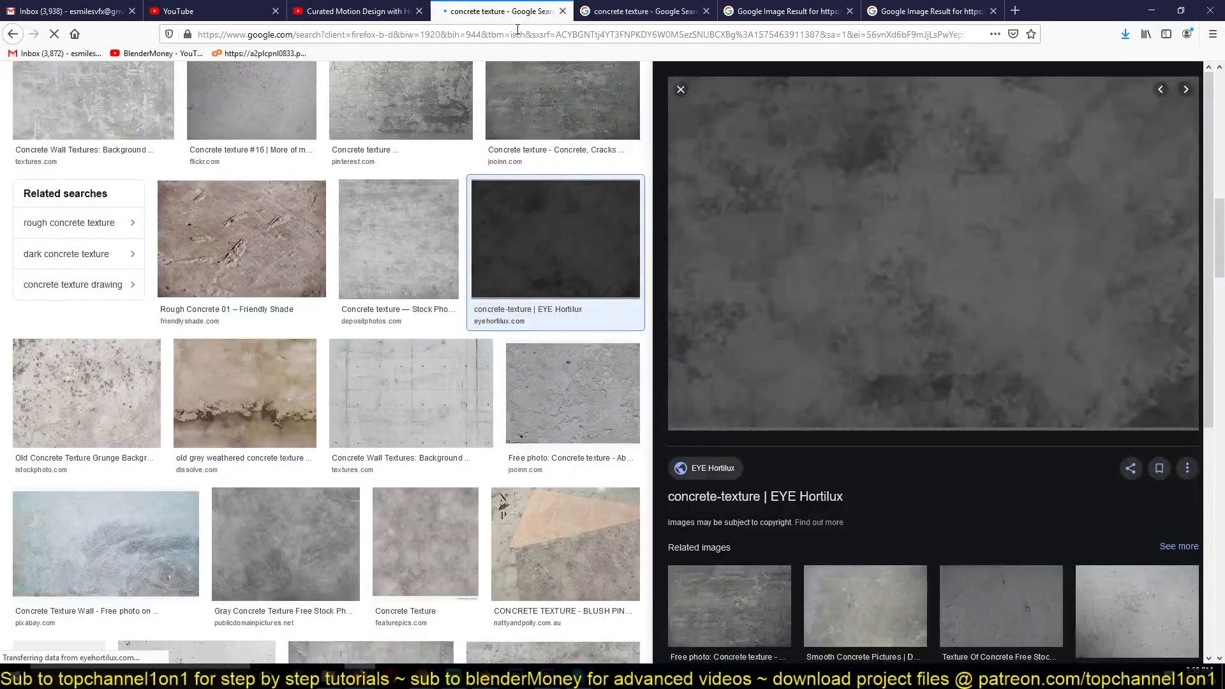
scroll(523, 192, "up", 5)
scroll(523, 190, "up", 5)
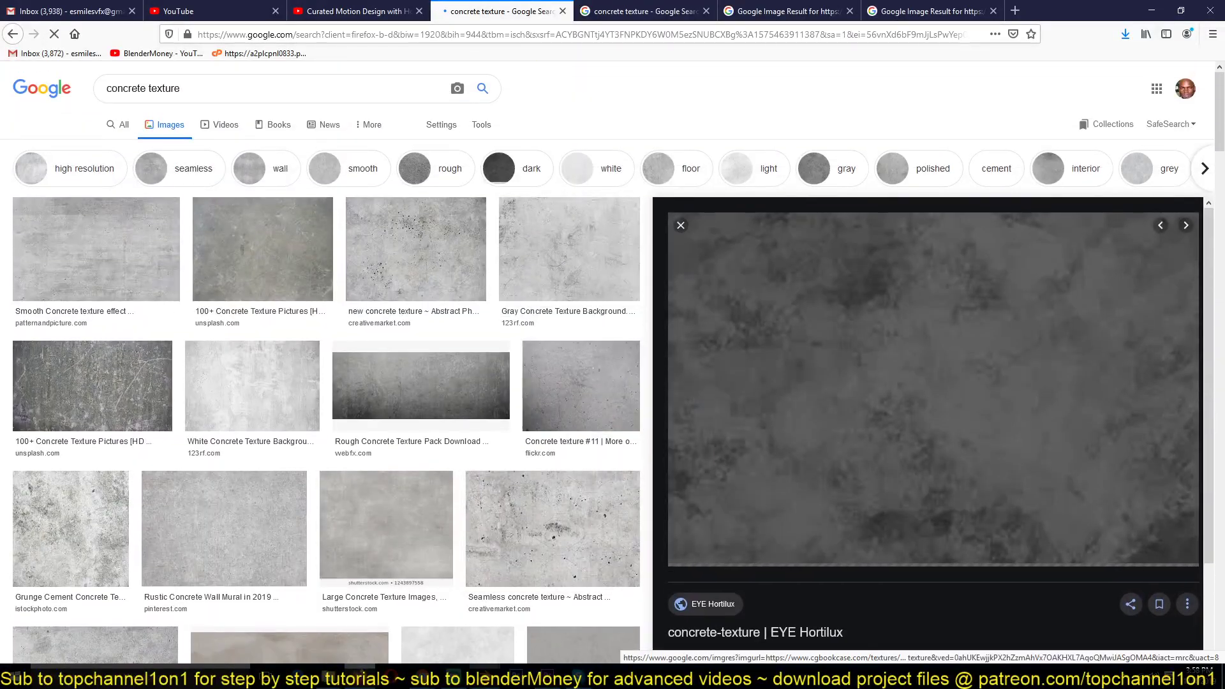
Switch to Blender and examine the wall finish in the museum hallway reference image
mouse_move(483, 663)
left_click(519, 625)
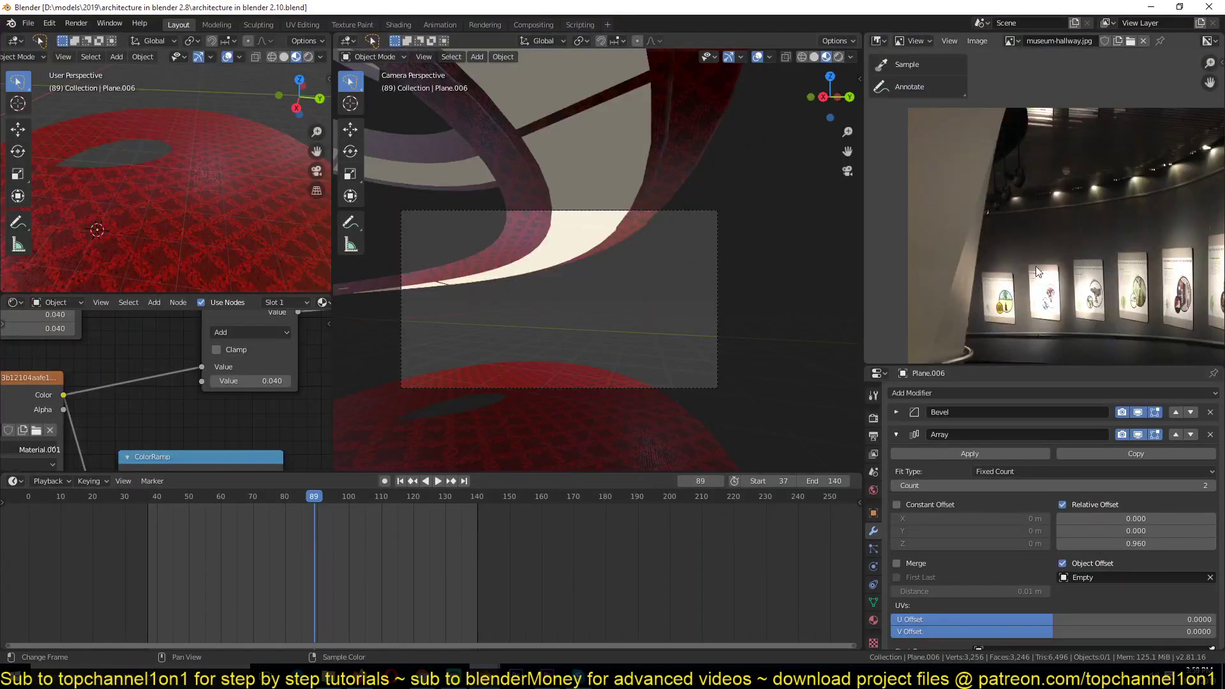
scroll(969, 199, "up", 3)
middle_click_drag(970, 198, 968, 197)
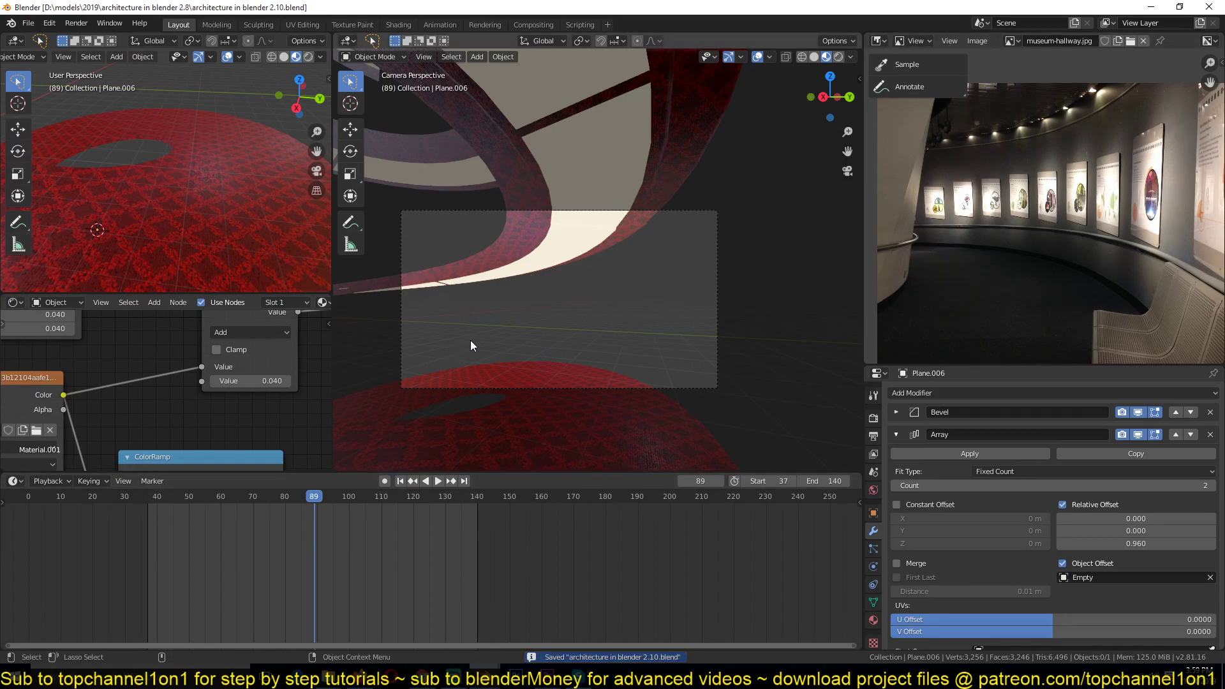
Save the file, reveal all hidden objects in the scene, and clear the selection
key("ctrl+s")
key("alt+h")
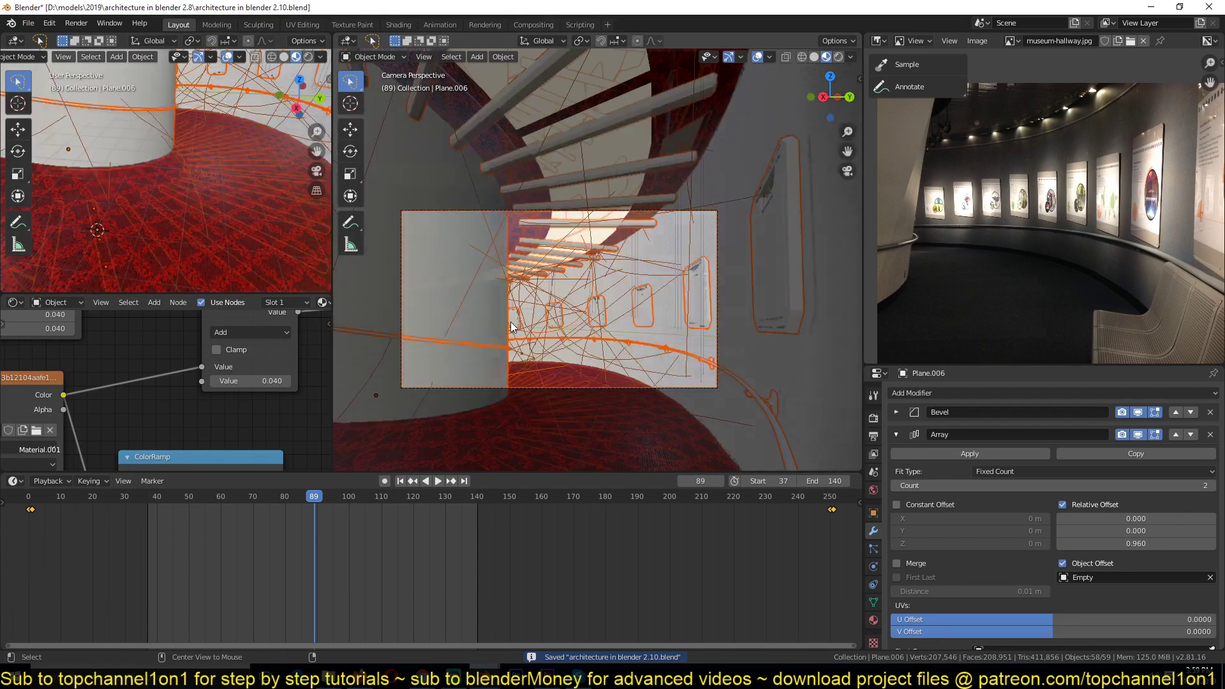
key("alt+a")
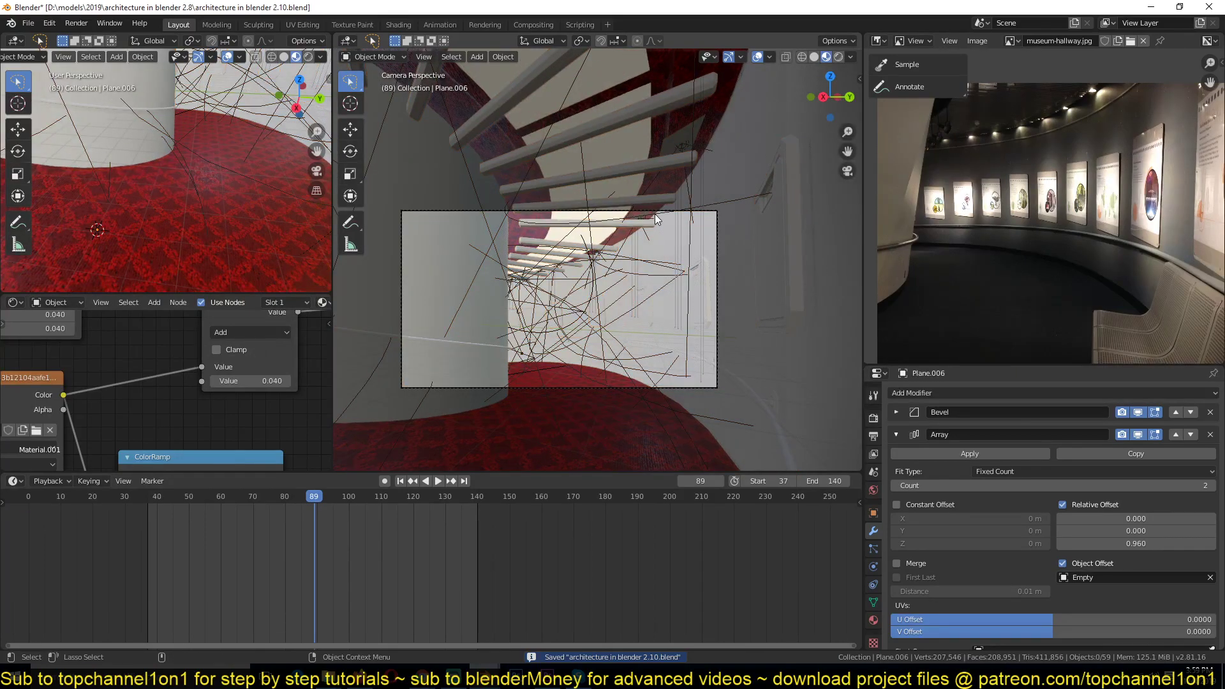
Delete the tangle of thin line objects crossing the hallway and save the file
left_click(573, 309)
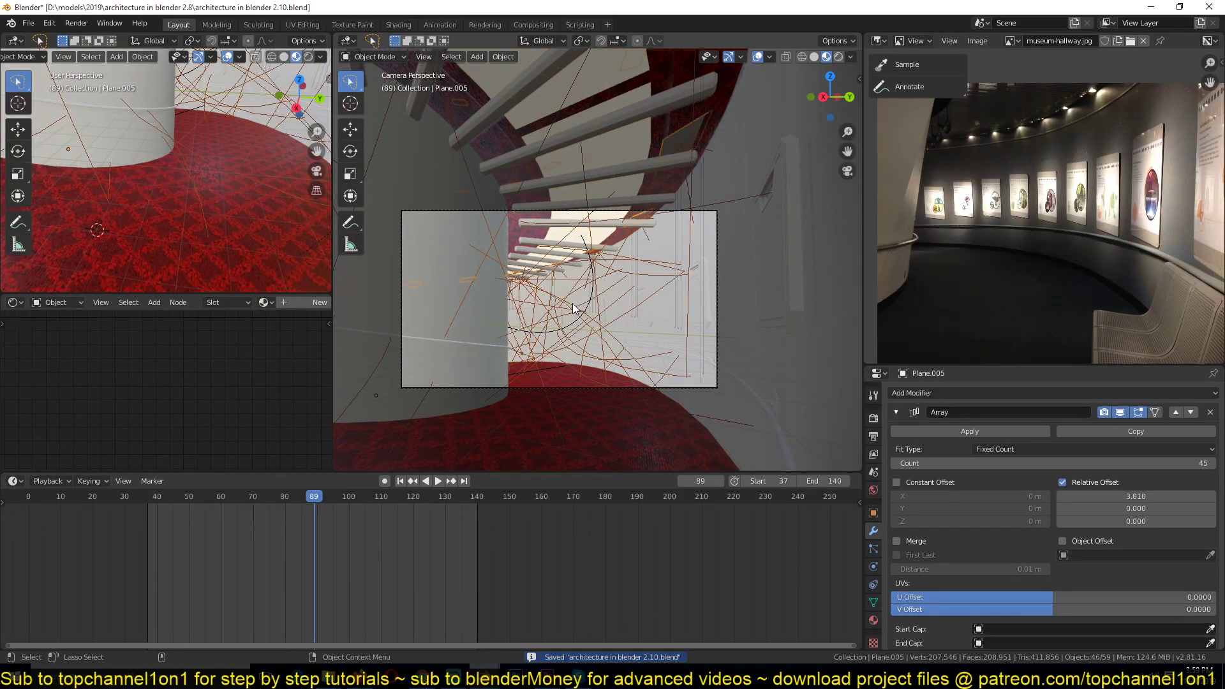
key("ctrl+z")
key("Delete")
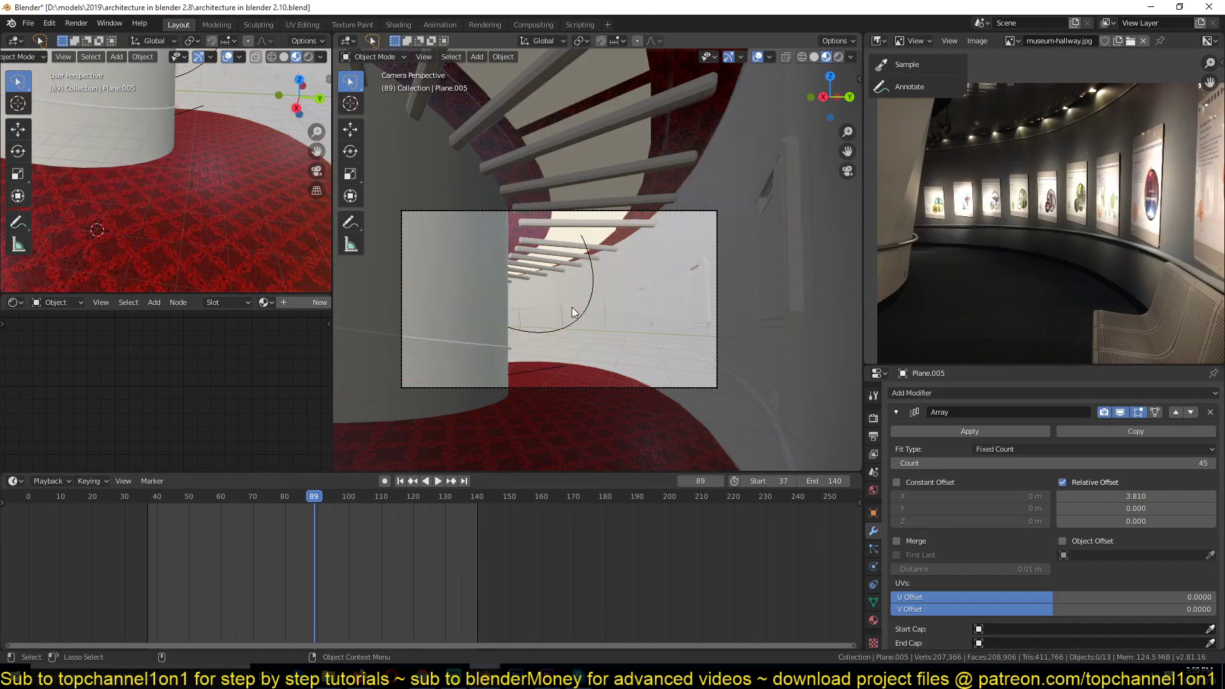
key("ctrl+s")
Switch to Firefox, preview the 123RF gray concrete texture background, and go to the second concrete texture results tab
left_click(362, 676)
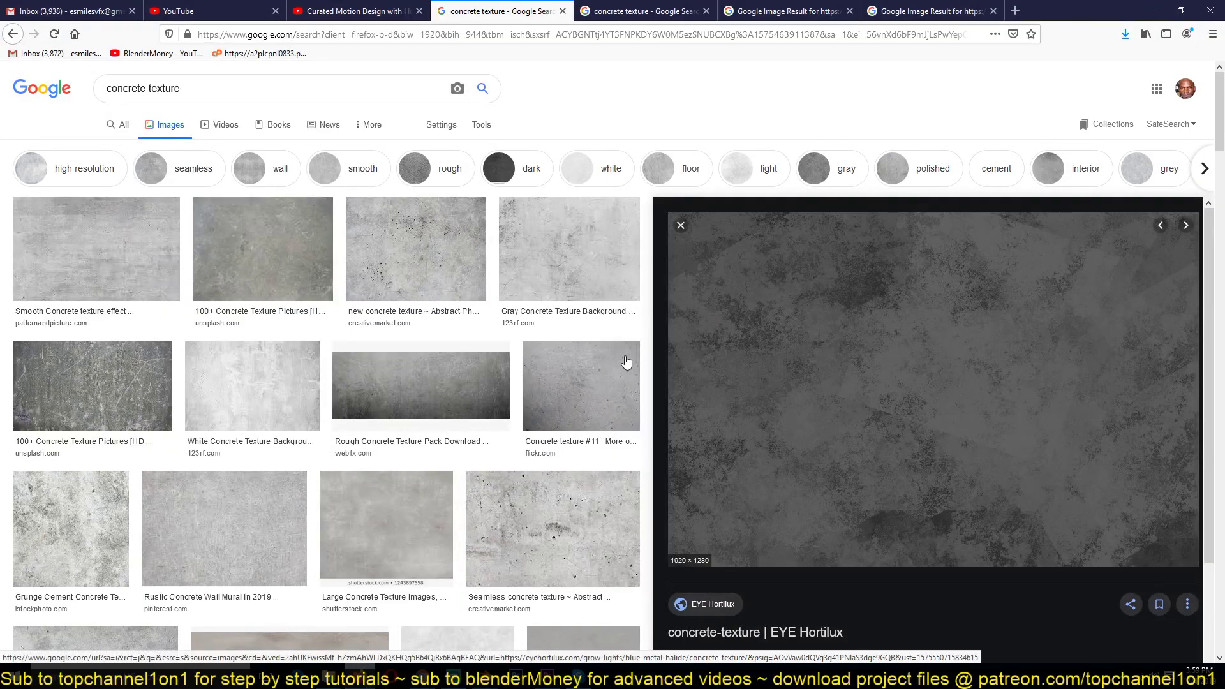
left_click(566, 266)
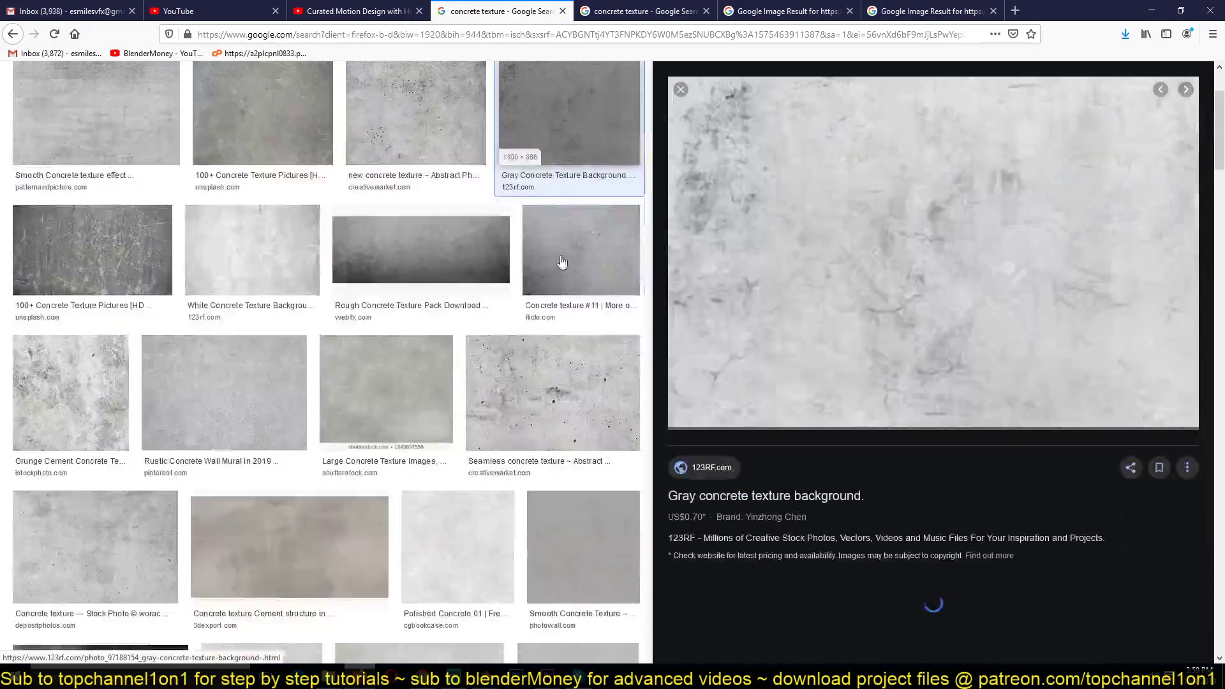
left_click(358, 11)
left_click(497, 11)
left_click(612, 7)
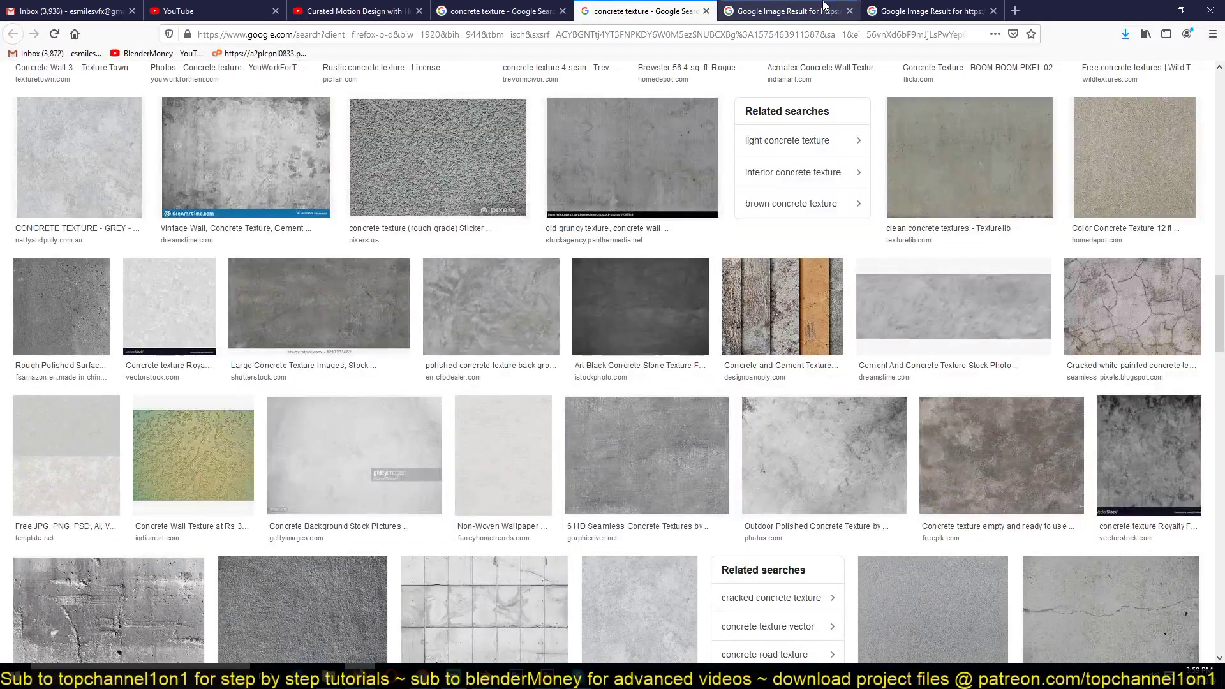
left_click(823, 5)
left_click(644, 11)
Preview the concrete panel texture with round holes and the Smooth Architectural Concrete Texture from Cgi textures
scroll(648, 415, "up", 10)
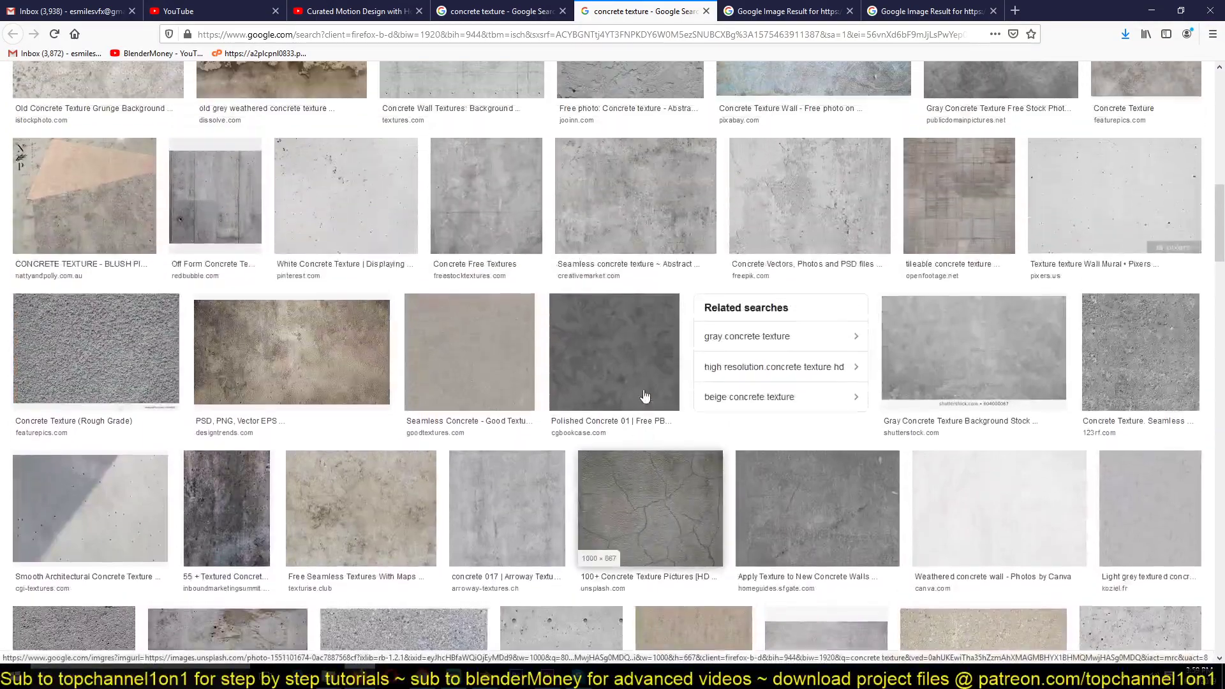
scroll(644, 397, "down", 3)
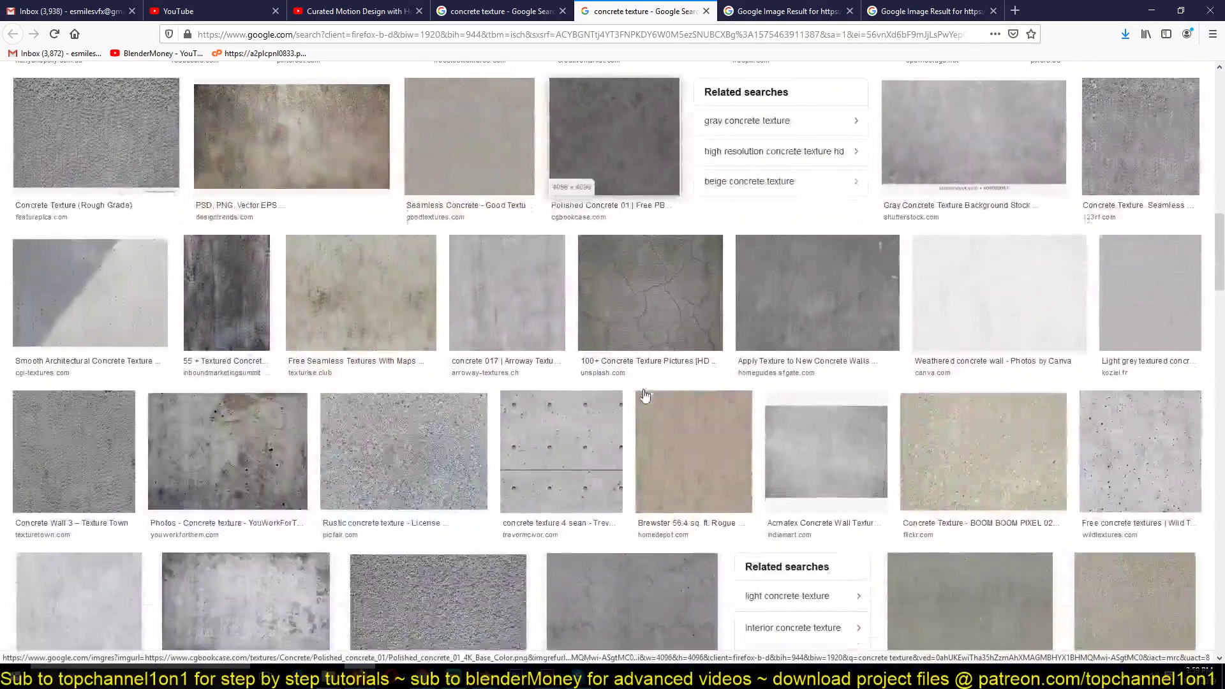
left_click(558, 456)
scroll(485, 358, "up", 2)
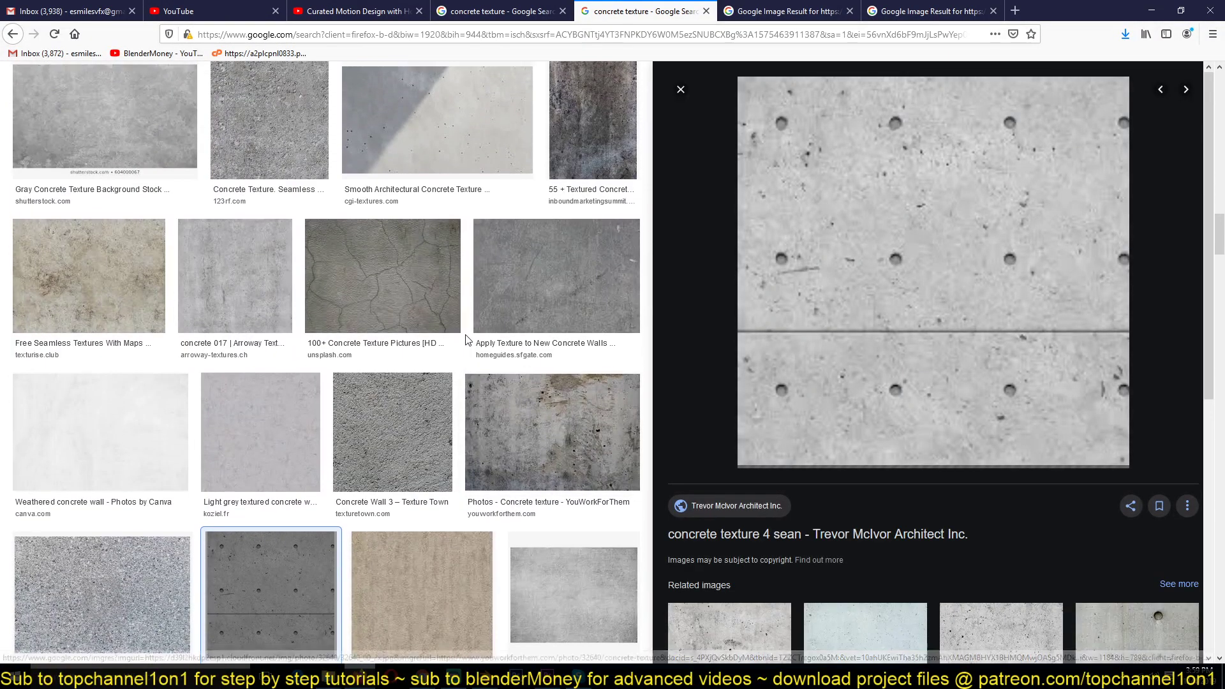
scroll(468, 338, "up", 5)
left_click(447, 487)
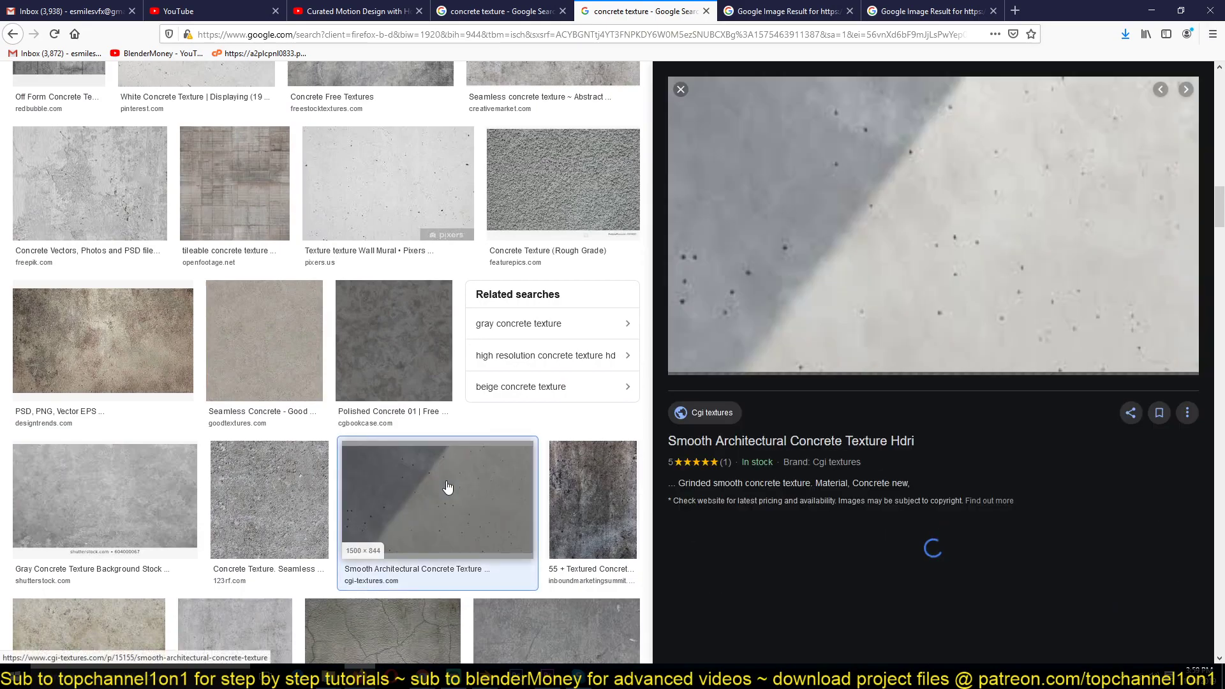
Look through the first tab's concrete results and preview the Concrete Wall Textures image from Textures.com
left_click(529, 7)
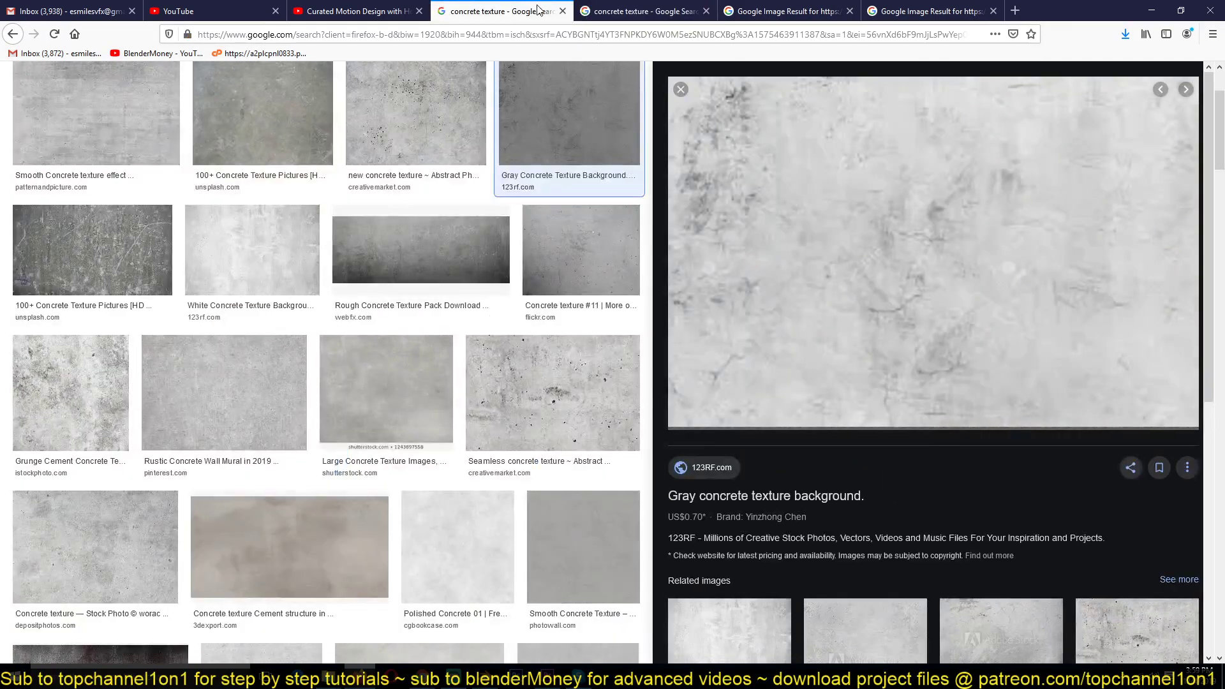
scroll(447, 383, "down", 3)
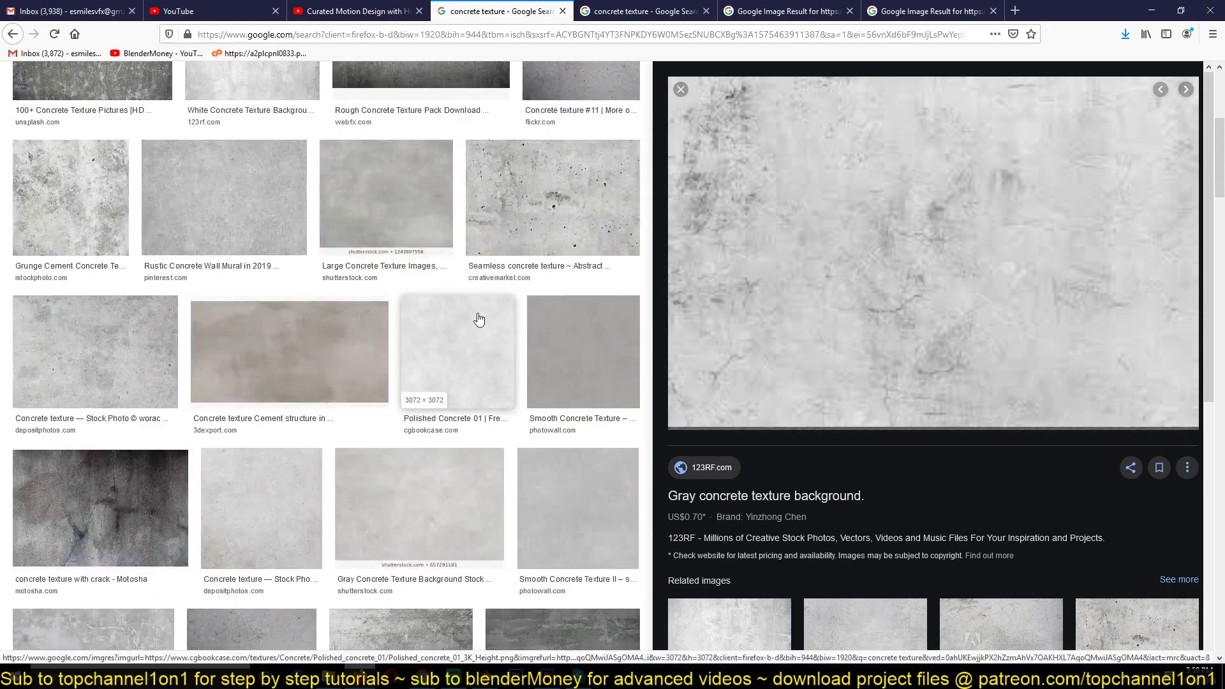
scroll(312, 485, "down", 10)
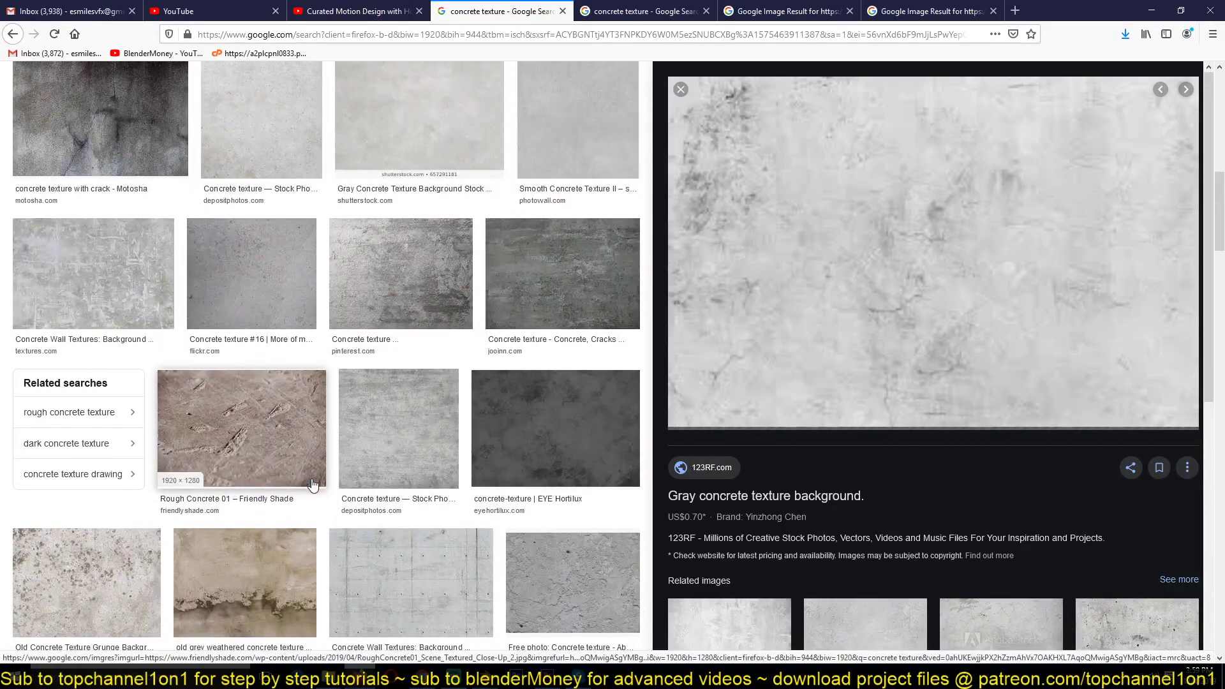
scroll(313, 485, "down", 3)
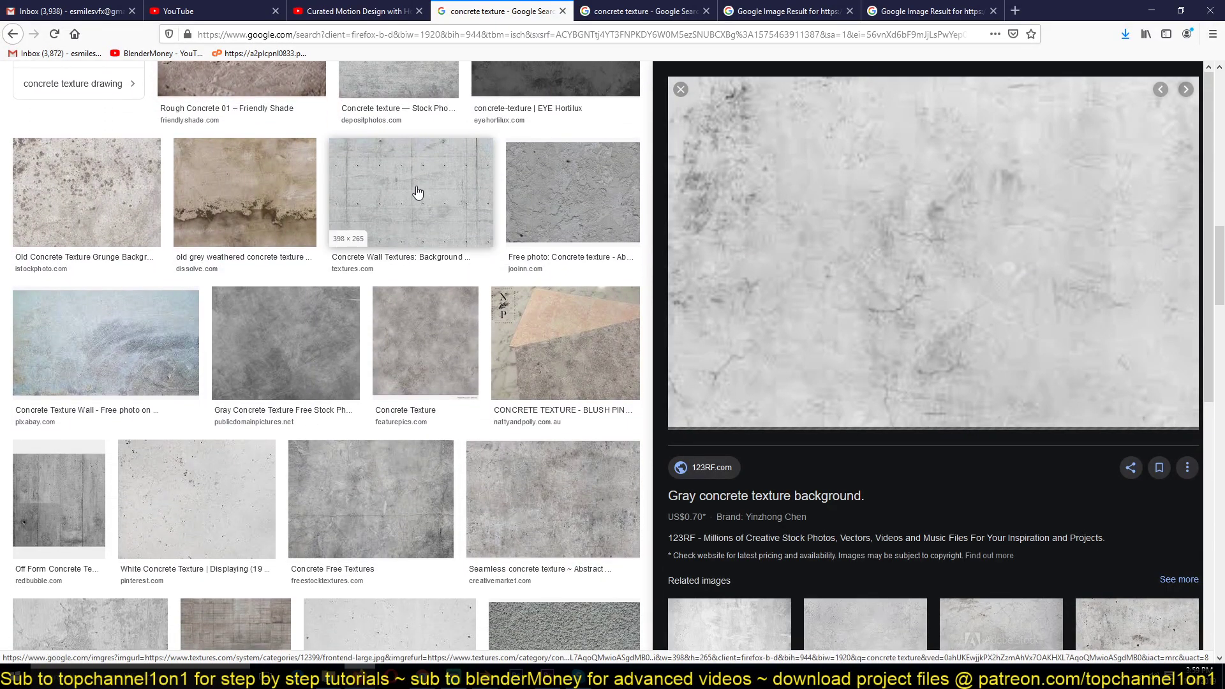
left_click(418, 193)
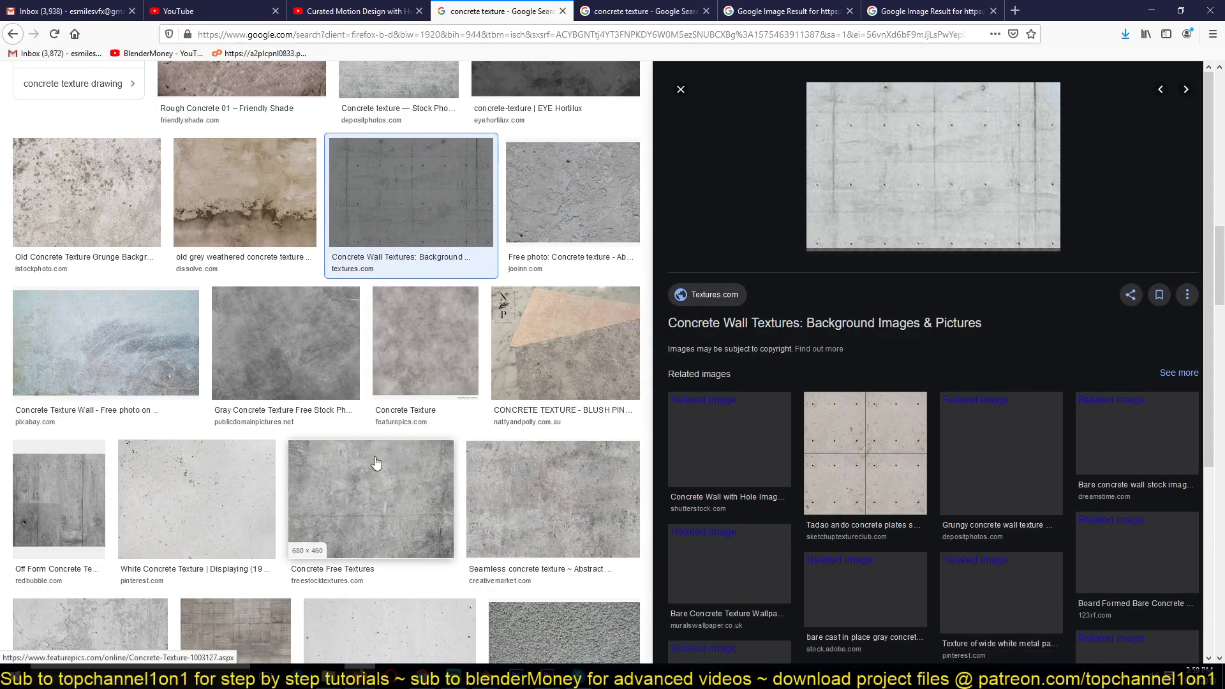
Preview the Pixers wall mural and Openfootage tileable concrete textures, and return to the Smooth Architectural Concrete Texture preview
scroll(377, 490, "down", 1)
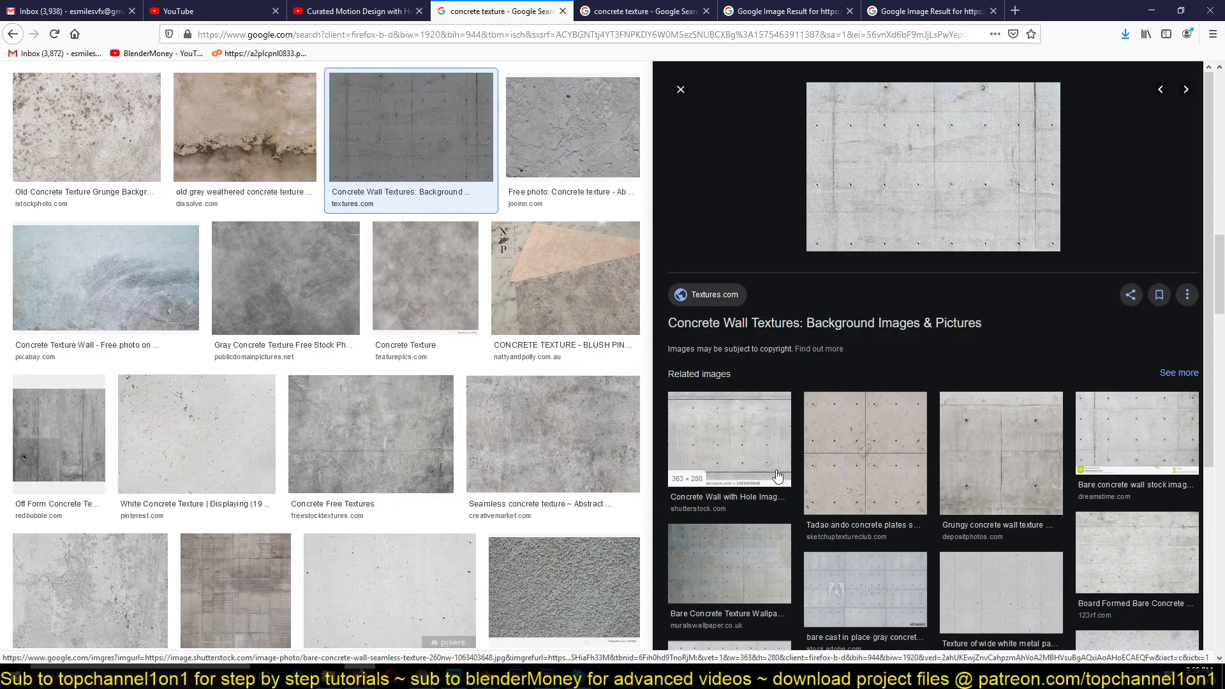
scroll(421, 440, "down", 2)
left_click(409, 452)
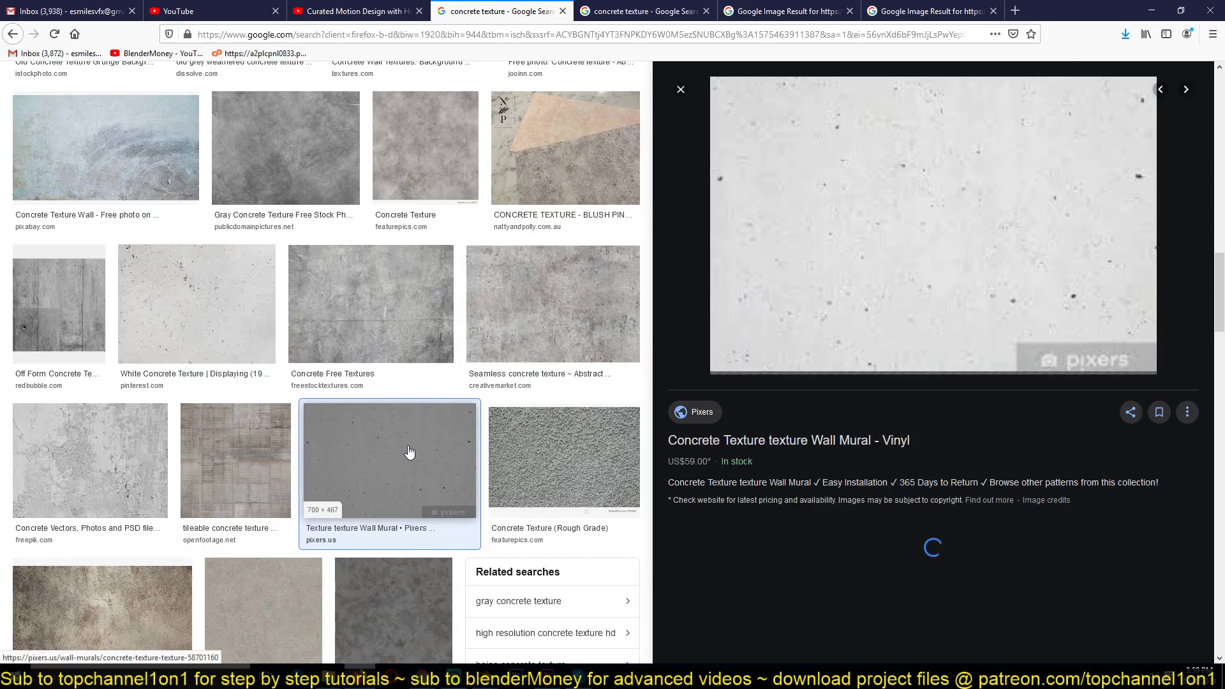
left_click(211, 459)
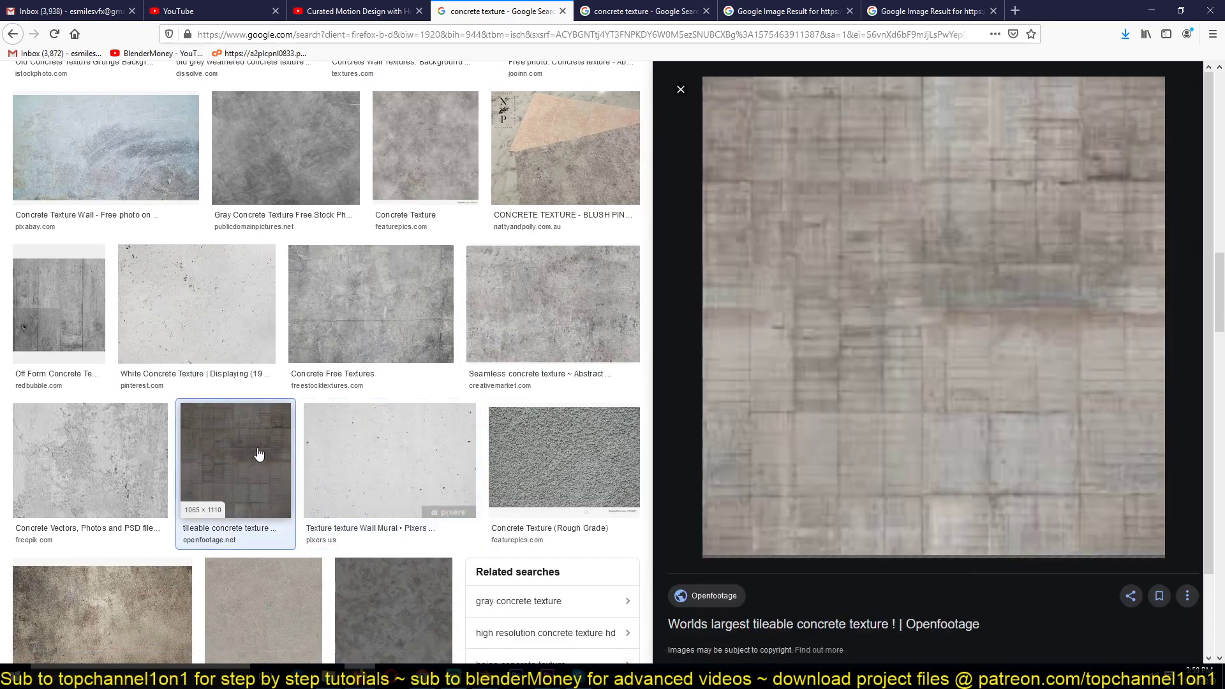
left_click(630, 7)
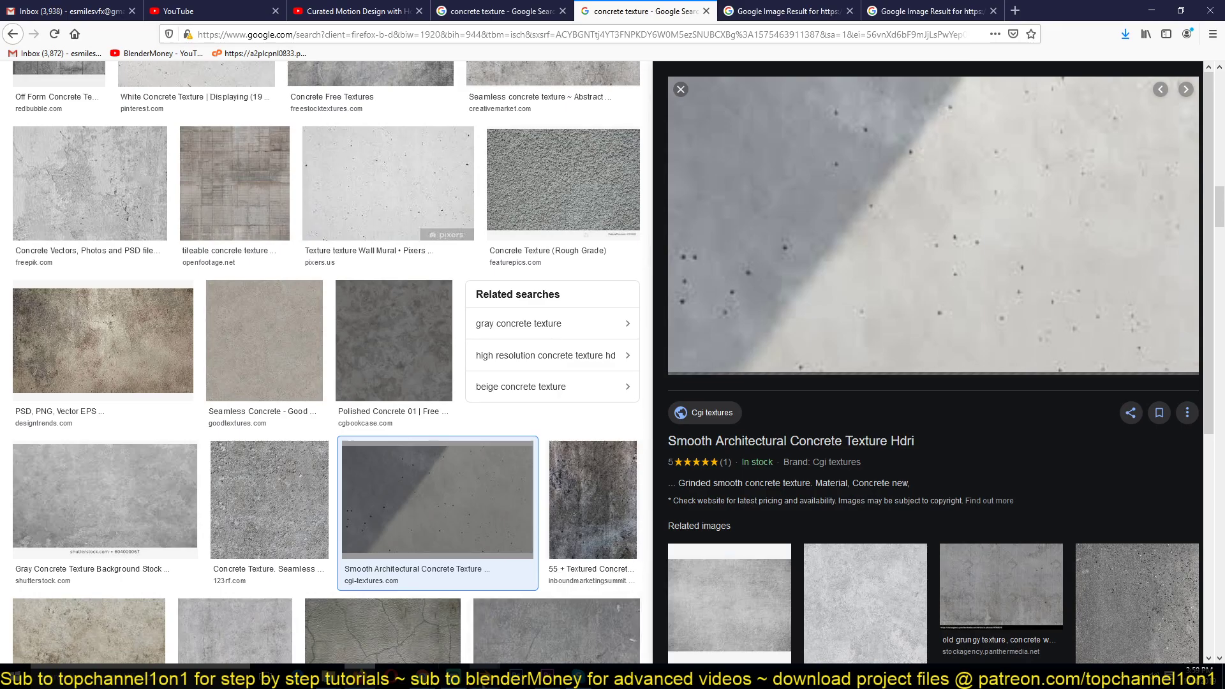
Switch to Blender, save the file, and give the curved handrail along the outer wall a new material
left_click(526, 626)
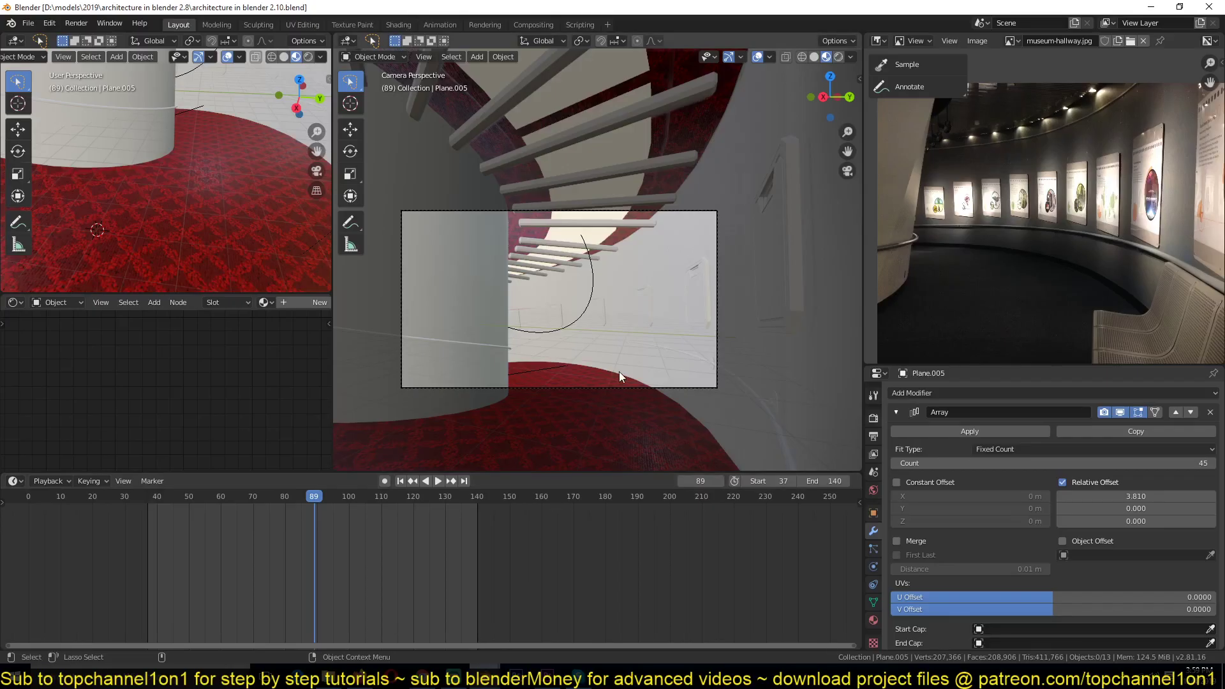
key("ctrl+s")
middle_click_drag(576, 358, 562, 302, "shift")
left_click(737, 346)
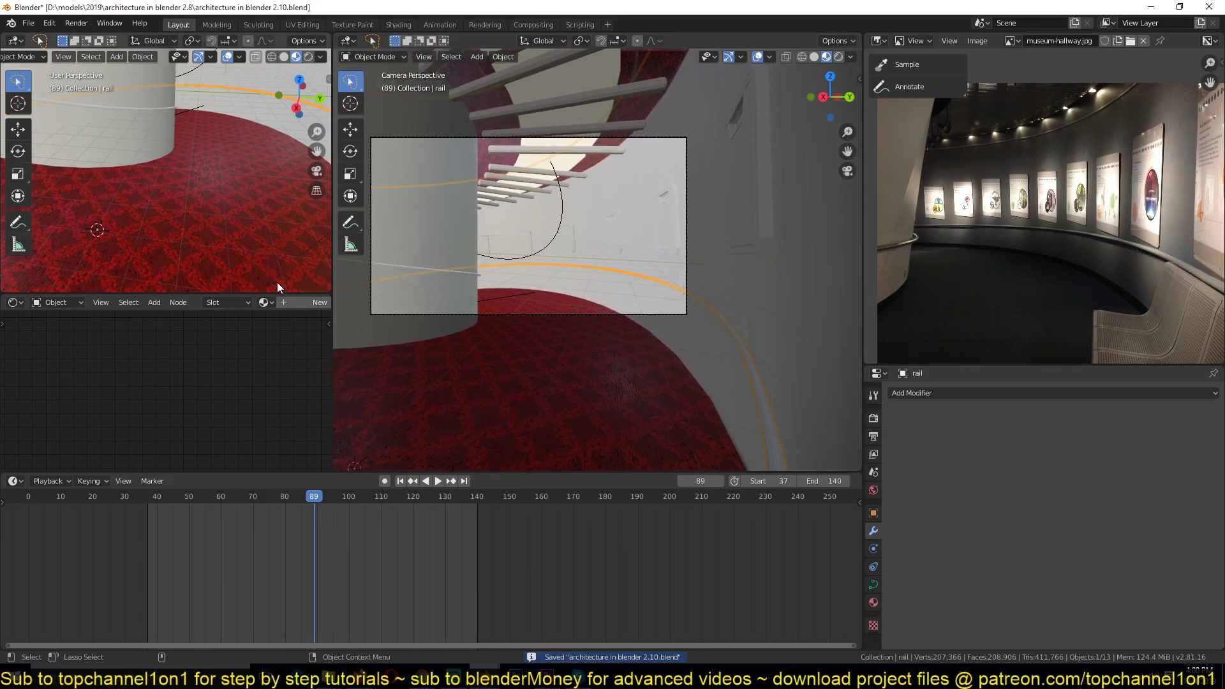
left_click(302, 304)
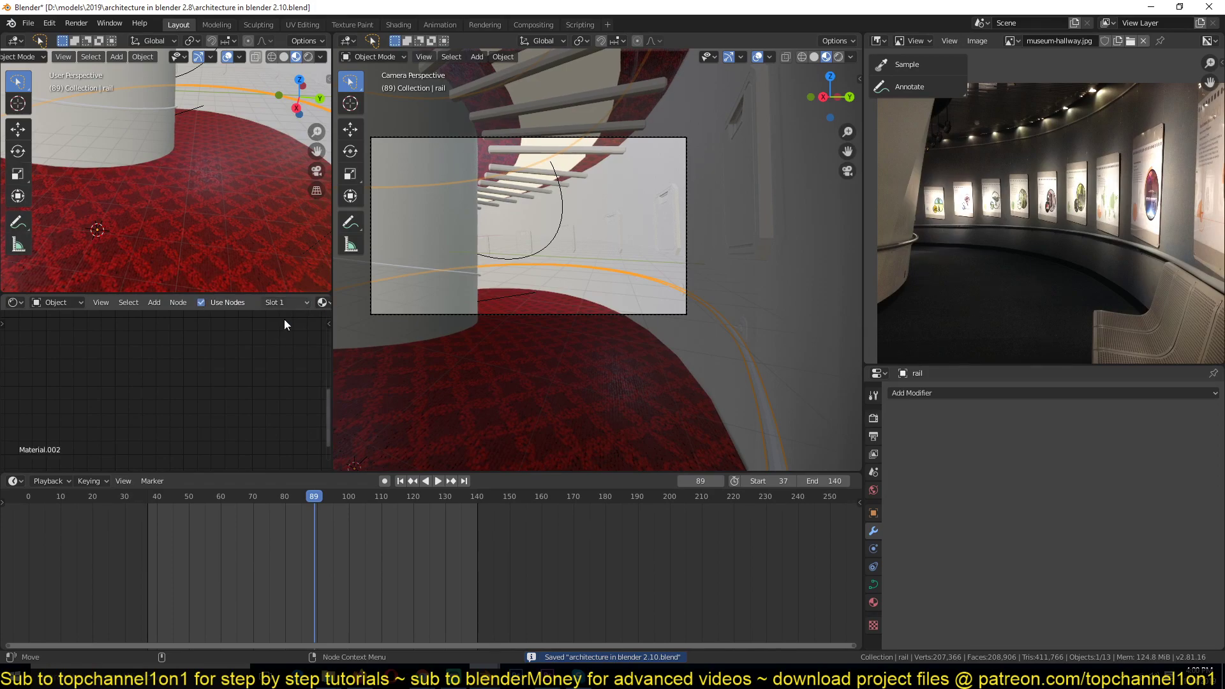
key("Home")
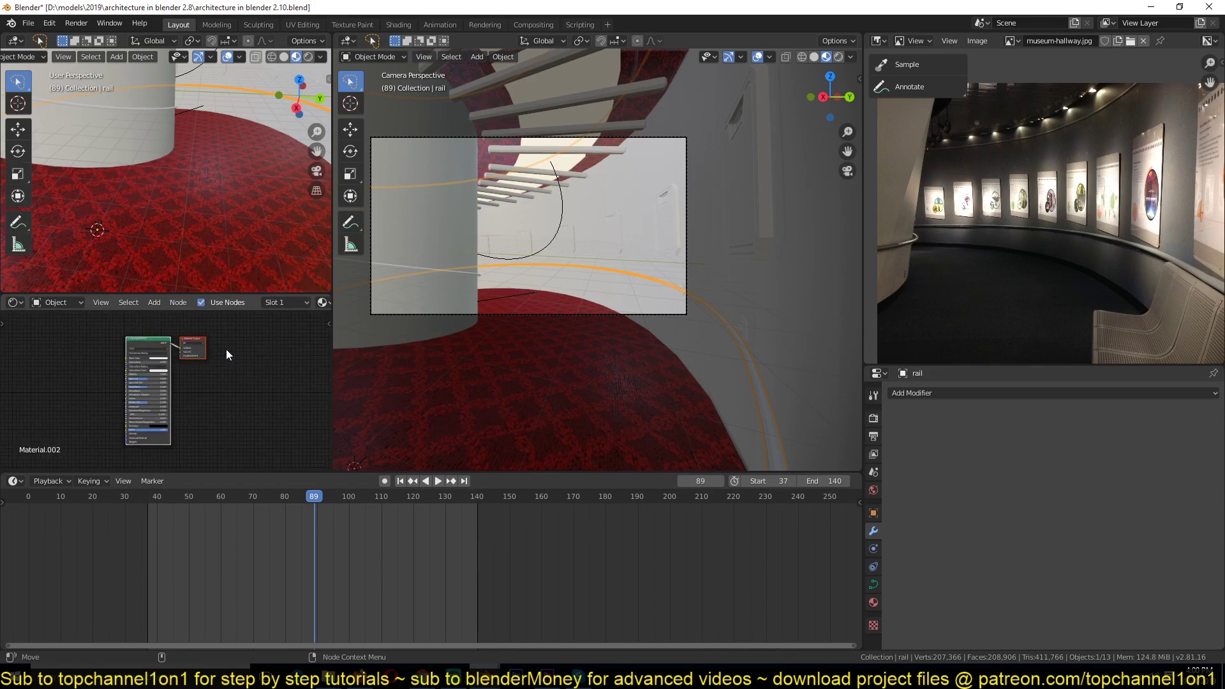
Set the wall handrail curve's bevel depth to 0.059 m
scroll(672, 325, "up", 2)
middle_click_drag(672, 324, 607, 299, "shift")
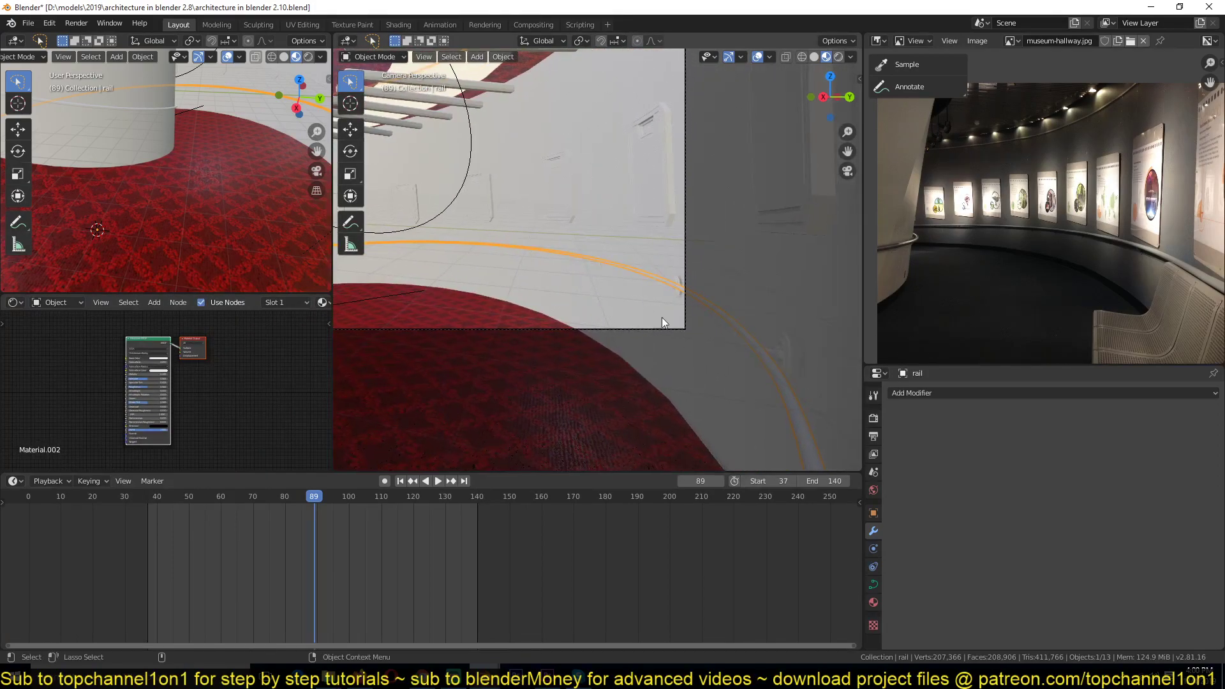
key("Tab")
left_click(873, 583)
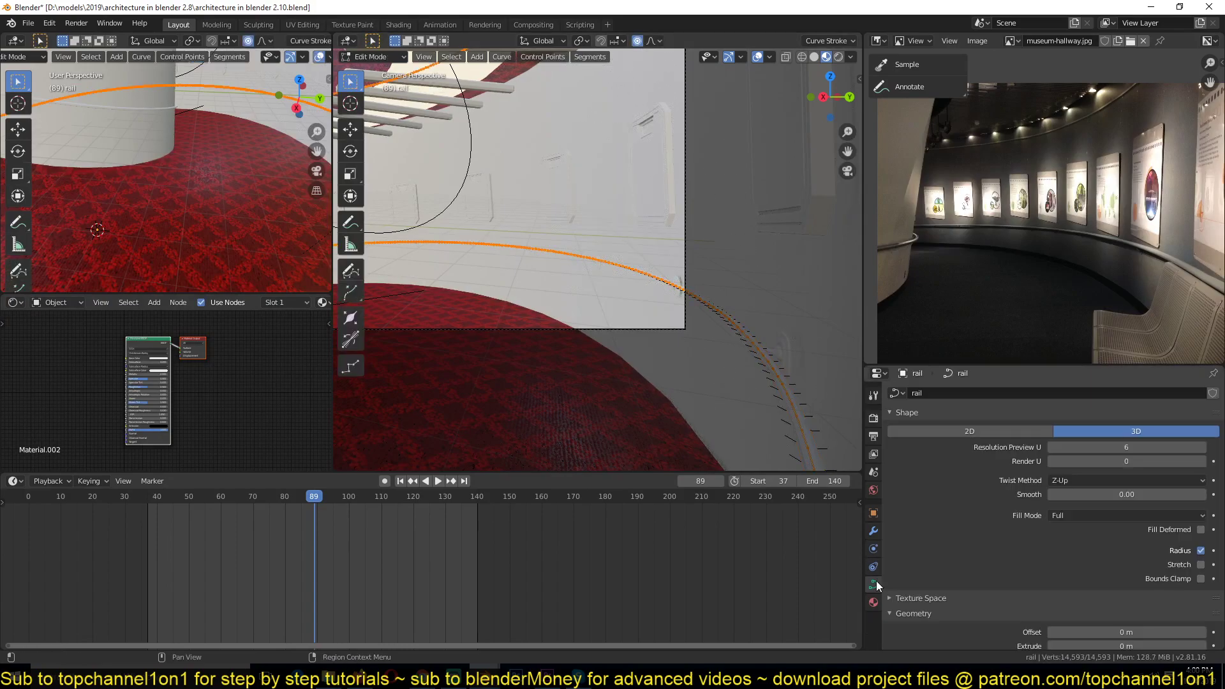
scroll(912, 572, "down", 6)
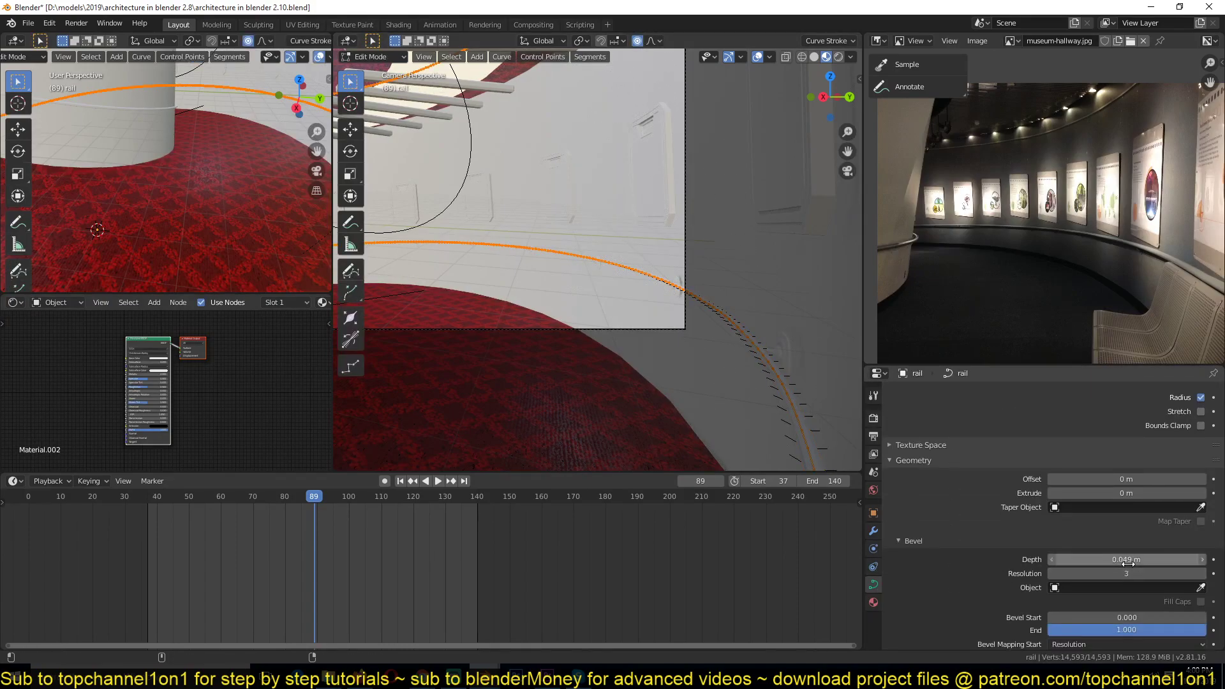
left_click_drag(1128, 563, 1143, 559)
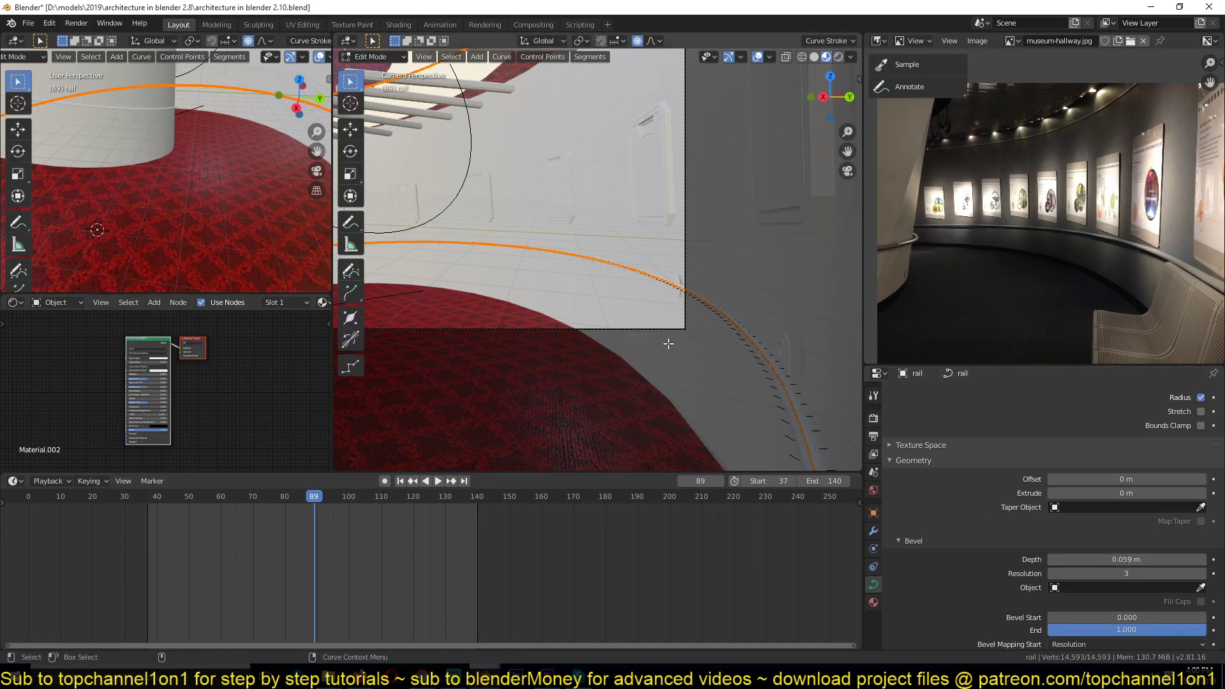
key("Tab")
Set the handrail material's Metallic value to 1 and save the file
scroll(160, 418, "up", 2)
scroll(150, 411, "up", 4)
middle_click_drag(150, 411, 254, 329)
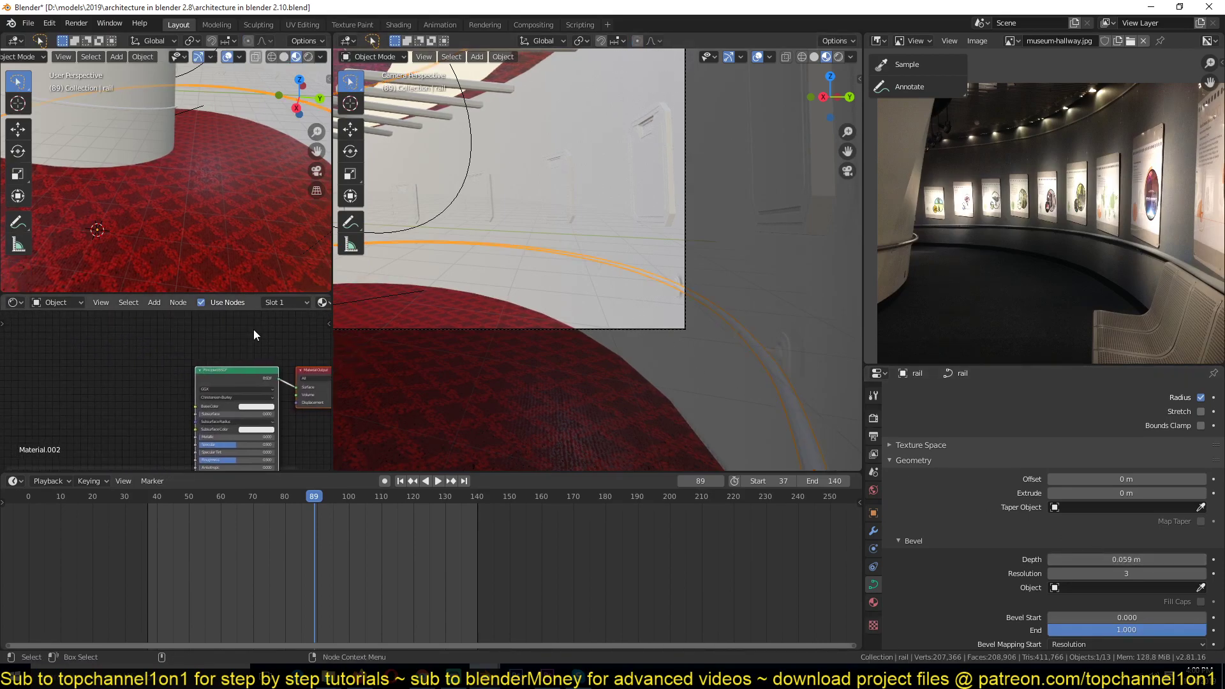
scroll(255, 397, "up", 3)
middle_click_drag(249, 396, 210, 318)
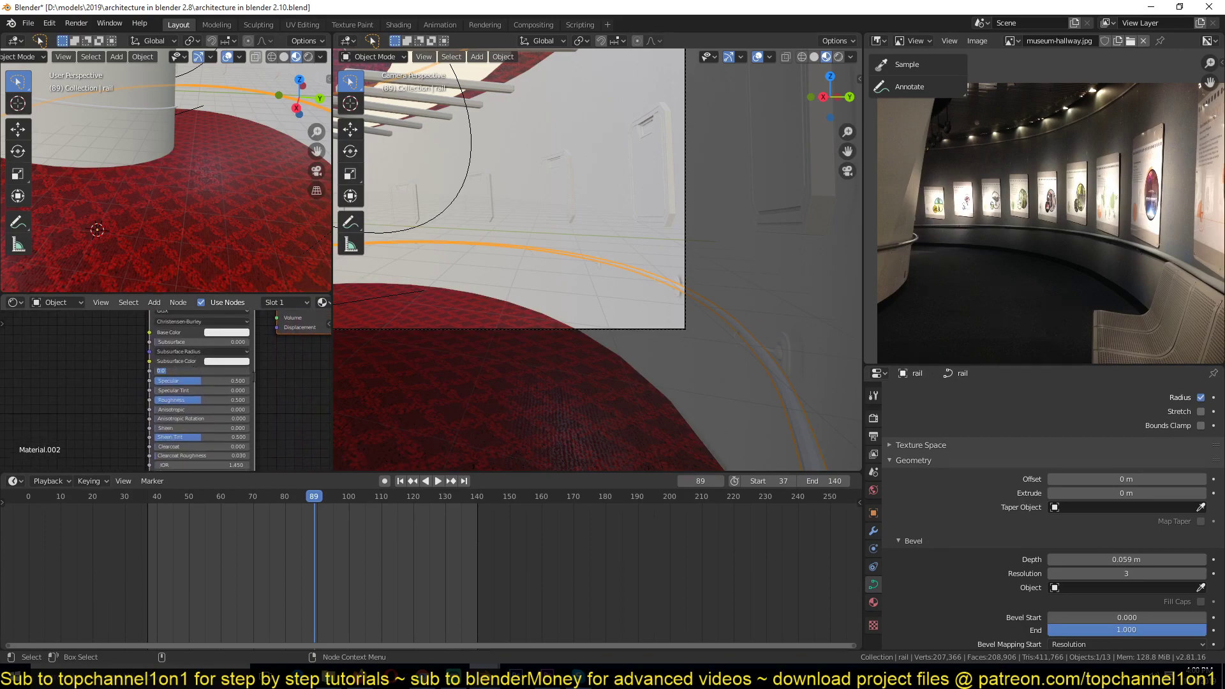
type("1")
key("Return")
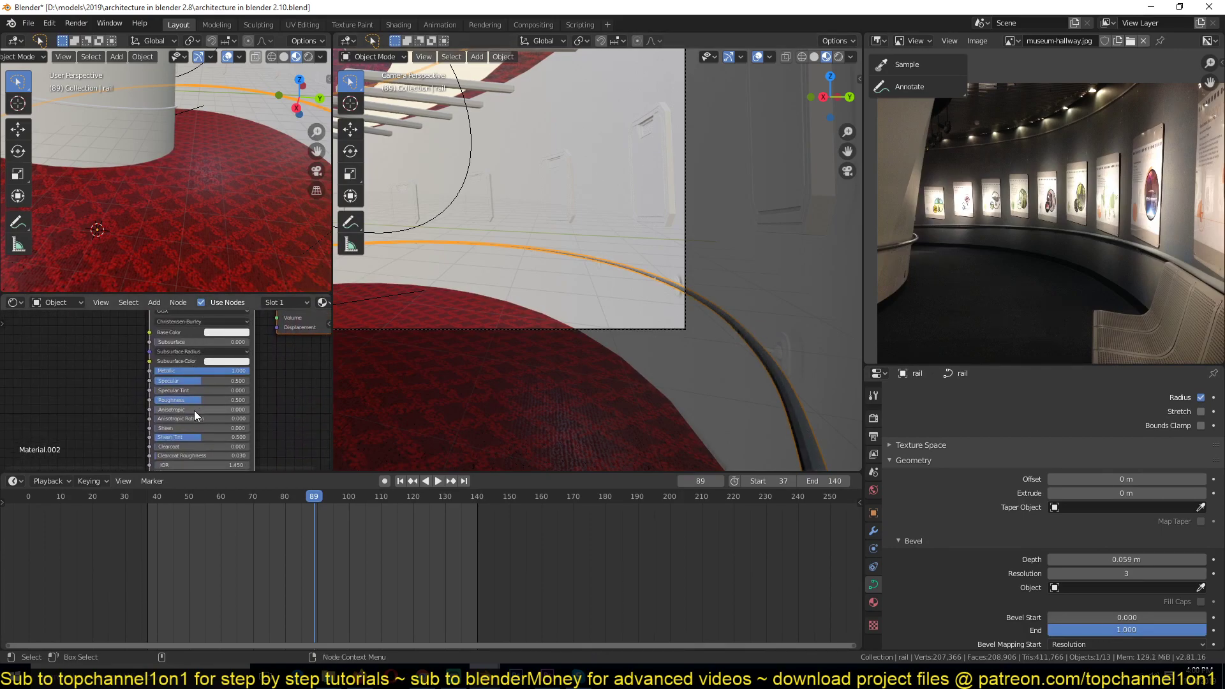
right_click(727, 339)
left_click(760, 338)
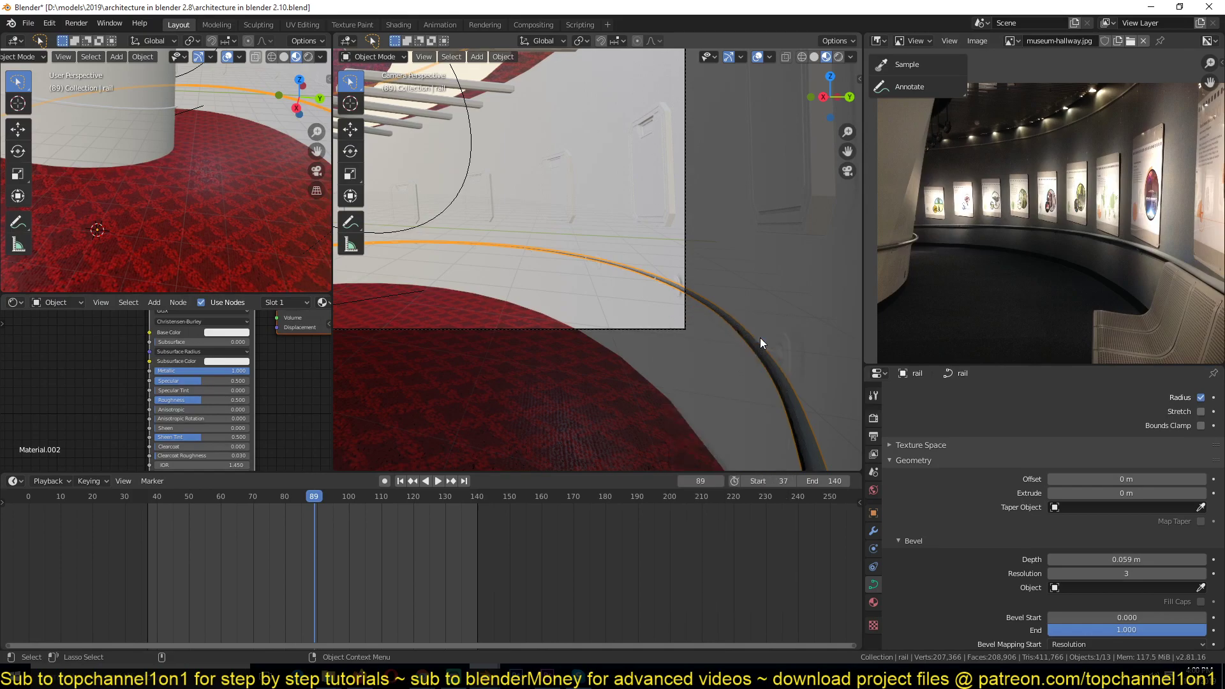
key("ctrl+s")
Lower the handrail material's roughness to 0.086, brighten its base color to white, and save the file
scroll(239, 401, "up", 2)
left_click_drag(216, 405, 173, 405)
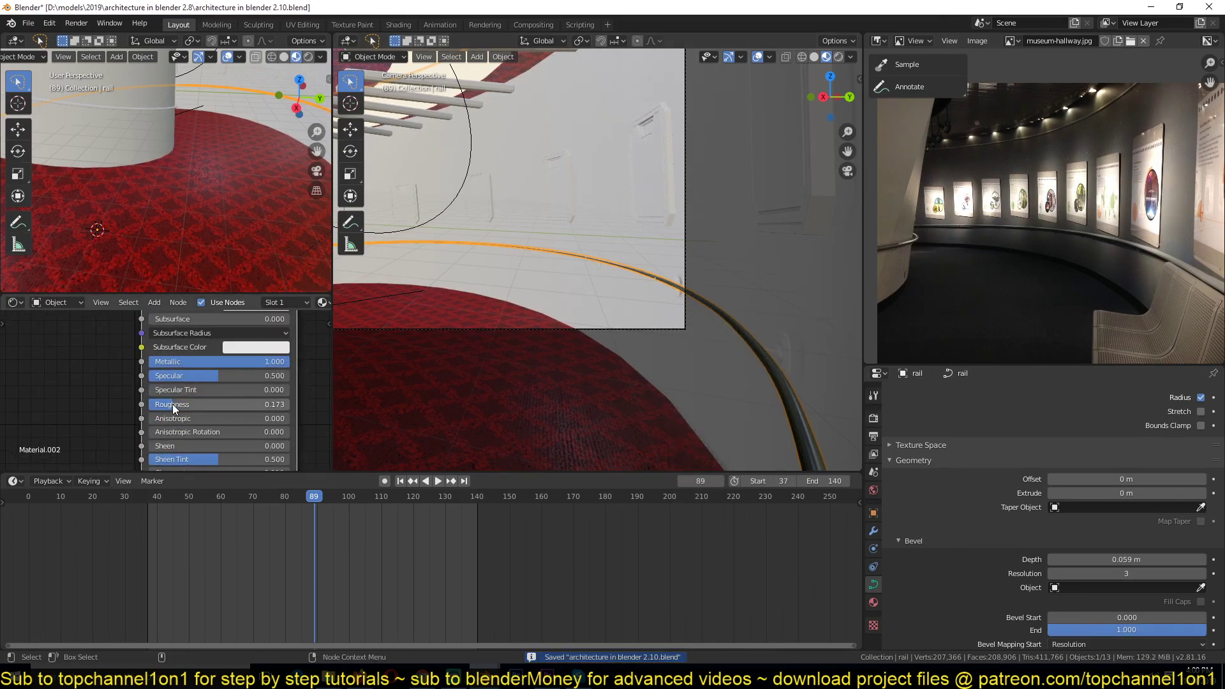
middle_click_drag(174, 406, 169, 429)
left_click_drag(170, 429, 163, 429)
left_click(268, 327)
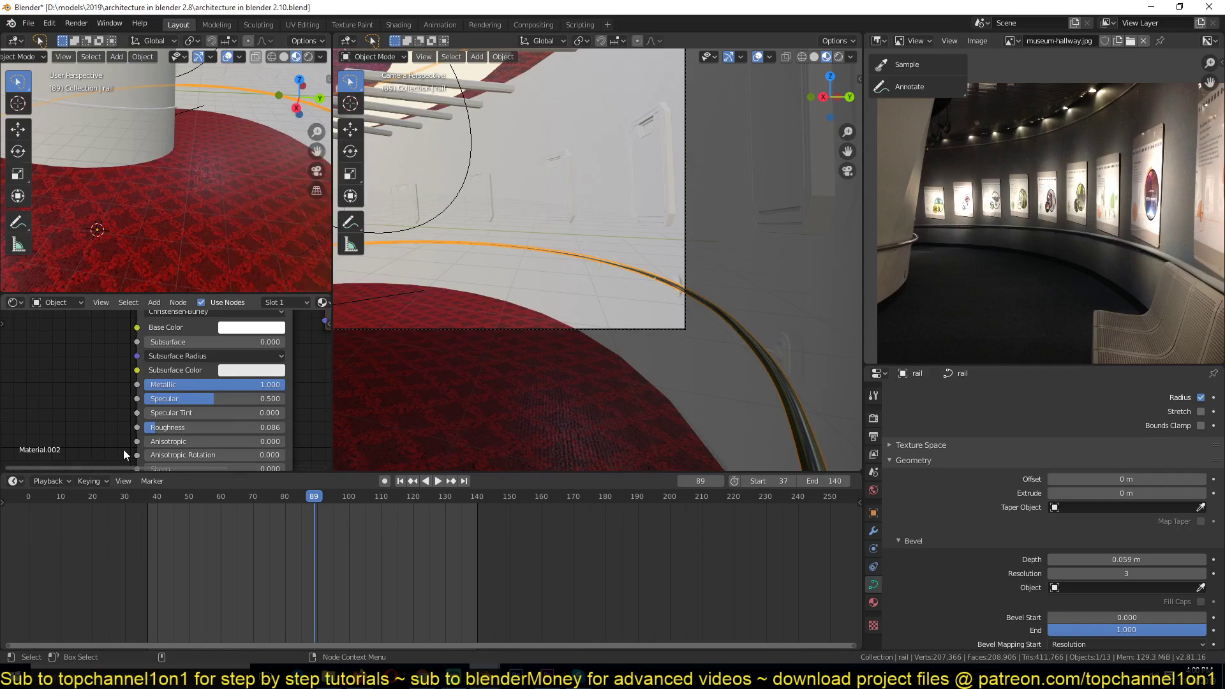
left_click(668, 277)
key("ctrl+s")
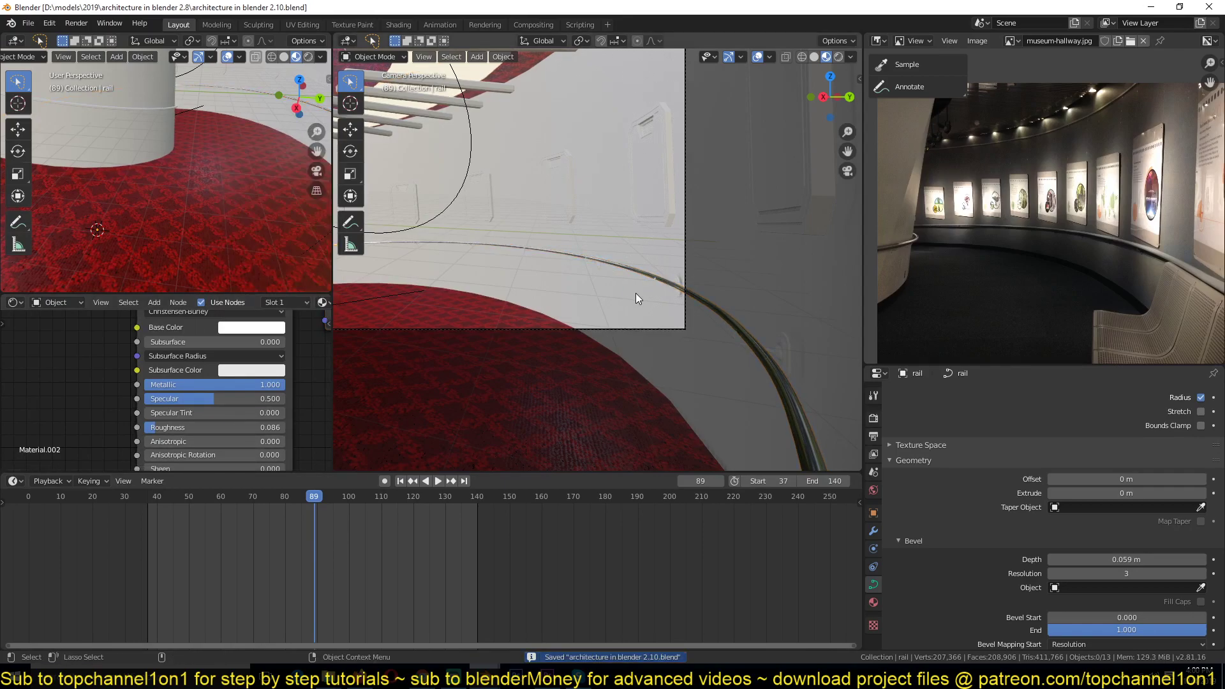
Tint the handrail material's base color a very pale pink and save the file
scroll(637, 294, "up", 1)
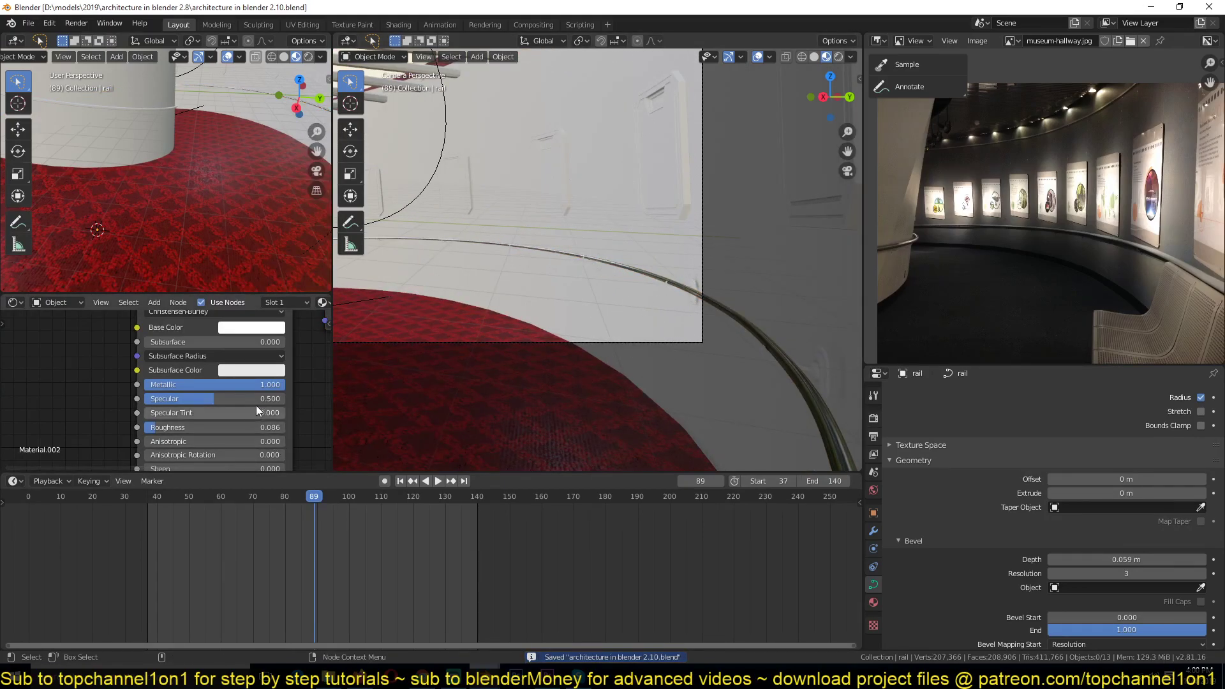
left_click(262, 328)
mouse_move(286, 174)
left_mouse_down()
mouse_move(273, 165)
mouse_move(282, 159)
mouse_move(275, 187)
left_mouse_up()
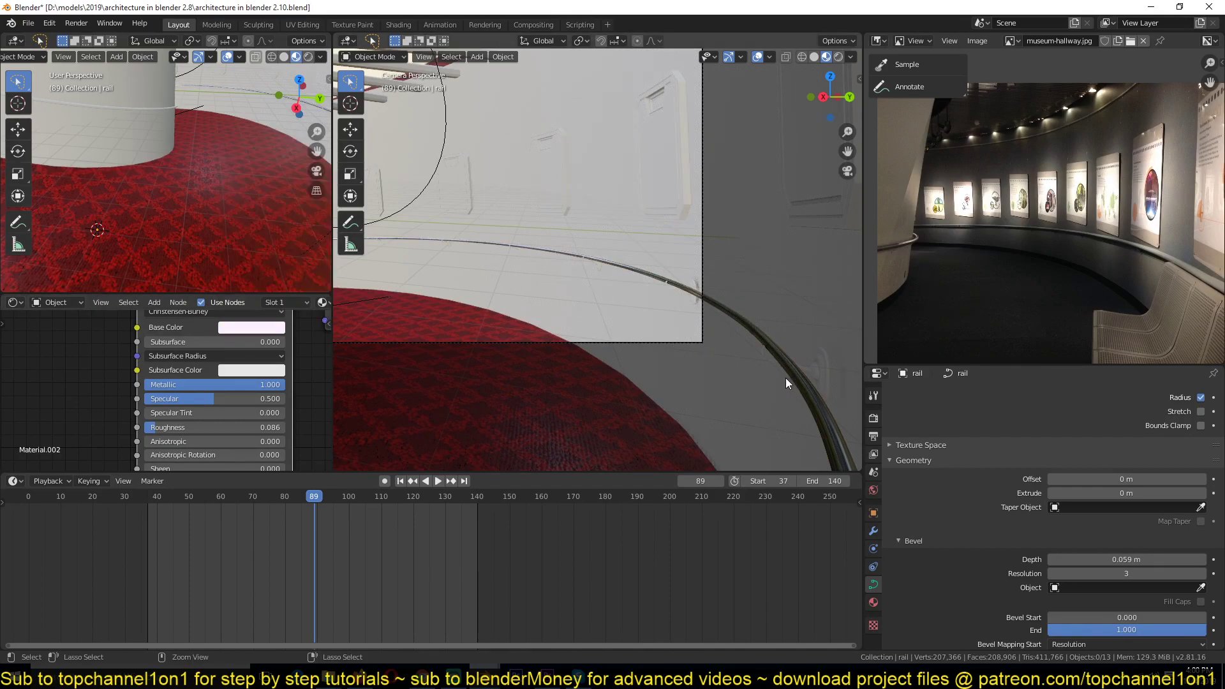
key("ctrl+s")
Assign the existing Material.002 to the handrail's wall brackets
left_click(815, 367)
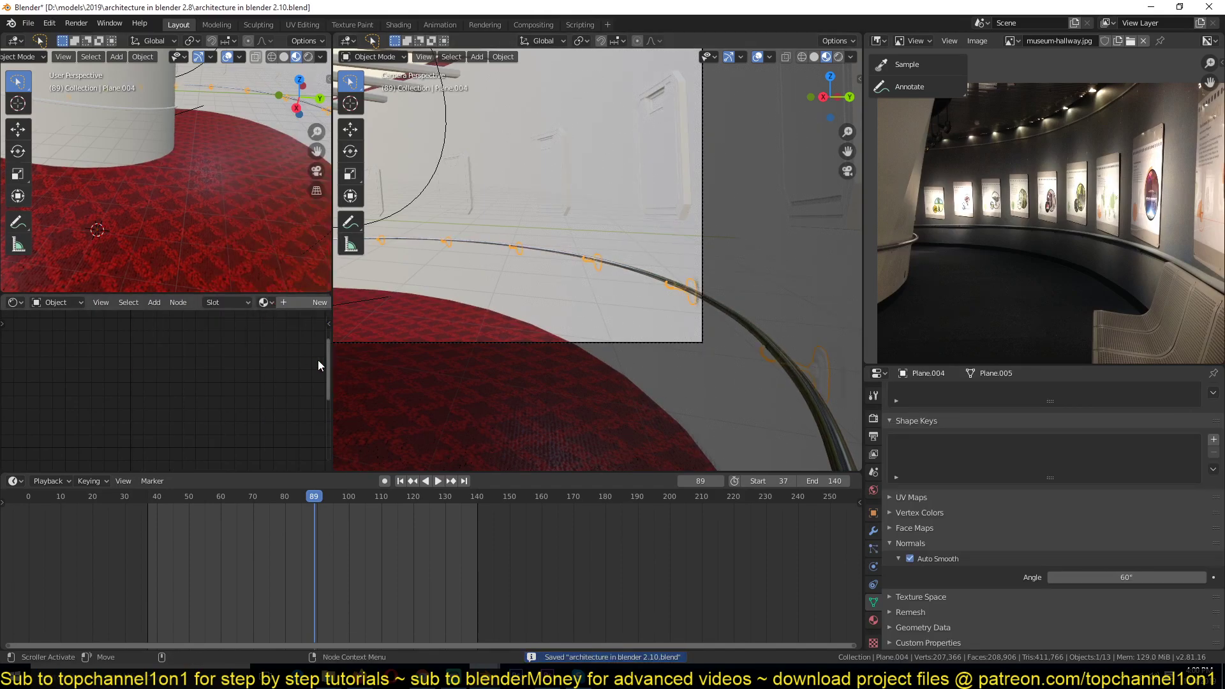
left_click(264, 303)
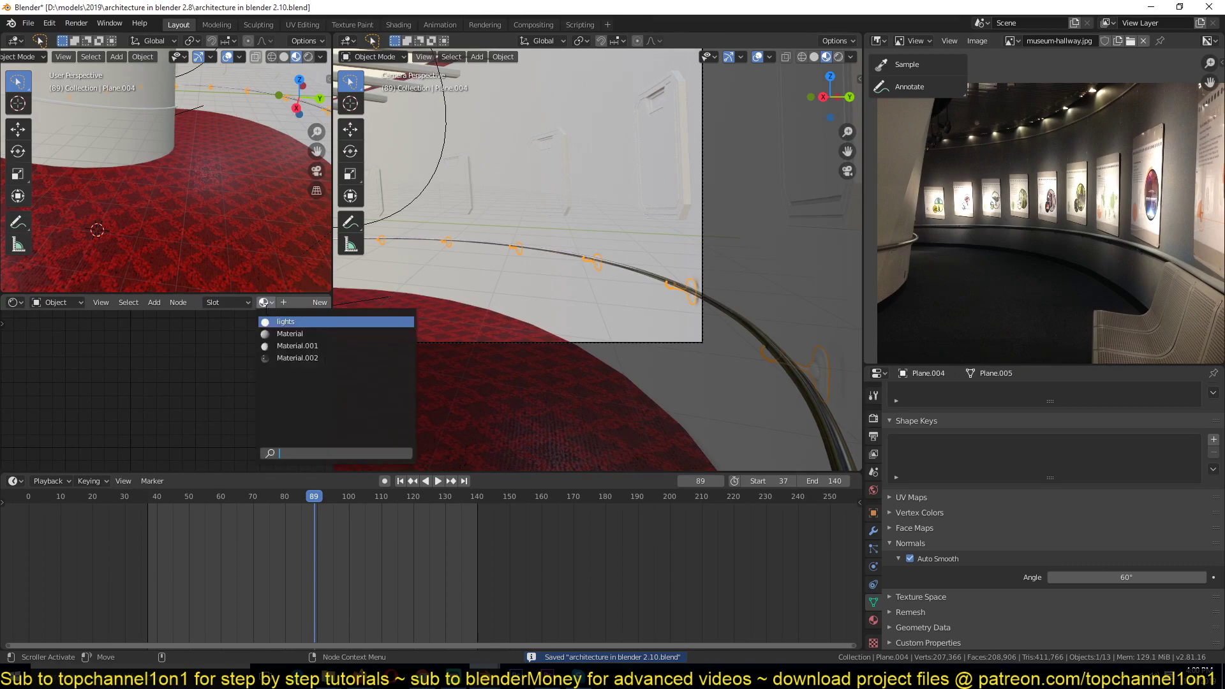
left_click(278, 357)
left_click(632, 254)
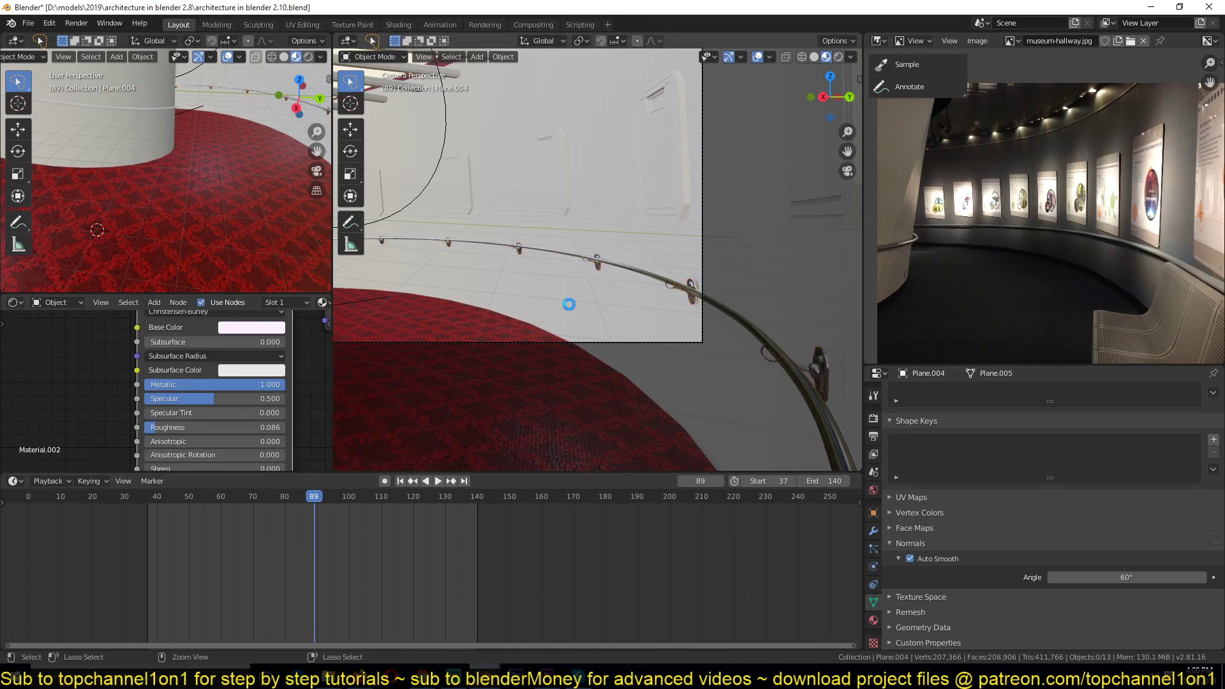
Assign Material.002 to the rail around the central column and save the file
middle_click_drag(545, 307, 699, 293)
left_click(426, 244)
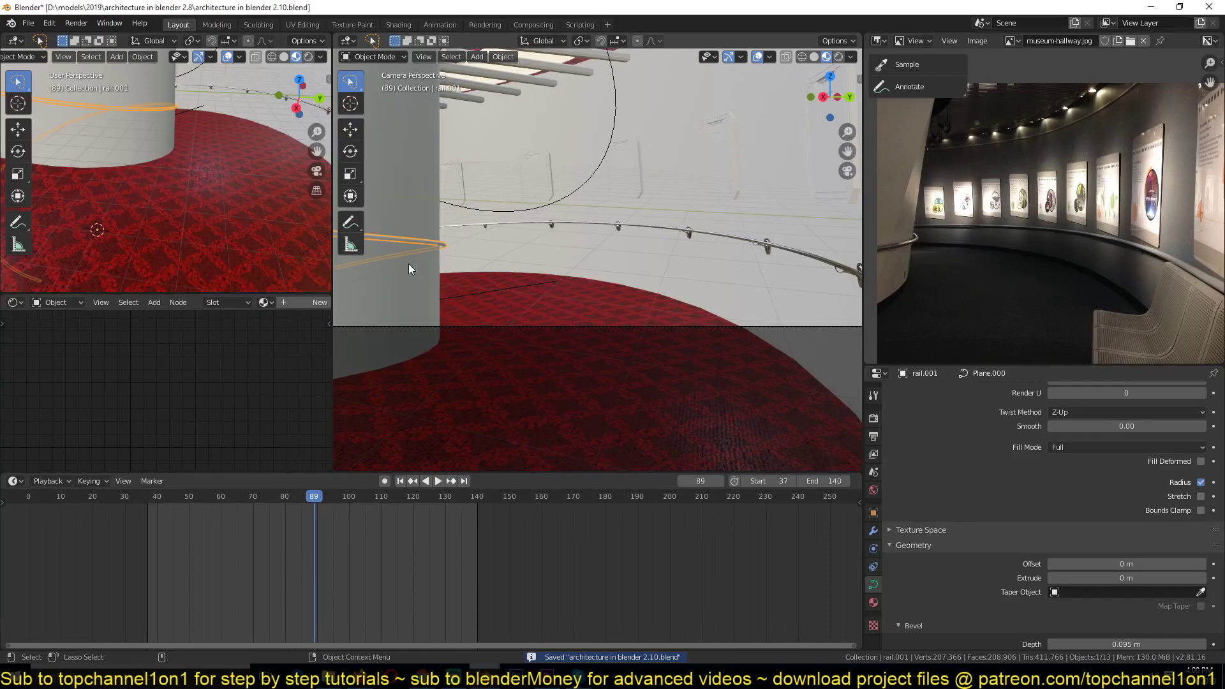
left_click(264, 303)
left_click(276, 358)
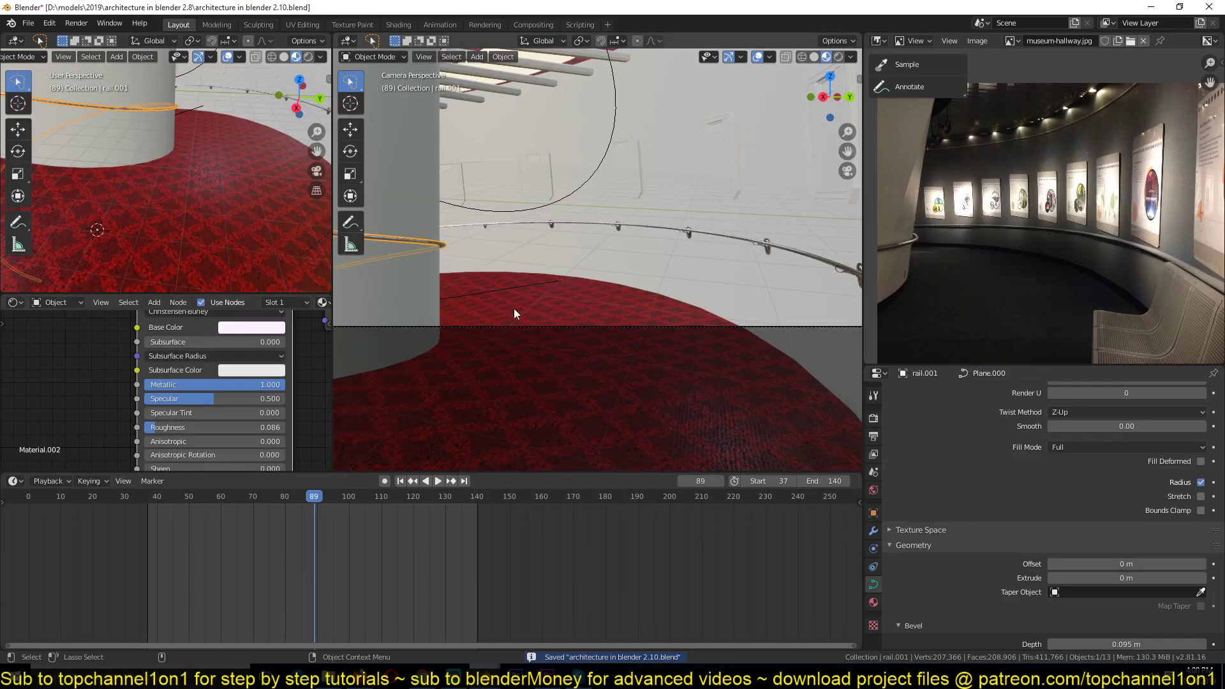
left_click(569, 271)
scroll(569, 270, "down", 2)
middle_click_drag(569, 271, 581, 346, "shift")
key("ctrl+s")
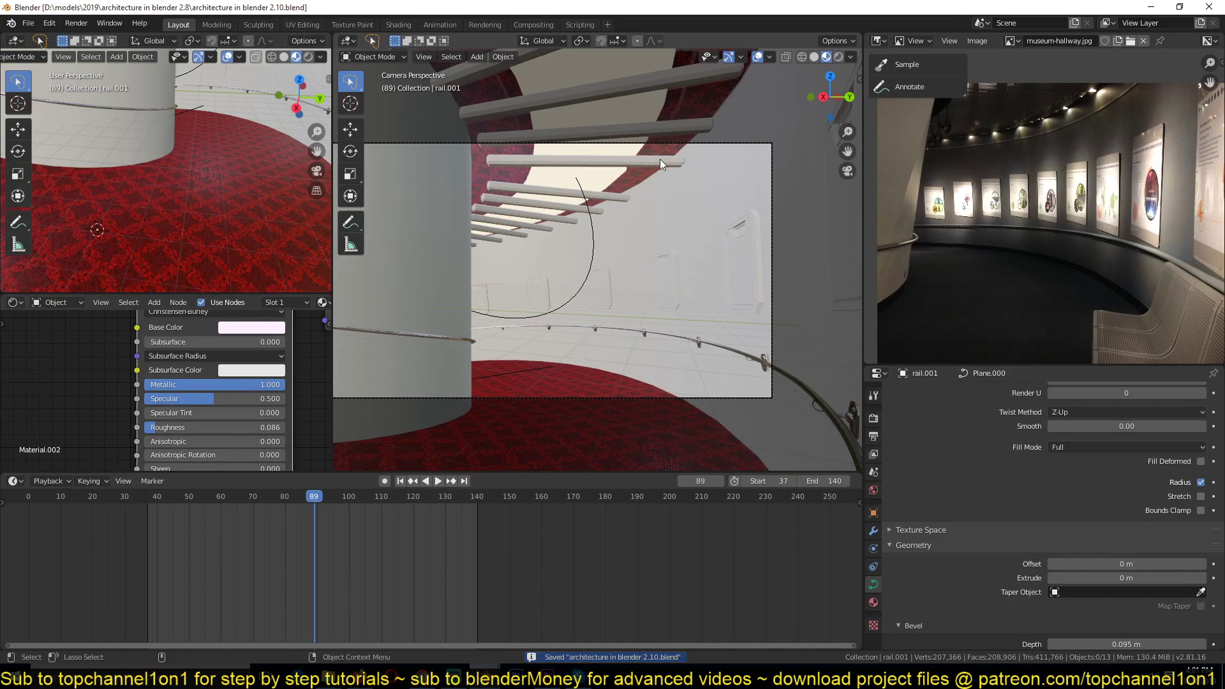
Assign Material.002 to the array of ceiling slats
left_click(644, 162)
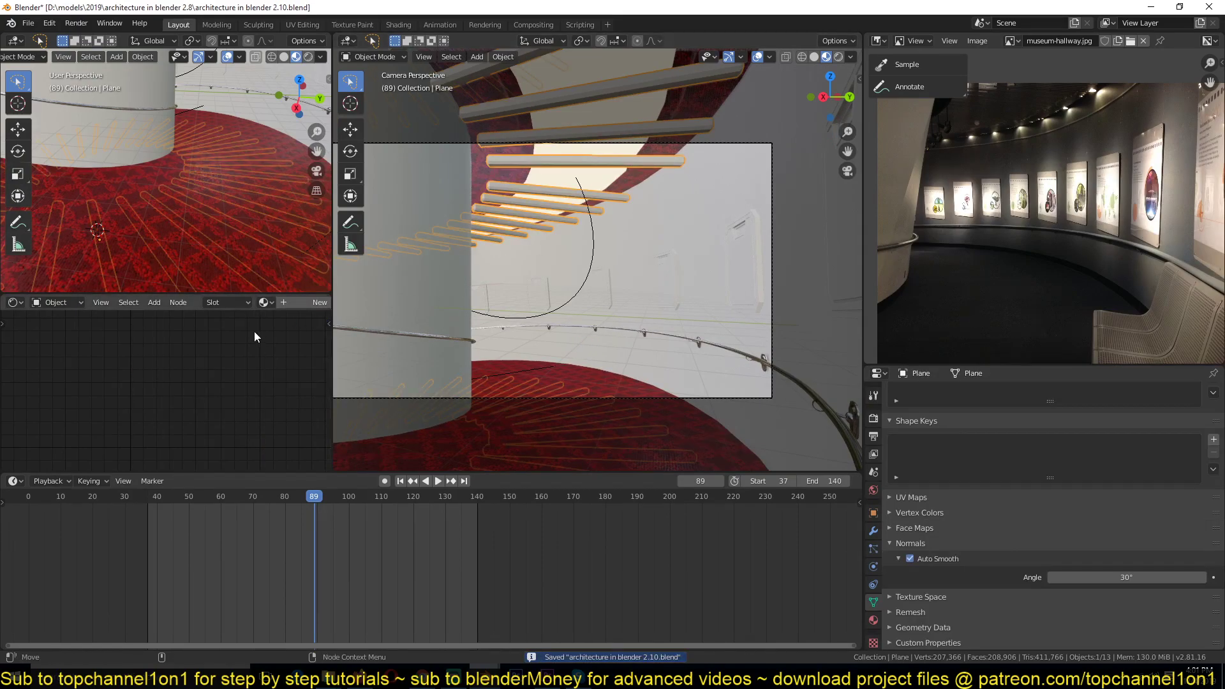
left_click(264, 303)
left_click(297, 358)
left_click(618, 225)
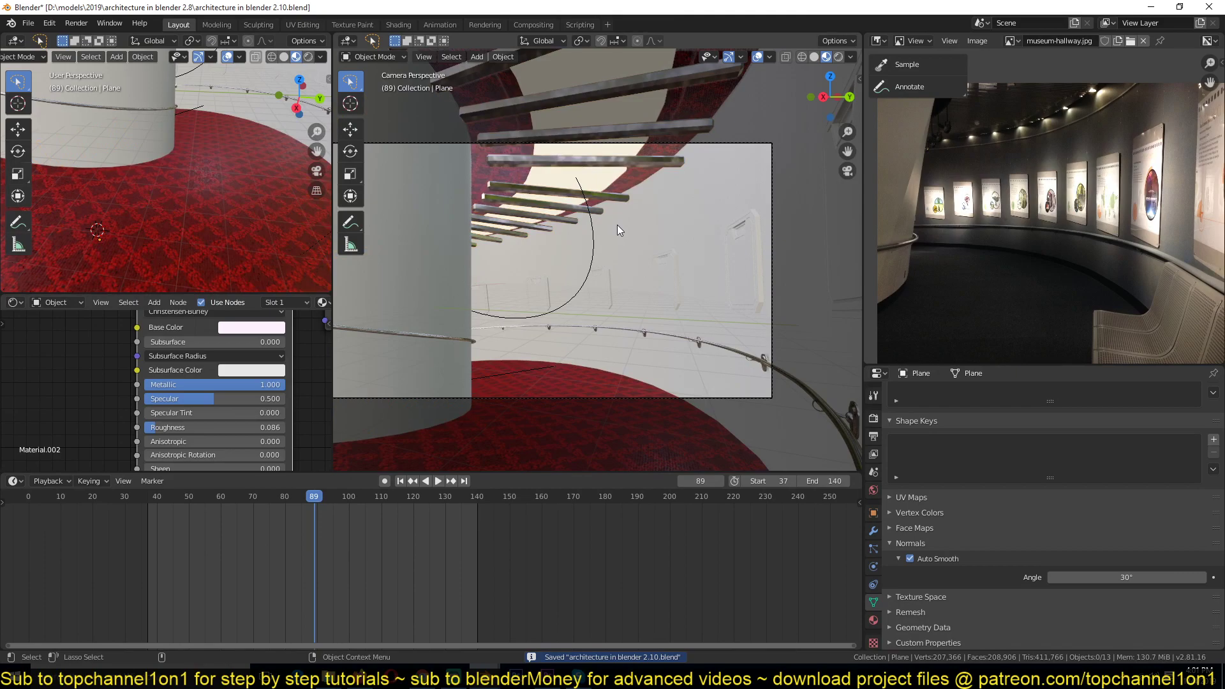
Examine the ceiling slats' Bevel modifier and their Auto Smooth normals settings
left_click(630, 163)
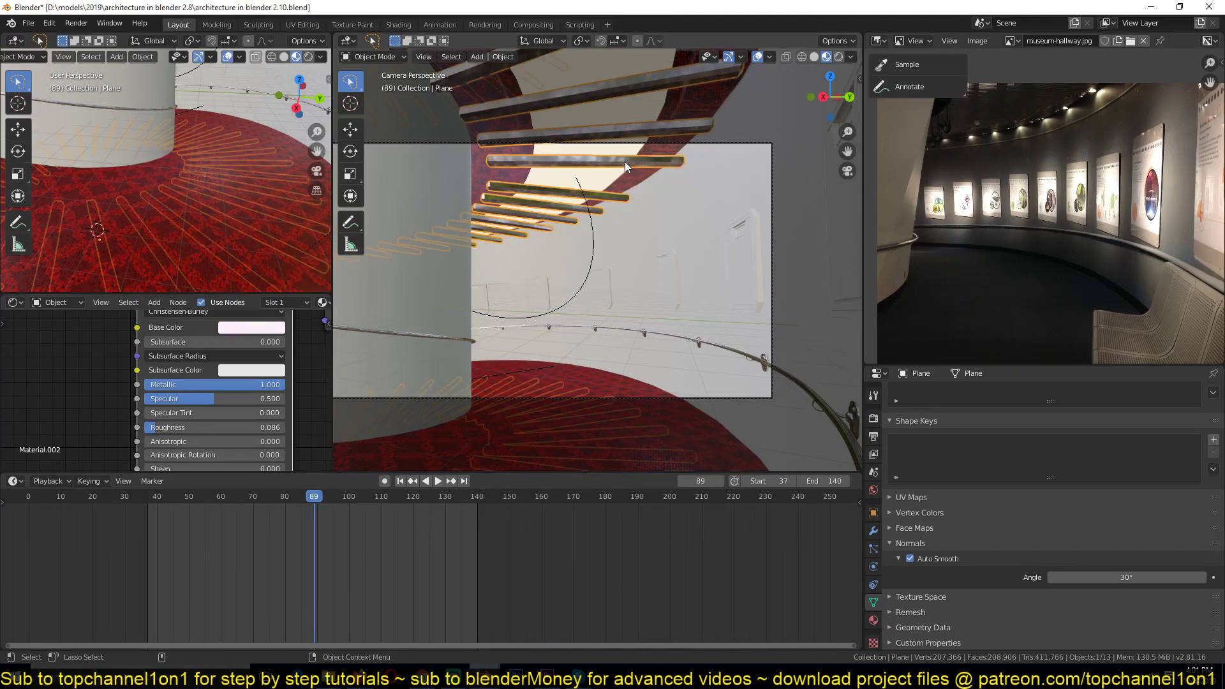
right_click(625, 162)
left_click(874, 531)
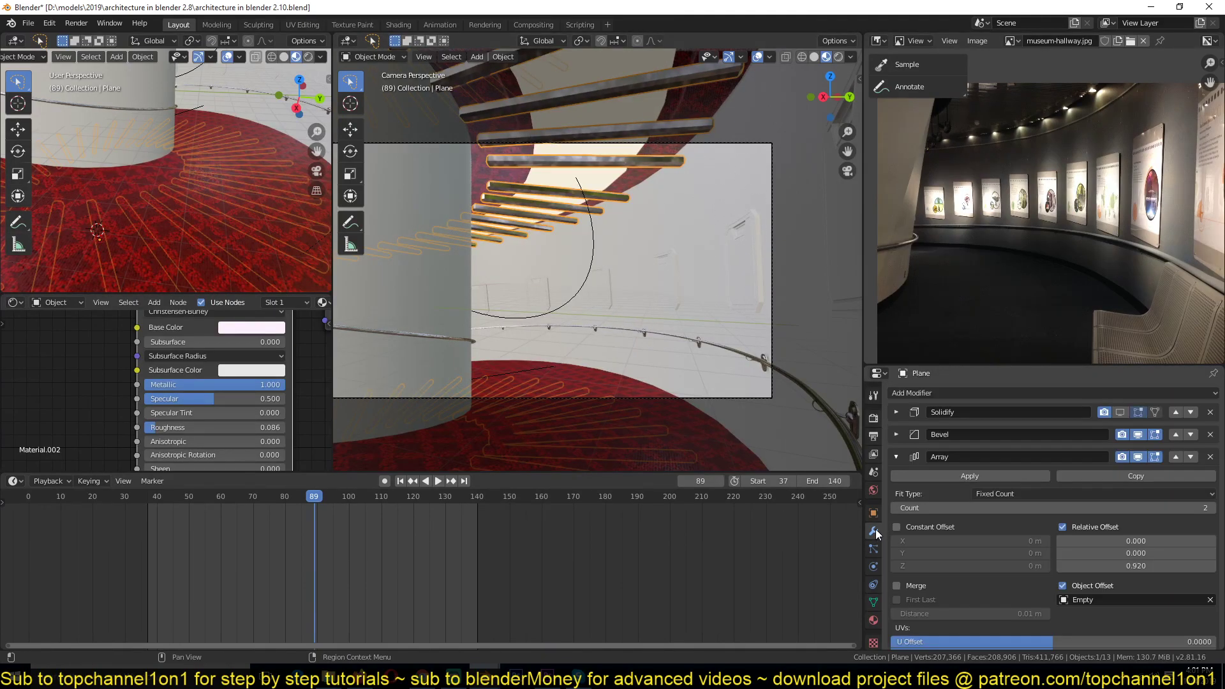
left_click(896, 435)
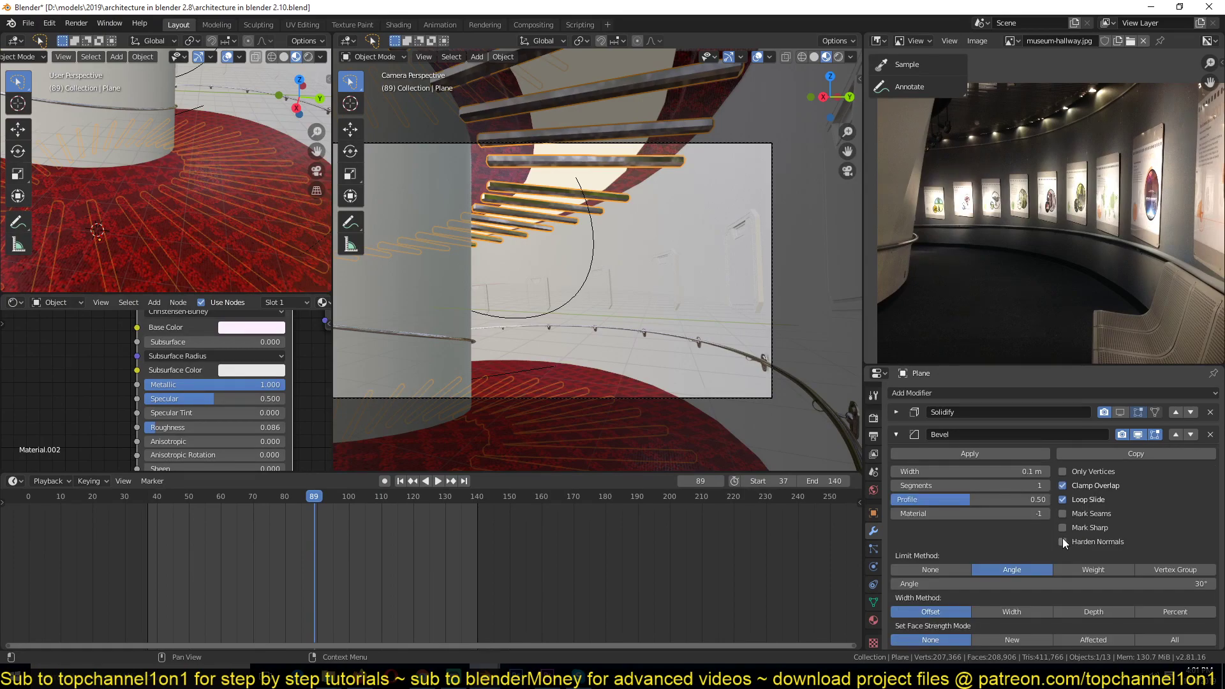
left_click(875, 603)
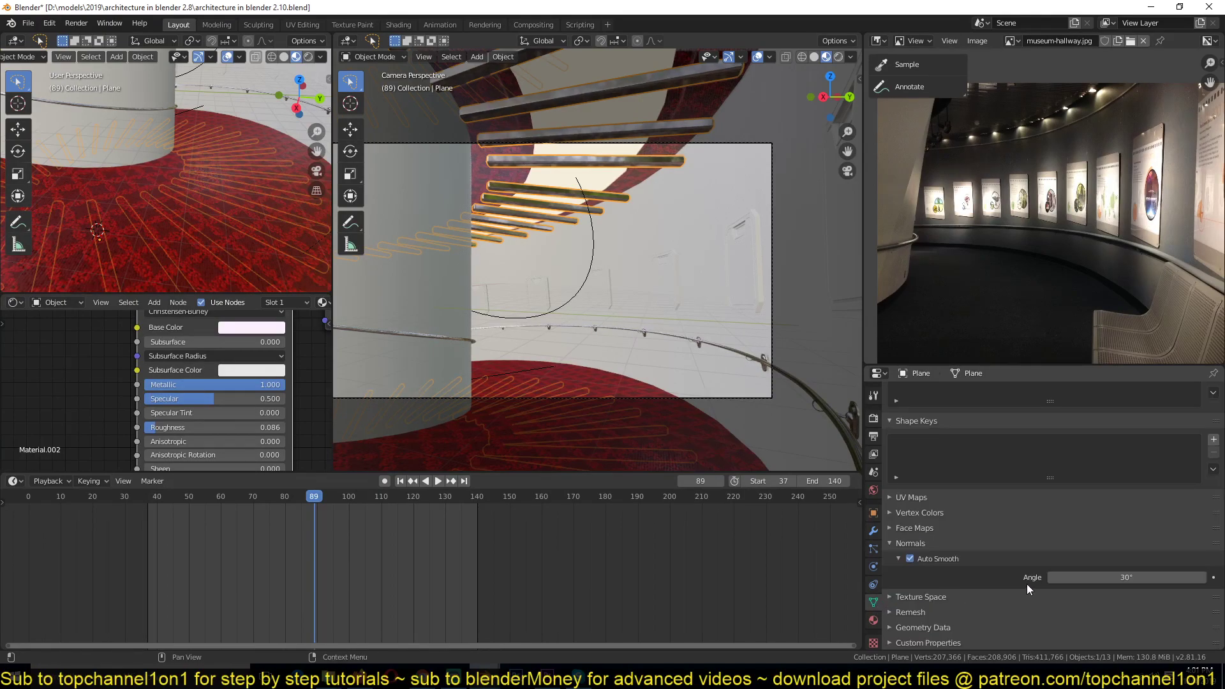
left_click(656, 185)
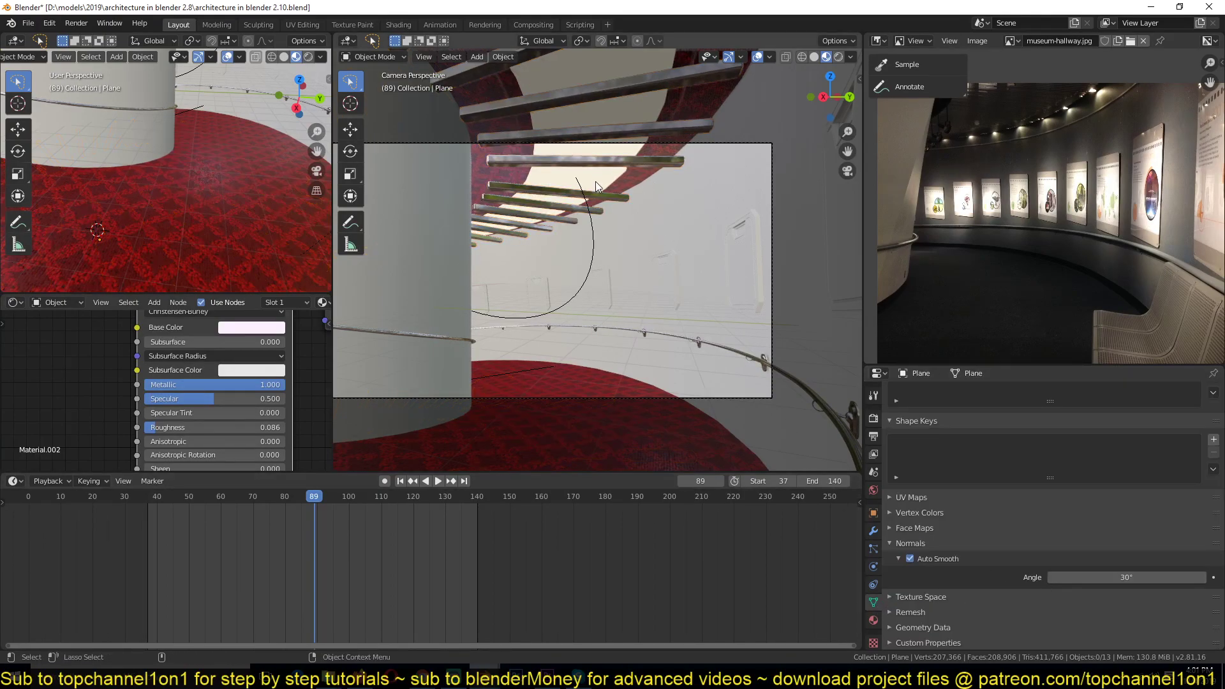
Save the file and play the animation through the camera to check the metal materials
key("ctrl+s")
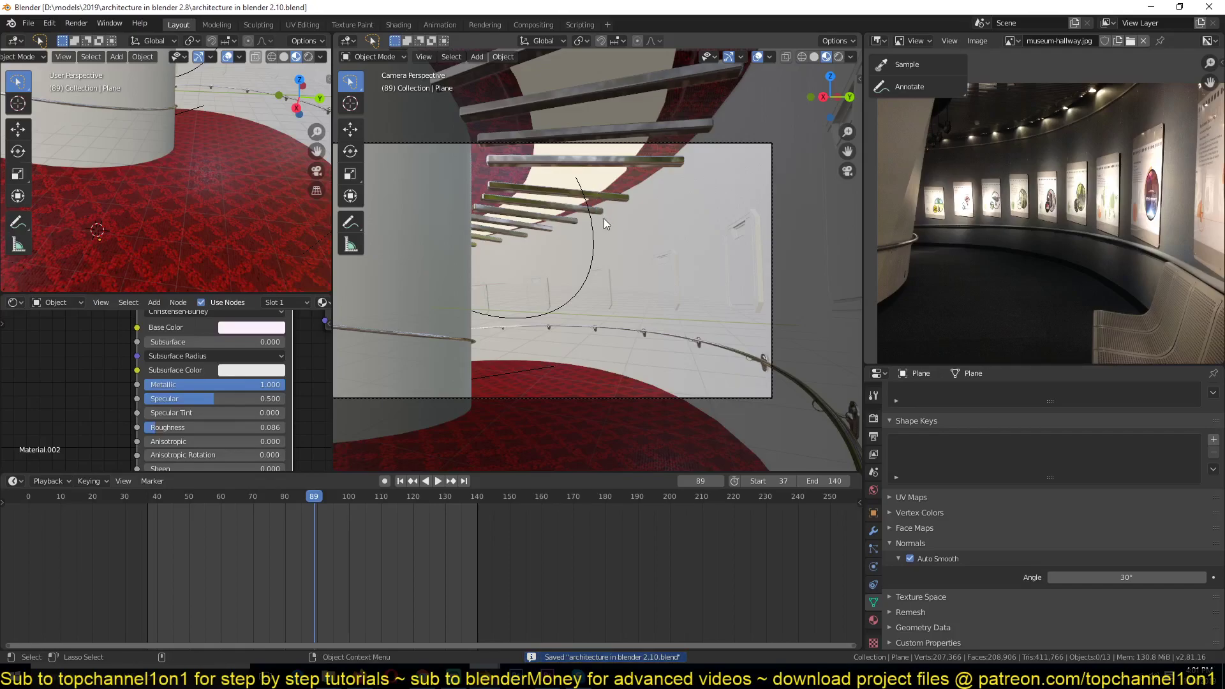
key("space")
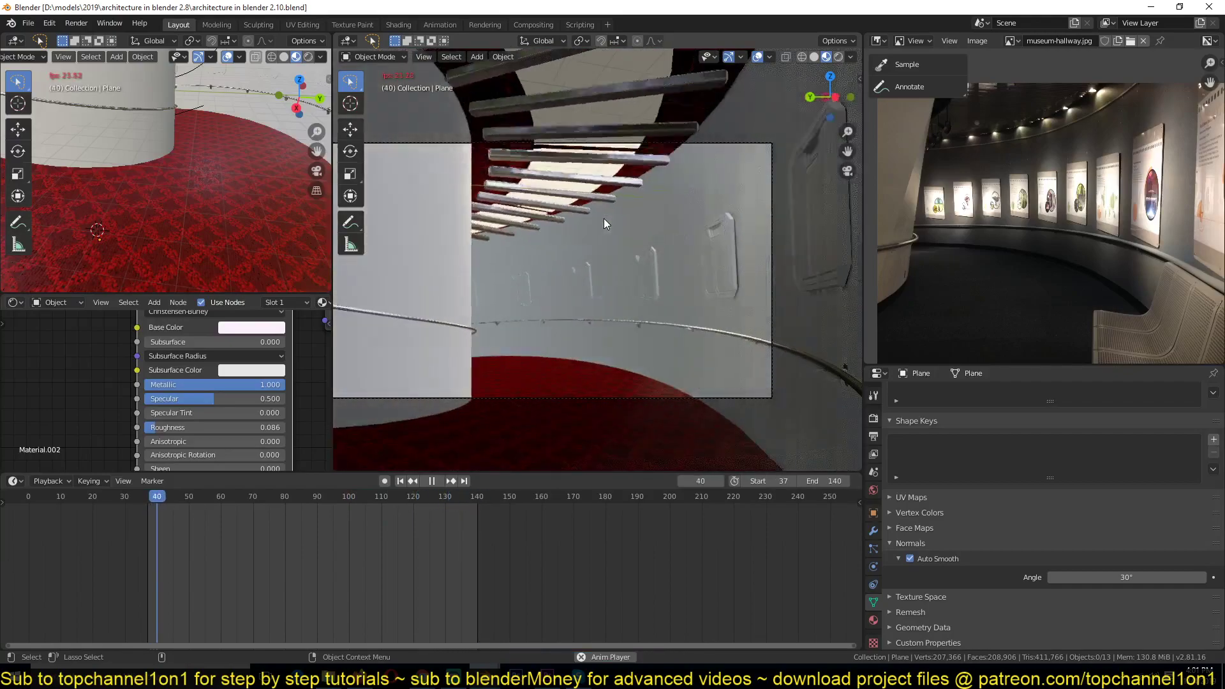
key("Escape")
key("ctrl+s")
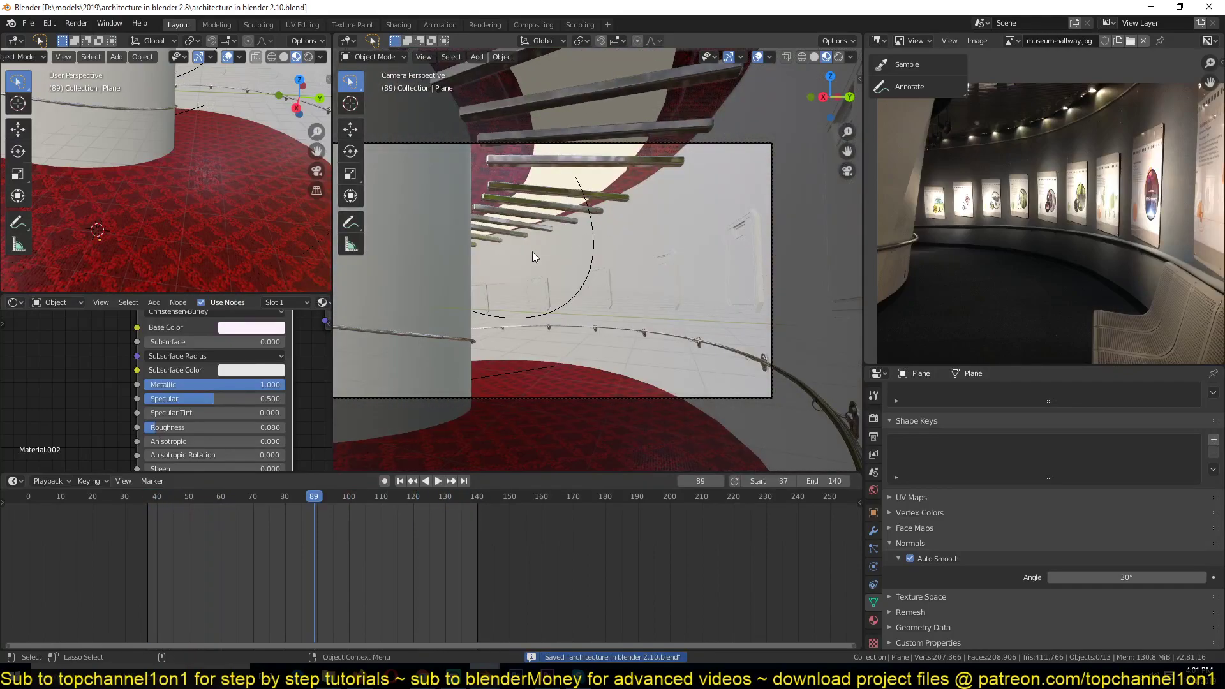
Switch to Firefox and look through the open image results for a suitable concrete texture
left_click(358, 684)
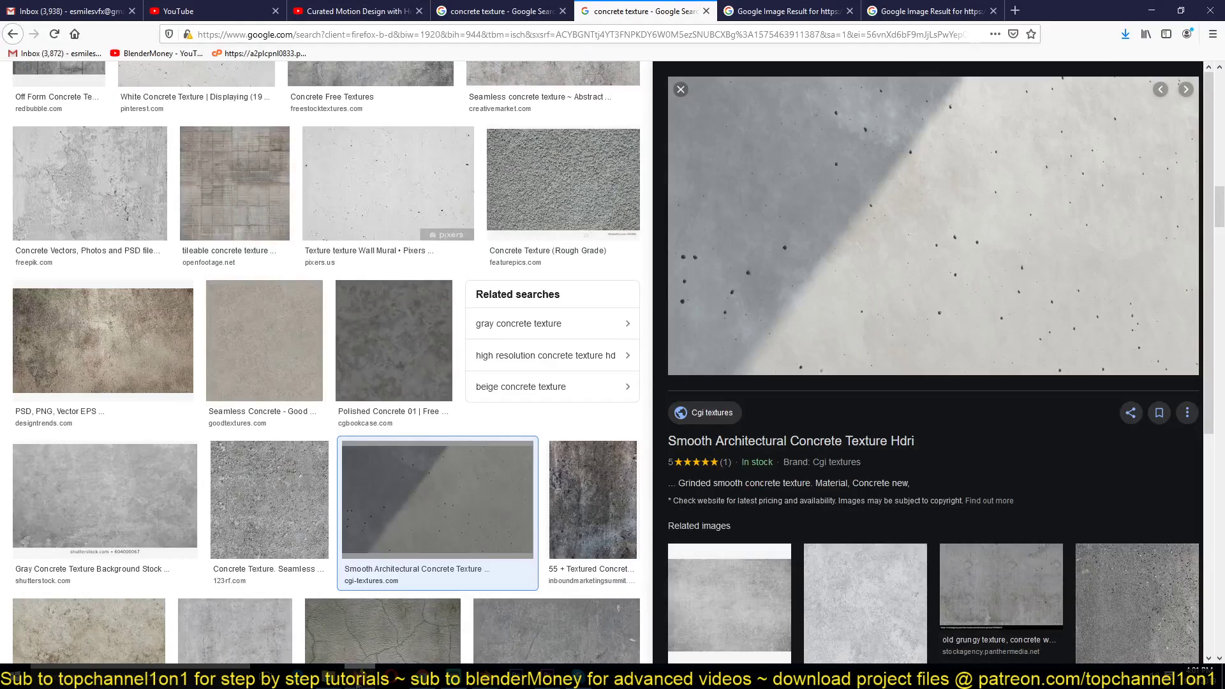
right_click(929, 156)
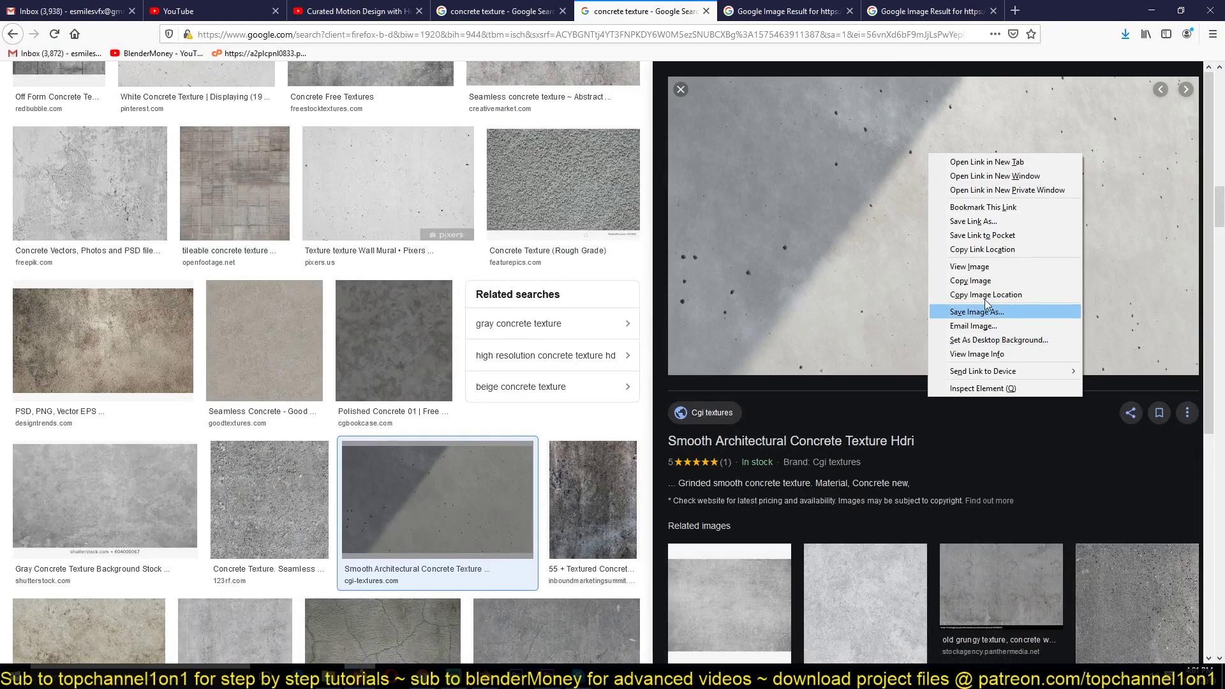
key("Escape")
scroll(830, 255, "down", 2)
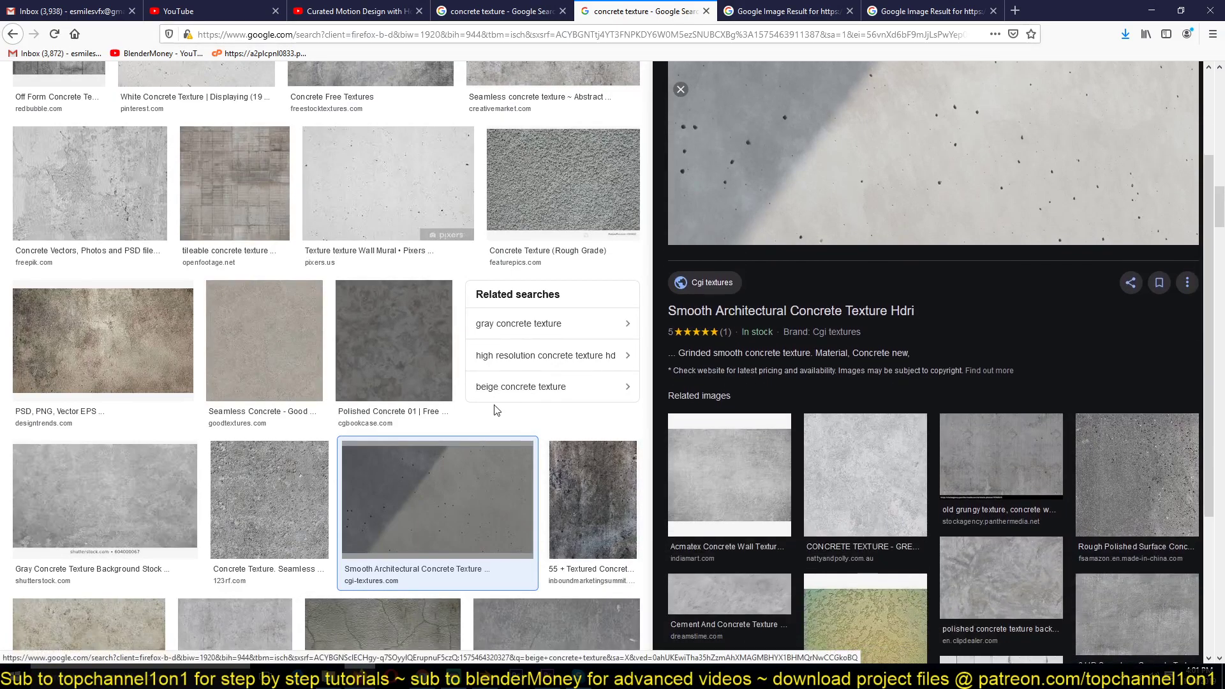
scroll(496, 411, "down", 3)
scroll(496, 410, "down", 2)
left_click(785, 11)
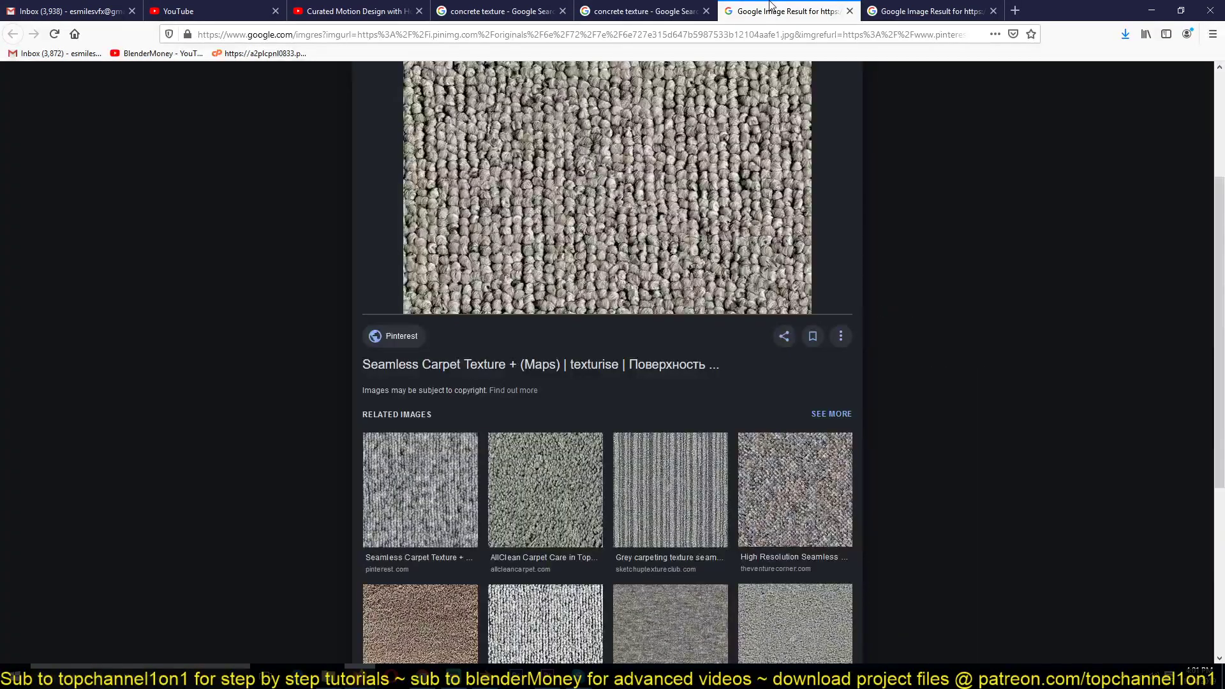
left_click(689, 7)
Save the Openfootage tileable concrete image as concrete_001-Panorama_Preview in the textures folder
left_click(501, 11)
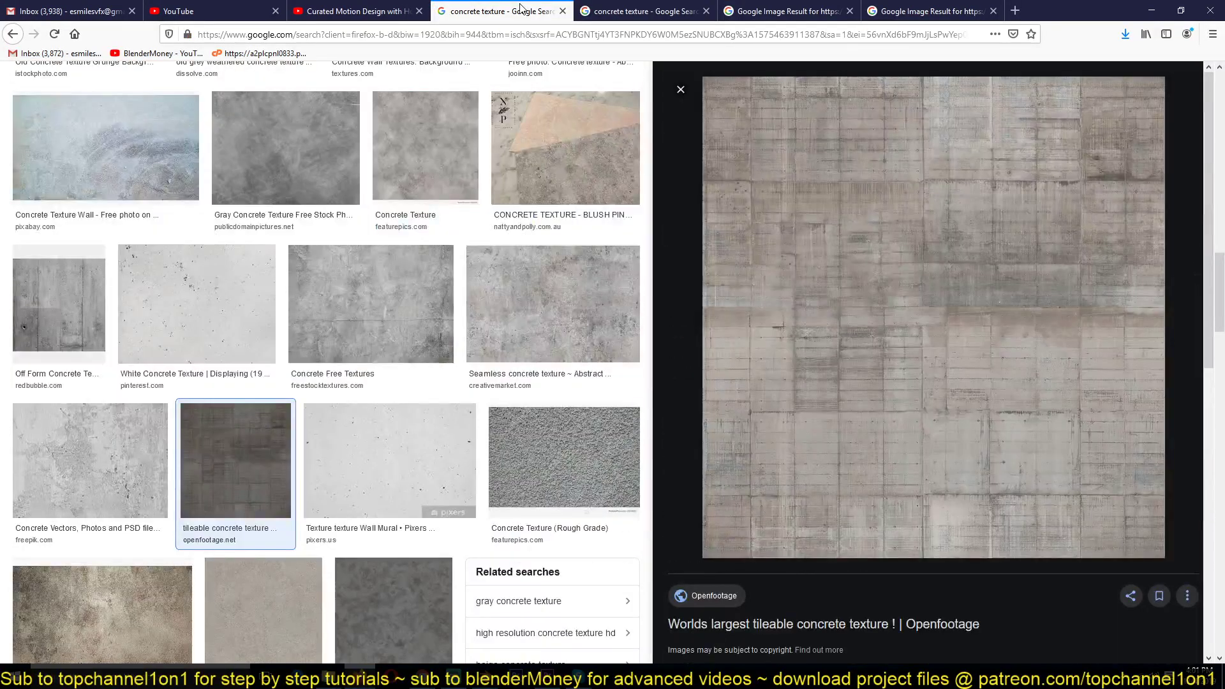
right_click(1017, 287)
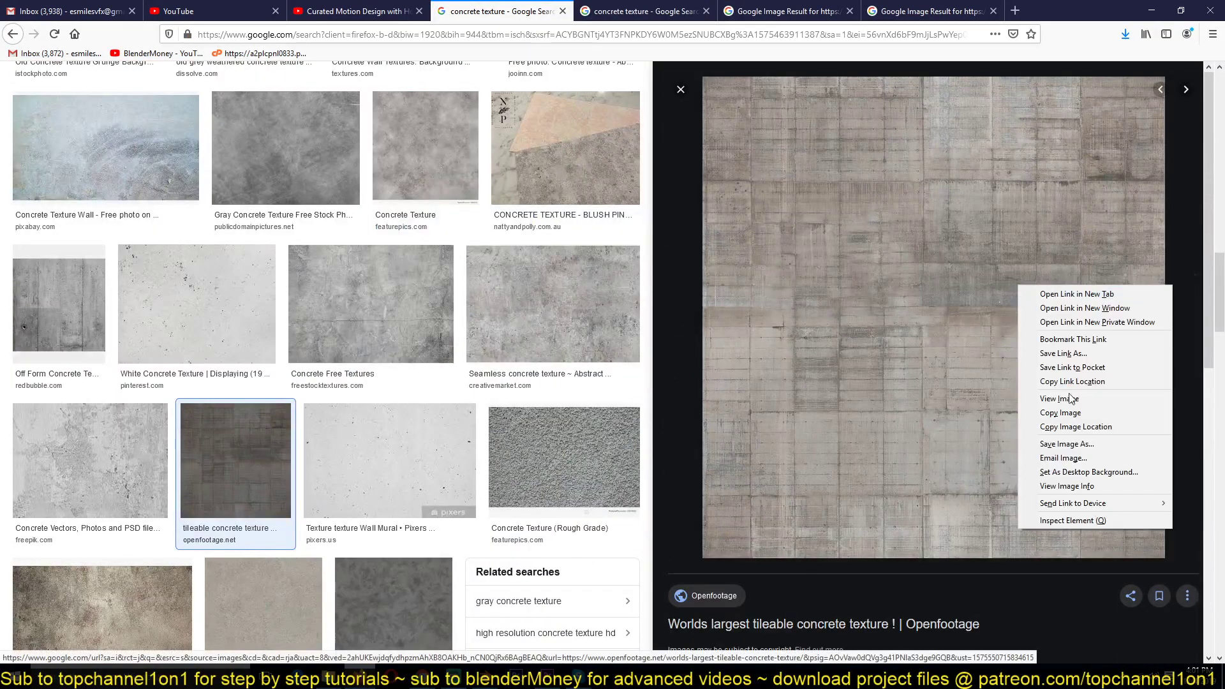
left_click(1085, 443)
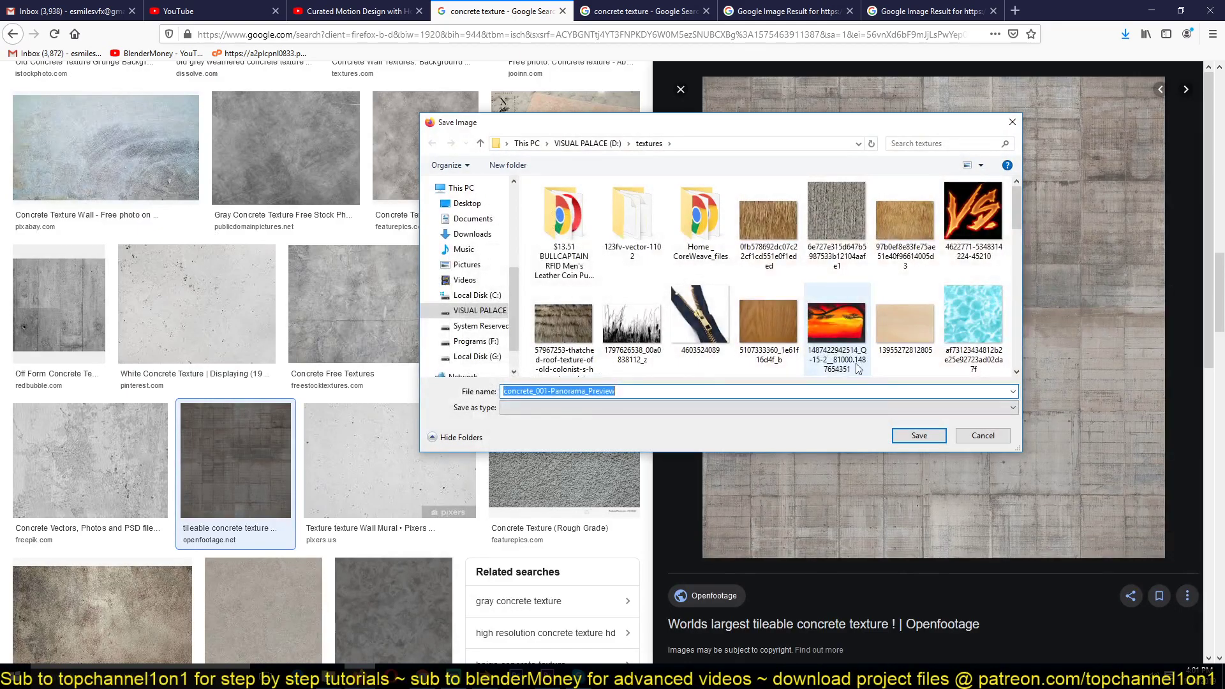
left_click(918, 436)
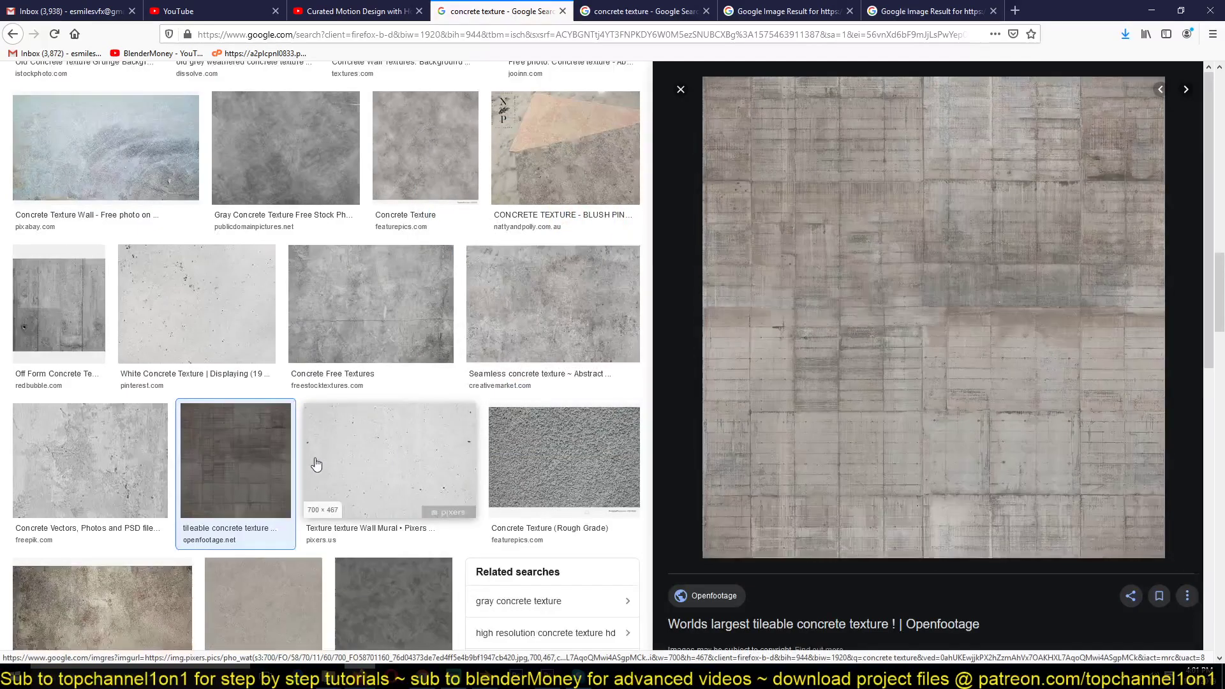
Save Freepik's cracked white concrete image as blank-concrete-white-wall-texture-background_1017-15560 in the textures folder and preview a related Pinterest concrete texture
scroll(74, 344, "down", 2)
left_click(74, 342)
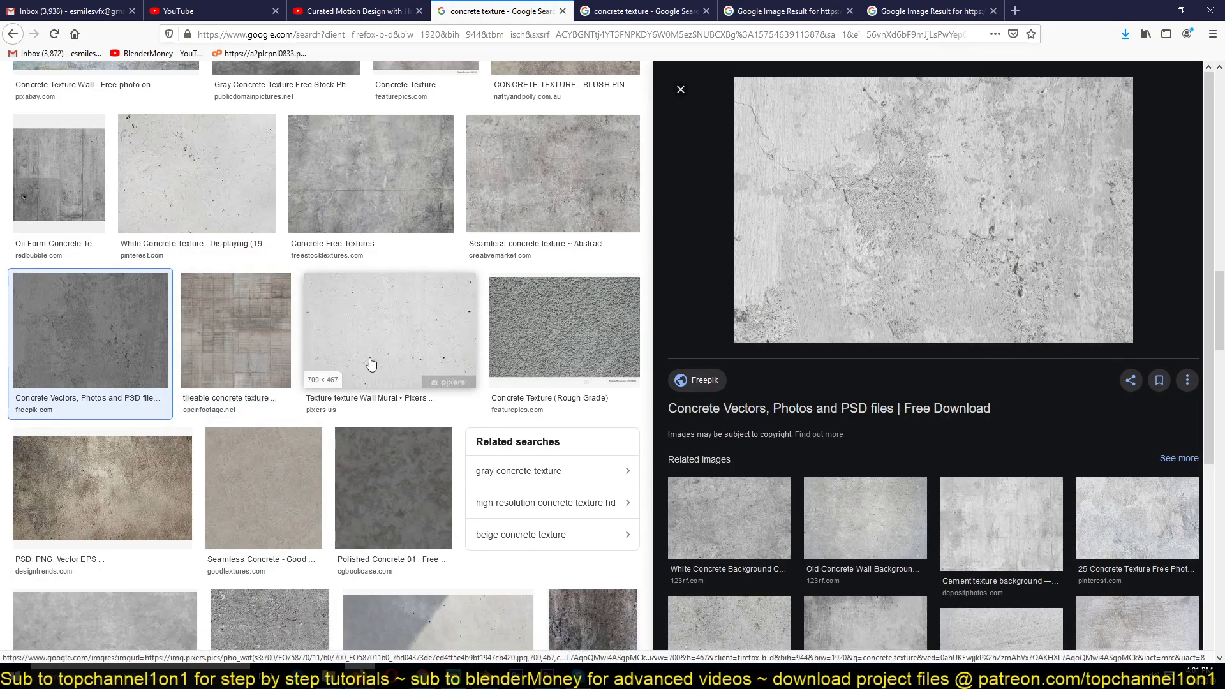
scroll(371, 364, "down", 2)
right_click(944, 190)
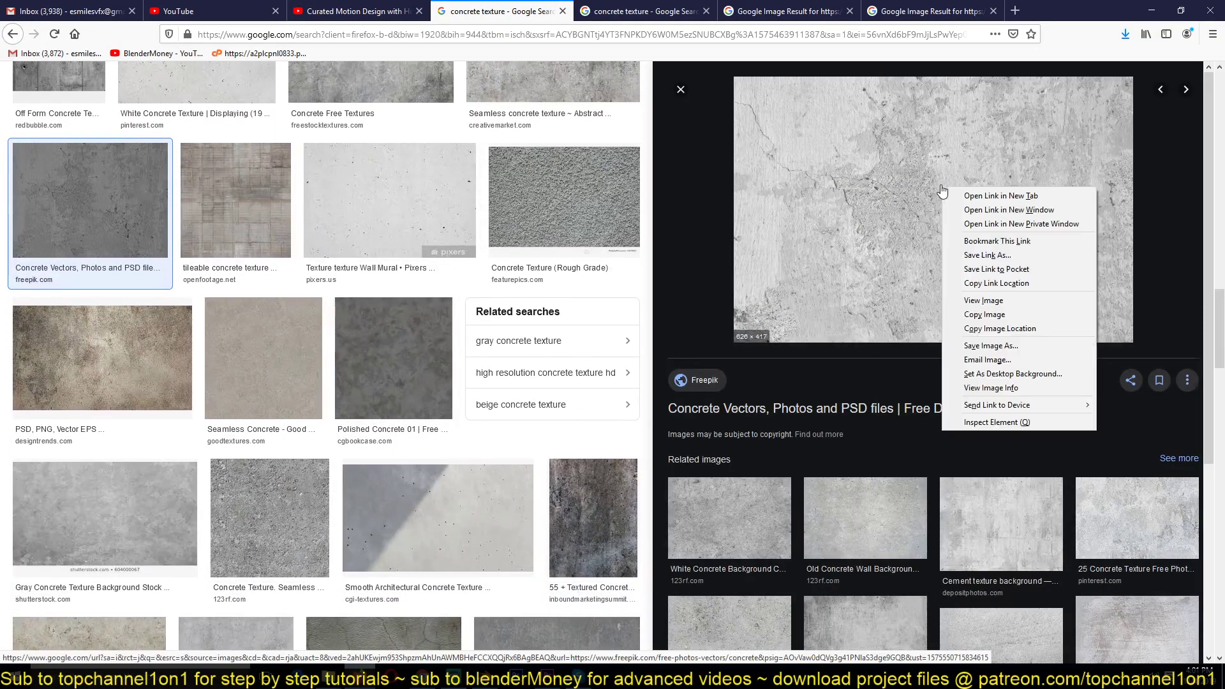
left_click(1002, 345)
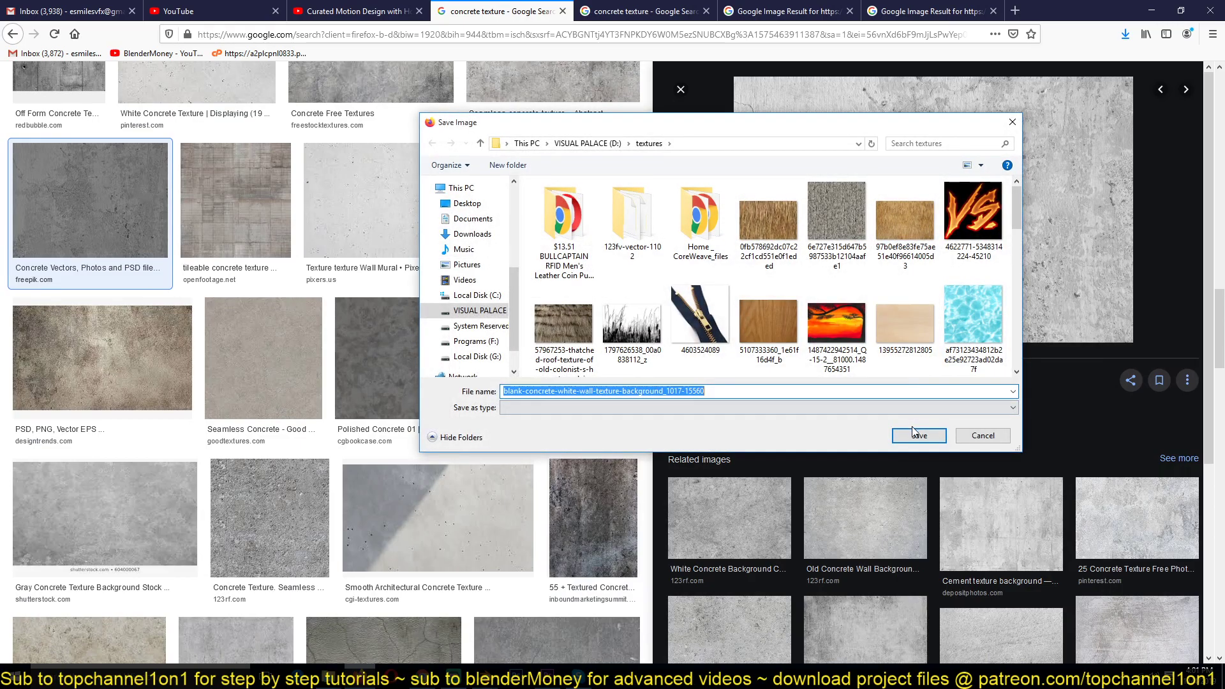
left_click(917, 435)
left_click(1099, 513)
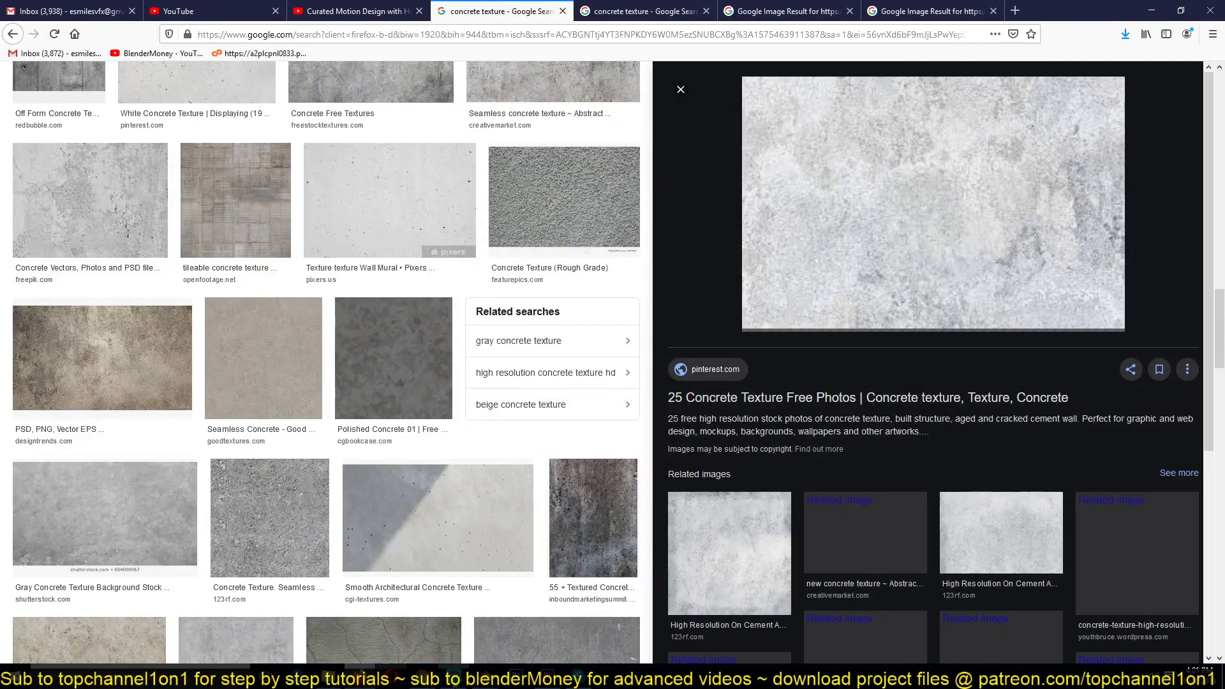
Switch back to Blender, select the curved outer wall behind the rail, and save the file
mouse_move(478, 682)
left_click(495, 631)
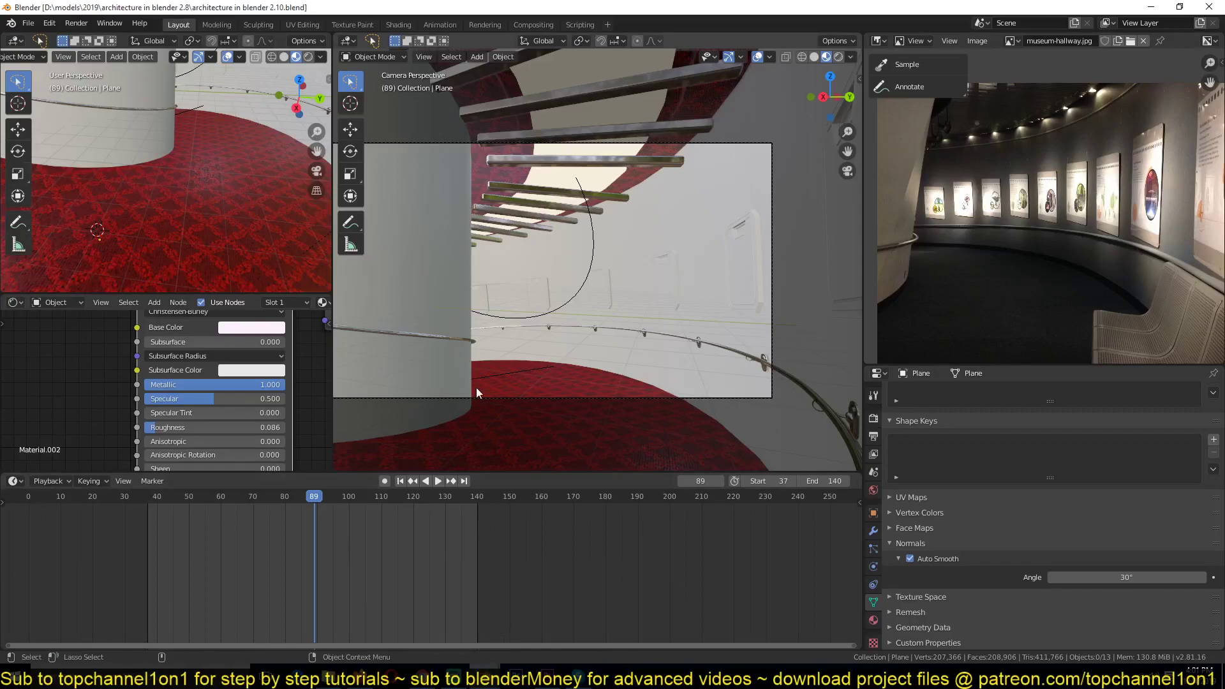
key("ctrl+s")
left_click(711, 213)
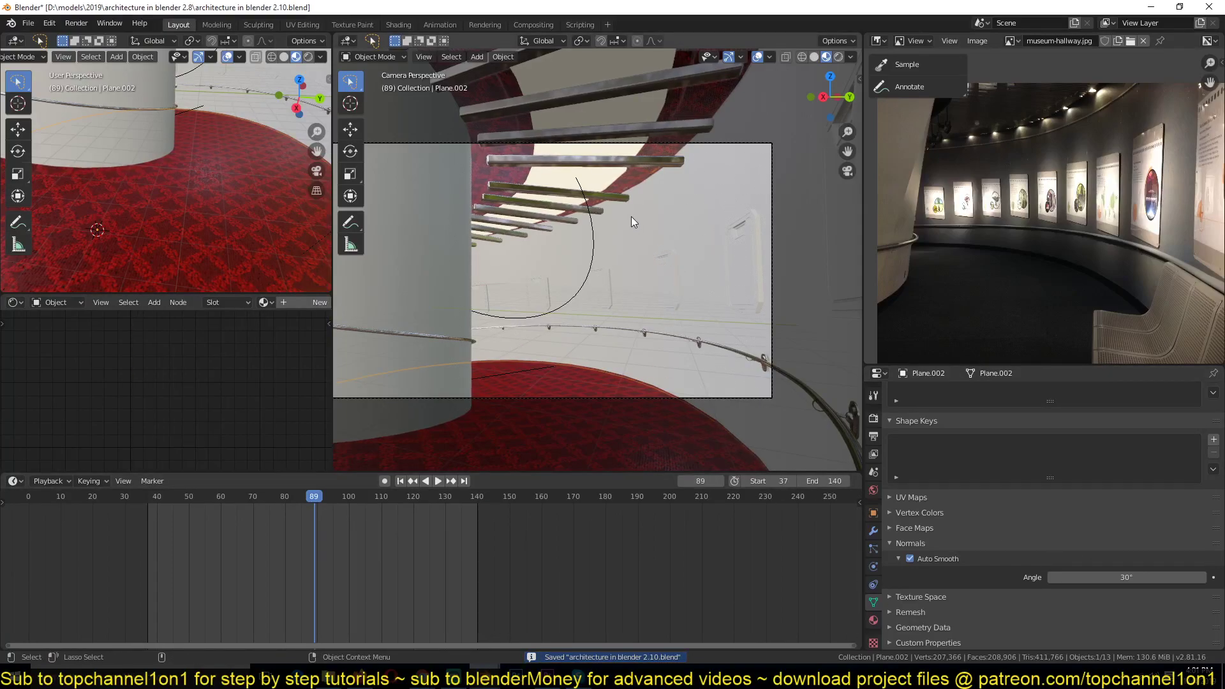
key("ctrl+s")
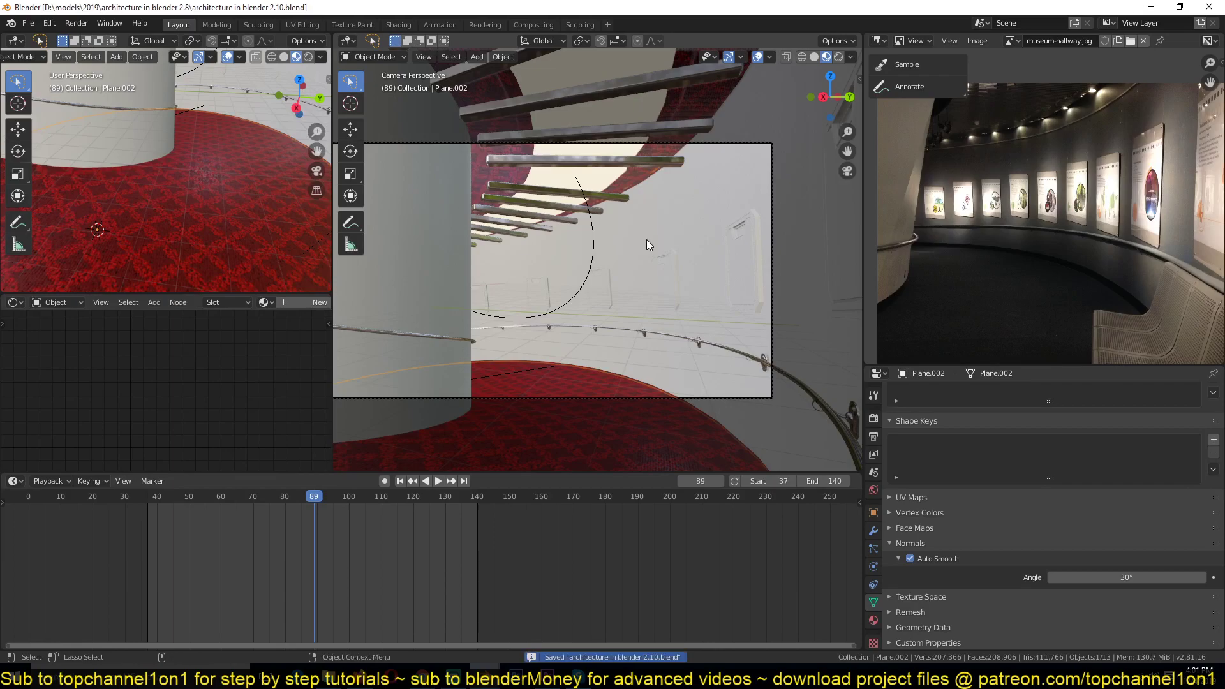